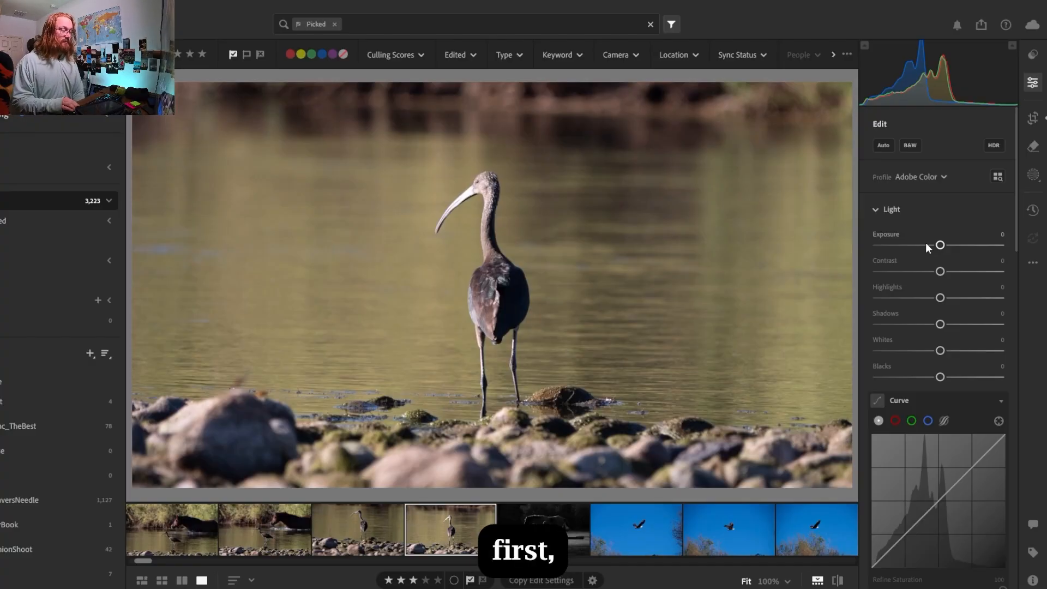
Compare the two neighbouring ibis photos full size
{"action": "key", "text": "Left"}
{"action": "key", "text": "Right"}
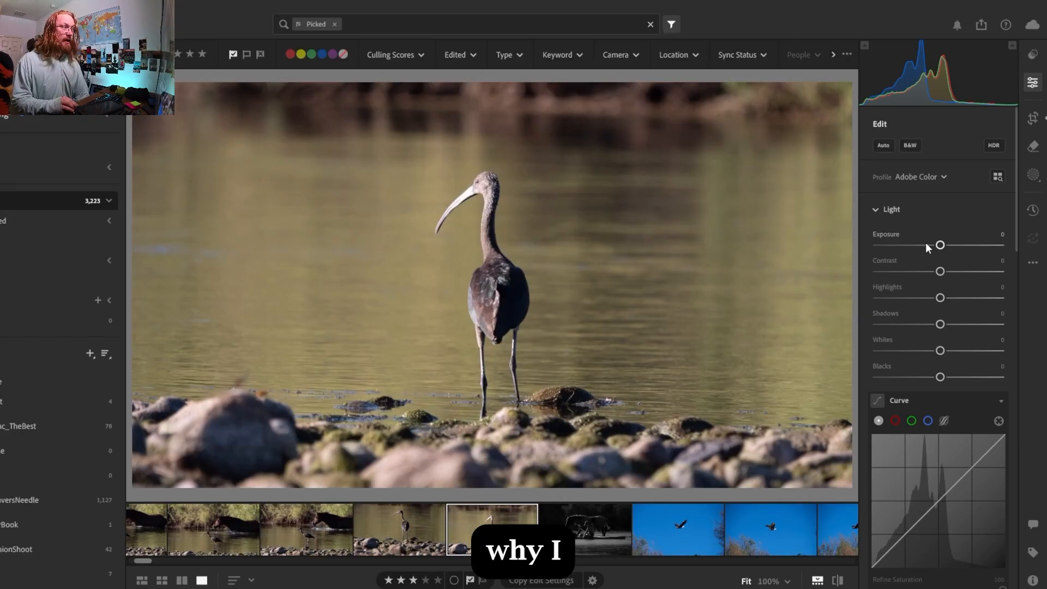
{"action": "key", "text": "Right"}
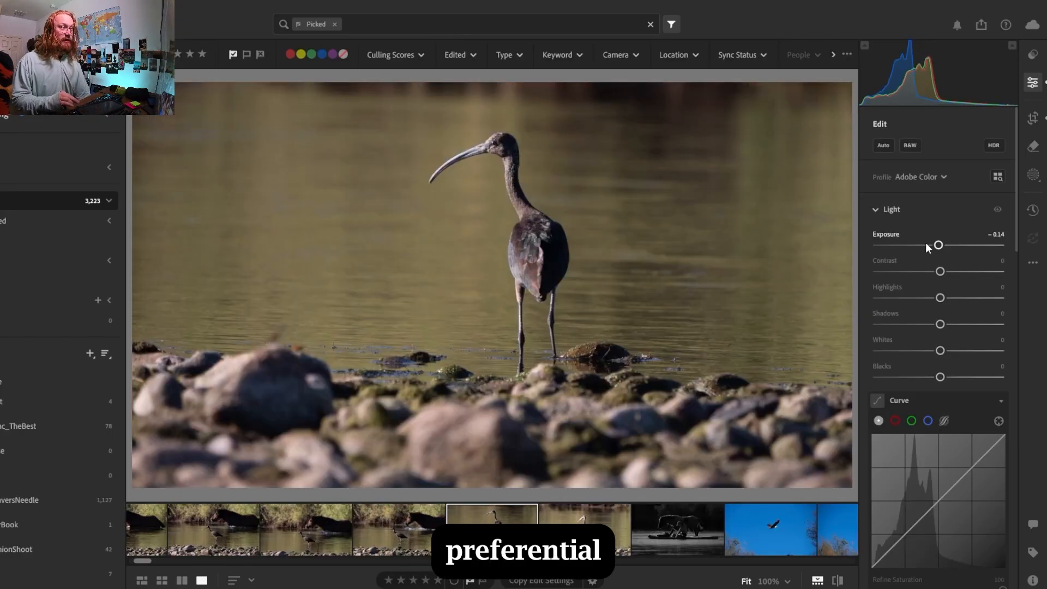
{"action": "key", "text": "Right"}
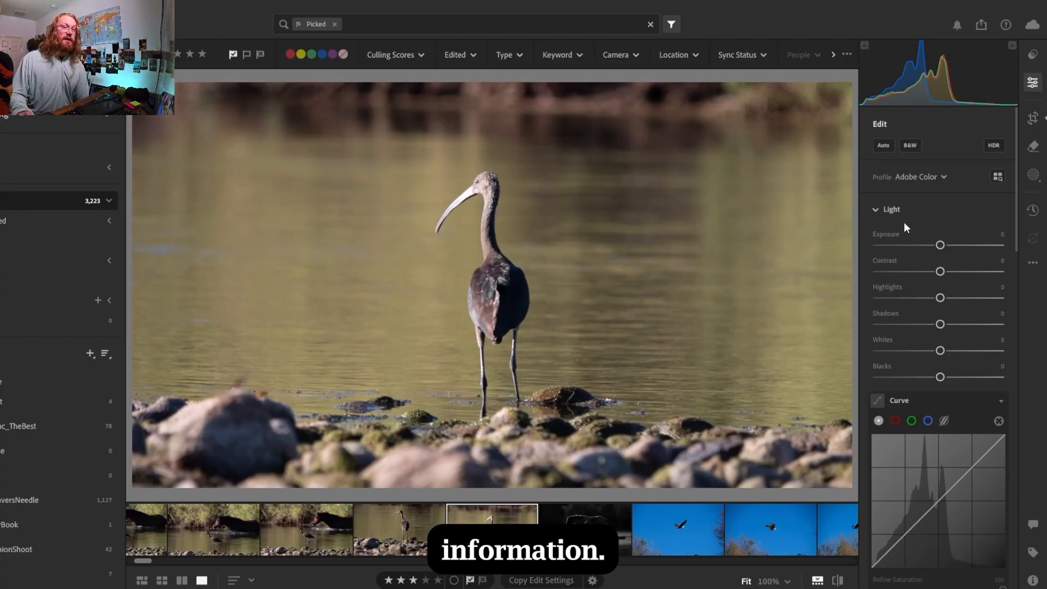
Darken both ibis photos, setting exposure to −0.93 on the three-star shot and −0.56 on the unrated one beside it
{"action": "left_click_drag", "start_coordinate": [940, 245], "coordinate": [931, 251]}
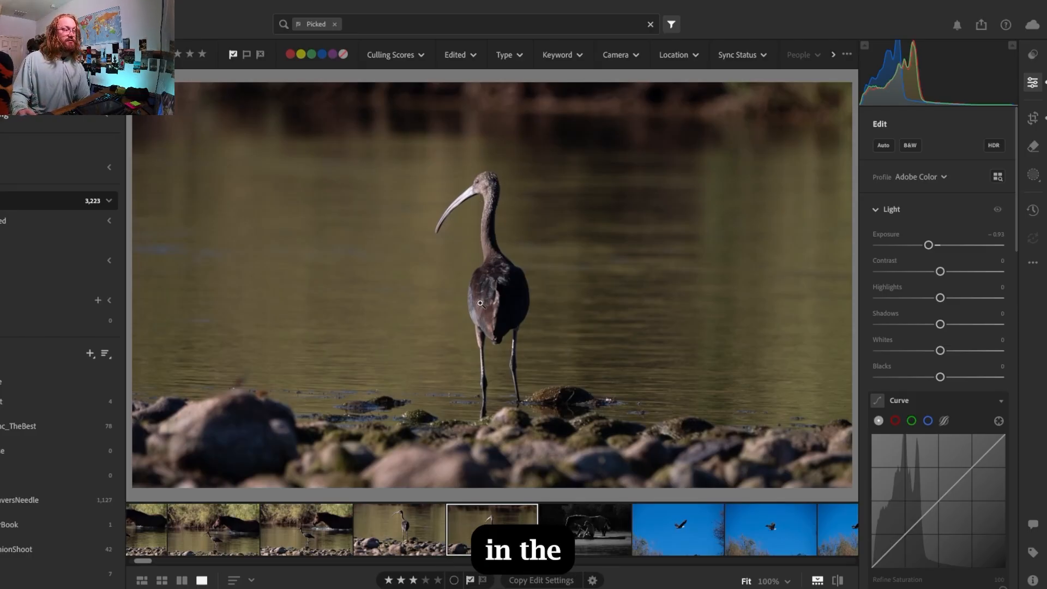
{"action": "left_click", "coordinate": [414, 529]}
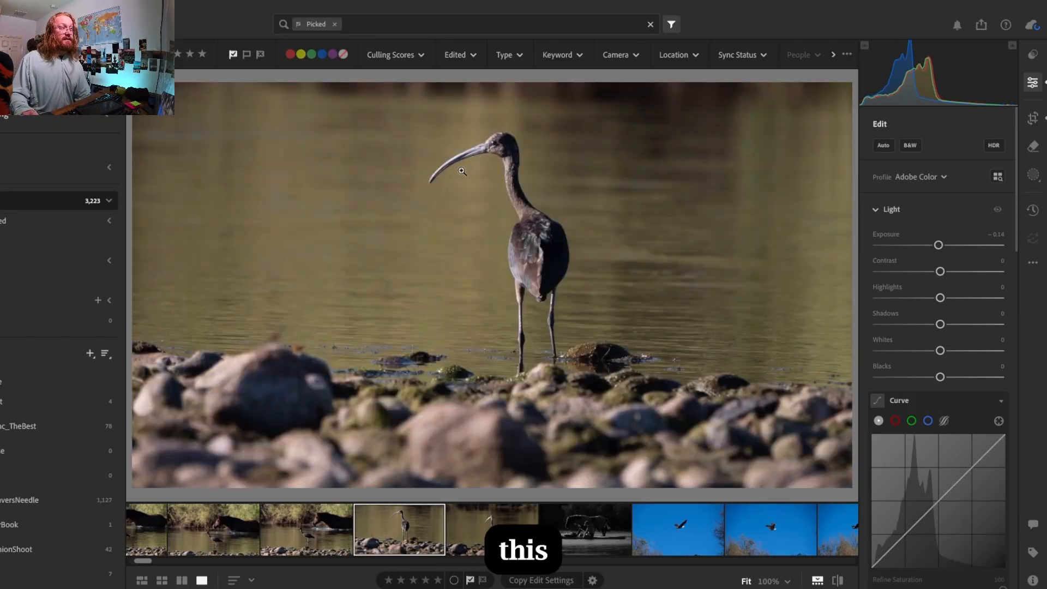
{"action": "left_click_drag", "start_coordinate": [942, 246], "coordinate": [937, 246]}
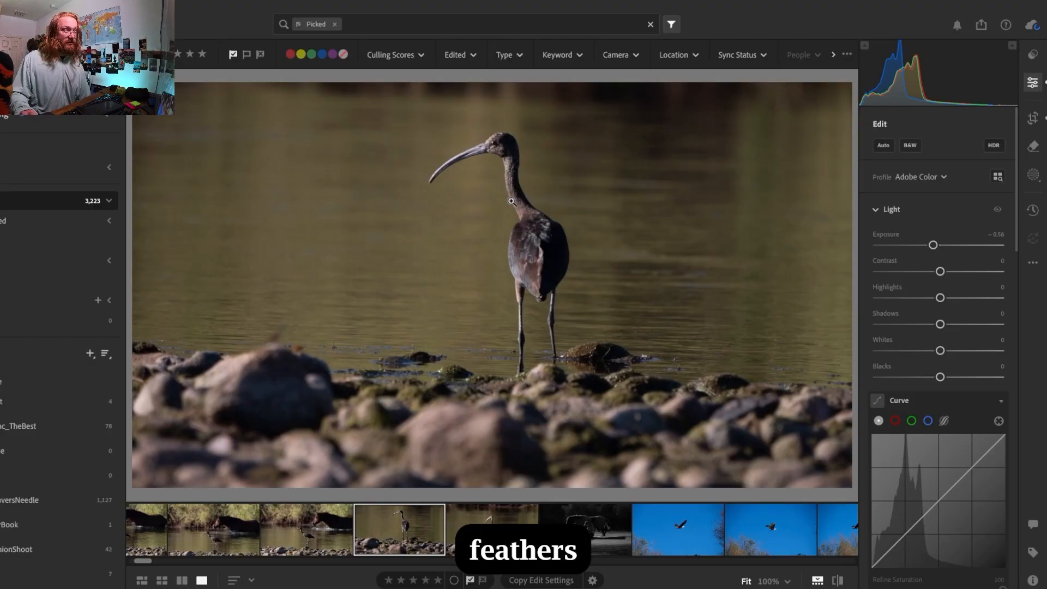
Inspect the bird's eye at 100% in the unrated photo and compare both ibis shots again
{"action": "left_click", "coordinate": [494, 148]}
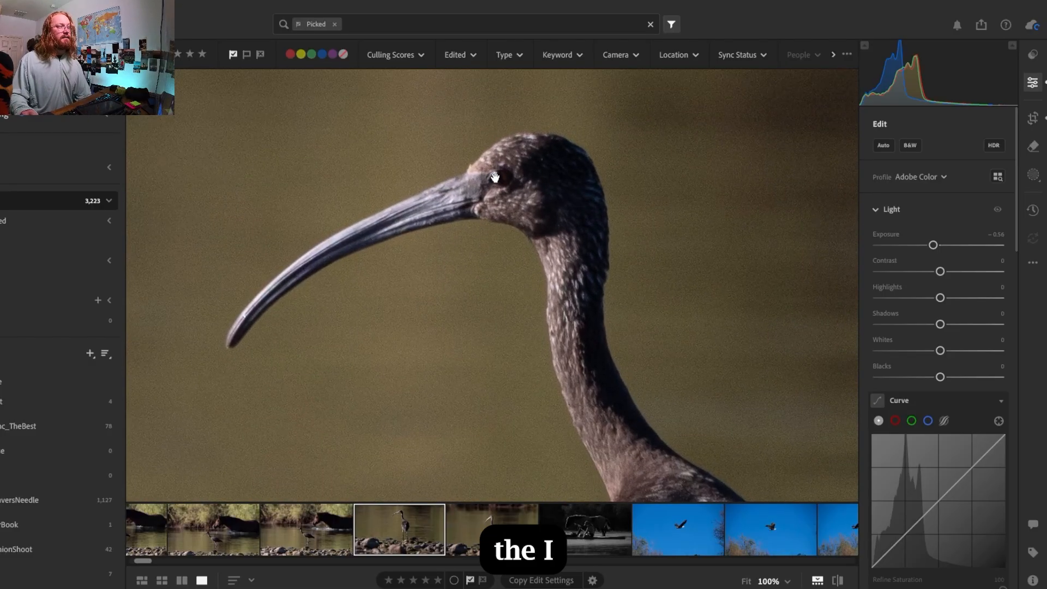
{"action": "left_click", "coordinate": [494, 165]}
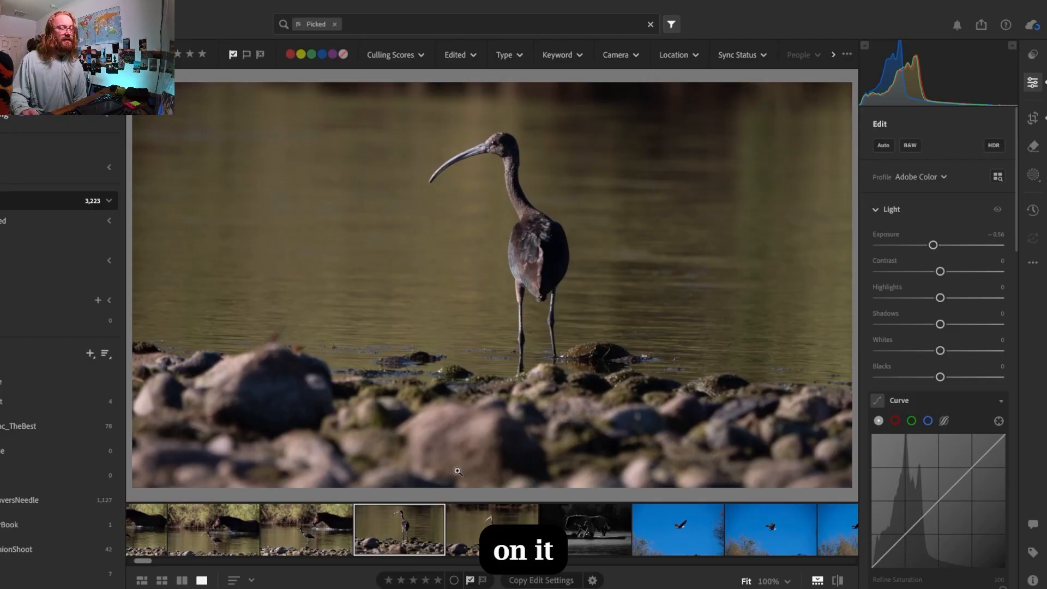
{"action": "left_click", "coordinate": [486, 525]}
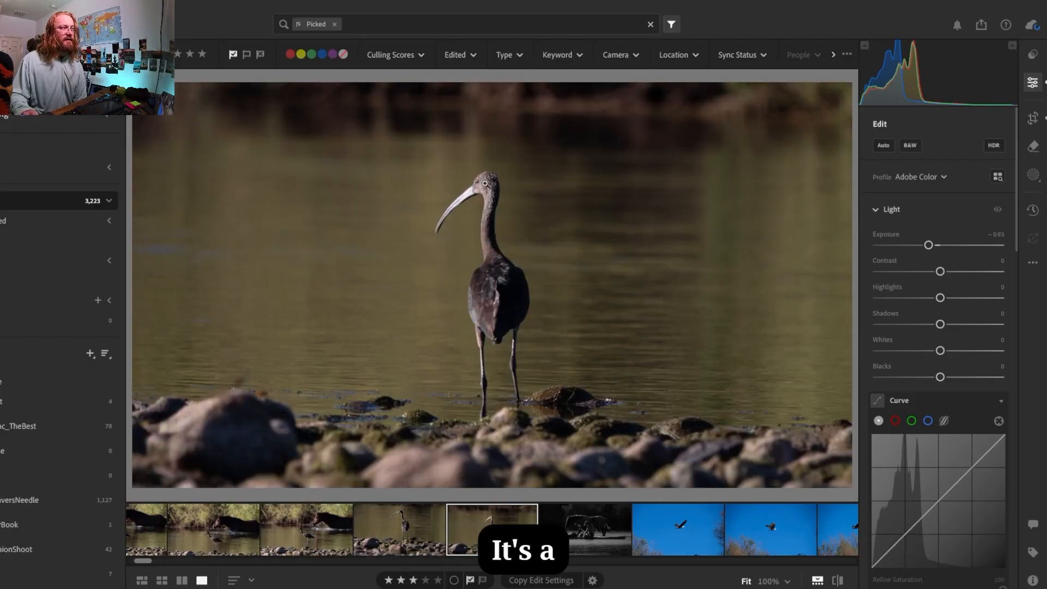
{"action": "left_click", "coordinate": [383, 516]}
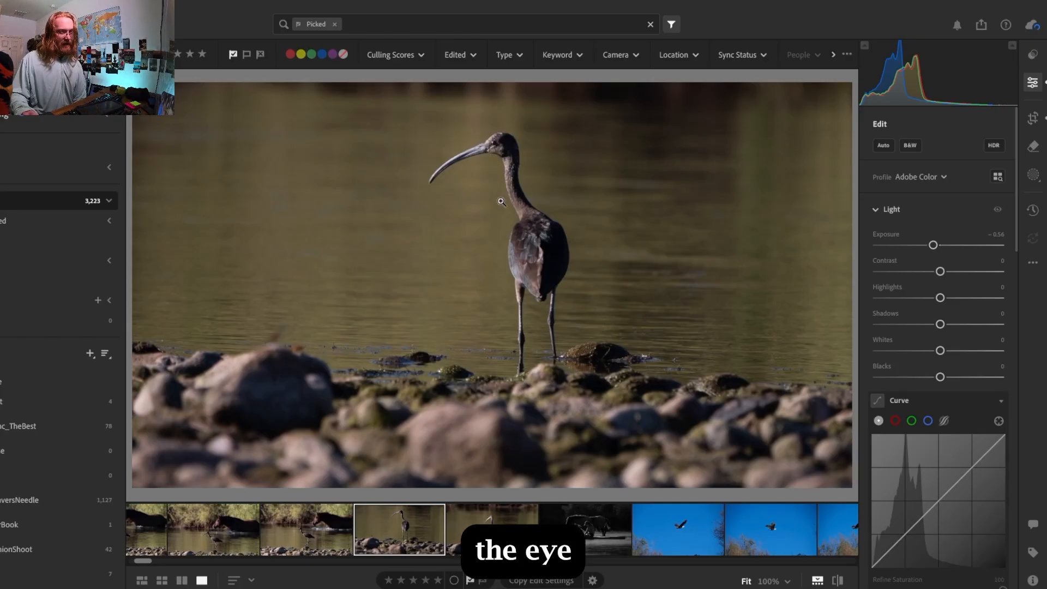
{"action": "left_click", "coordinate": [486, 521]}
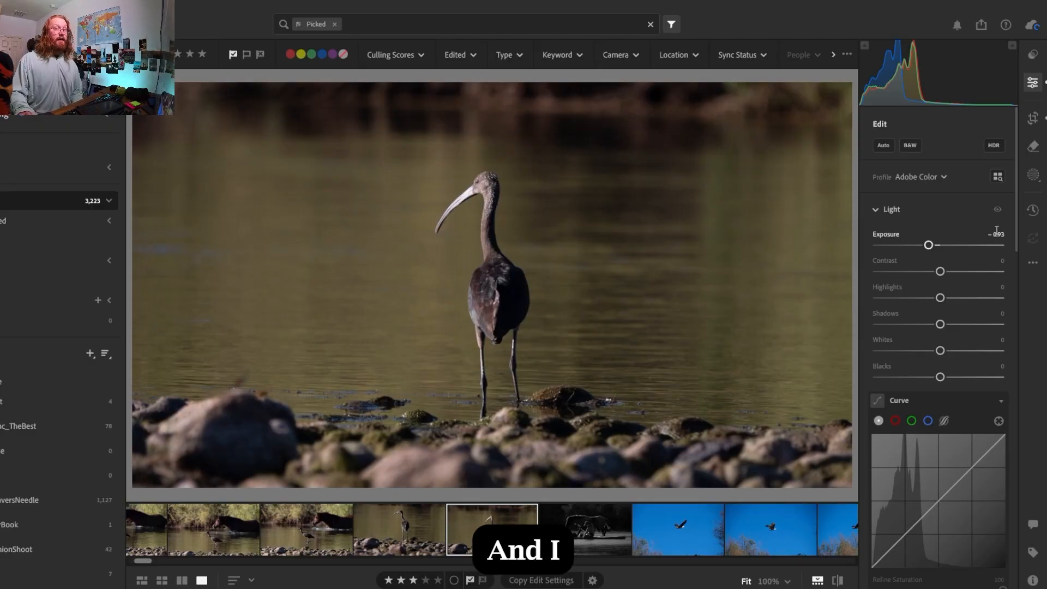
Reset the exposure of the three-star ibis photo and set it to −0.28
{"action": "double_click", "coordinate": [931, 244]}
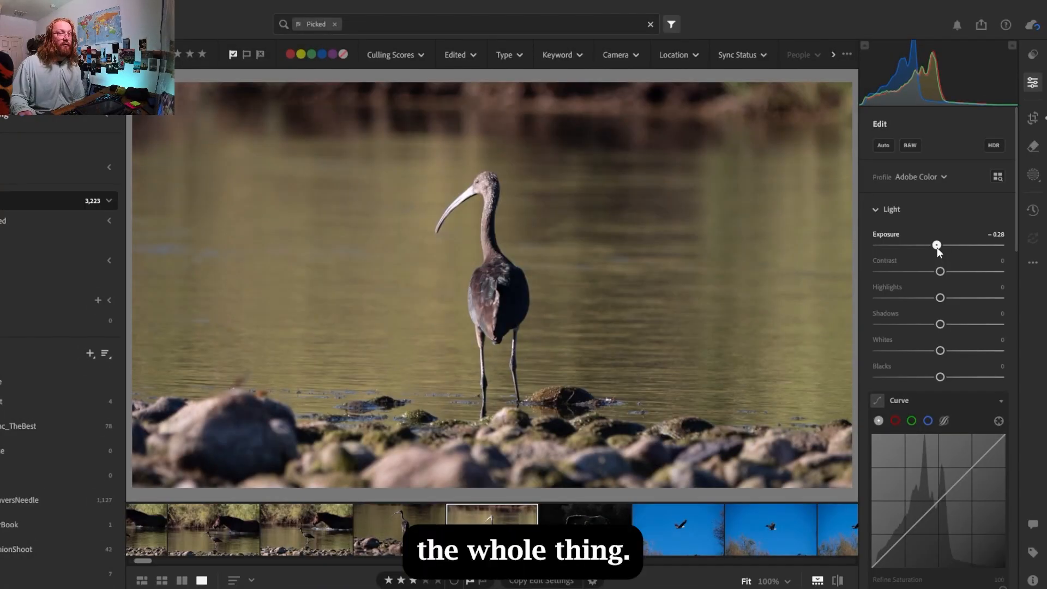
{"action": "left_click_drag", "start_coordinate": [937, 247], "coordinate": [937, 248]}
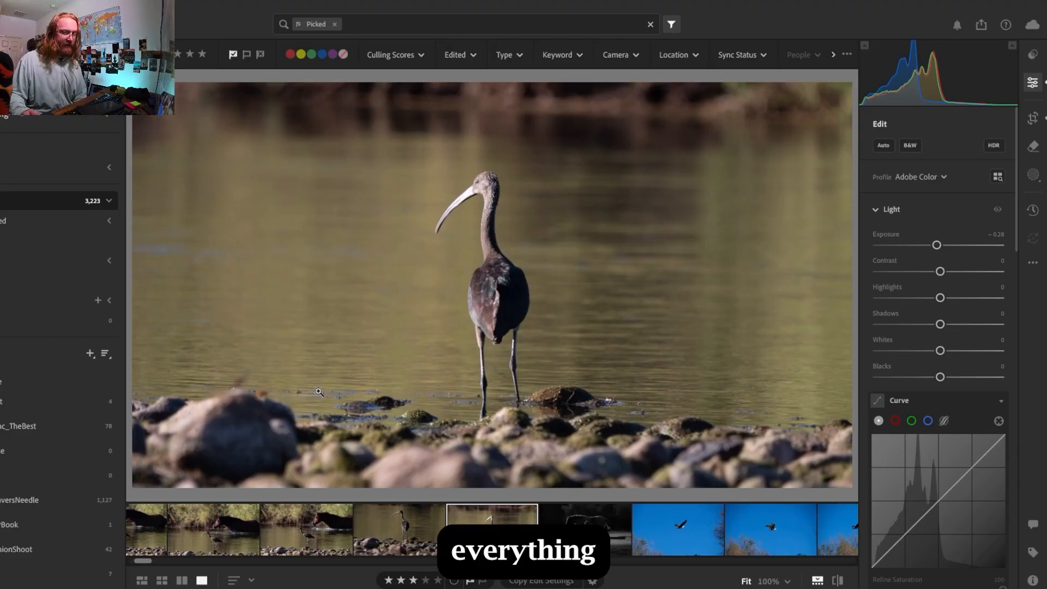
Crop the three-star ibis photo to a 16 x 9 aspect ratio and straighten it to −0.53
{"action": "left_click", "coordinate": [1033, 118]}
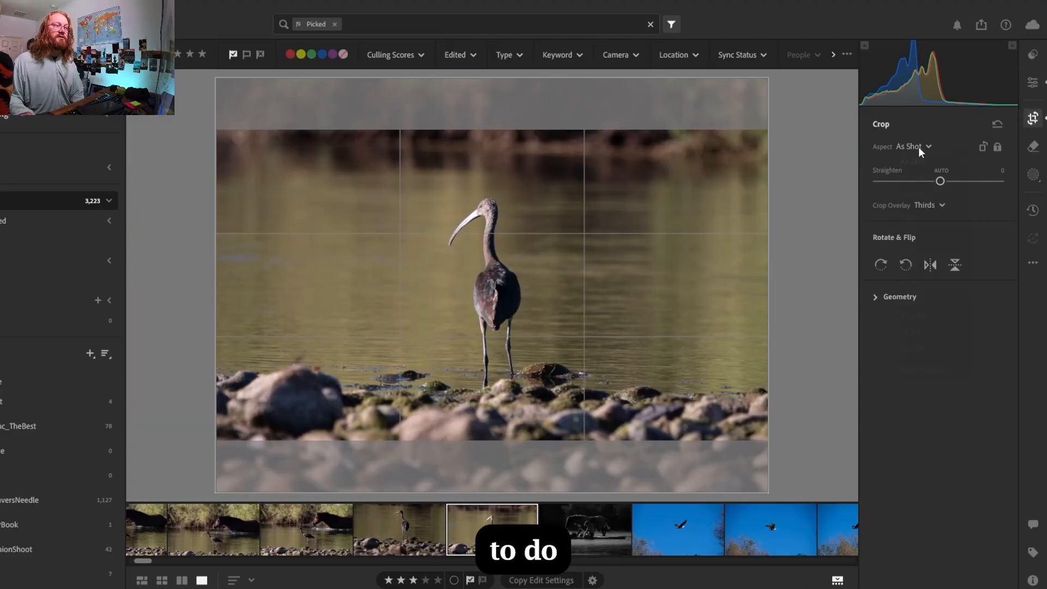
{"action": "left_click", "coordinate": [918, 146]}
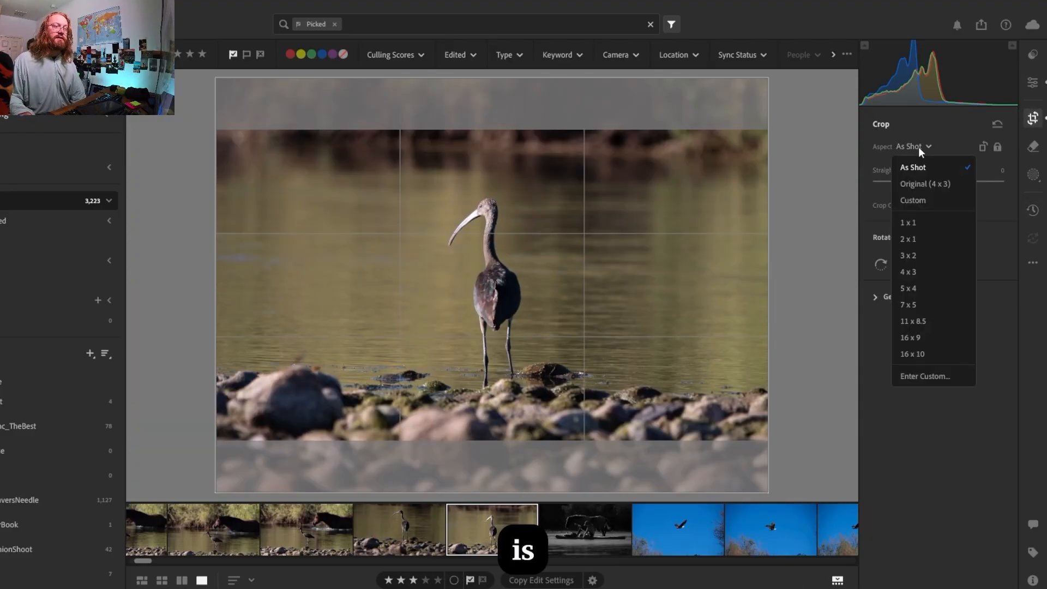
{"action": "left_click", "coordinate": [907, 334]}
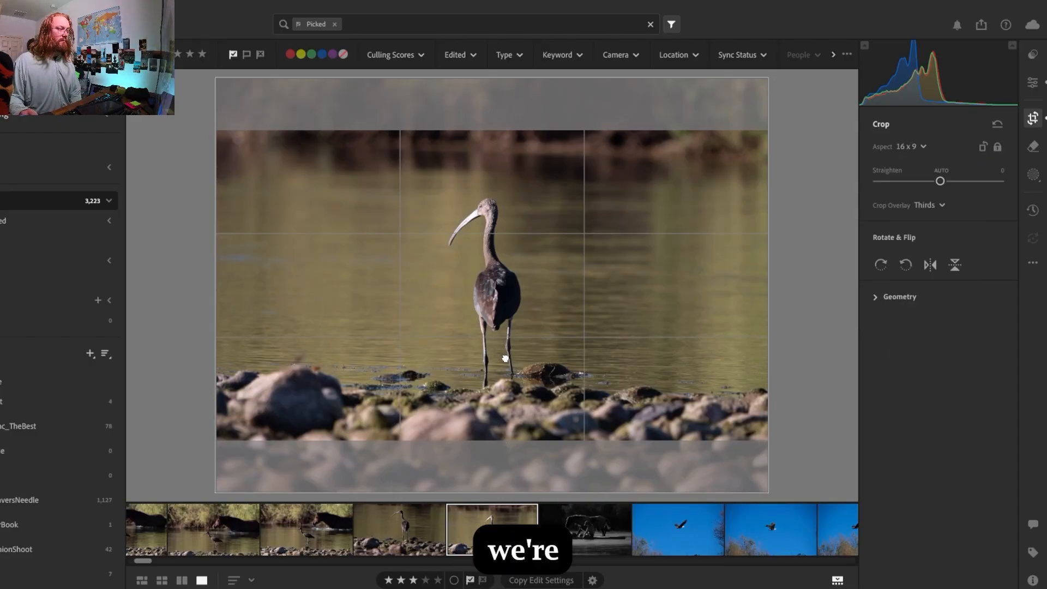
{"action": "left_click_drag", "start_coordinate": [504, 357], "coordinate": [505, 353]}
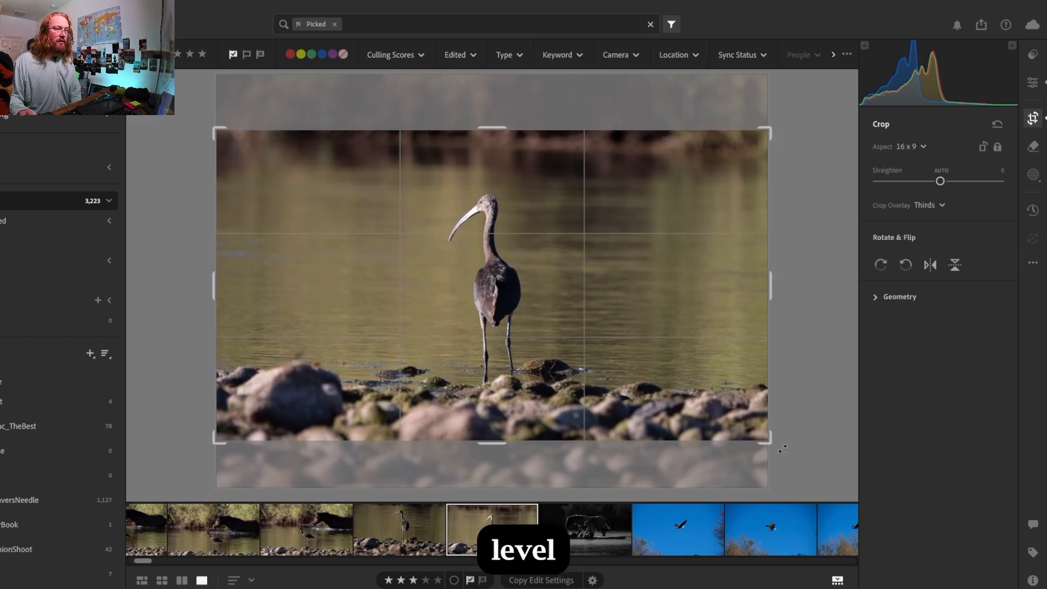
{"action": "left_click_drag", "start_coordinate": [781, 447], "coordinate": [791, 450]}
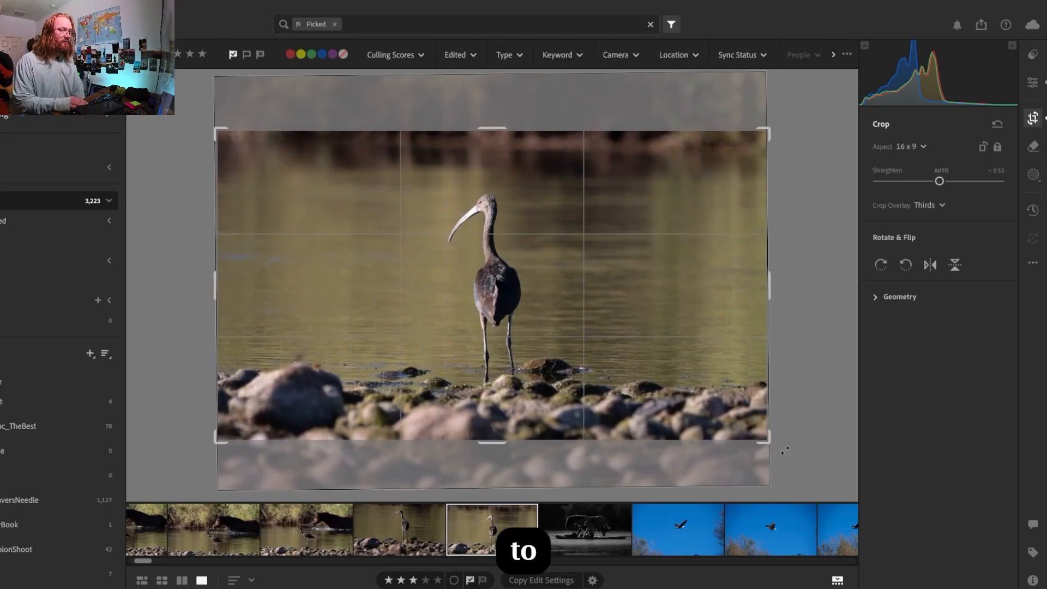
{"action": "key", "text": "Return"}
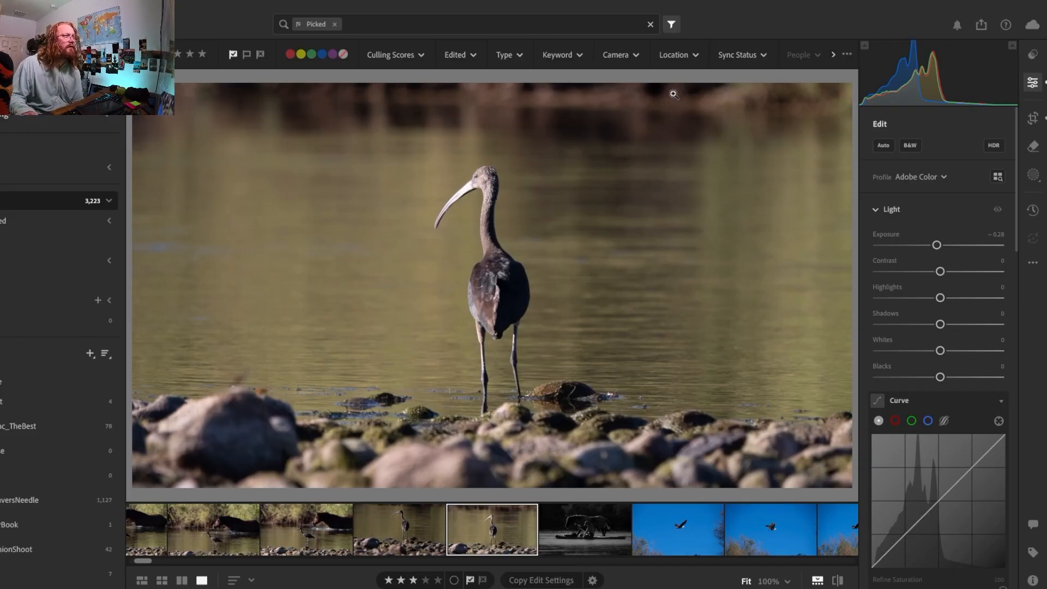
Readjust the crop rotation of the ibis photo, leaving the straighten value at −0.61
{"action": "key", "text": "c"}
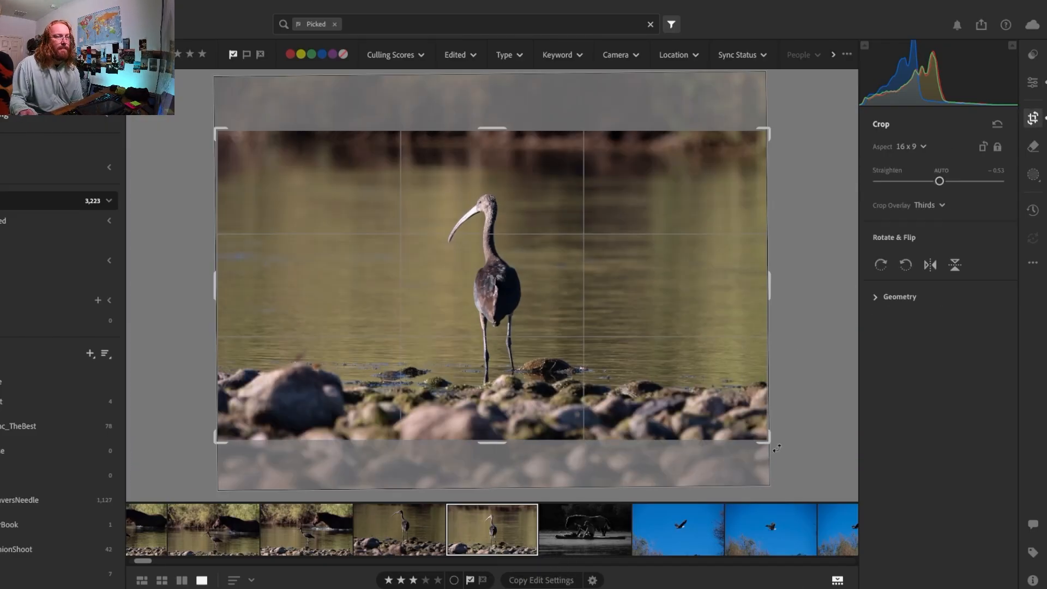
{"action": "left_click_drag", "start_coordinate": [776, 448], "coordinate": [786, 447]}
{"action": "key", "text": "Return"}
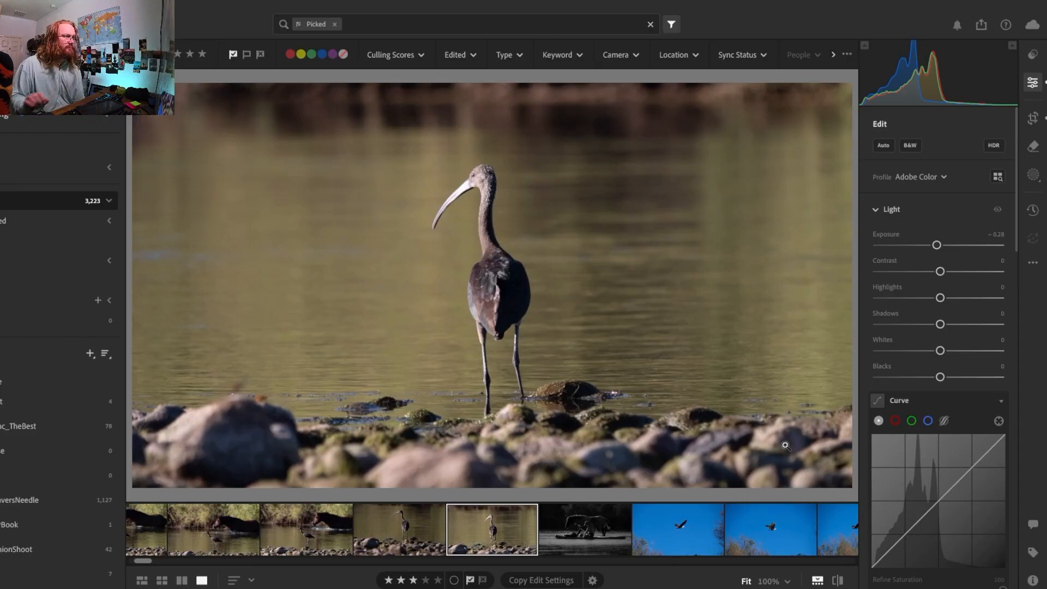
{"action": "left_click", "coordinate": [1028, 118]}
{"action": "left_click_drag", "start_coordinate": [768, 490], "coordinate": [759, 453]}
{"action": "key", "text": "Return"}
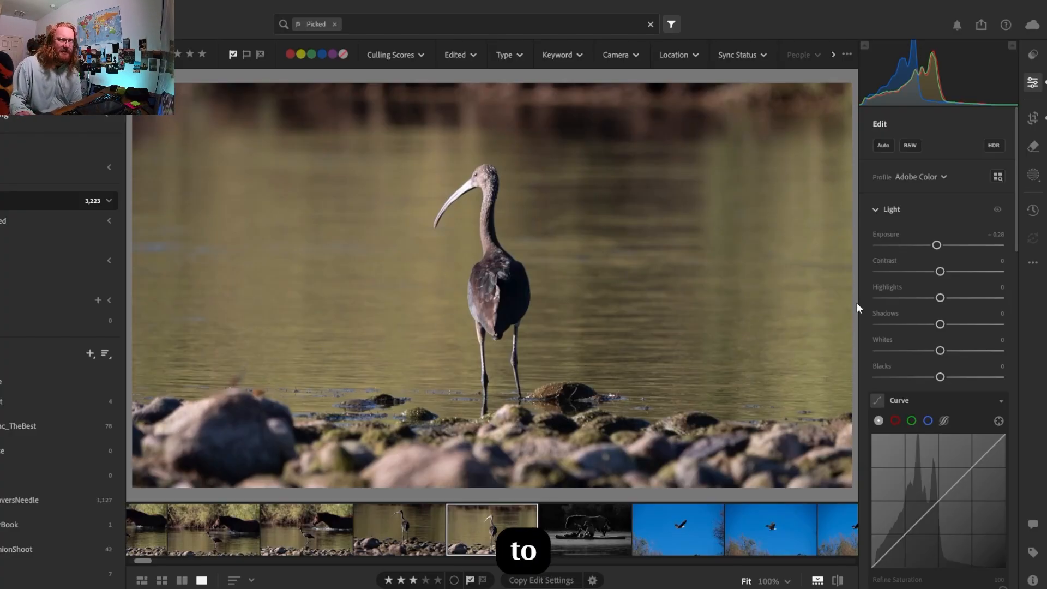
Raise the contrast of the ibis photo to +7
{"action": "left_click", "coordinate": [944, 273]}
{"action": "left_click_drag", "start_coordinate": [944, 273], "coordinate": [949, 279]}
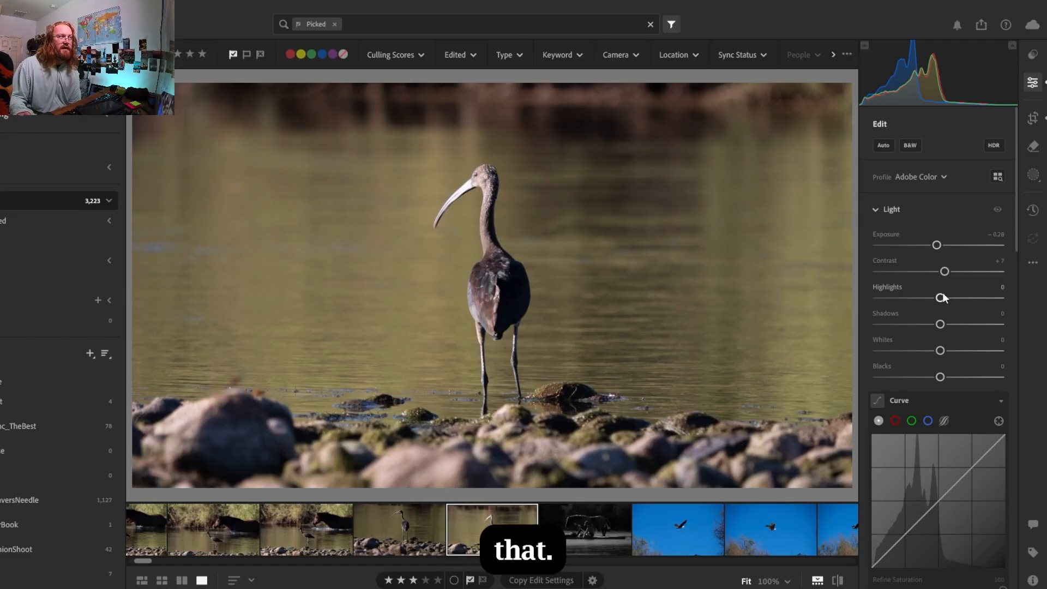
Try a lower crop framing that places the bird nearer the upper edge, and restore the earlier framing
{"action": "left_click", "coordinate": [1032, 120]}
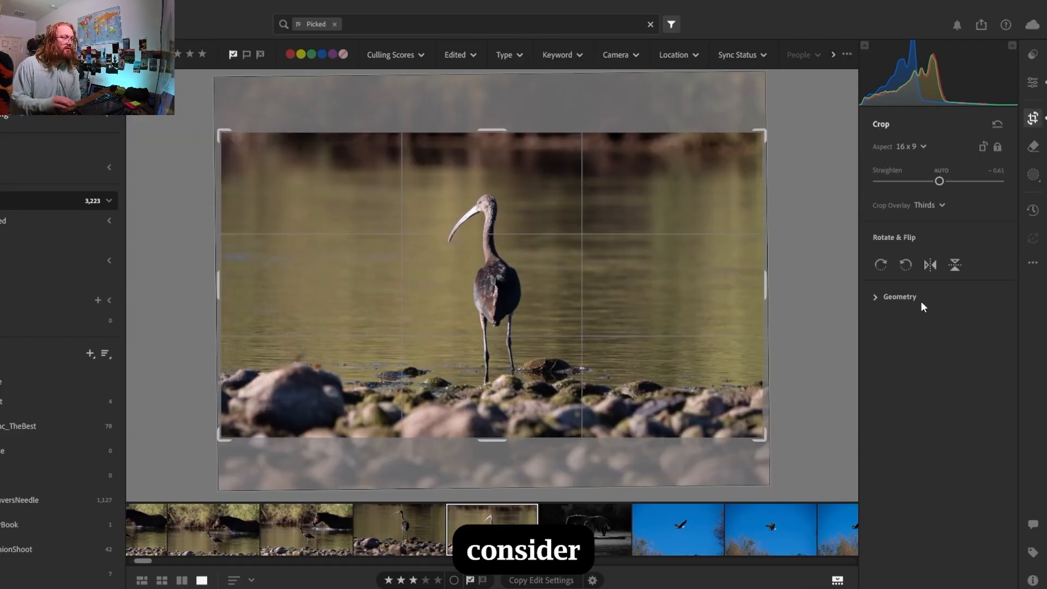
{"action": "mouse_move", "coordinate": [921, 302]}
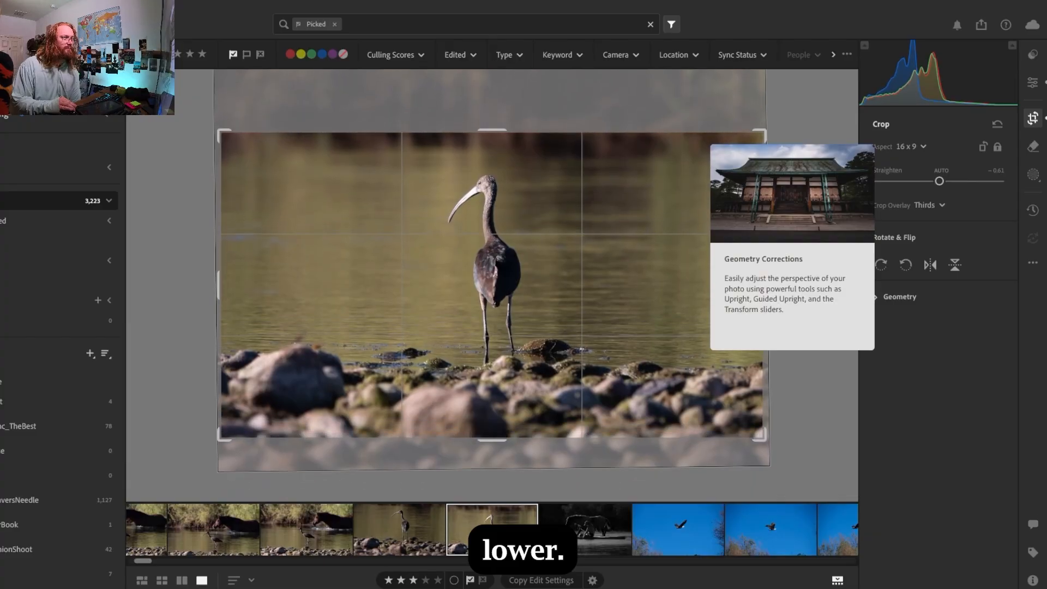
{"action": "key", "text": "e"}
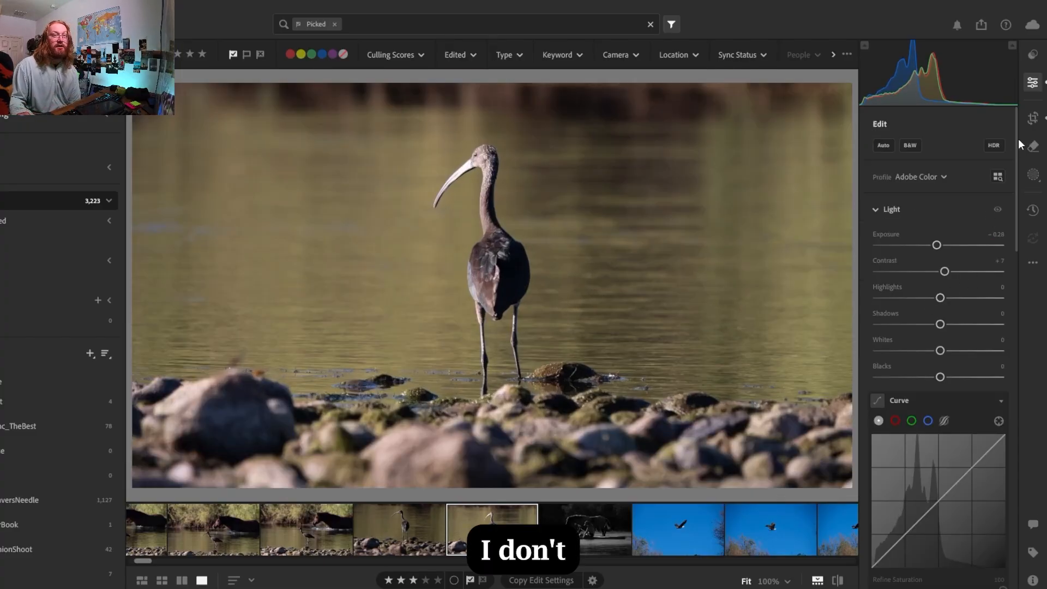
{"action": "key", "text": "c"}
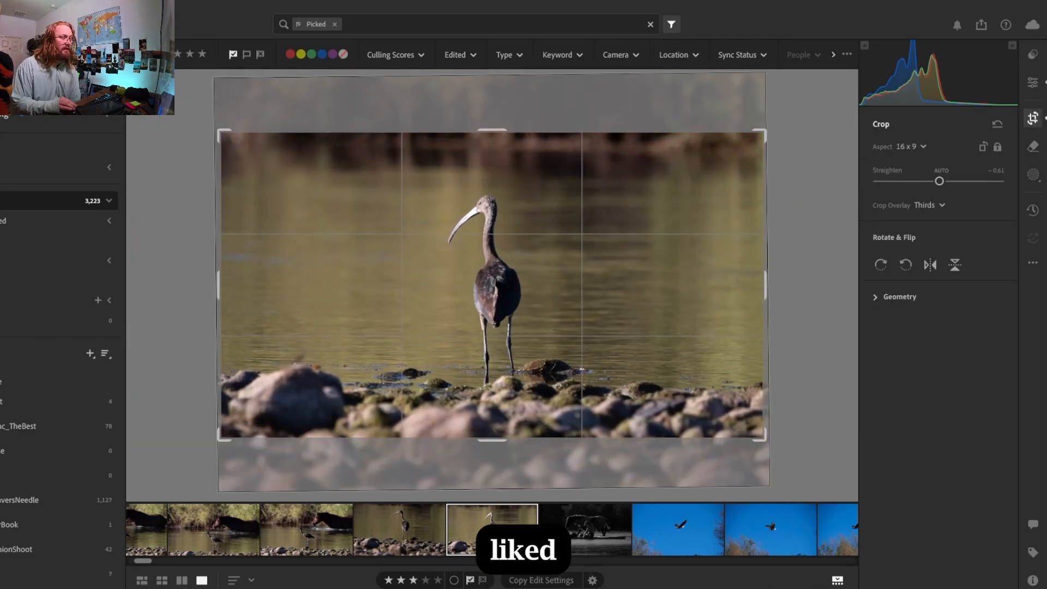
{"action": "key", "text": "e"}
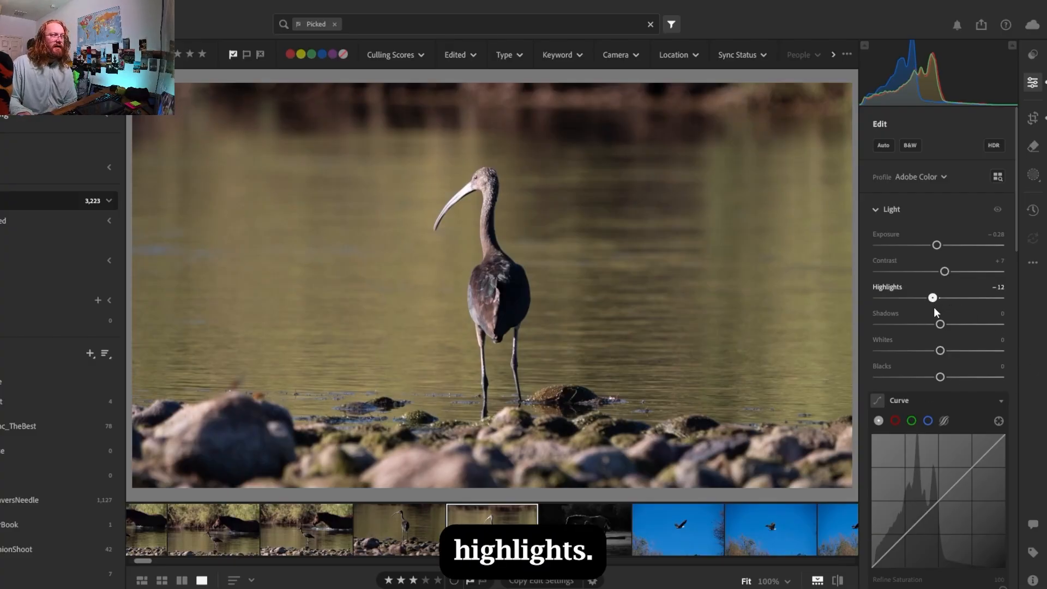
Lower the ibis photo's highlights to −15 and its shadows to −13
{"action": "mouse_move", "coordinate": [932, 309]}
{"action": "left_mouse_down"}
{"action": "mouse_move", "coordinate": [885, 333]}
{"action": "mouse_move", "coordinate": [933, 321]}
{"action": "left_mouse_up"}
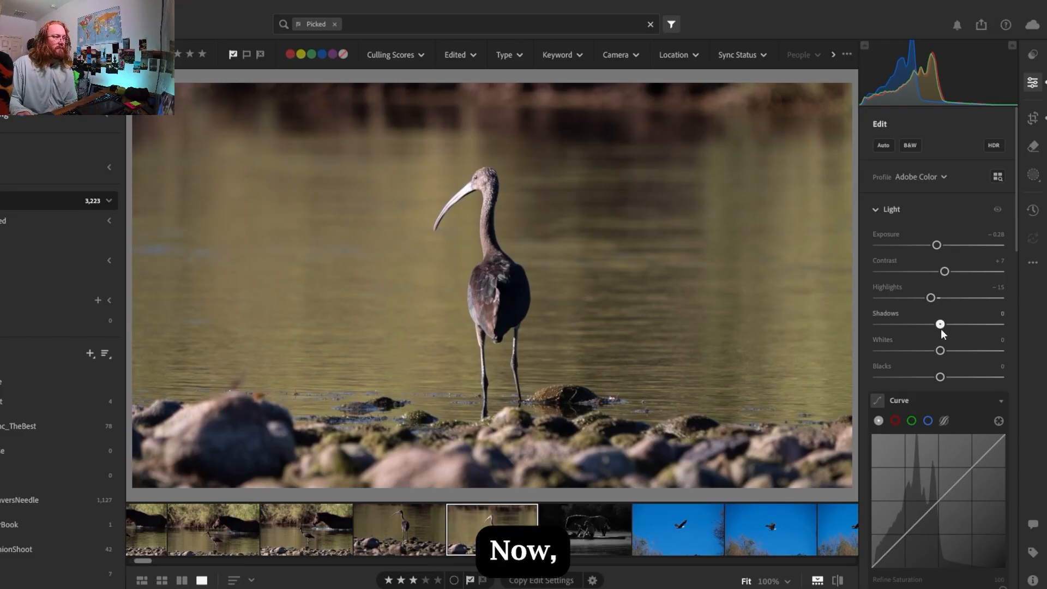
{"action": "left_click_drag", "start_coordinate": [941, 329], "coordinate": [937, 332]}
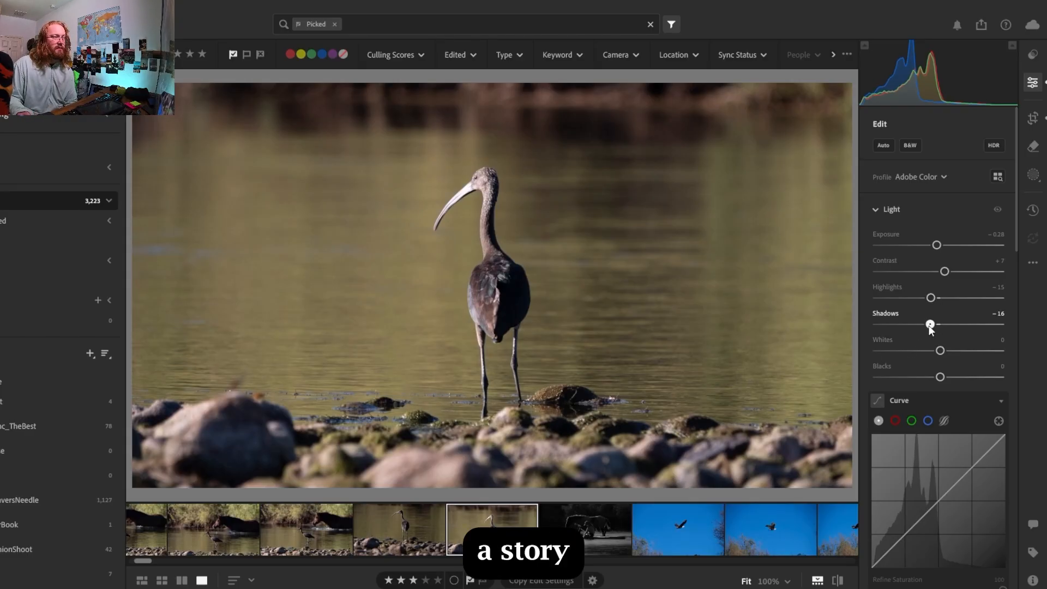
{"action": "left_click_drag", "start_coordinate": [931, 328], "coordinate": [933, 329]}
{"action": "left_click", "coordinate": [1033, 580]}
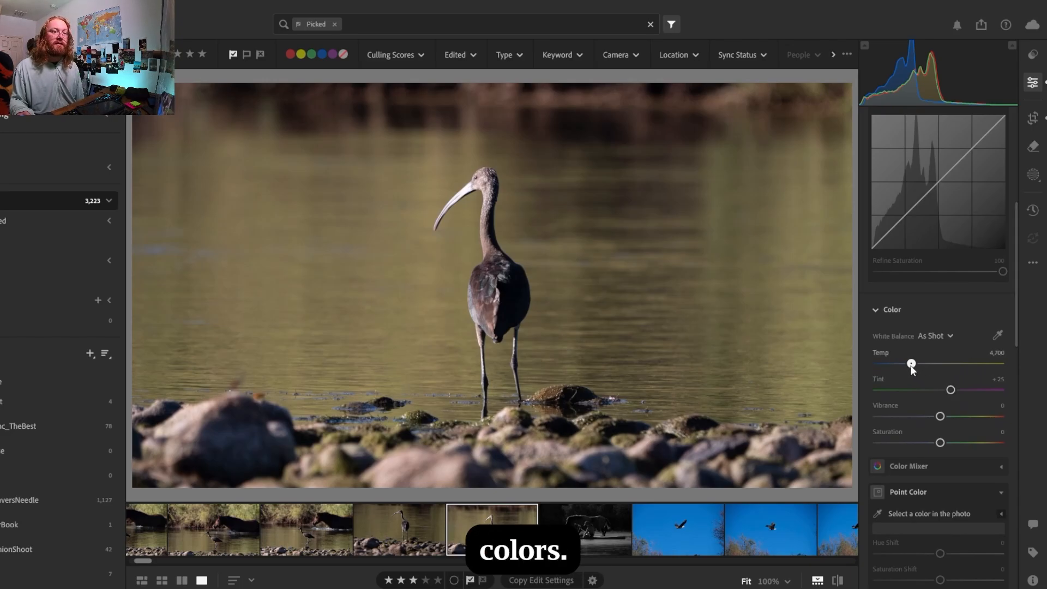
Warm the white balance temperature to 4,747 and raise the saturation to +6
{"action": "left_click_drag", "start_coordinate": [915, 370], "coordinate": [911, 368]}
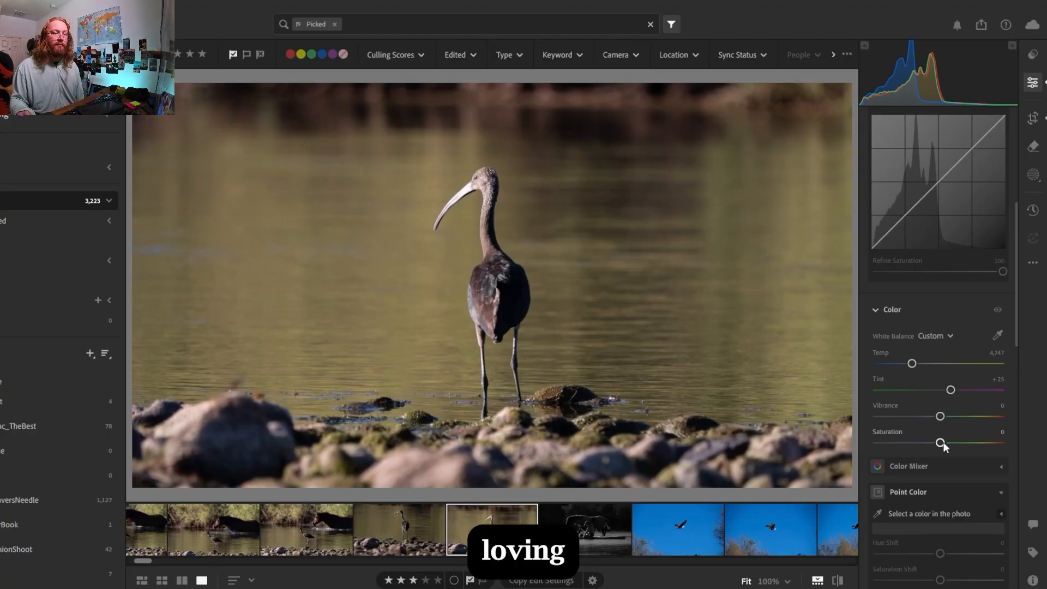
{"action": "left_click_drag", "start_coordinate": [940, 442], "coordinate": [948, 442]}
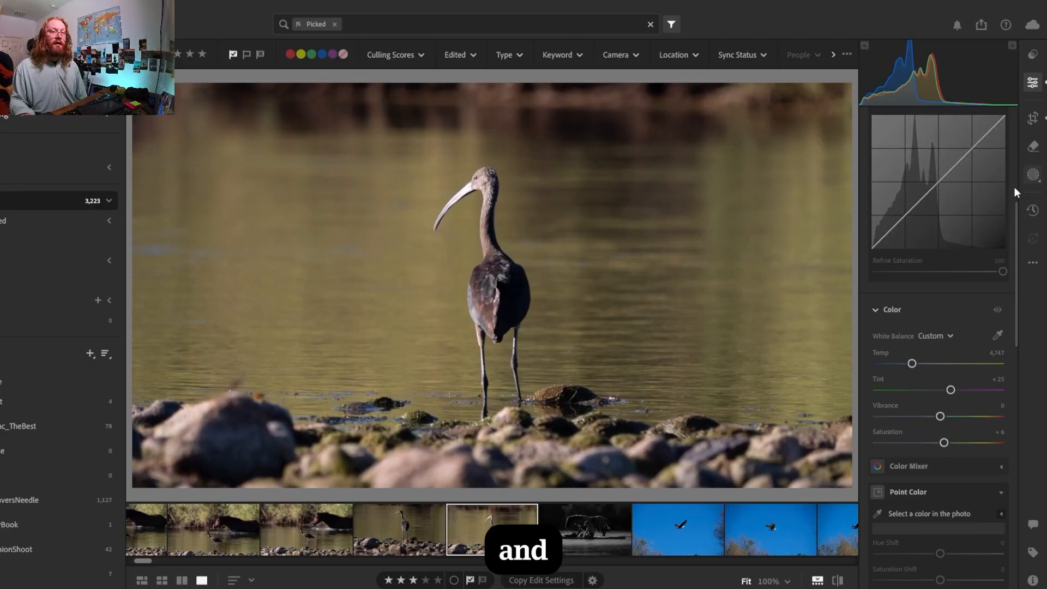
Create a subject mask that selects the ibis
{"action": "left_click_drag", "start_coordinate": [1016, 329], "coordinate": [1019, 427]}
{"action": "left_click", "coordinate": [1031, 176]}
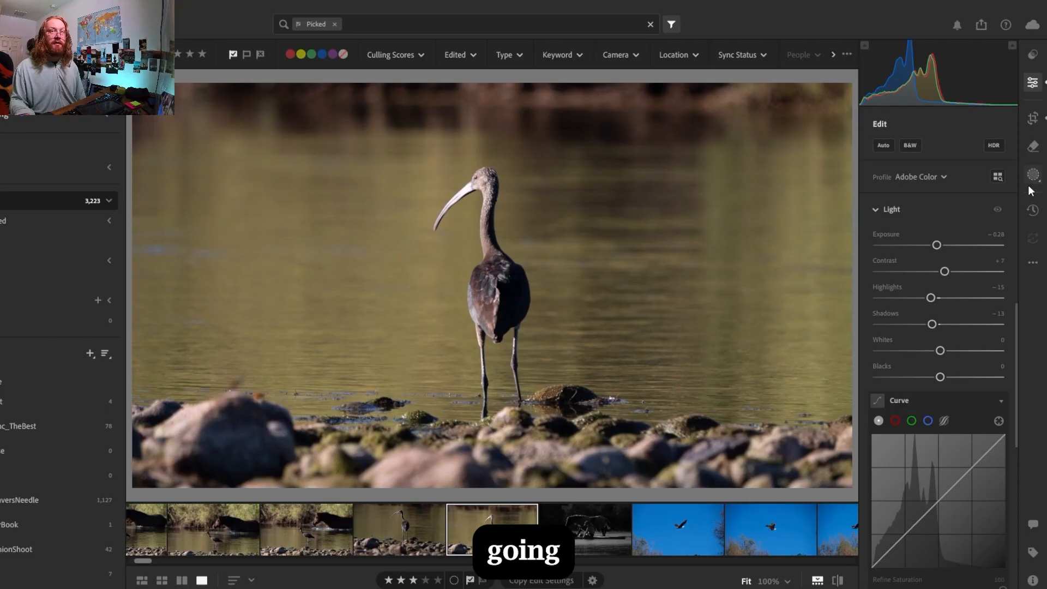
{"action": "left_click", "coordinate": [890, 159]}
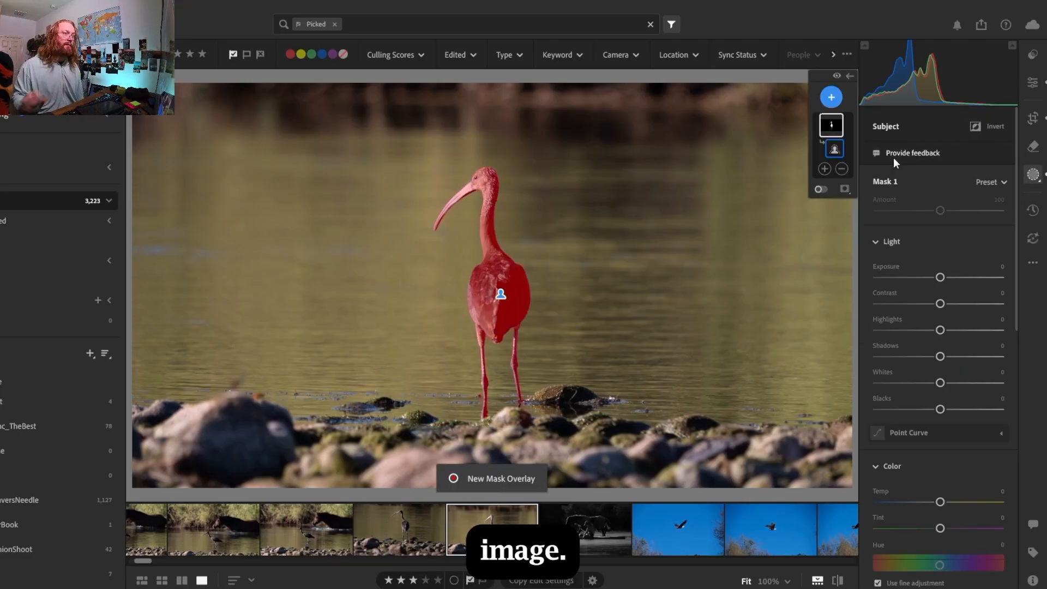
Lower the subject mask's exposure to −0.56 and its highlights to −30
{"action": "left_click_drag", "start_coordinate": [940, 278], "coordinate": [922, 282]}
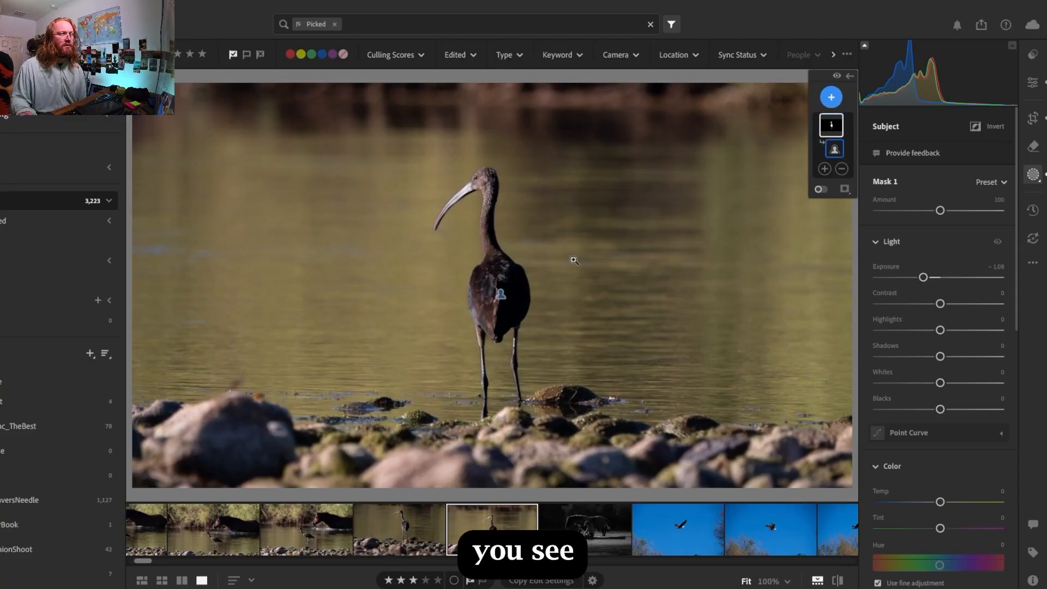
{"action": "left_click_drag", "start_coordinate": [923, 277], "coordinate": [929, 279]}
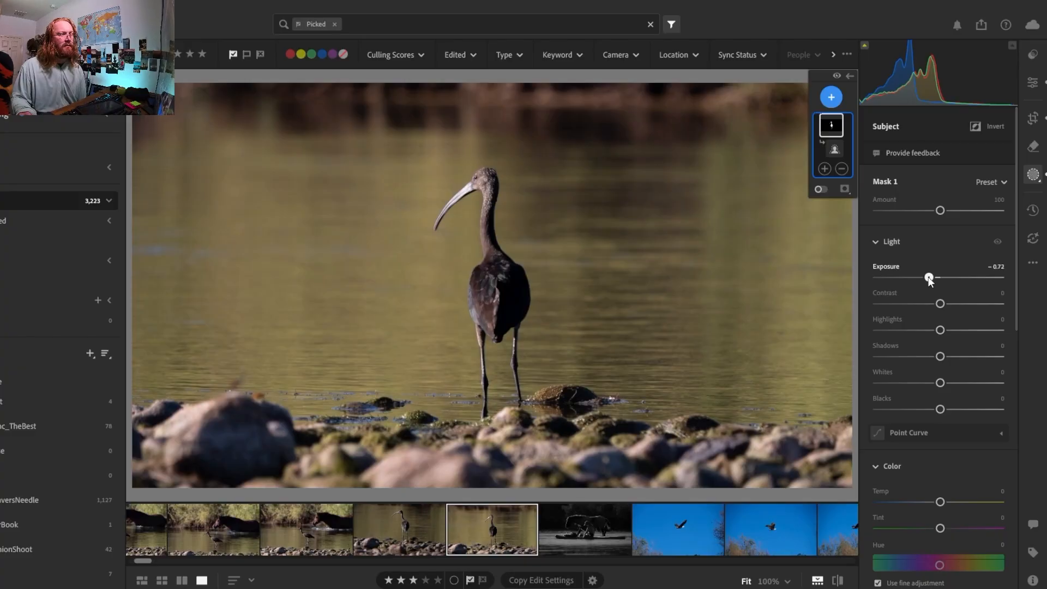
{"action": "left_click_drag", "start_coordinate": [929, 277], "coordinate": [931, 278]}
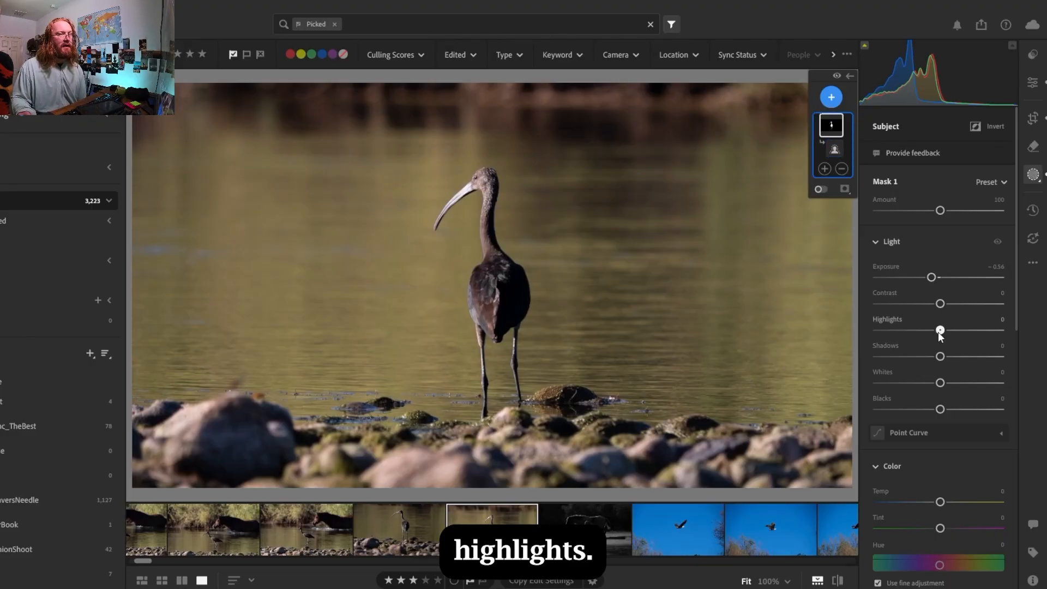
{"action": "left_click_drag", "start_coordinate": [934, 335], "coordinate": [918, 357]}
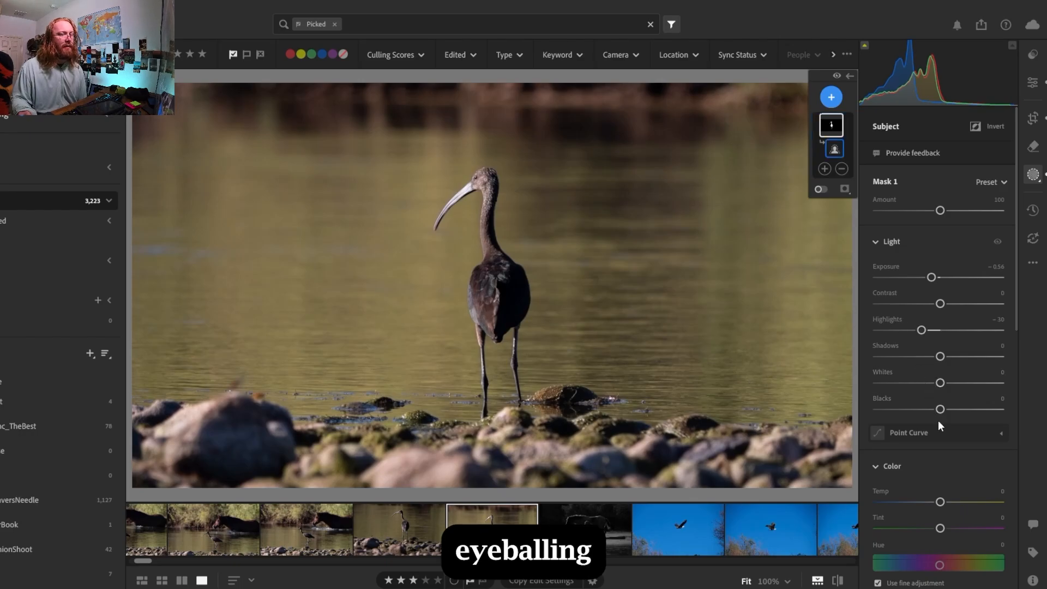
Add shadow, midtone and highlight control points along the diagonal of the subject mask's point curve
{"action": "left_click", "coordinate": [1001, 434]}
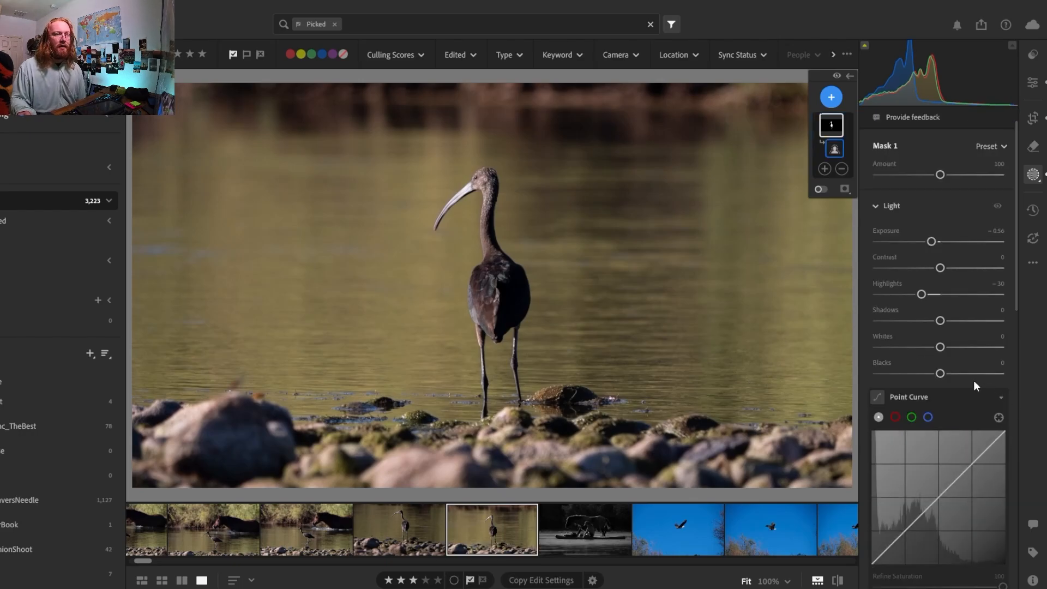
{"action": "left_click", "coordinate": [972, 465]}
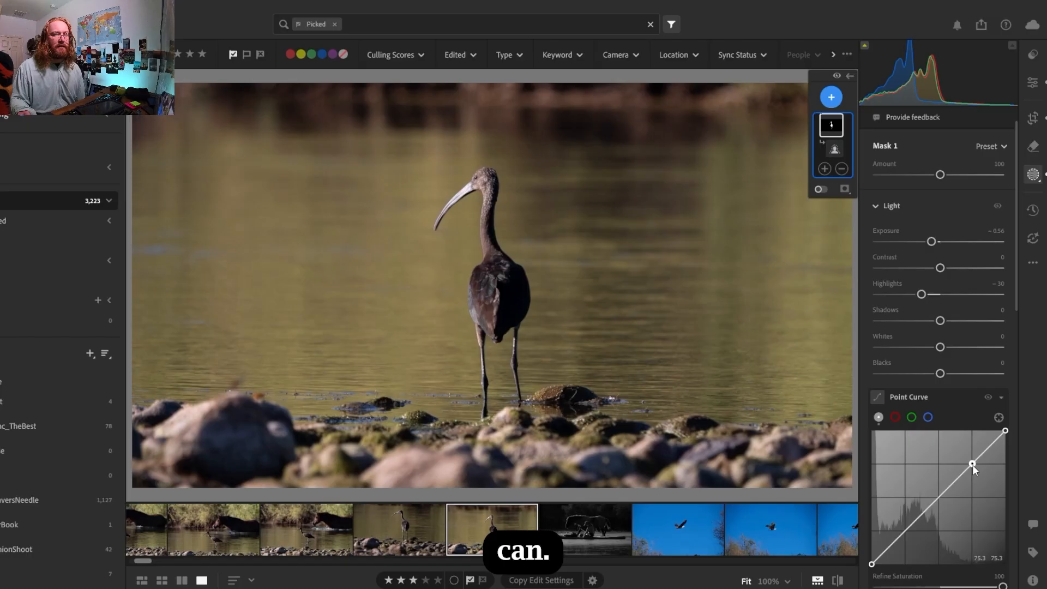
{"action": "left_click", "coordinate": [943, 498]}
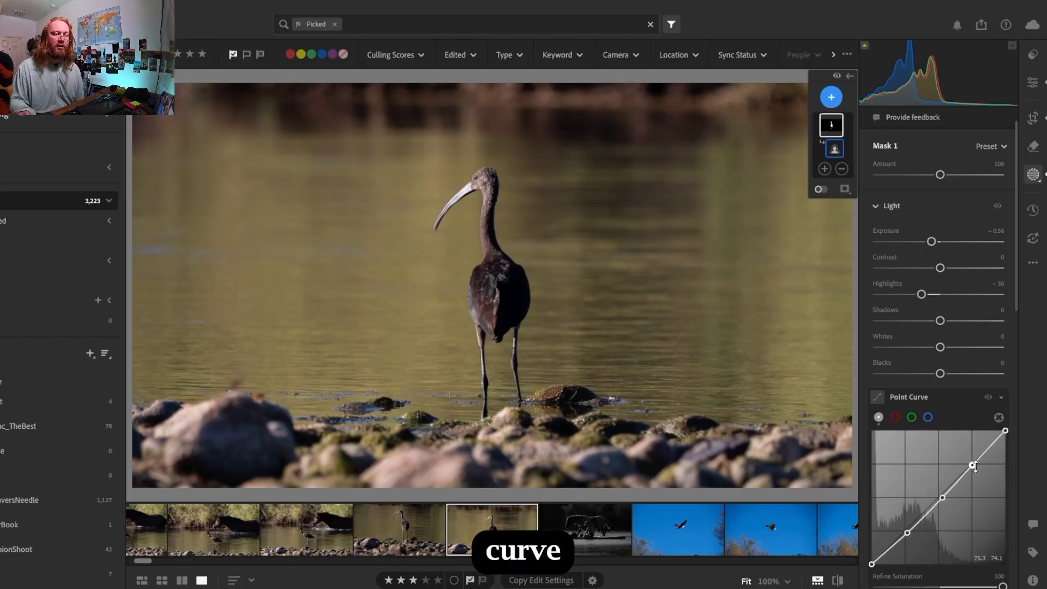
Try pulling down the highlight point of the mask's curve, and restore it to the diagonal
{"action": "left_click_drag", "start_coordinate": [974, 465], "coordinate": [980, 479]}
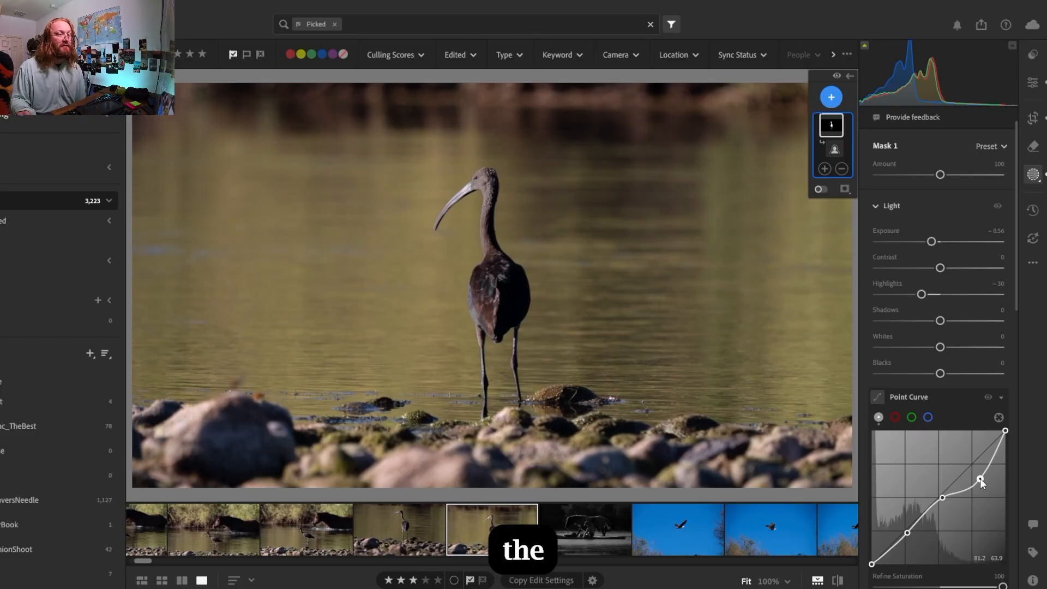
{"action": "left_click_drag", "start_coordinate": [980, 476], "coordinate": [973, 463]}
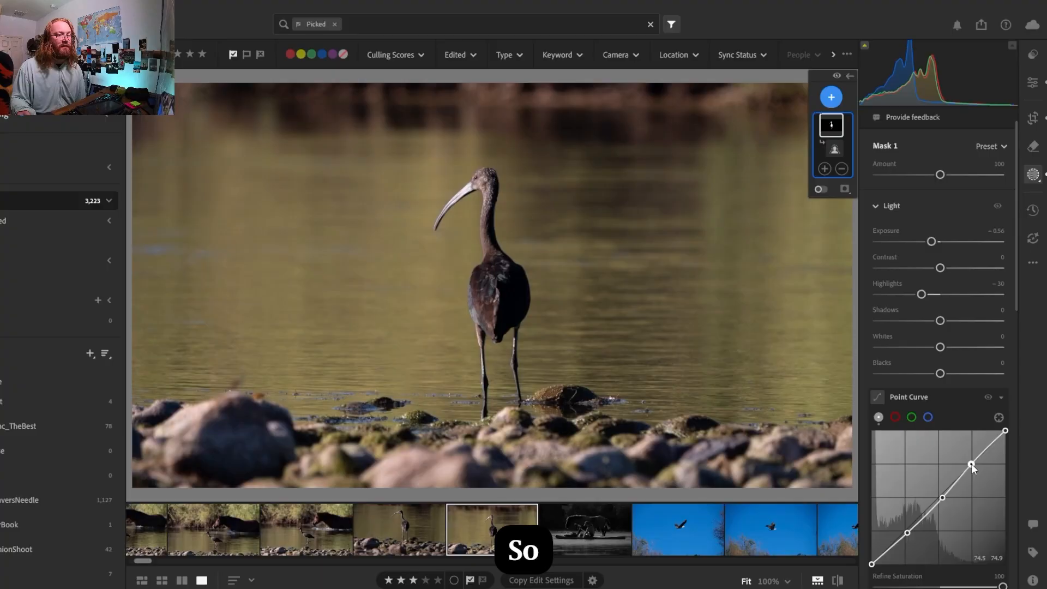
{"action": "key", "text": "ctrl+z"}
{"action": "left_click", "coordinate": [973, 463]}
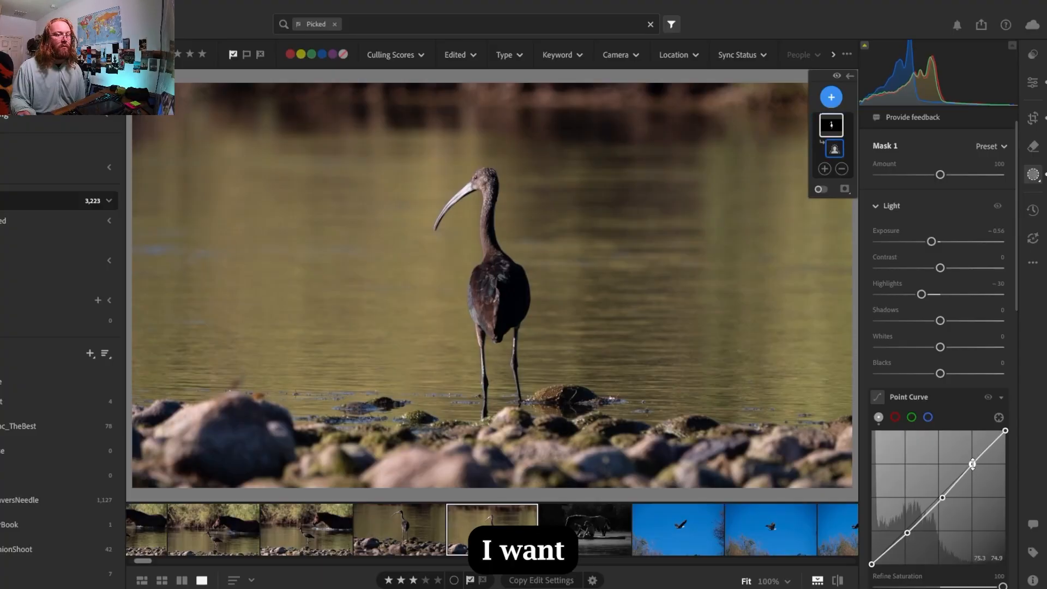
Slightly lower the white endpoint and shadow point of the mask's curve, nudge the black endpoint inward and lift the midtone point a little
{"action": "left_click", "coordinate": [1008, 431]}
{"action": "mouse_move", "coordinate": [1008, 432]}
{"action": "left_mouse_down"}
{"action": "mouse_move", "coordinate": [1015, 447]}
{"action": "mouse_move", "coordinate": [1012, 434]}
{"action": "left_mouse_up"}
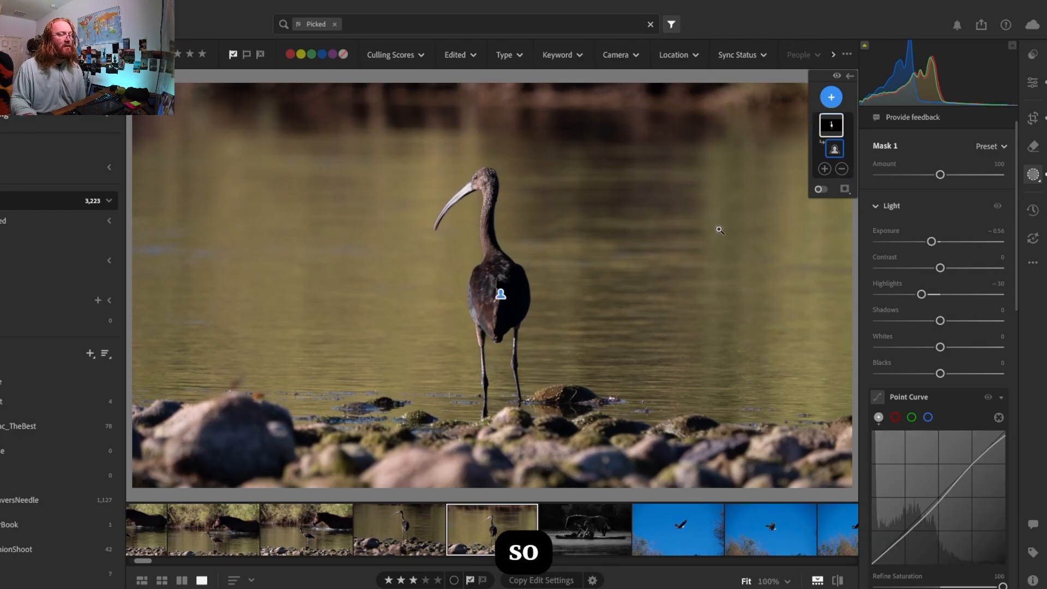
{"action": "left_click_drag", "start_coordinate": [1006, 434], "coordinate": [1011, 438]}
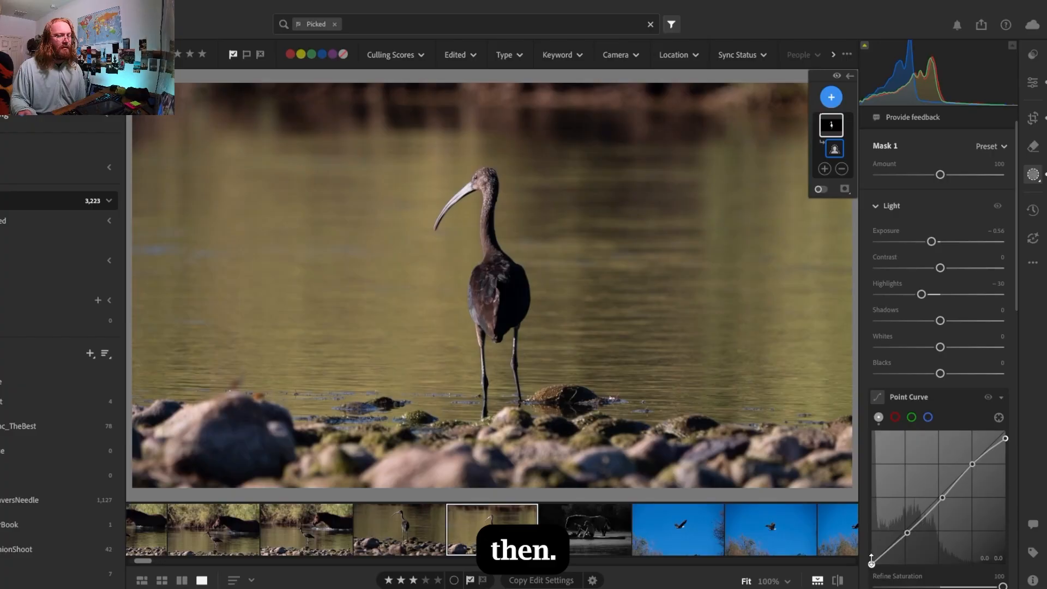
{"action": "left_click_drag", "start_coordinate": [872, 564], "coordinate": [874, 569]}
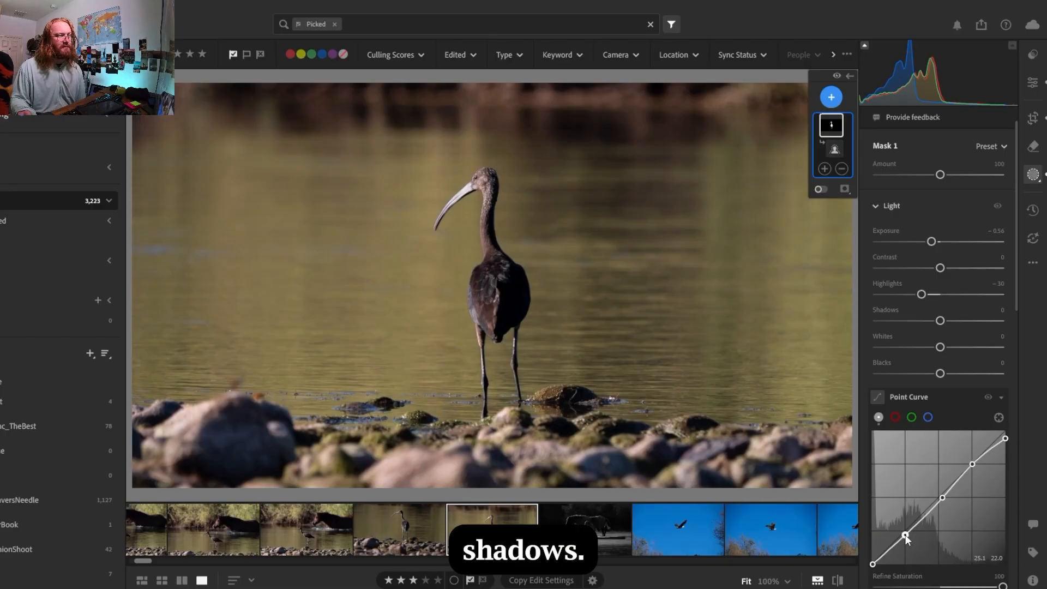
{"action": "left_click_drag", "start_coordinate": [904, 535], "coordinate": [905, 537]}
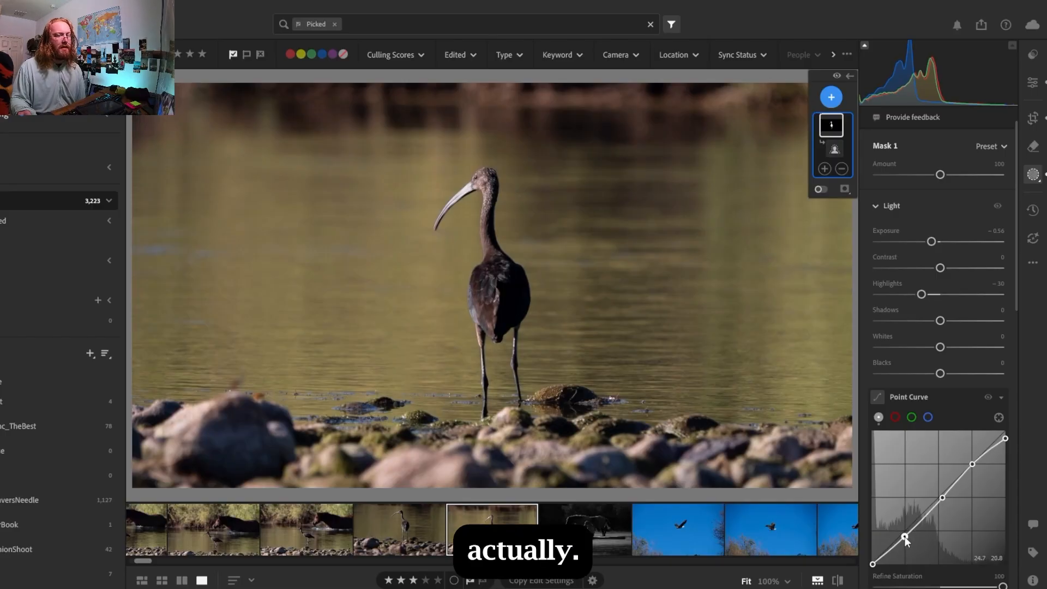
{"action": "mouse_move", "coordinate": [943, 498]}
{"action": "left_mouse_down"}
{"action": "mouse_move", "coordinate": [948, 505]}
{"action": "mouse_move", "coordinate": [940, 495]}
{"action": "left_mouse_up"}
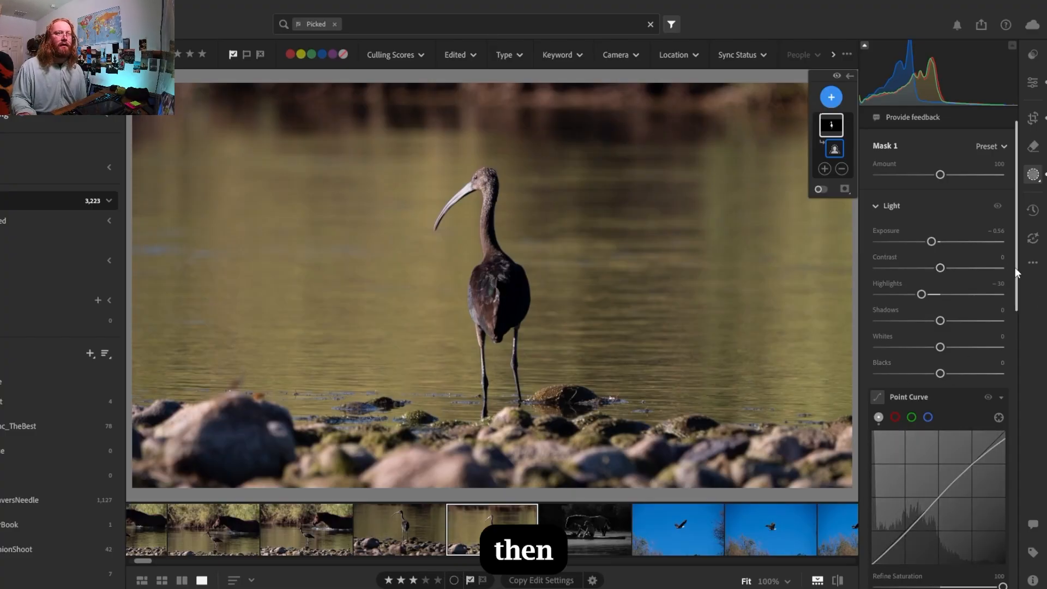
Raise the subject mask's saturation to +16
{"action": "left_click_drag", "start_coordinate": [1017, 267], "coordinate": [1018, 417]}
{"action": "left_click_drag", "start_coordinate": [940, 382], "coordinate": [957, 386]}
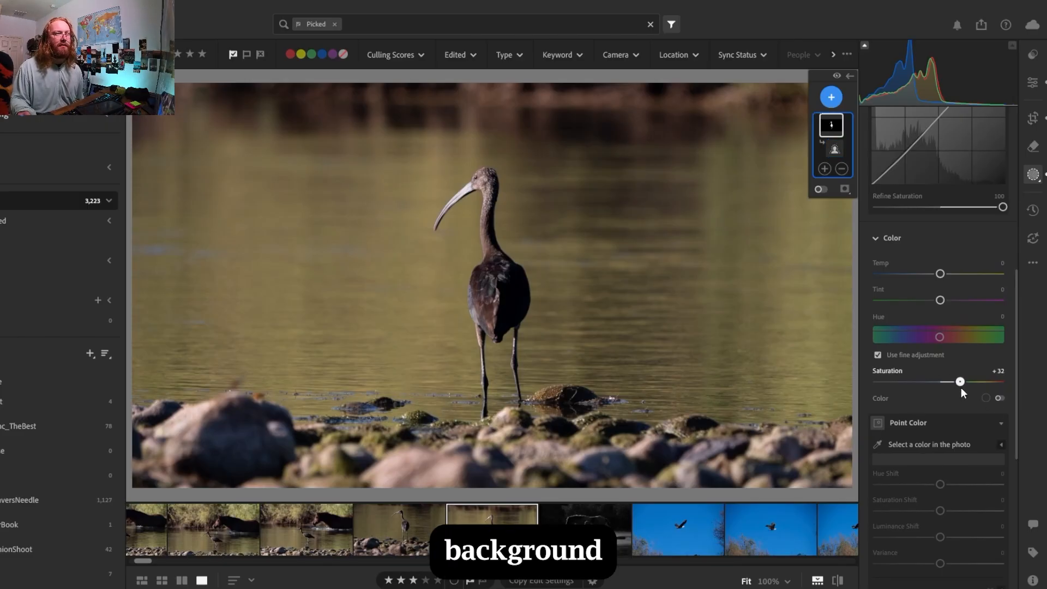
{"action": "mouse_move", "coordinate": [961, 387]}
{"action": "left_mouse_down"}
{"action": "mouse_move", "coordinate": [979, 389]}
{"action": "mouse_move", "coordinate": [950, 397]}
{"action": "left_mouse_up"}
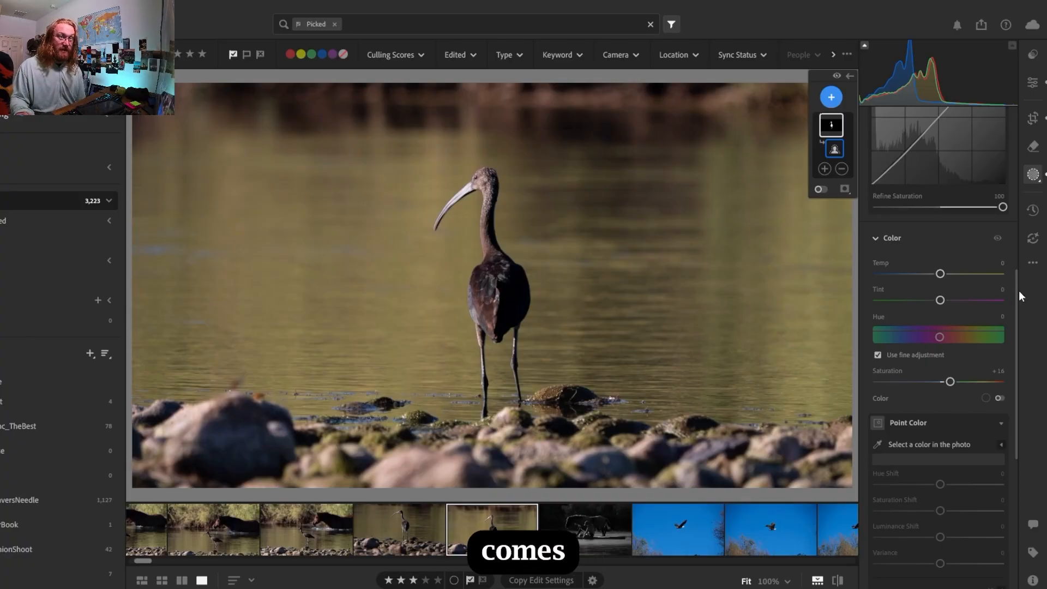
Set the subject mask's texture to +4, clarity to +32, dehaze to +6 and grain to +10, and raise its sharpness slightly
{"action": "left_click_drag", "start_coordinate": [1016, 293], "coordinate": [1010, 389]}
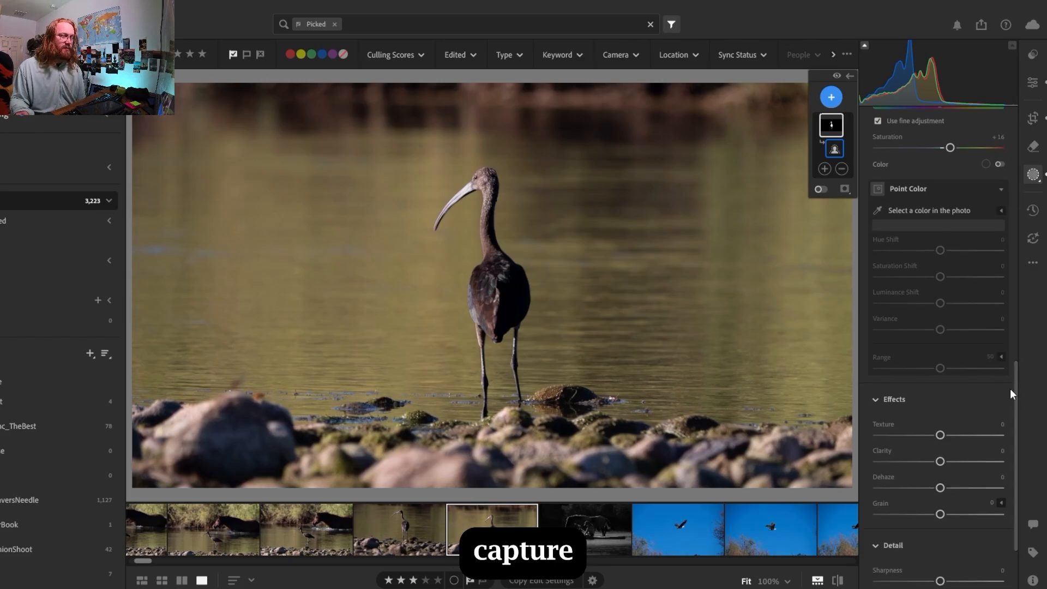
{"action": "left_click_drag", "start_coordinate": [940, 462], "coordinate": [946, 463]}
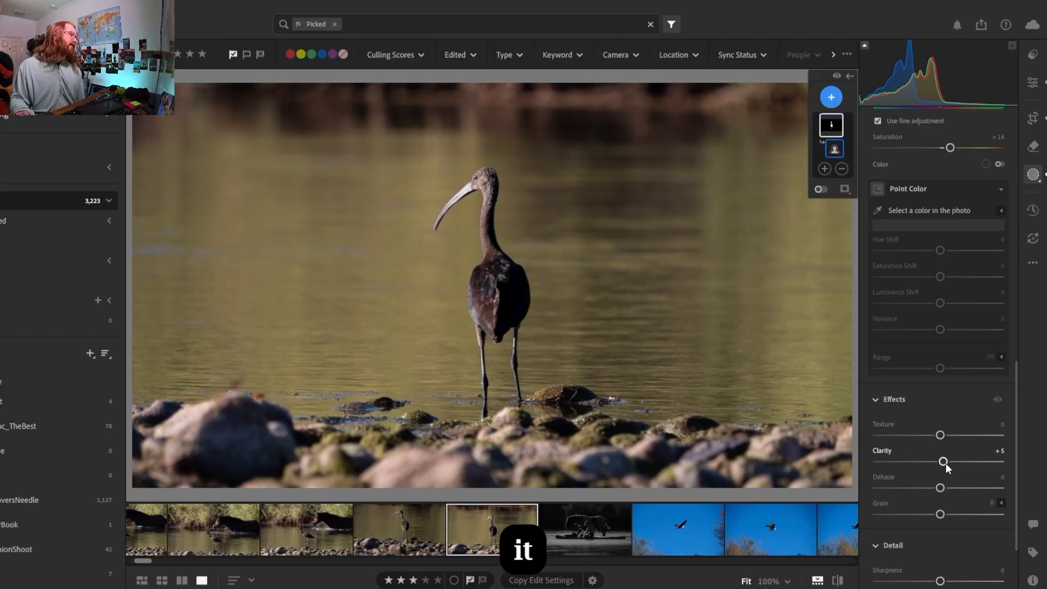
{"action": "left_click_drag", "start_coordinate": [941, 454], "coordinate": [958, 476]}
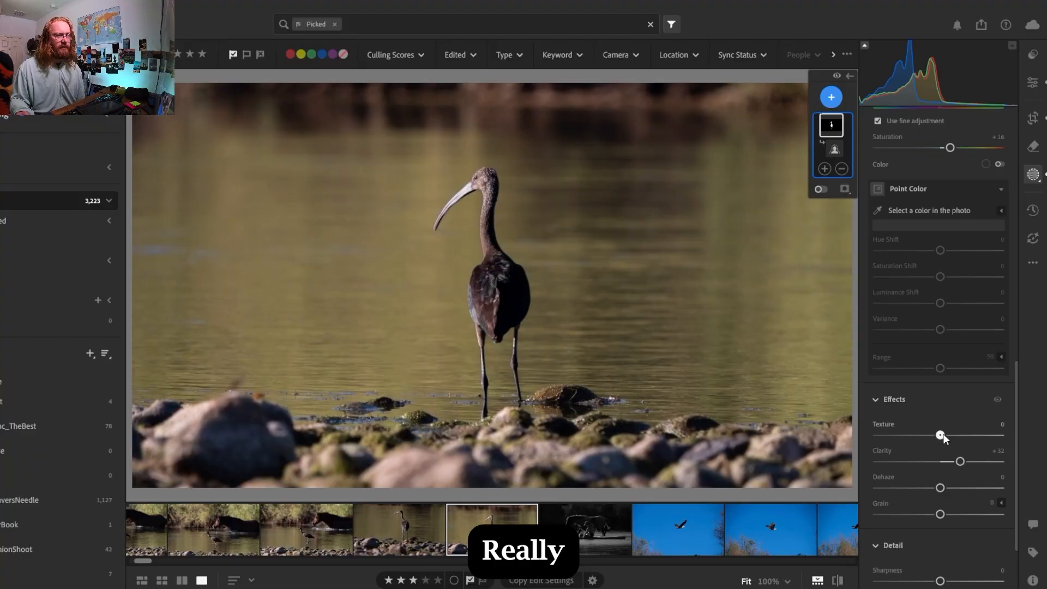
{"action": "mouse_move", "coordinate": [948, 437]}
{"action": "left_mouse_down"}
{"action": "mouse_move", "coordinate": [955, 441]}
{"action": "mouse_move", "coordinate": [944, 446]}
{"action": "left_mouse_up"}
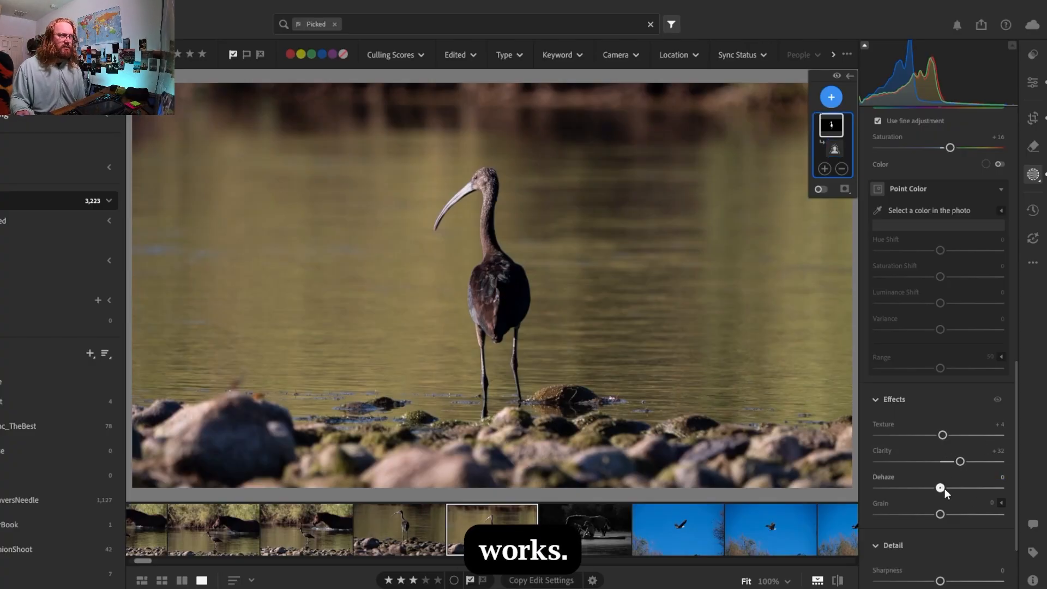
{"action": "left_click_drag", "start_coordinate": [944, 489], "coordinate": [948, 516]}
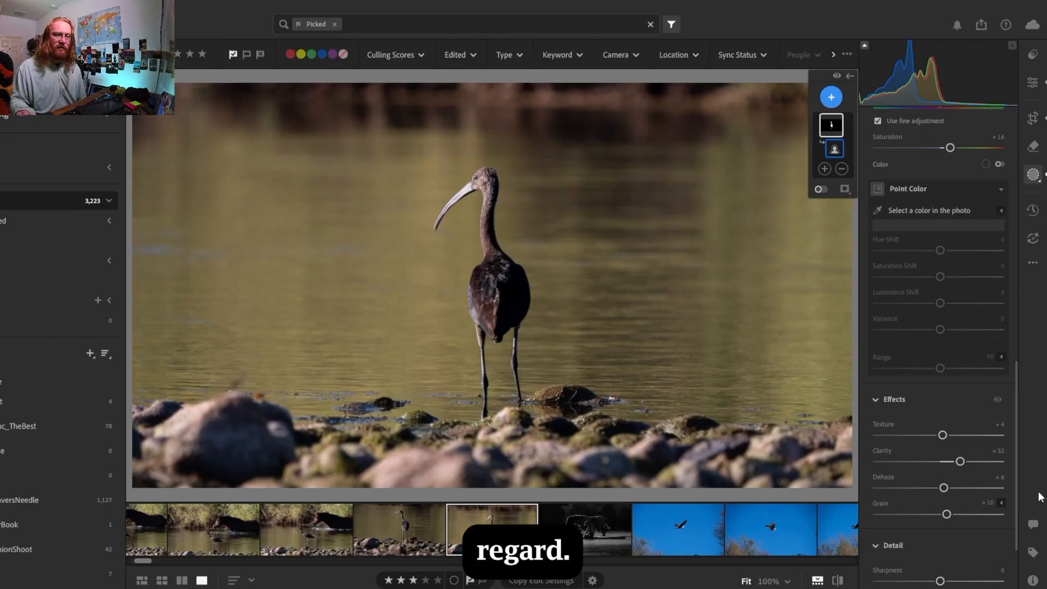
{"action": "left_click_drag", "start_coordinate": [1016, 493], "coordinate": [1013, 526]}
{"action": "left_click_drag", "start_coordinate": [941, 495], "coordinate": [945, 497]}
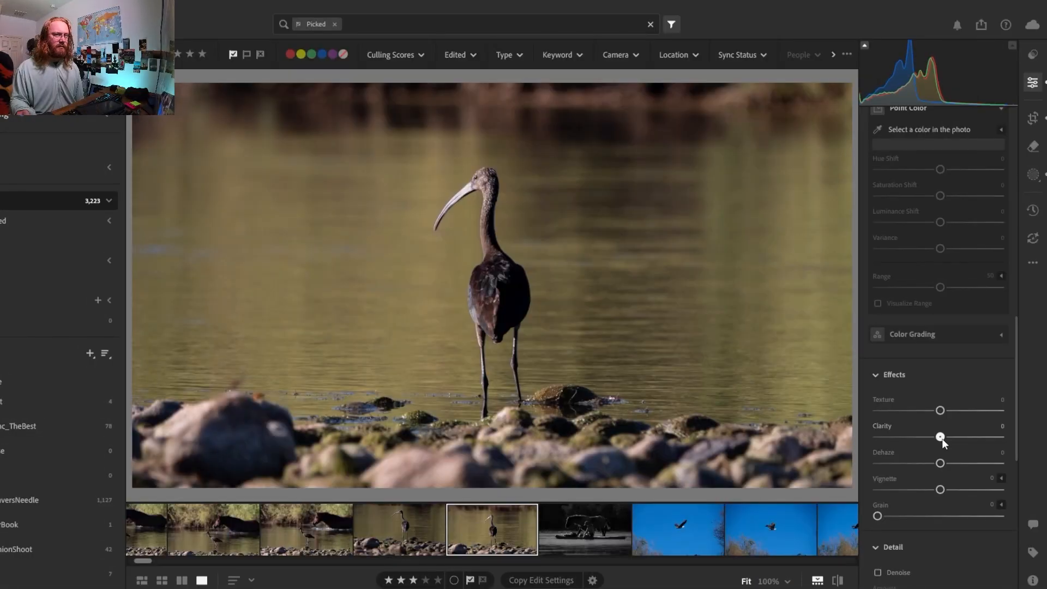
Set the whole photo's texture to +1 and clarity to +4, and cool its white balance temperature to 4,607
{"action": "left_click_drag", "start_coordinate": [941, 439], "coordinate": [942, 415]}
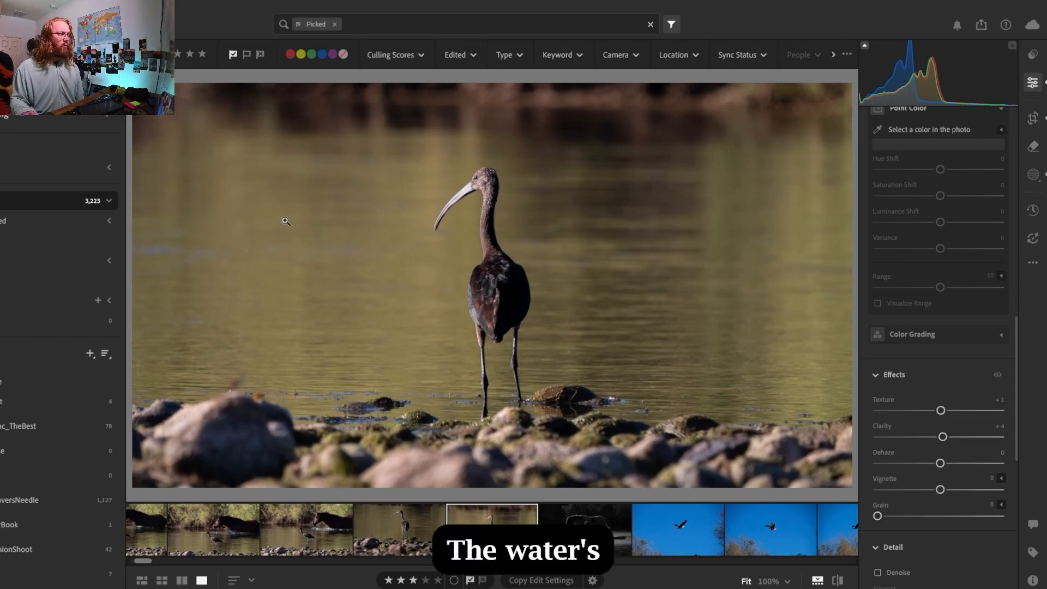
{"action": "left_click_drag", "start_coordinate": [1015, 349], "coordinate": [1007, 250]}
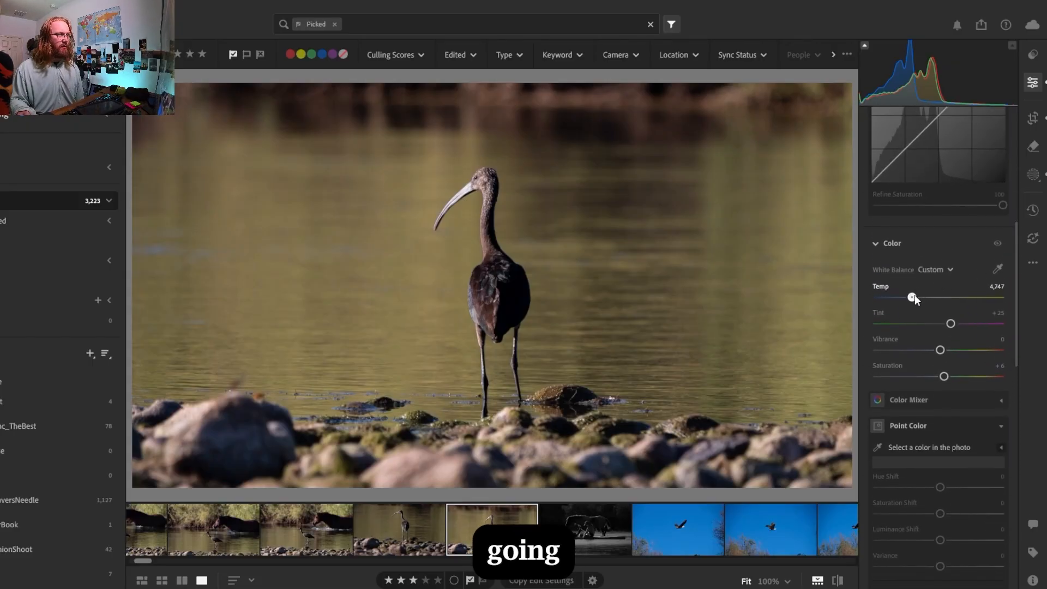
{"action": "left_click_drag", "start_coordinate": [915, 296], "coordinate": [915, 296]}
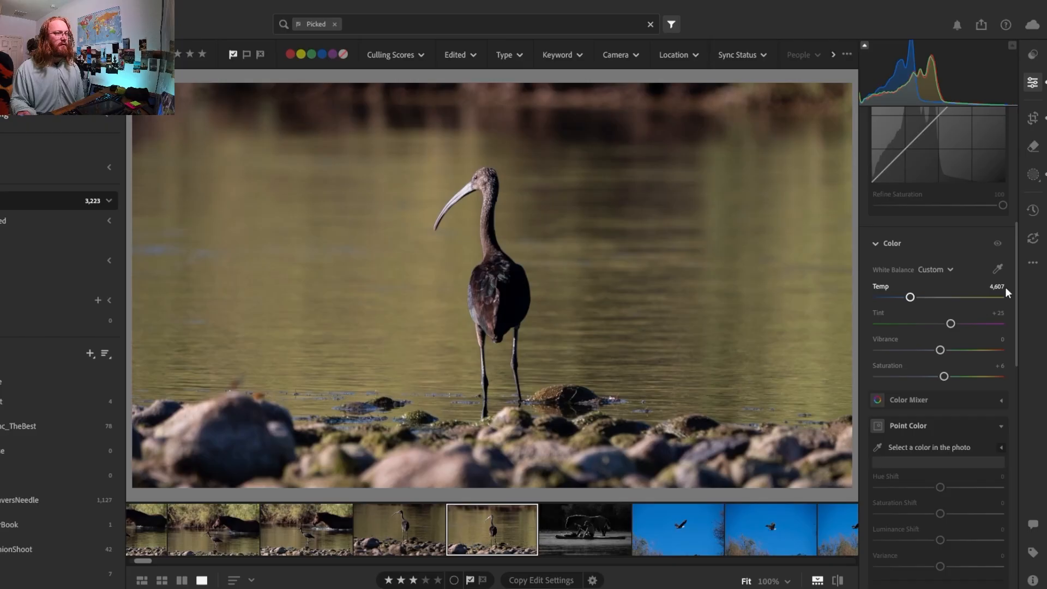
{"action": "left_click_drag", "start_coordinate": [1016, 264], "coordinate": [1020, 349]}
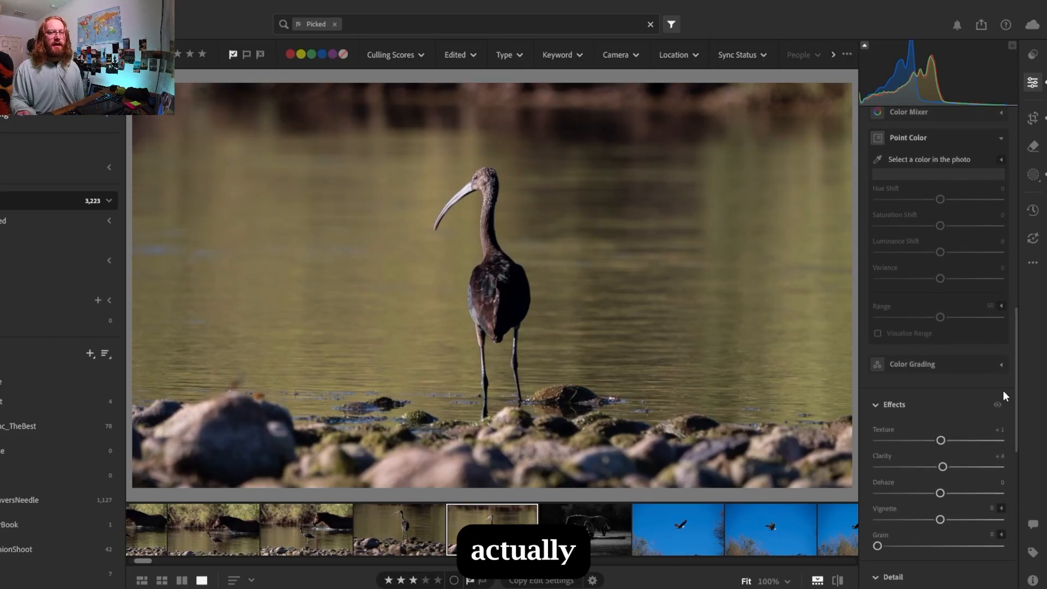
{"action": "left_click", "coordinate": [1001, 364]}
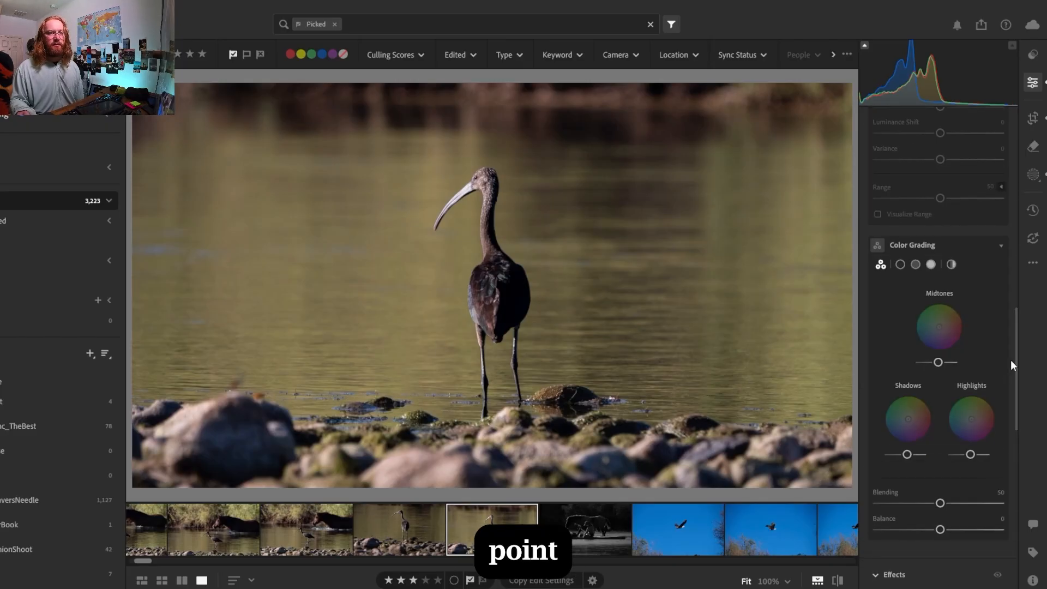
{"action": "left_click", "coordinate": [1006, 250]}
Sample the water's olive tone with Point Color and set its hue shift to +28, saturation shift to +2 and luminance shift to +9
{"action": "scroll", "coordinate": [1016, 299], "scroll_direction": "up", "scroll_amount": 3}
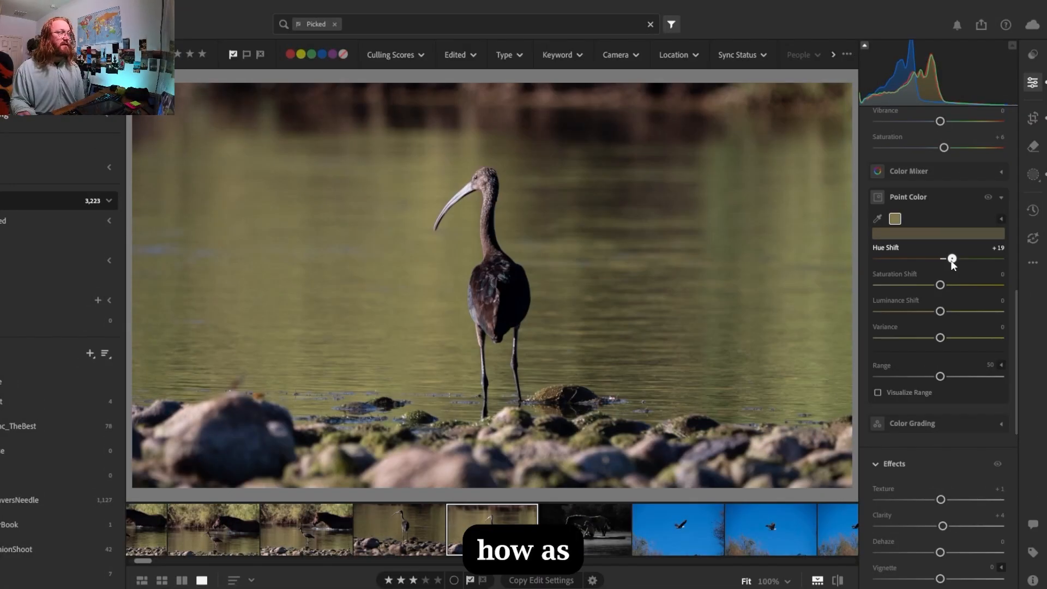
{"action": "mouse_move", "coordinate": [954, 261]}
{"action": "left_mouse_down"}
{"action": "mouse_move", "coordinate": [986, 266]}
{"action": "mouse_move", "coordinate": [959, 278]}
{"action": "left_mouse_up"}
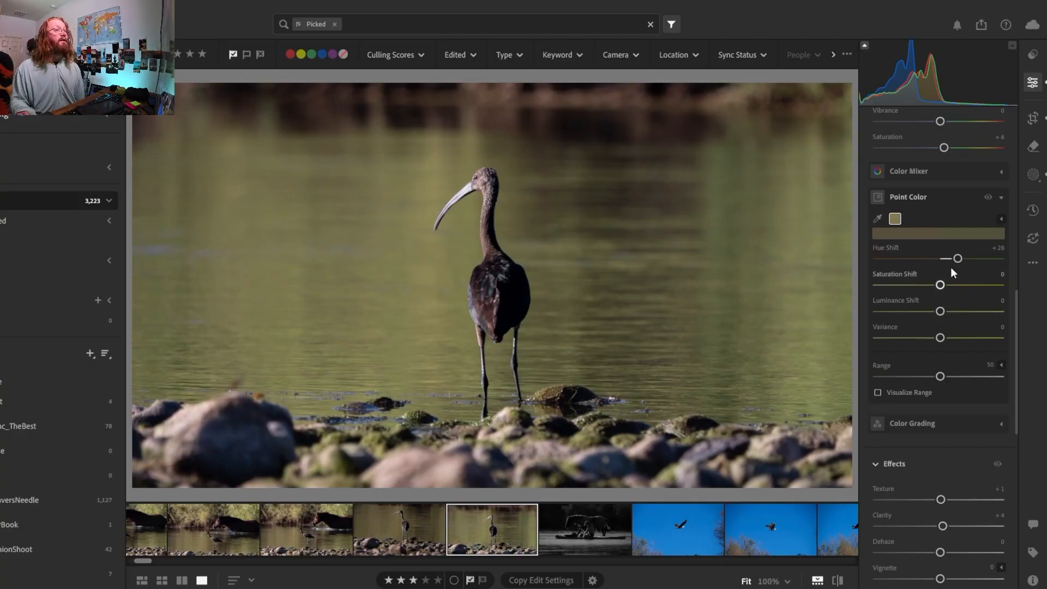
{"action": "left_click_drag", "start_coordinate": [943, 283], "coordinate": [945, 286]}
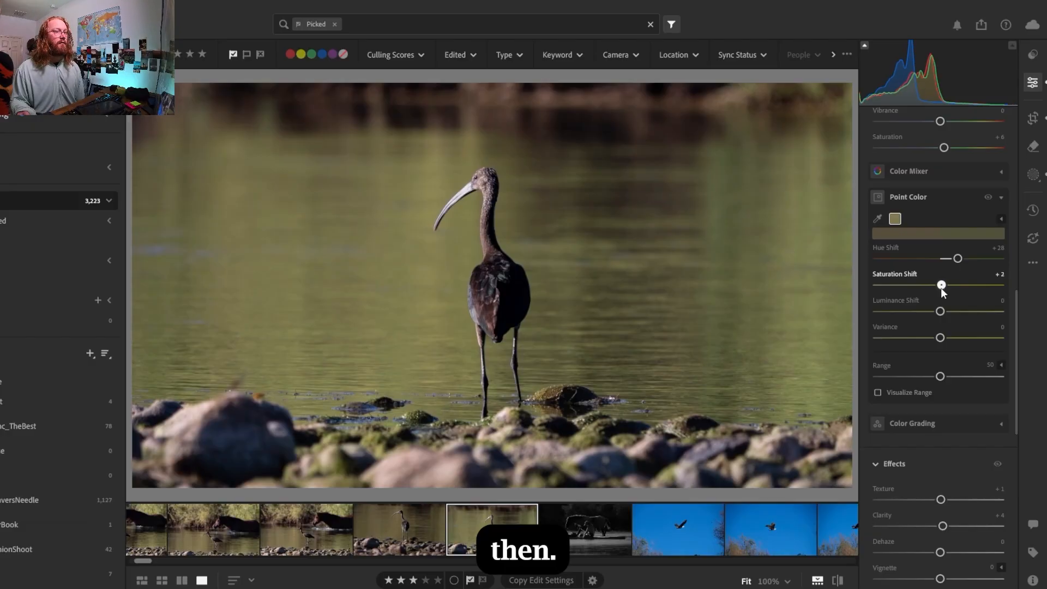
{"action": "mouse_move", "coordinate": [925, 315]}
{"action": "left_mouse_down"}
{"action": "mouse_move", "coordinate": [861, 335]}
{"action": "mouse_move", "coordinate": [937, 311]}
{"action": "left_mouse_up"}
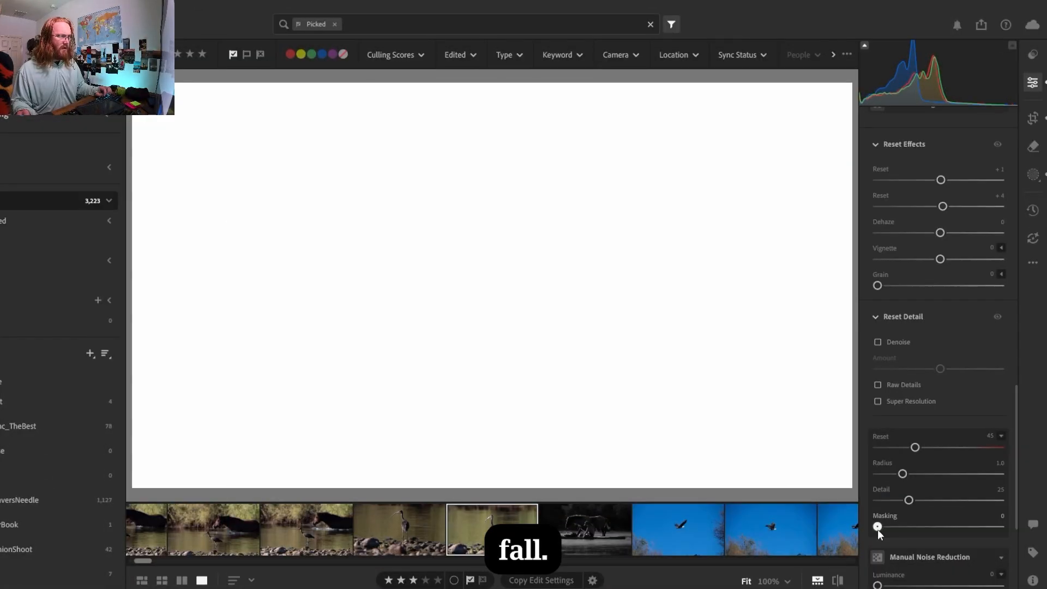
Set the photo's sharpening to 62 and its sharpening mask to 38
{"action": "left_click_drag", "start_coordinate": [878, 529], "coordinate": [916, 532]}
{"action": "left_click_drag", "start_coordinate": [917, 533], "coordinate": [917, 532]}
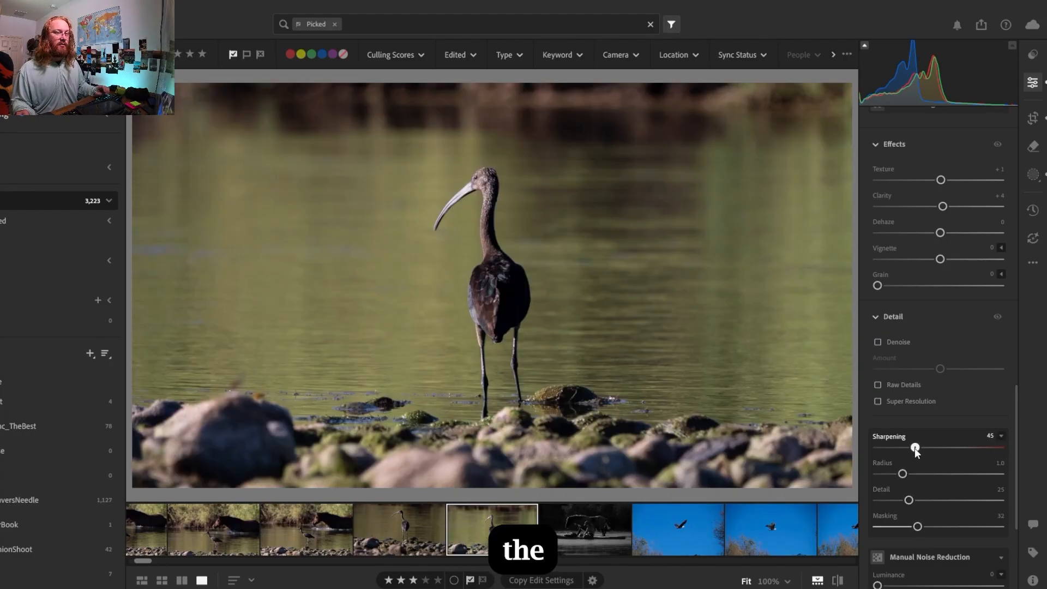
{"action": "left_click_drag", "start_coordinate": [915, 447], "coordinate": [929, 453]}
{"action": "left_click_drag", "start_coordinate": [919, 526], "coordinate": [925, 526]}
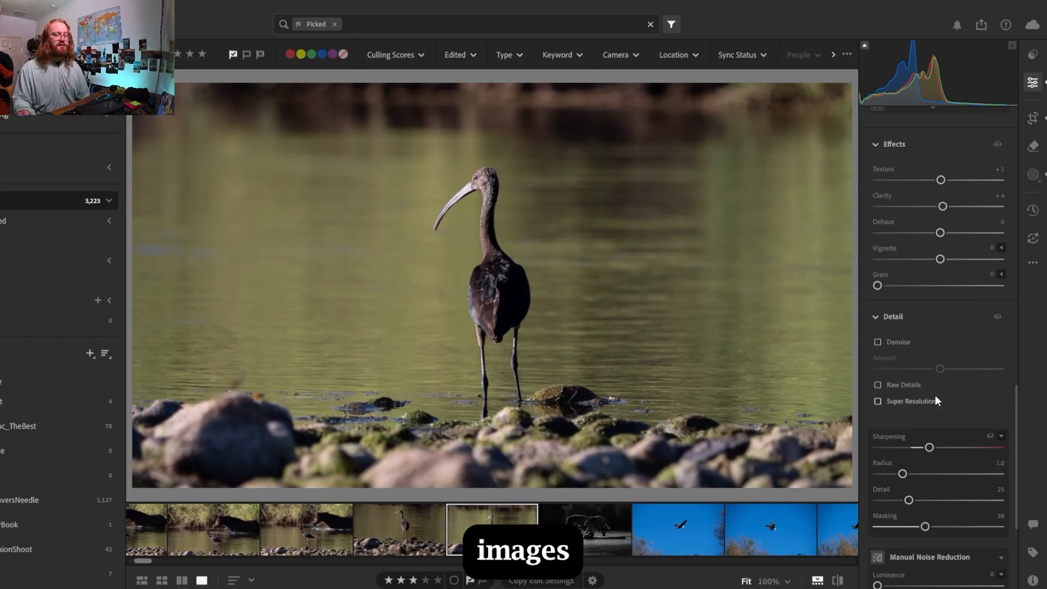
Set the olive water sample's Point Color hue shift to +21 and the photo's vignette to -7
{"action": "left_click_drag", "start_coordinate": [1015, 408], "coordinate": [1007, 323]}
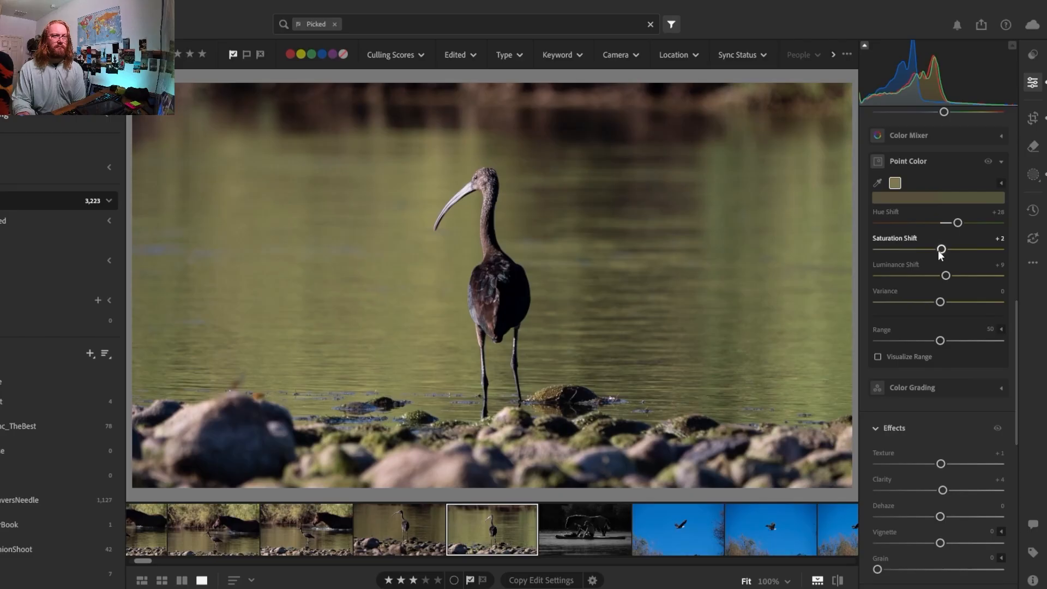
{"action": "left_click_drag", "start_coordinate": [957, 224], "coordinate": [952, 224]}
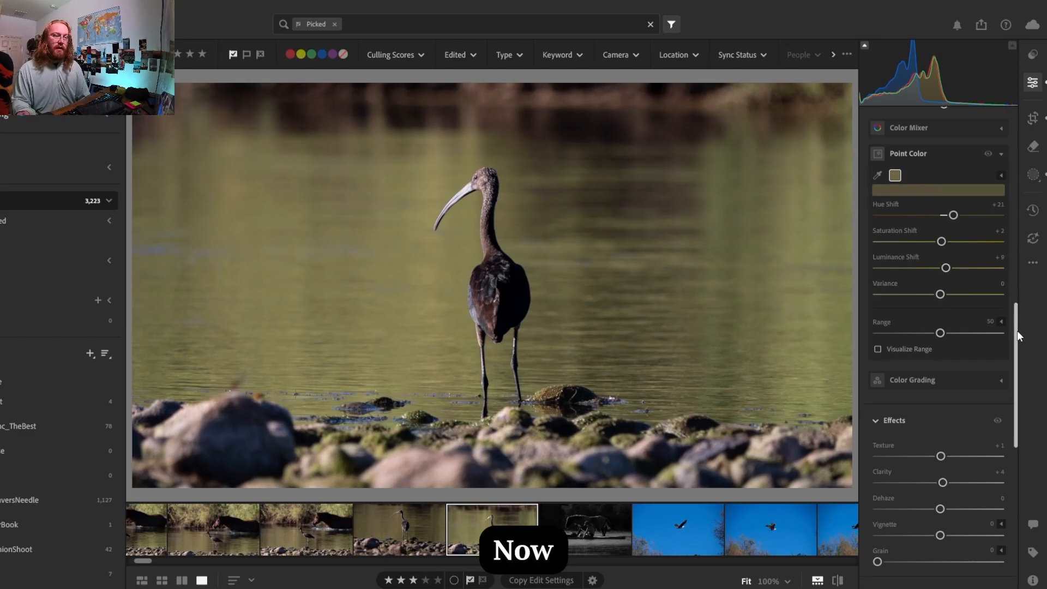
{"action": "left_click_drag", "start_coordinate": [1017, 331], "coordinate": [1018, 362]}
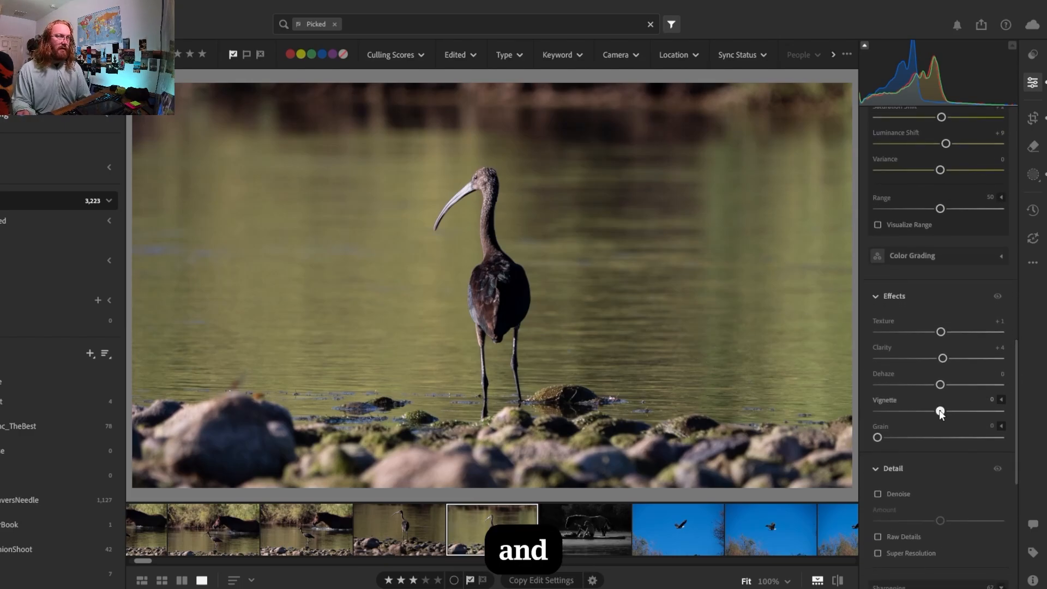
{"action": "mouse_move", "coordinate": [940, 411]}
{"action": "left_mouse_down"}
{"action": "mouse_move", "coordinate": [924, 411]}
{"action": "mouse_move", "coordinate": [936, 409]}
{"action": "left_mouse_up"}
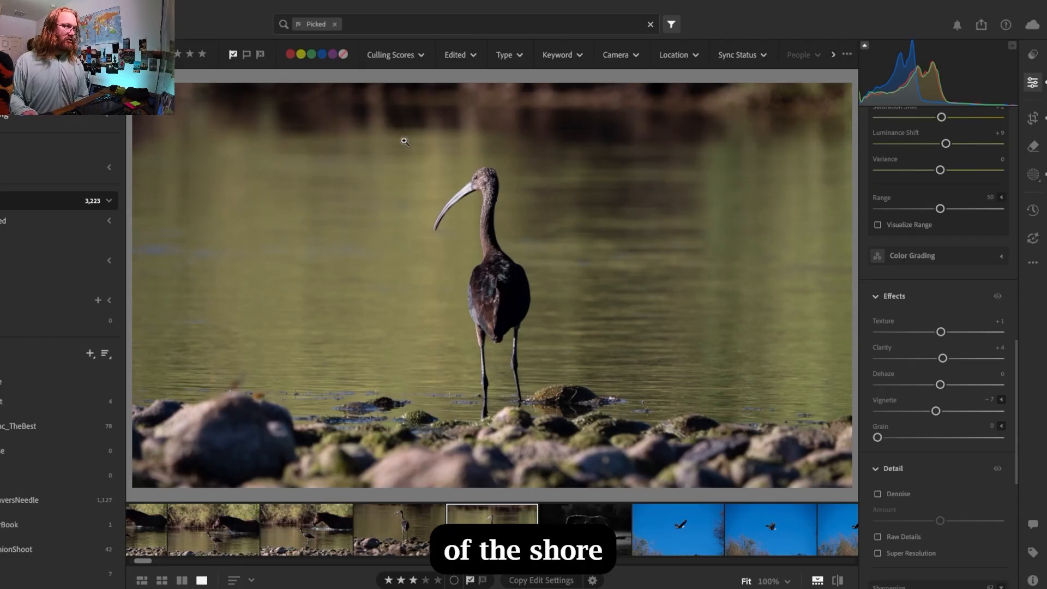
Nudge the photo slightly upward within its 16 x 9 crop and return to the edit settings
{"action": "left_click", "coordinate": [1032, 119]}
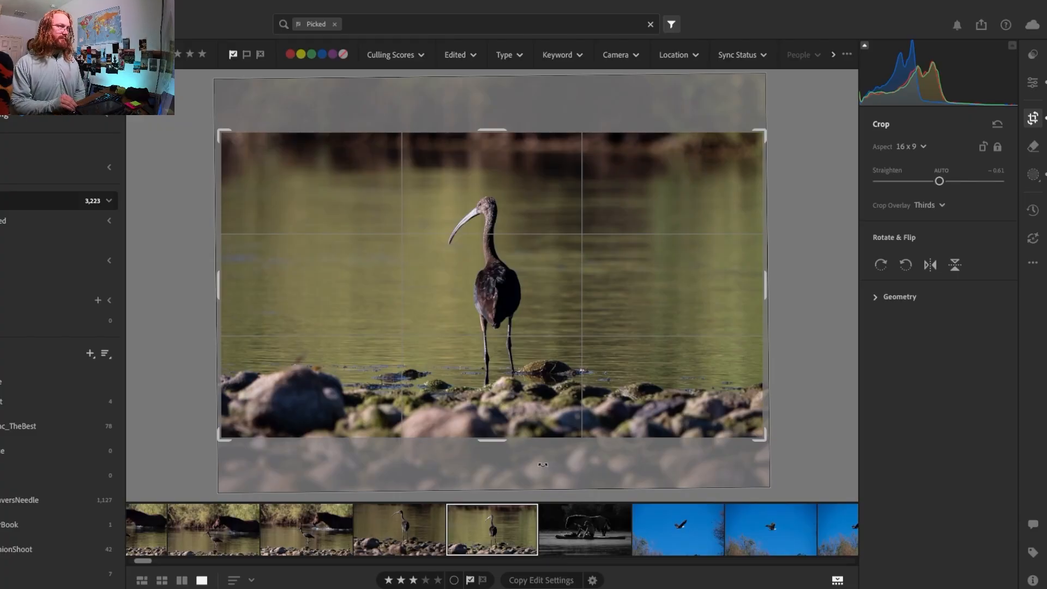
{"action": "key", "text": "Up"}
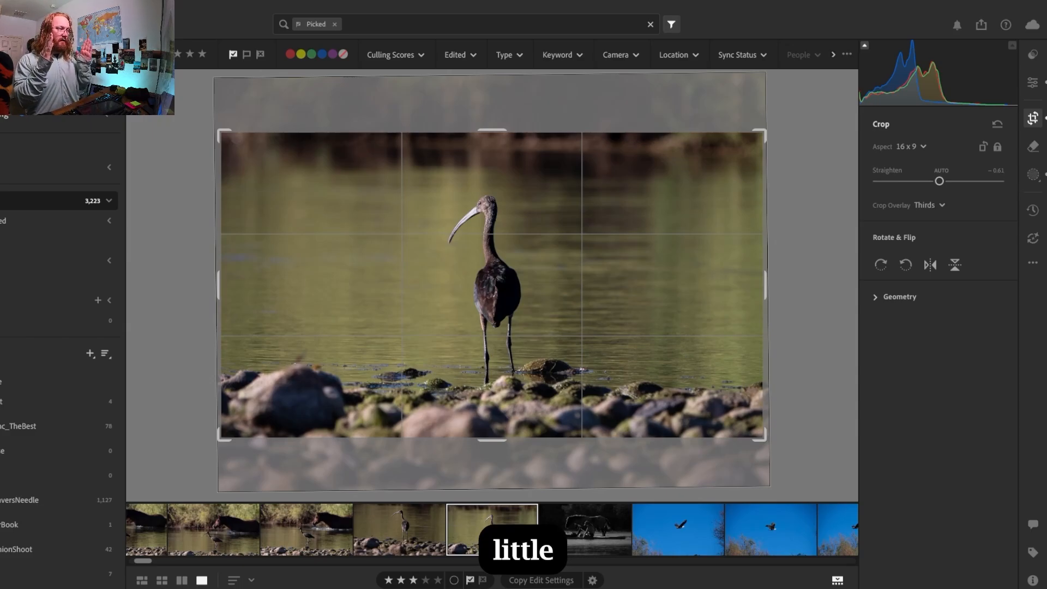
{"action": "key", "text": "e"}
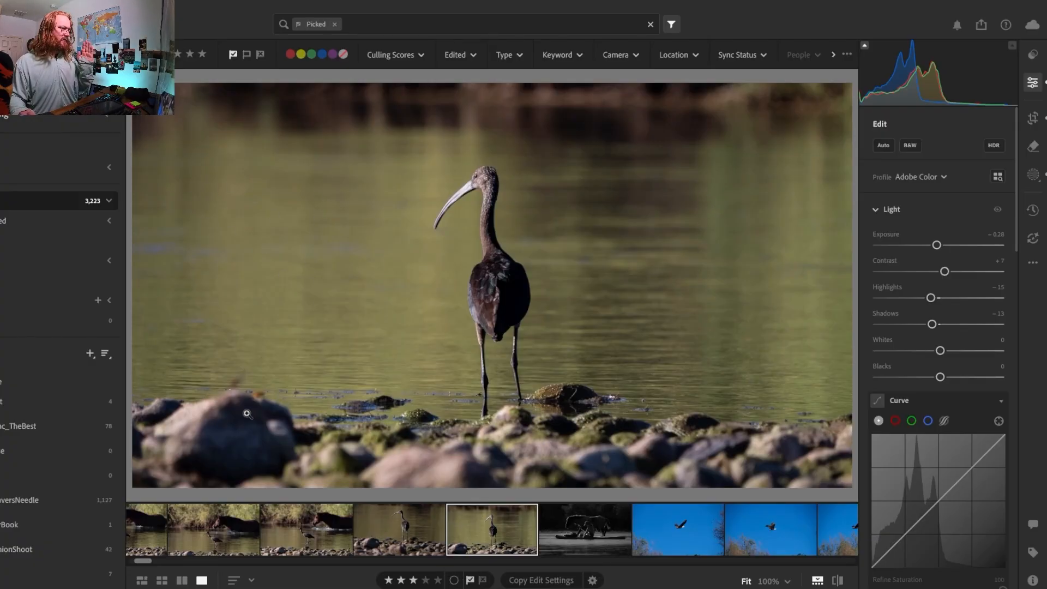
Sample the blue reflection in the water near the shore rocks with Point Color and set its luminance shift to -59
{"action": "left_click", "coordinate": [359, 420]}
{"action": "left_click", "coordinate": [366, 364]}
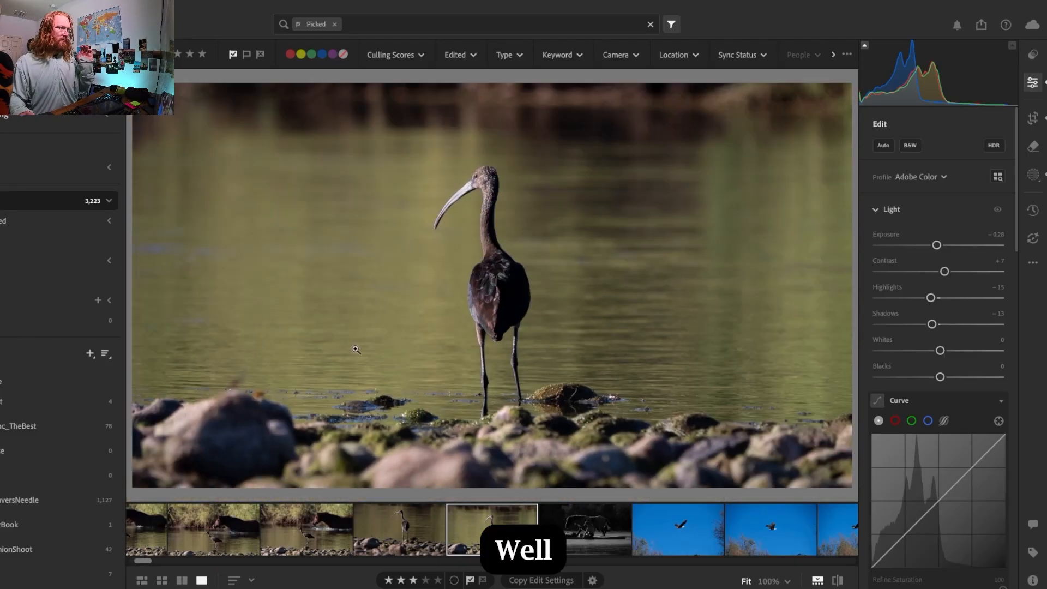
{"action": "left_click", "coordinate": [187, 240]}
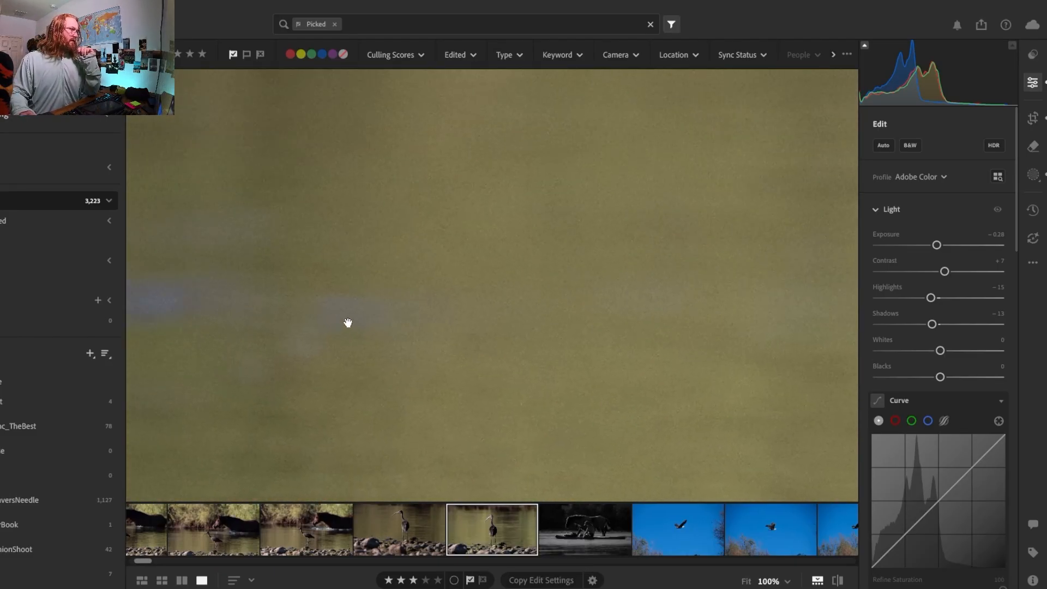
{"action": "left_click", "coordinate": [466, 348]}
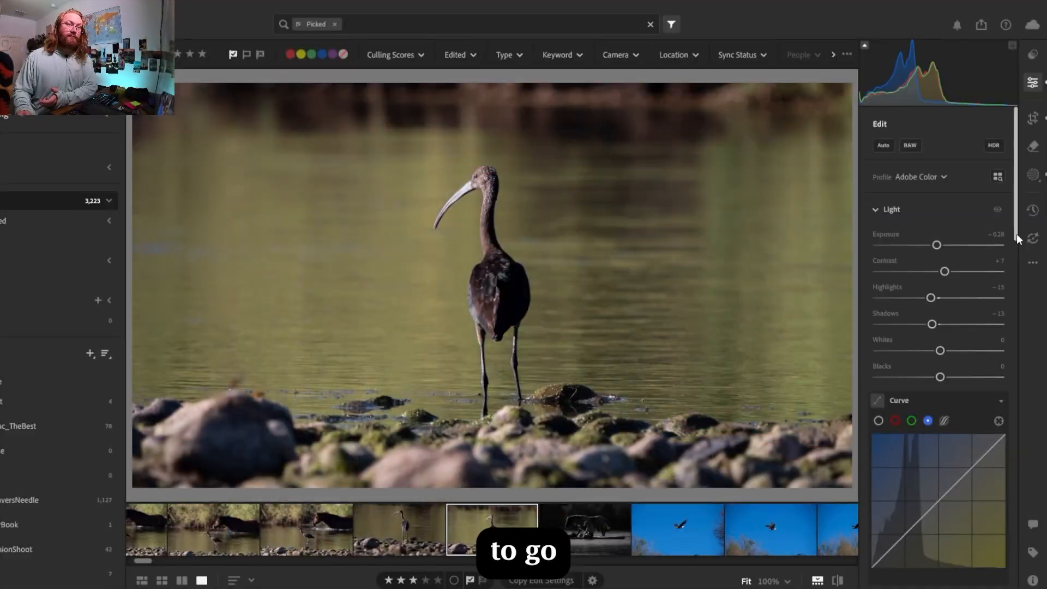
{"action": "left_click_drag", "start_coordinate": [1016, 234], "coordinate": [1025, 369]}
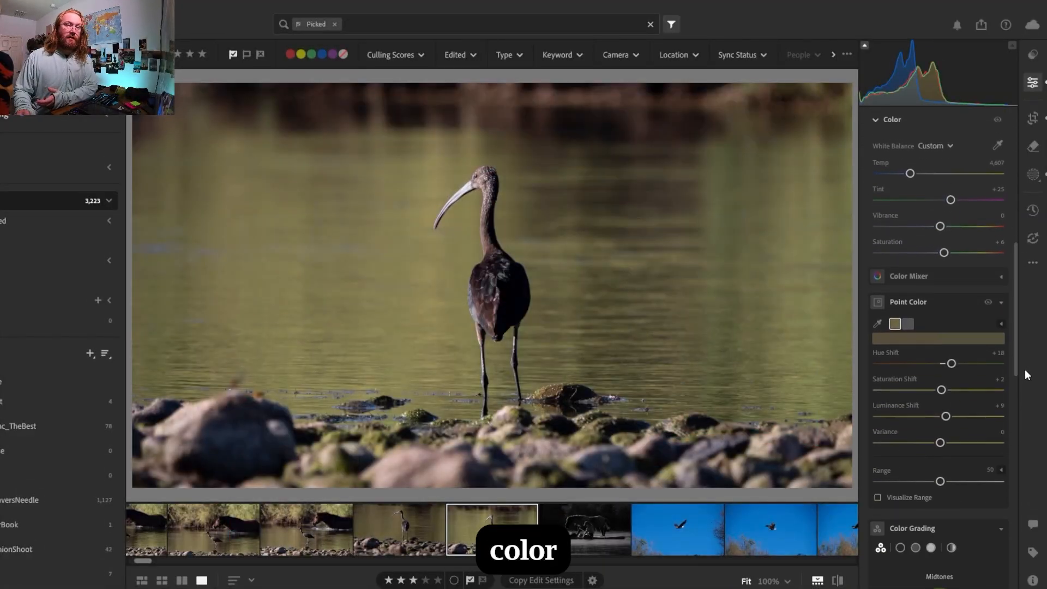
{"action": "left_click", "coordinate": [878, 323]}
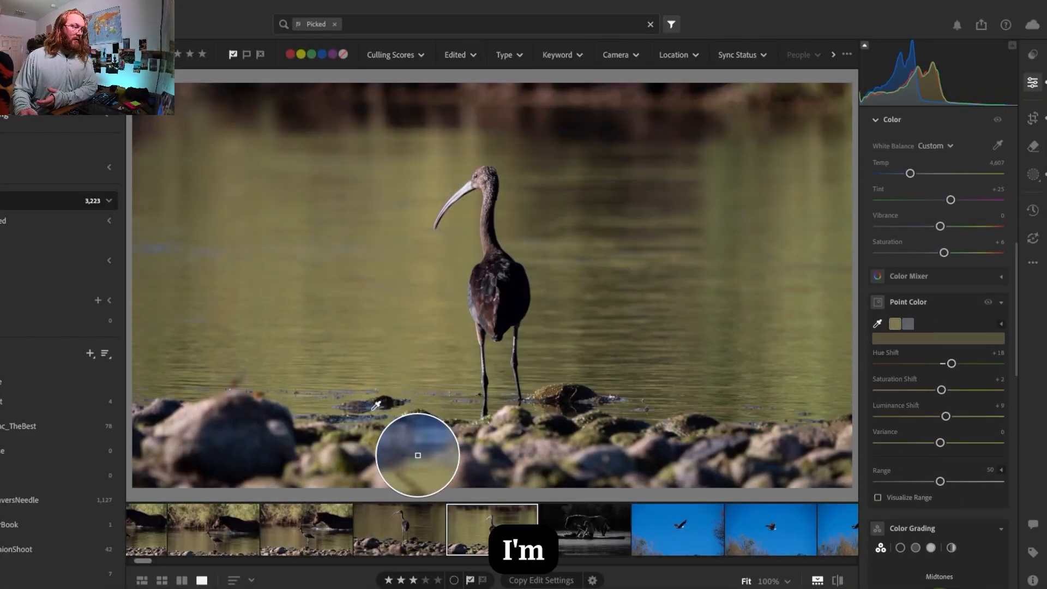
{"action": "left_click", "coordinate": [373, 405]}
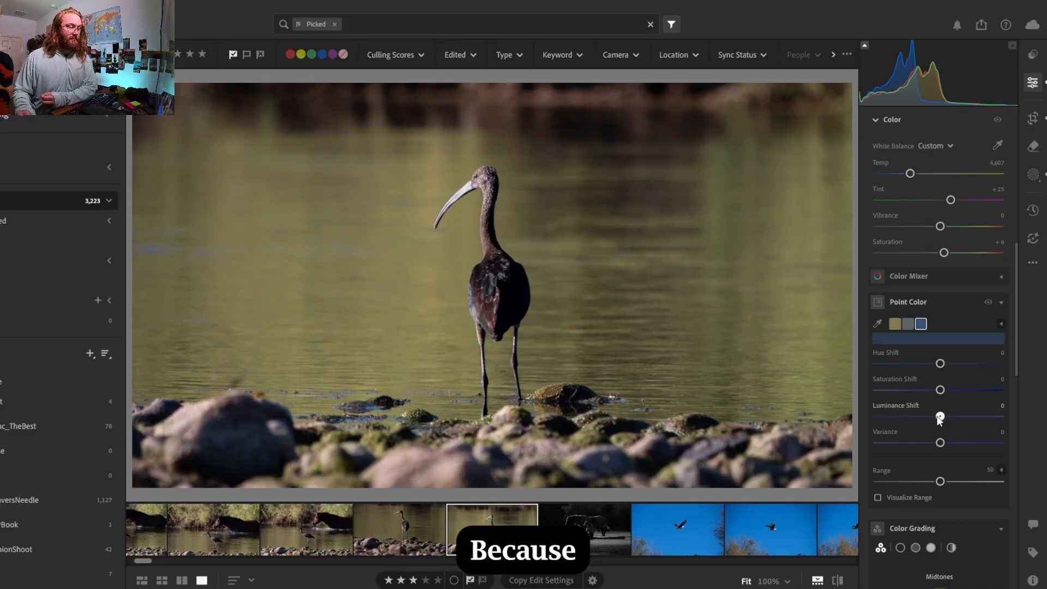
{"action": "left_click_drag", "start_coordinate": [939, 418], "coordinate": [900, 422]}
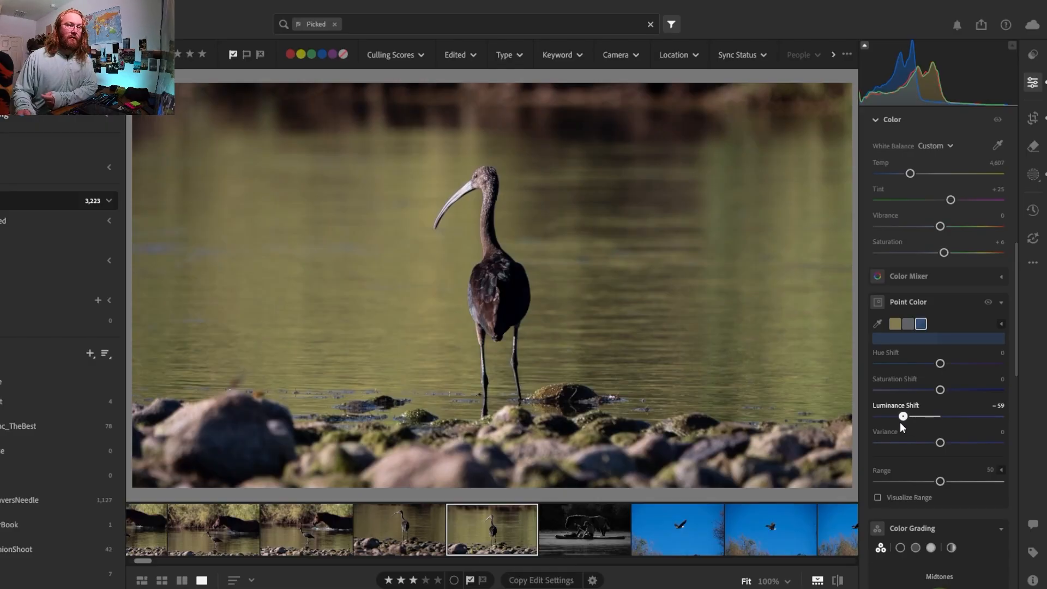
Set the olive sample's hue shift to +20 and saturation shift to +9, and the photo's vibrance to +3 and saturation to +12
{"action": "left_click", "coordinate": [894, 324]}
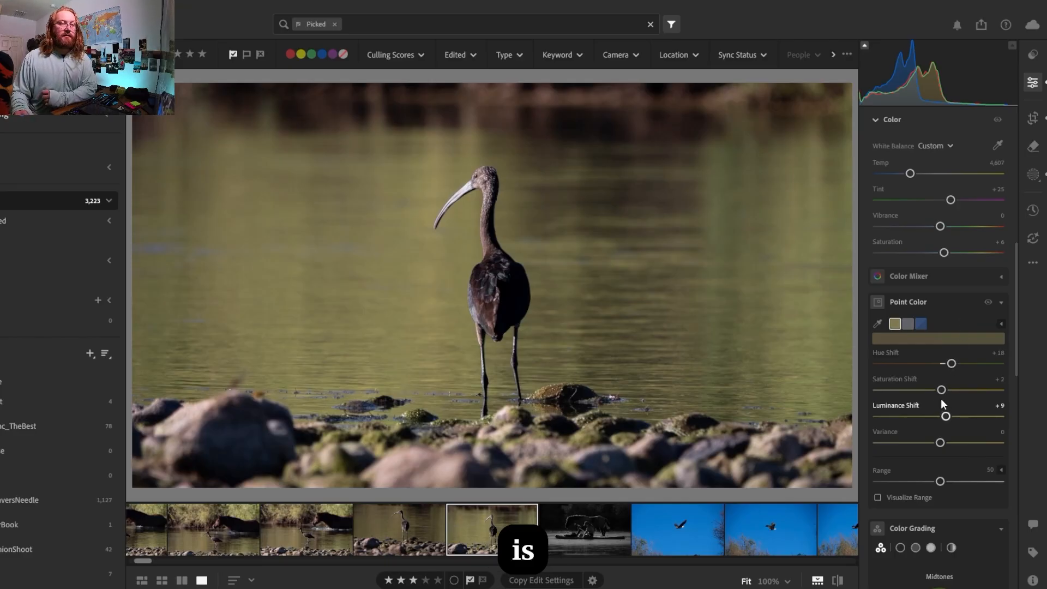
{"action": "left_click_drag", "start_coordinate": [951, 365], "coordinate": [954, 366]}
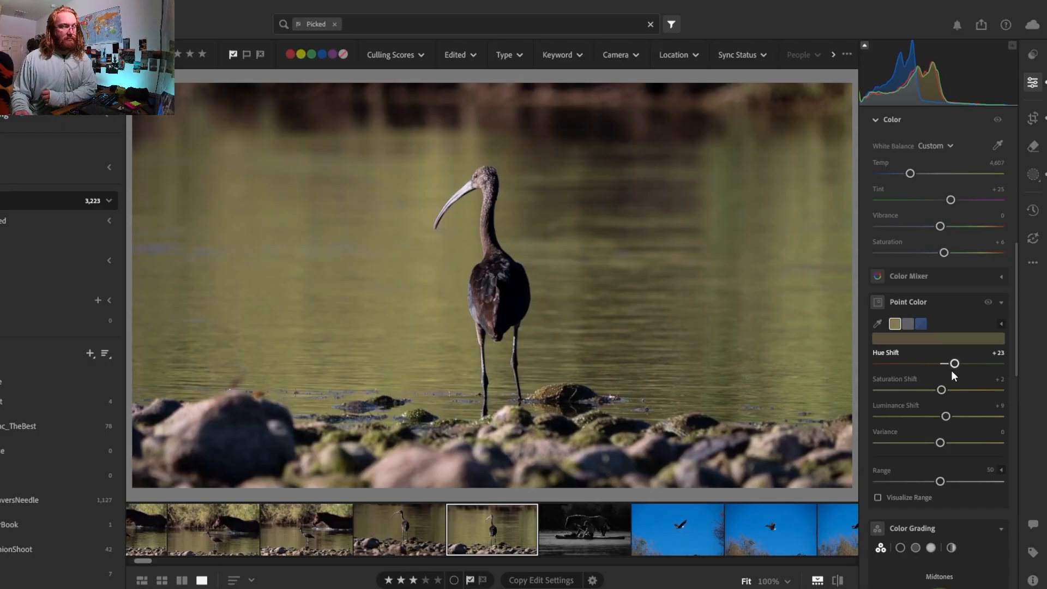
{"action": "mouse_move", "coordinate": [942, 390]}
{"action": "left_mouse_down"}
{"action": "mouse_move", "coordinate": [977, 390]}
{"action": "mouse_move", "coordinate": [947, 395]}
{"action": "left_mouse_up"}
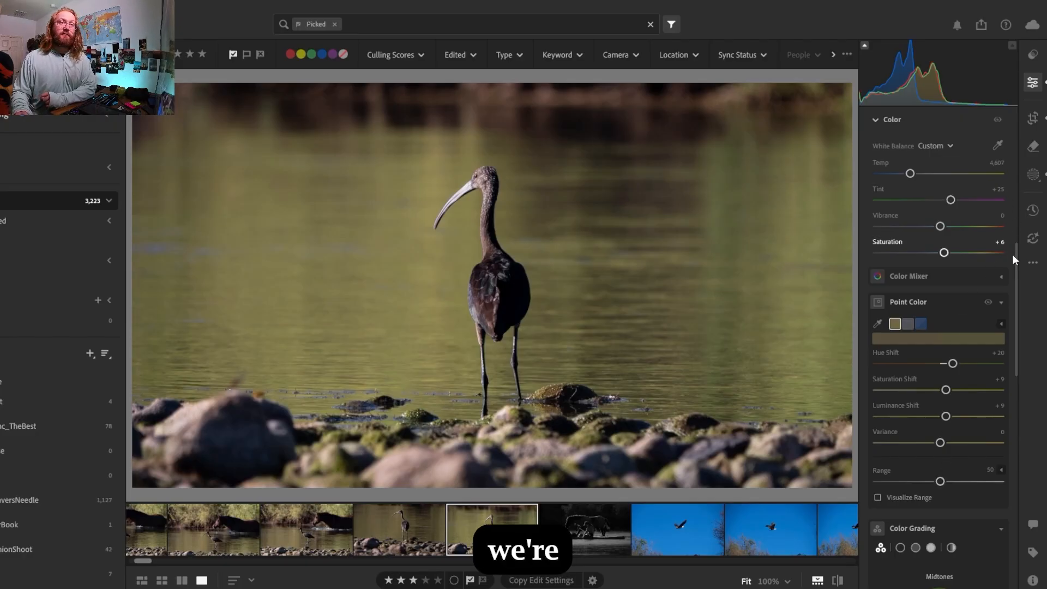
{"action": "left_click_drag", "start_coordinate": [945, 253], "coordinate": [943, 229]}
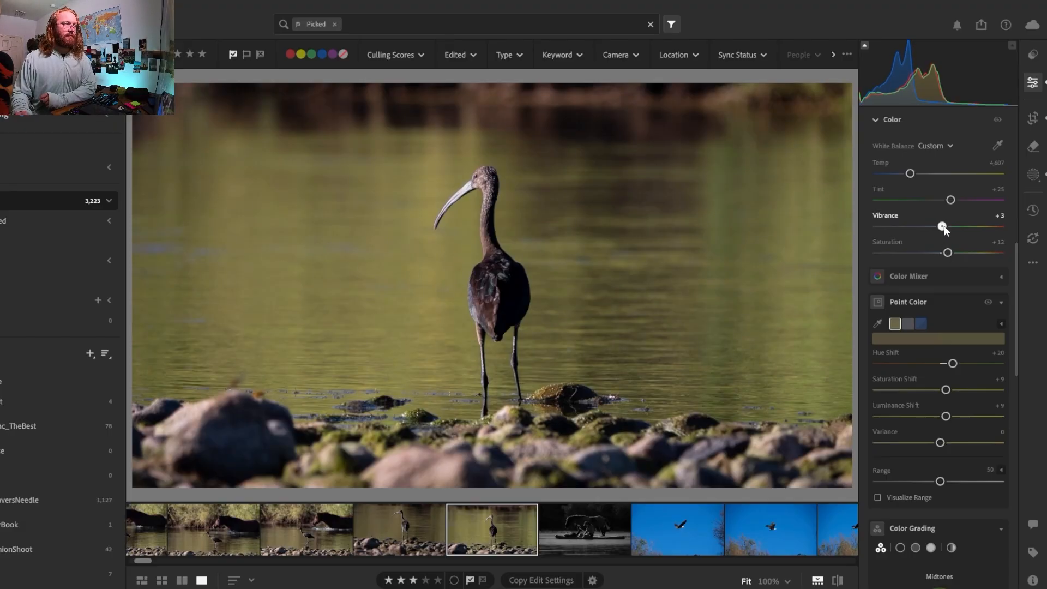
Set the subject mask's highlights to -33, and try a darker mask exposure before undoing that exposure change
{"action": "left_click", "coordinate": [1032, 178]}
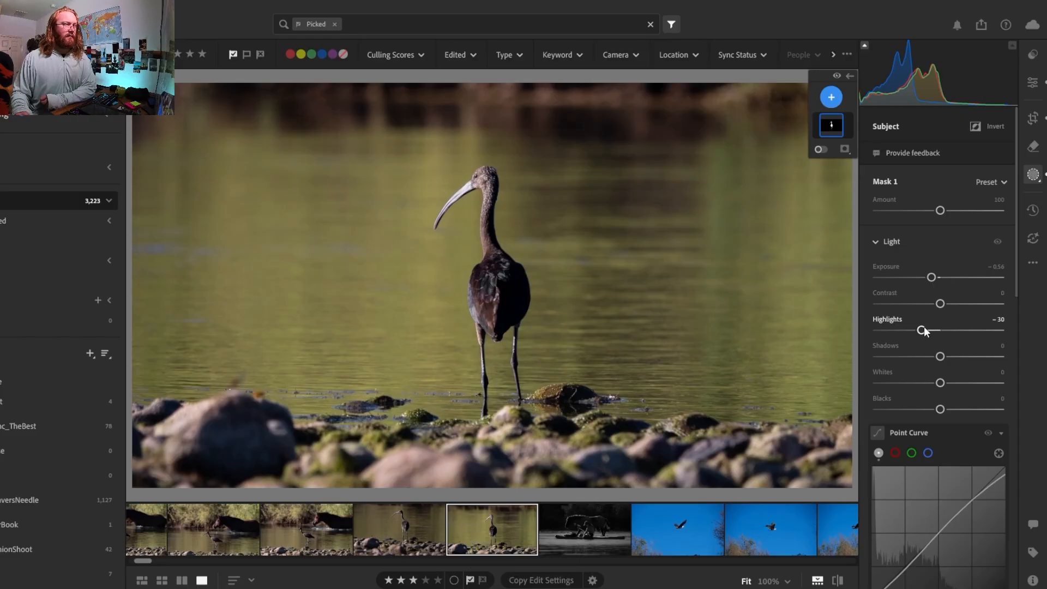
{"action": "left_click_drag", "start_coordinate": [923, 329], "coordinate": [921, 330]}
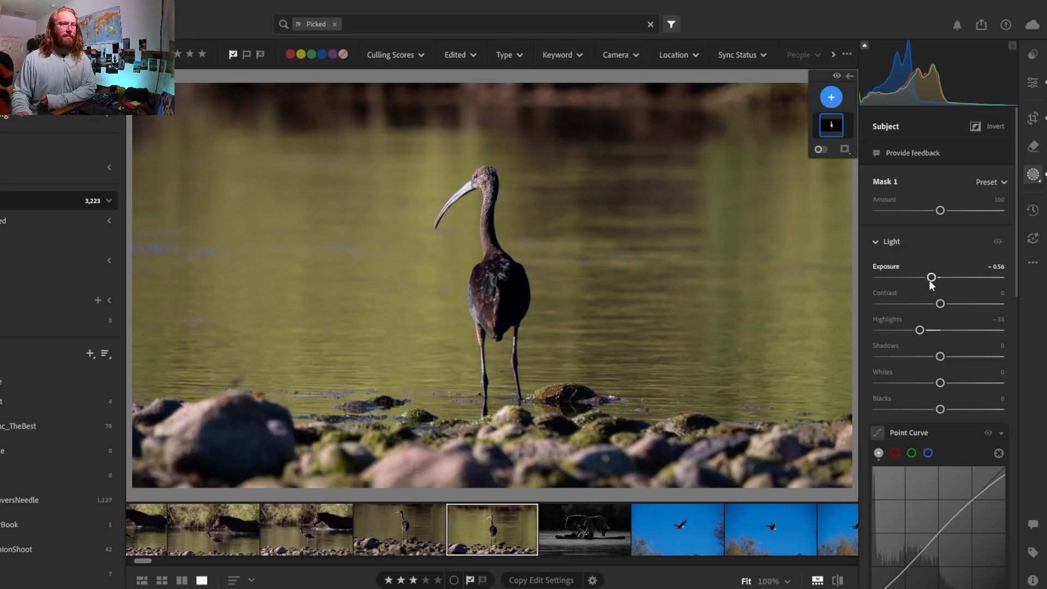
{"action": "left_click_drag", "start_coordinate": [927, 279], "coordinate": [929, 283]}
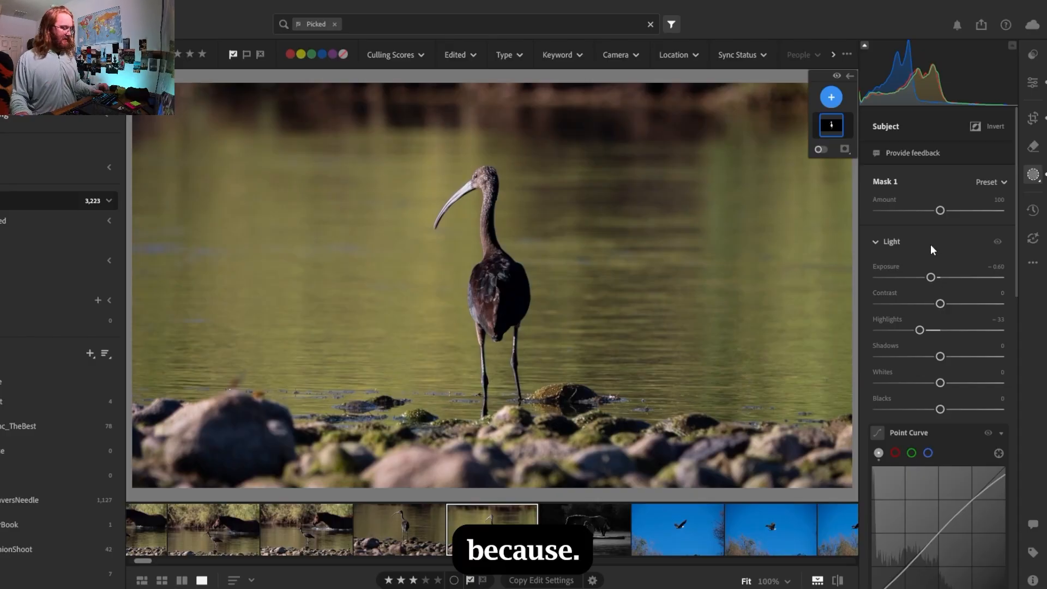
{"action": "key", "text": "ctrl+z"}
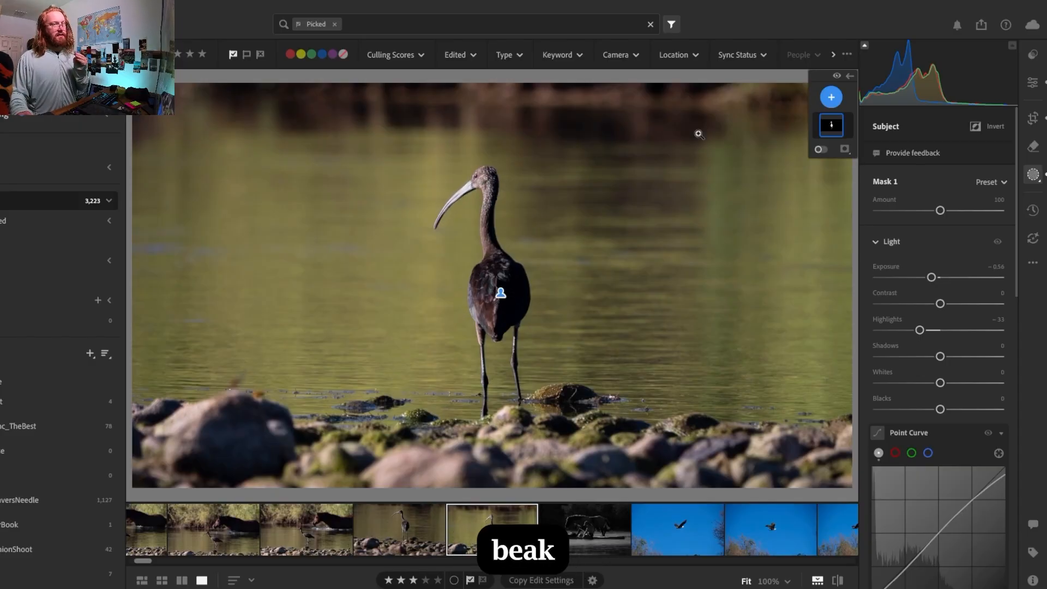
Add a new brush mask for the ibis's beak with the brush at size 6 and feather 38
{"action": "left_click", "coordinate": [832, 97]}
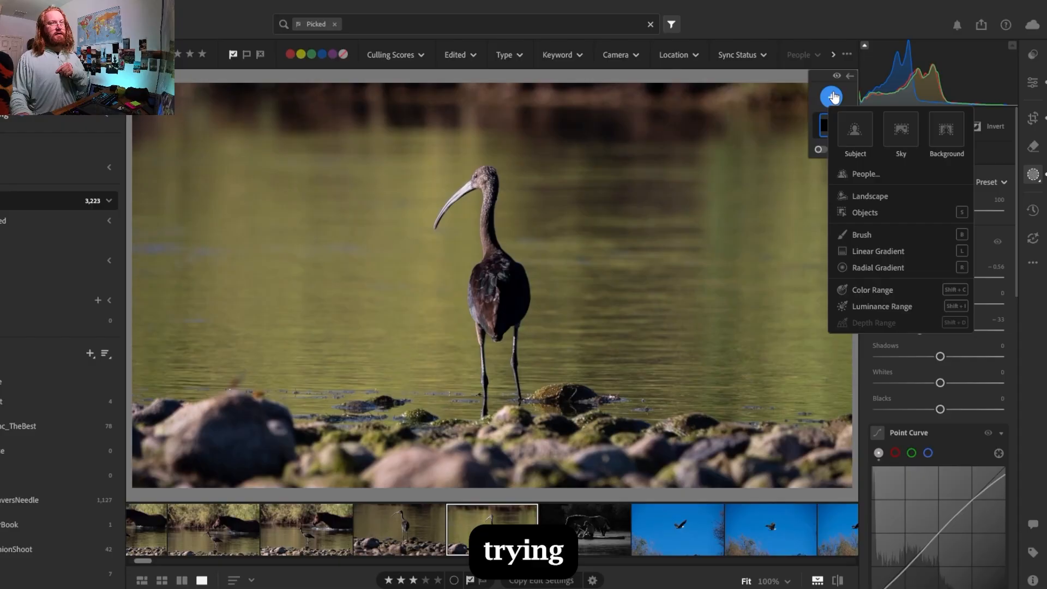
{"action": "left_click", "coordinate": [844, 236]}
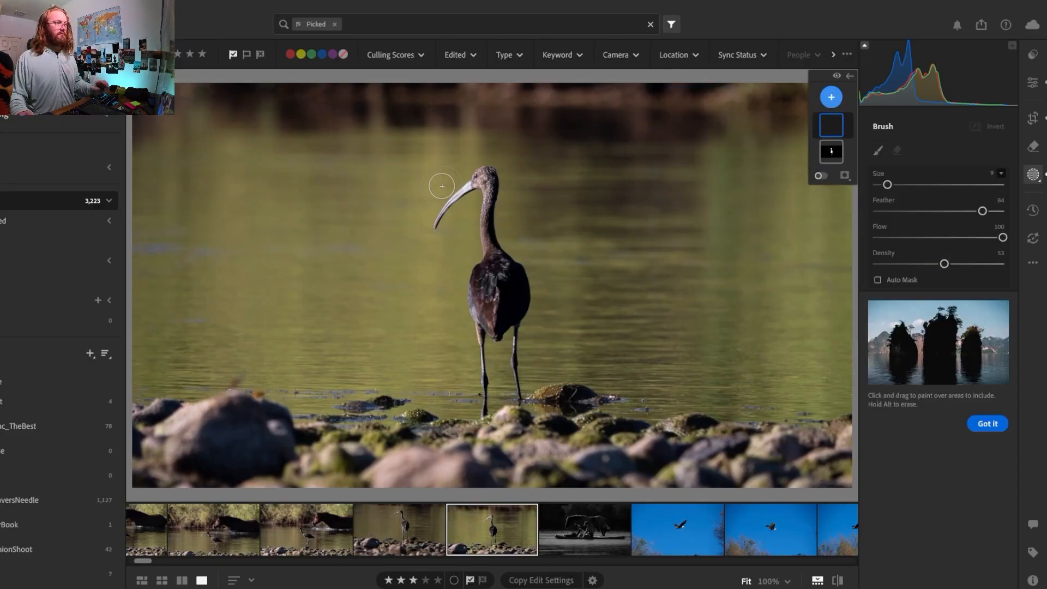
{"action": "key", "text": "z"}
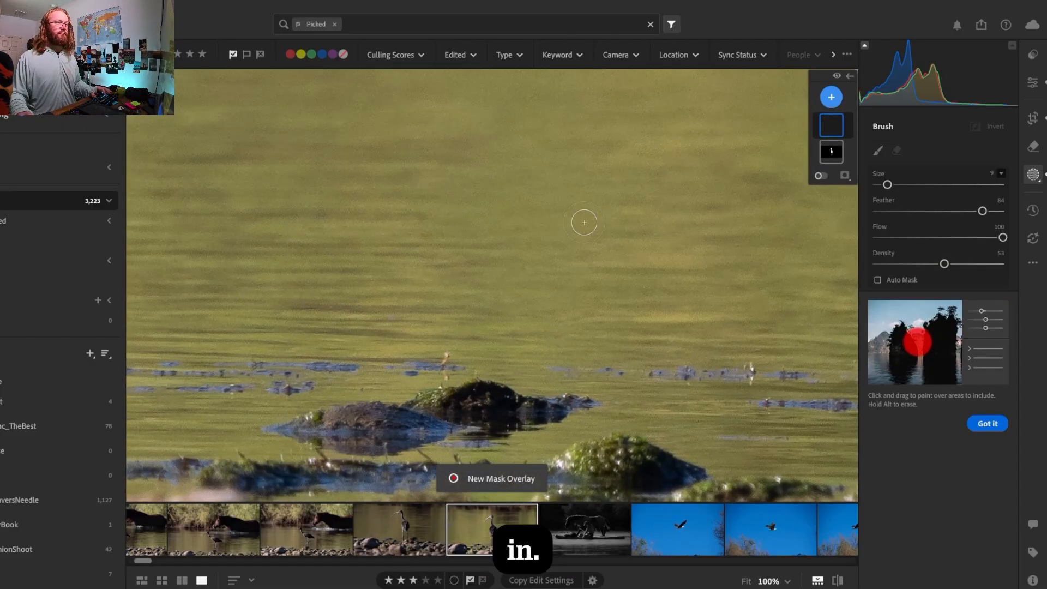
{"action": "key", "text": "space"}
{"action": "mouse_move", "coordinate": [633, 176]}
{"action": "left_mouse_down"}
{"action": "mouse_move", "coordinate": [382, 540]}
{"action": "mouse_move", "coordinate": [333, 586]}
{"action": "left_mouse_up"}
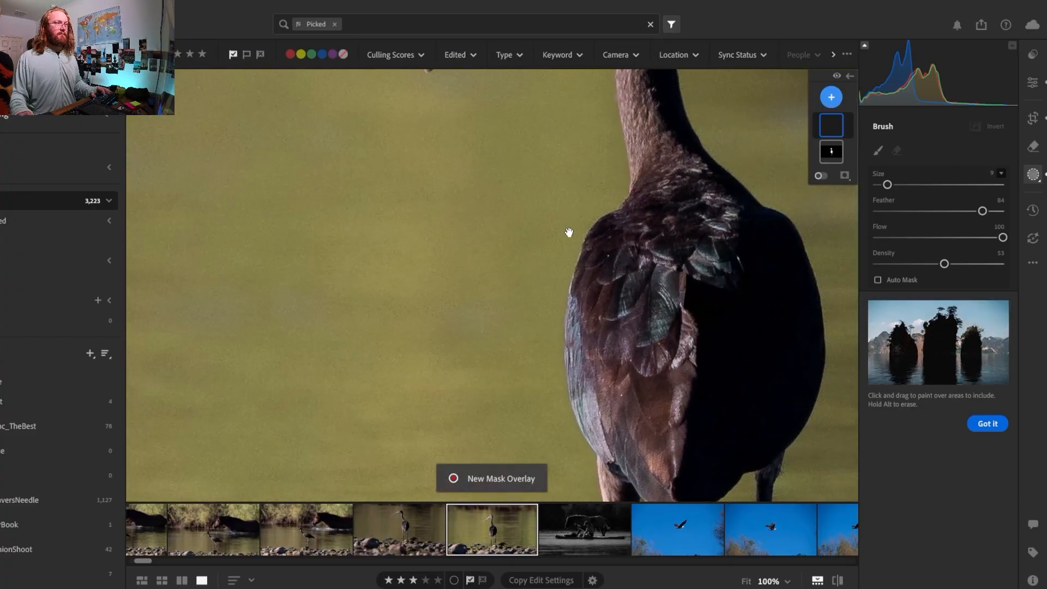
{"action": "left_click_drag", "start_coordinate": [568, 234], "coordinate": [566, 303]}
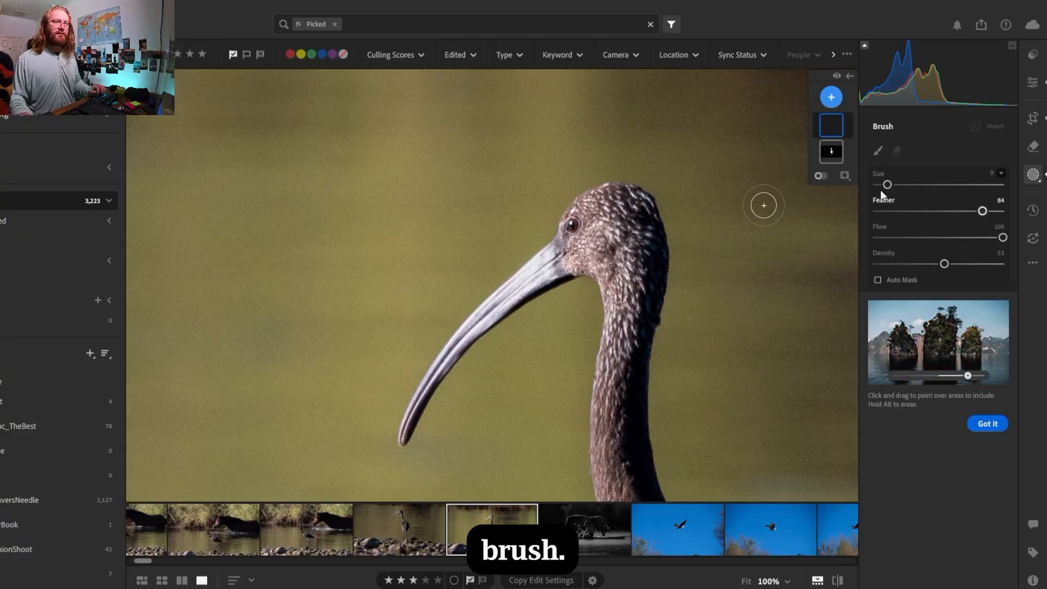
{"action": "left_click_drag", "start_coordinate": [967, 210], "coordinate": [919, 213]}
{"action": "scroll", "coordinate": [541, 262], "scroll_direction": "up", "scroll_amount": 1}
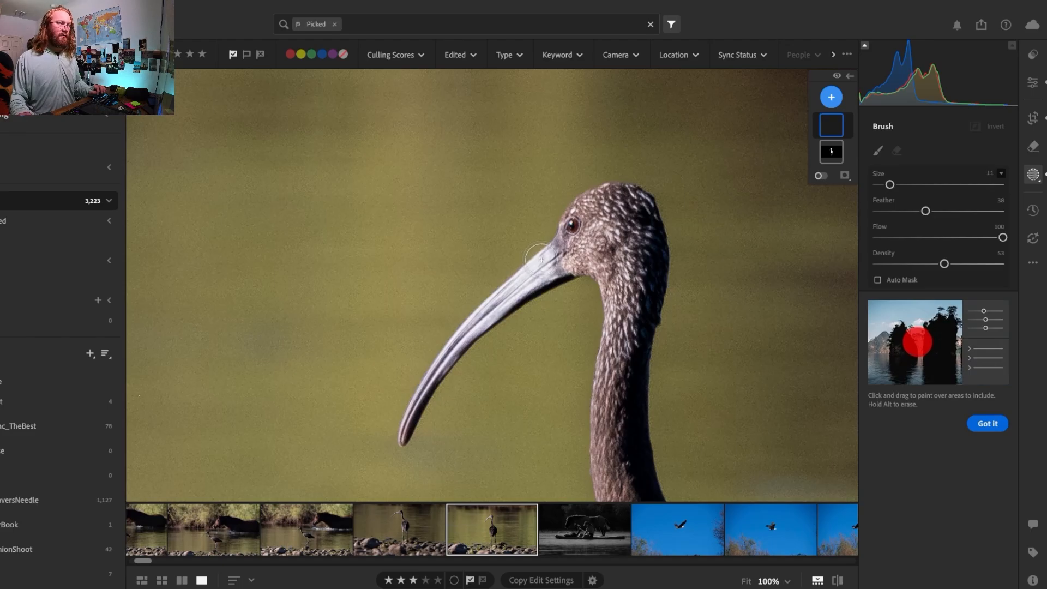
{"action": "scroll", "coordinate": [542, 262], "scroll_direction": "down", "scroll_amount": 4}
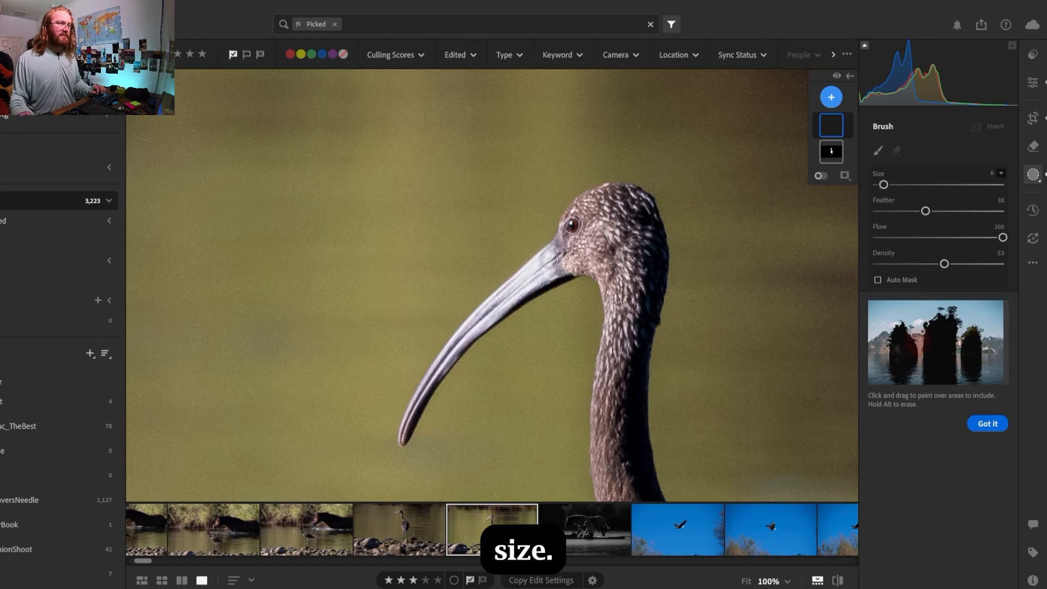
Paint the brush mask over the upper half of the ibis's beak, starting at the face
{"action": "left_click", "coordinate": [554, 255]}
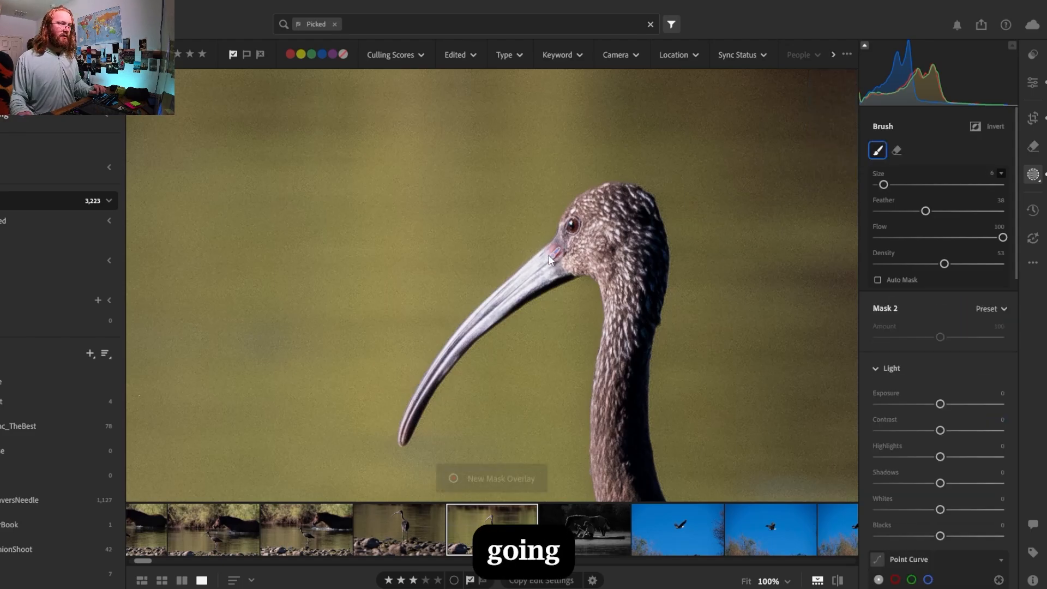
{"action": "left_click_drag", "start_coordinate": [555, 256], "coordinate": [481, 327]}
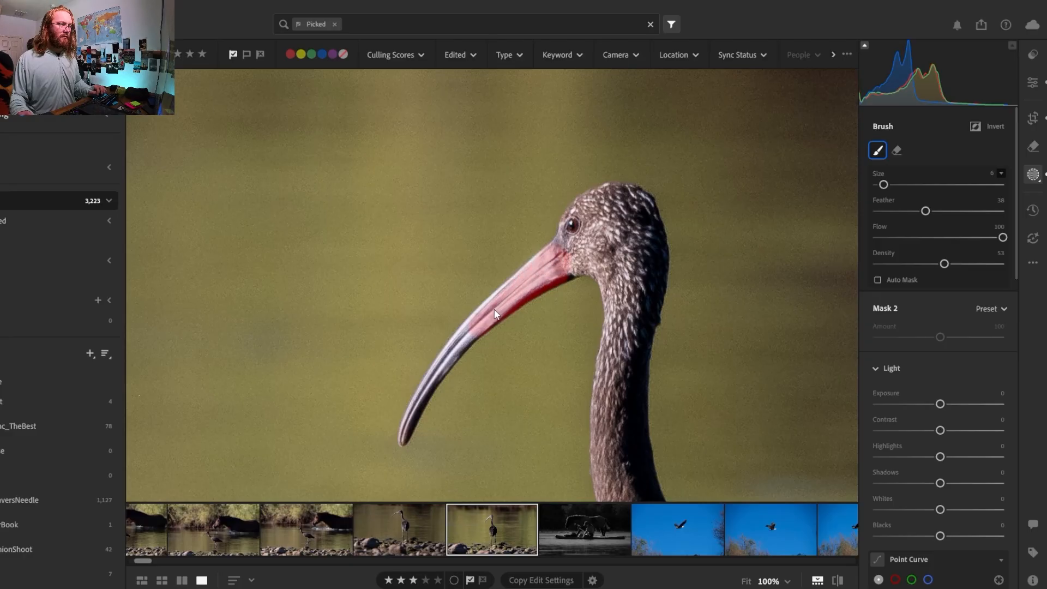
{"action": "mouse_move", "coordinate": [485, 321]}
{"action": "left_mouse_down"}
{"action": "mouse_move", "coordinate": [463, 331]}
{"action": "mouse_move", "coordinate": [480, 310]}
{"action": "left_mouse_up"}
Refine the beak mask's edges with a size 2 brush and erase the overspill along the underside near the face
{"action": "scroll", "coordinate": [479, 321], "scroll_direction": "down", "scroll_amount": 4}
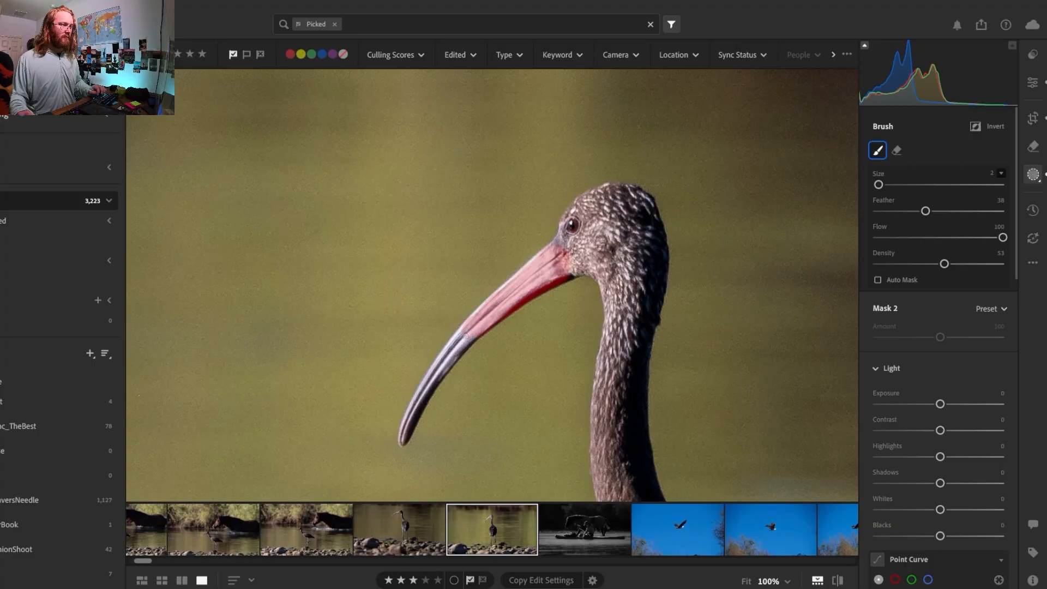
{"action": "left_click_drag", "start_coordinate": [459, 330], "coordinate": [537, 261]}
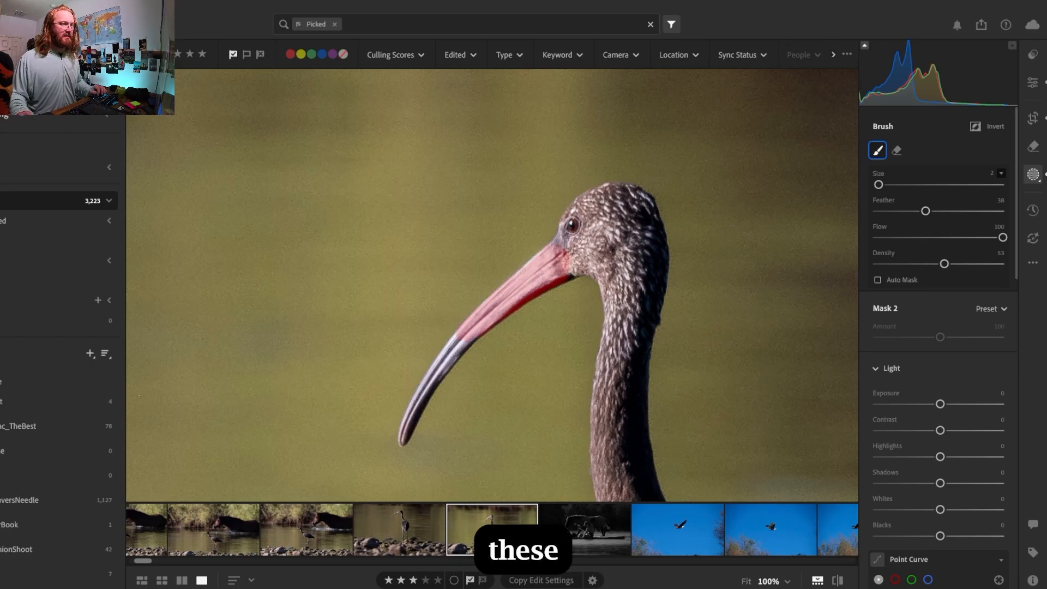
{"action": "left_click_drag", "start_coordinate": [551, 248], "coordinate": [562, 257]}
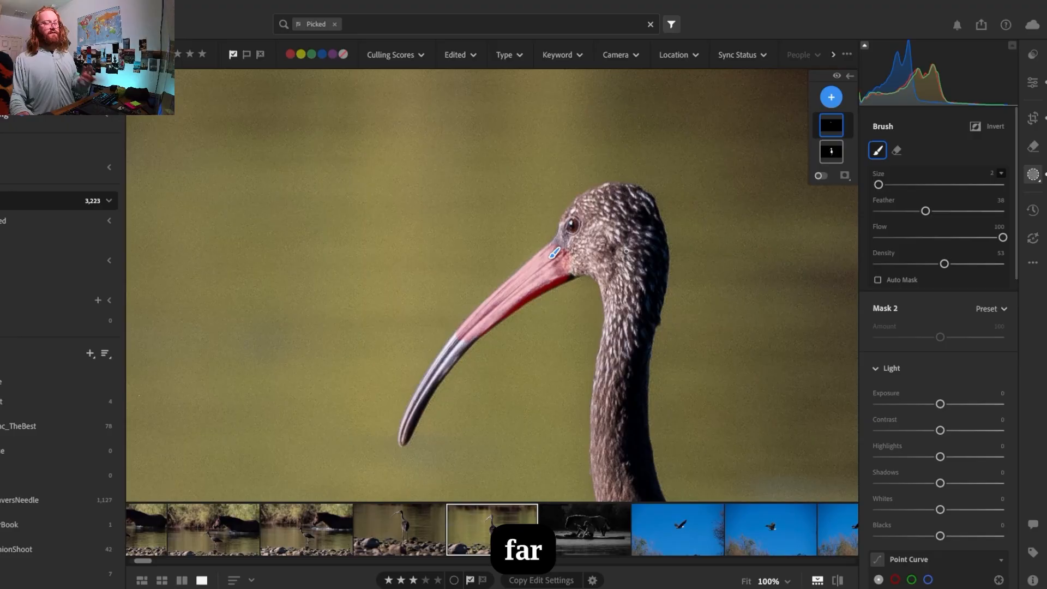
{"action": "left_click", "coordinate": [896, 150]}
{"action": "left_click_drag", "start_coordinate": [574, 276], "coordinate": [555, 286]}
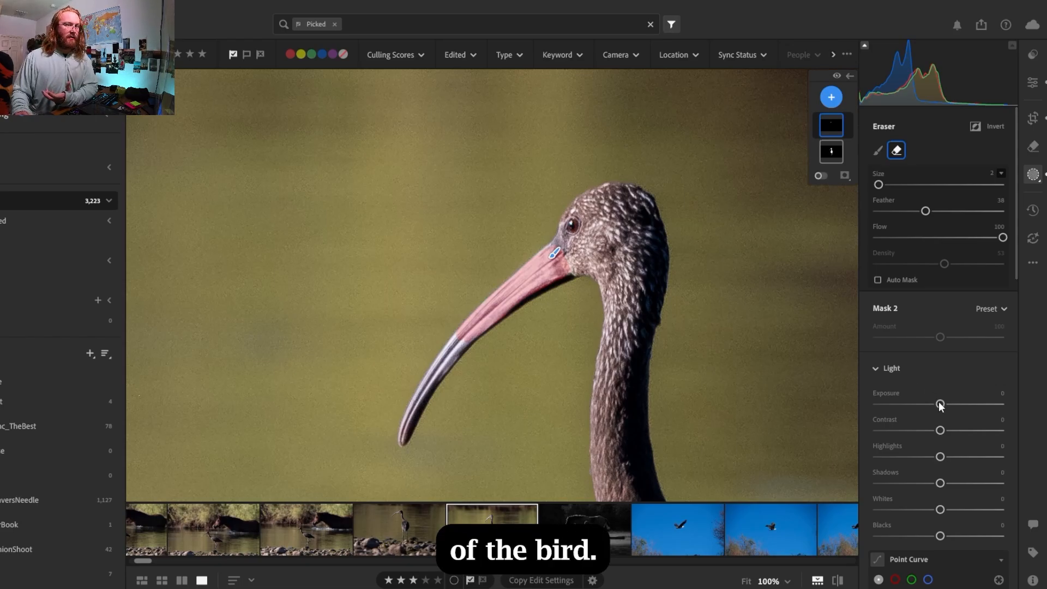
Set the beak mask's exposure to -1.00 after trying a much darker value
{"action": "left_click_drag", "start_coordinate": [941, 405], "coordinate": [862, 439]}
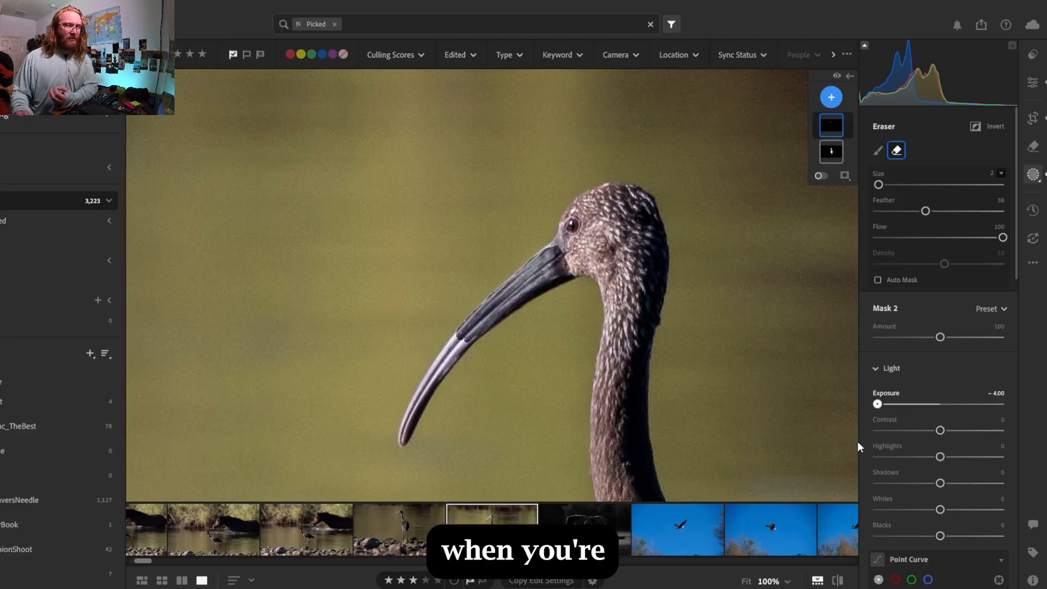
{"action": "left_click_drag", "start_coordinate": [859, 441], "coordinate": [930, 426]}
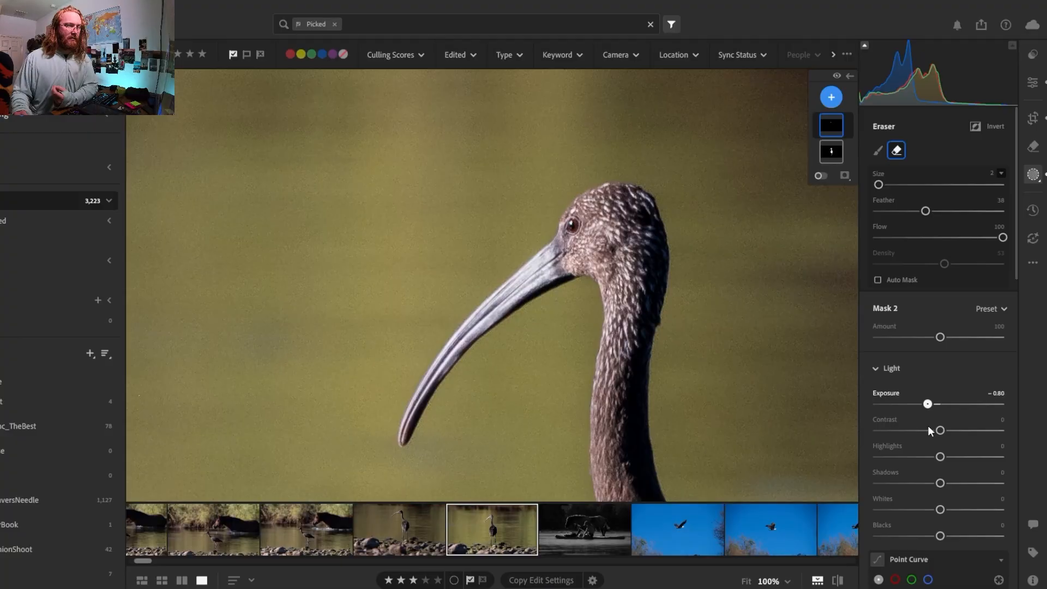
{"action": "left_click_drag", "start_coordinate": [925, 427], "coordinate": [924, 427]}
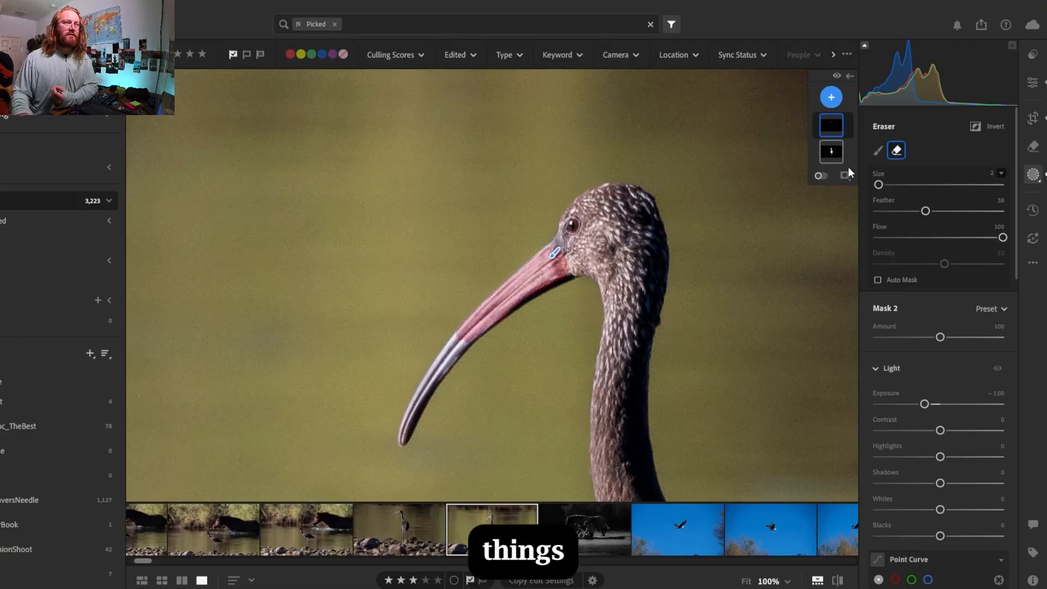
Turn on the mask overlay and set the eraser's feather to 60 and flow to 32
{"action": "left_click", "coordinate": [820, 176]}
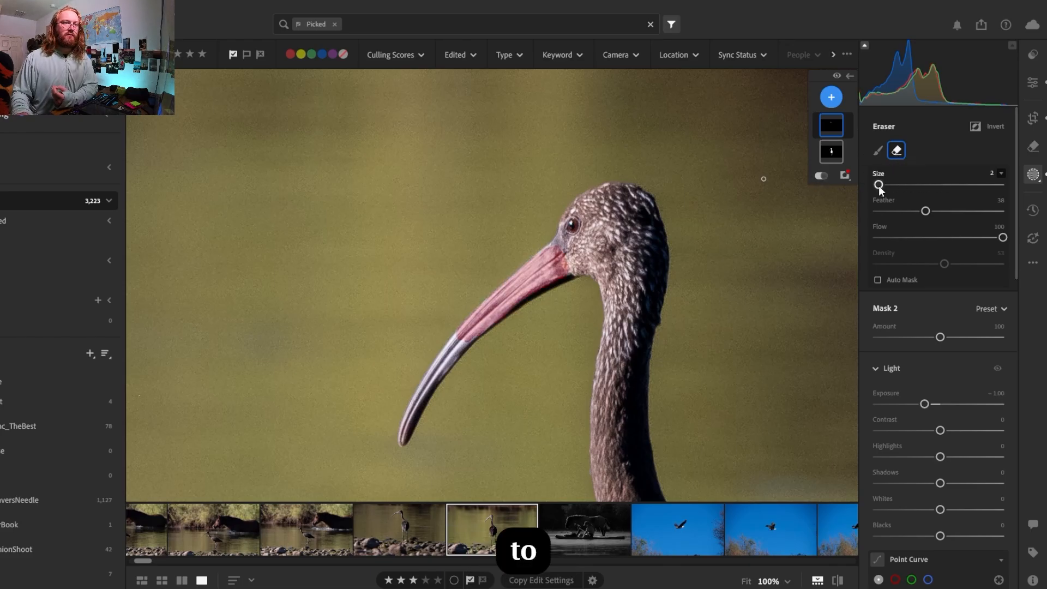
{"action": "left_click_drag", "start_coordinate": [927, 213], "coordinate": [954, 207]}
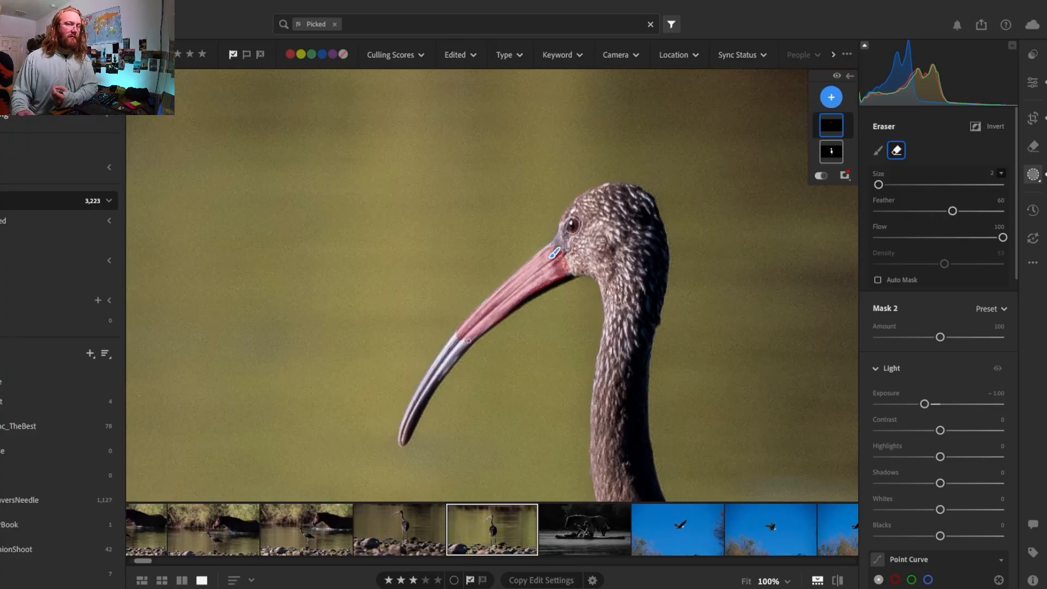
{"action": "left_click", "coordinate": [997, 238]}
{"action": "left_click", "coordinate": [1004, 238]}
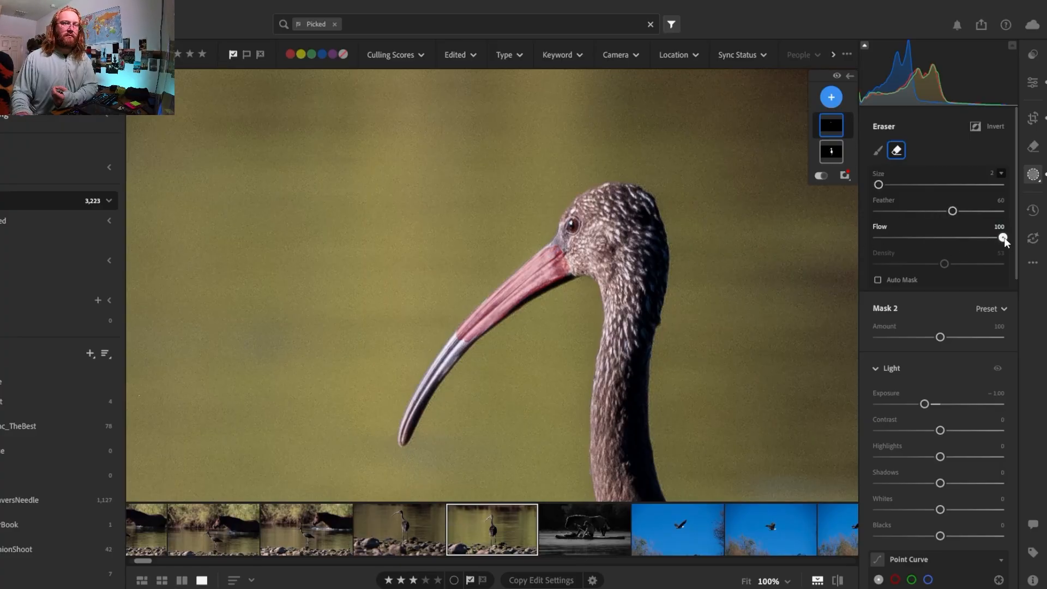
{"action": "left_click_drag", "start_coordinate": [919, 254], "coordinate": [918, 254]}
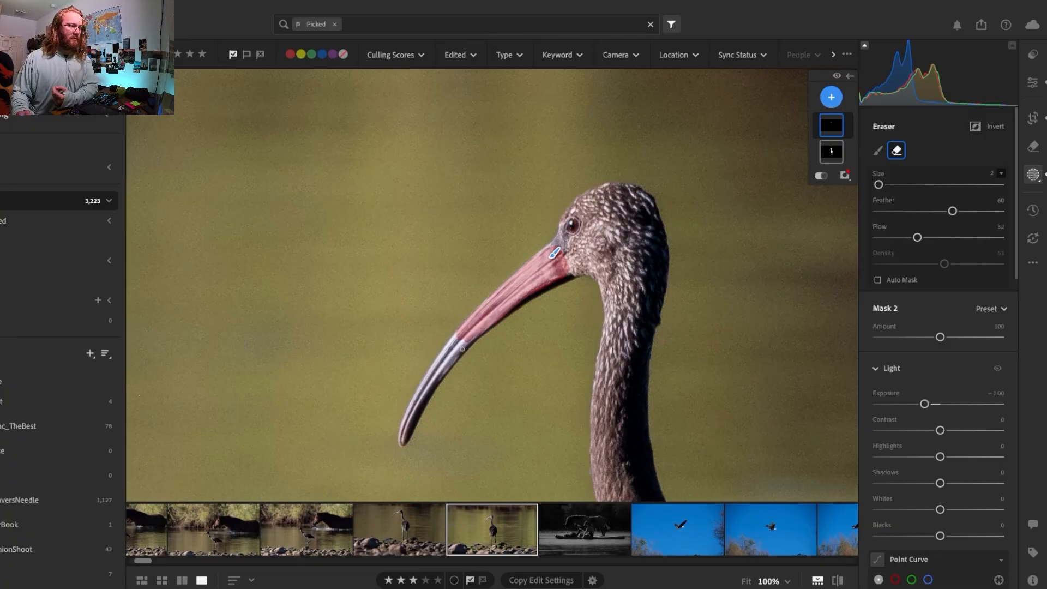
Softly erase the beak mask's edges at mid-beak, along the underside, and where the beak meets the face, using a slightly larger eraser for the face
{"action": "left_click_drag", "start_coordinate": [464, 349], "coordinate": [481, 338]}
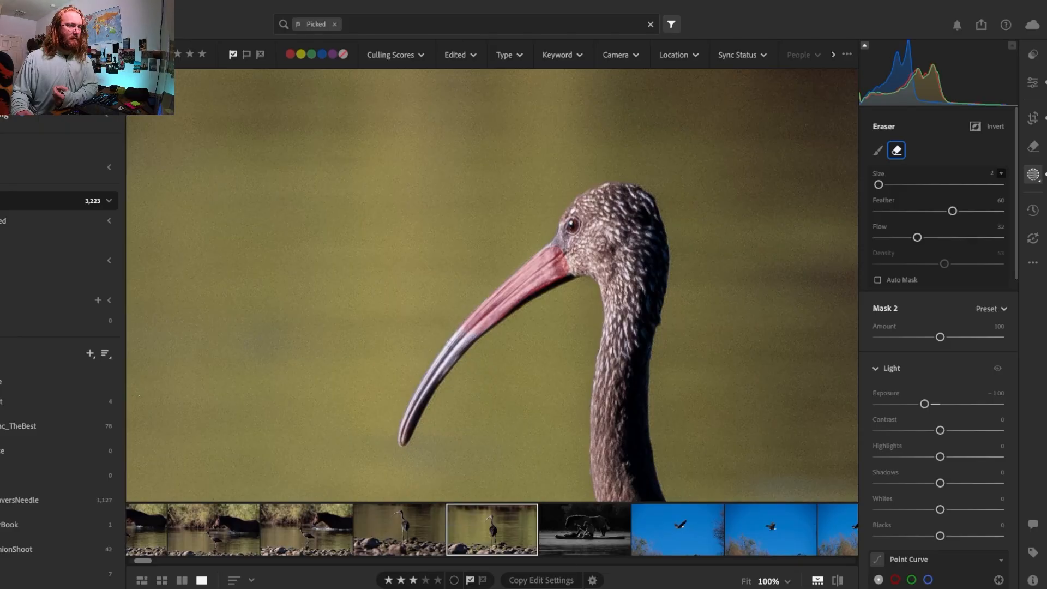
{"action": "left_click_drag", "start_coordinate": [526, 301], "coordinate": [528, 300]}
{"action": "scroll", "coordinate": [574, 254], "scroll_direction": "up", "scroll_amount": 4}
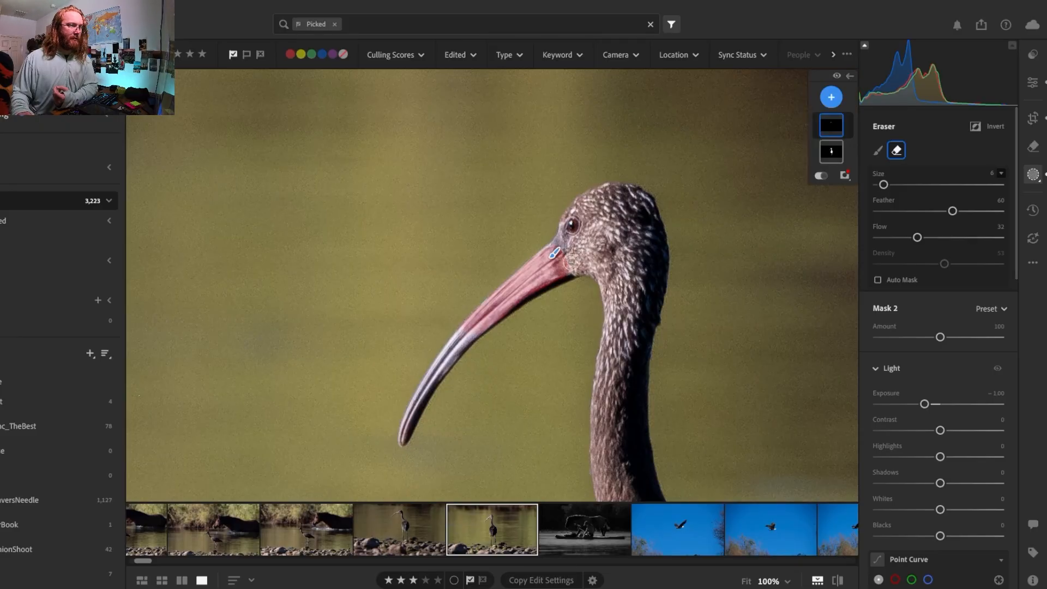
{"action": "mouse_move", "coordinate": [558, 250]}
{"action": "left_mouse_down"}
{"action": "mouse_move", "coordinate": [569, 267]}
{"action": "mouse_move", "coordinate": [556, 241]}
{"action": "mouse_move", "coordinate": [578, 259]}
{"action": "mouse_move", "coordinate": [555, 248]}
{"action": "mouse_move", "coordinate": [572, 235]}
{"action": "mouse_move", "coordinate": [553, 243]}
{"action": "mouse_move", "coordinate": [577, 268]}
{"action": "mouse_move", "coordinate": [555, 253]}
{"action": "left_mouse_up"}
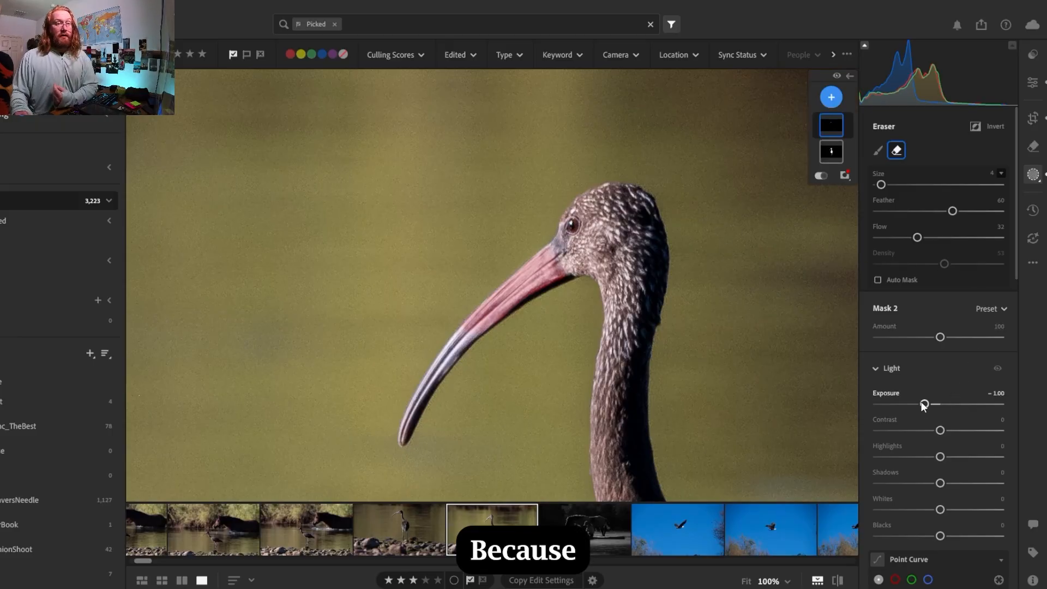
Set the beak mask's exposure to -1.68 and highlights to -16, and return to the general edit settings with the whole photo in view
{"action": "left_click_drag", "start_coordinate": [924, 405], "coordinate": [913, 418]}
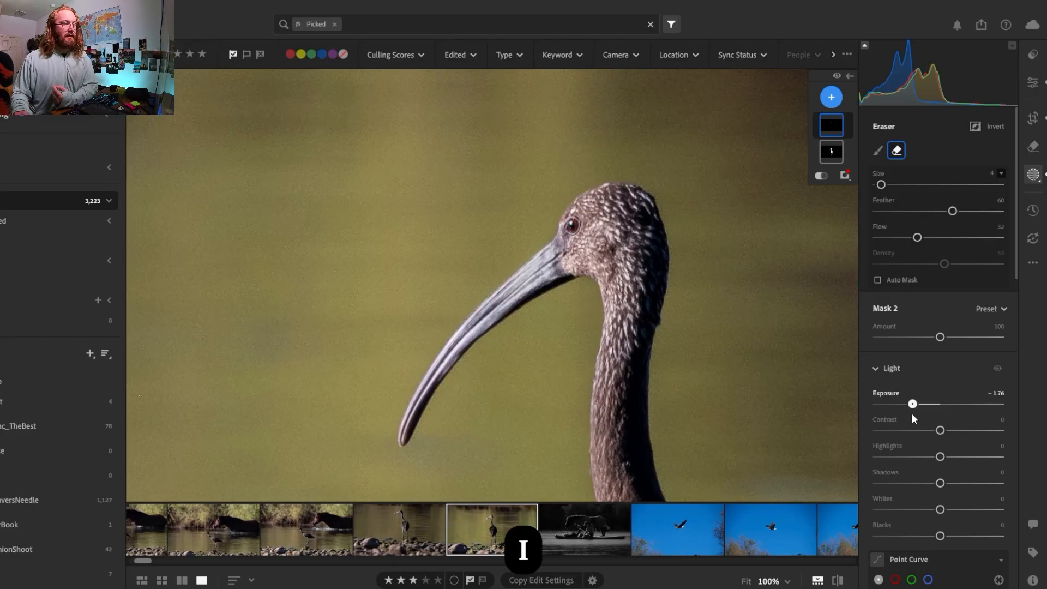
{"action": "left_click_drag", "start_coordinate": [911, 414], "coordinate": [915, 413]}
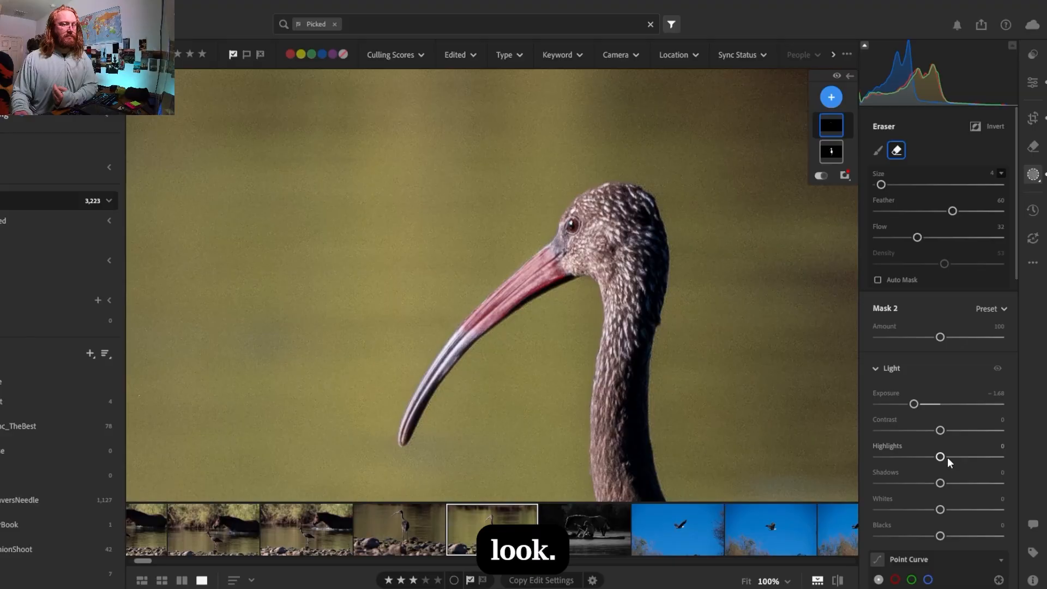
{"action": "left_click_drag", "start_coordinate": [941, 457], "coordinate": [930, 459]}
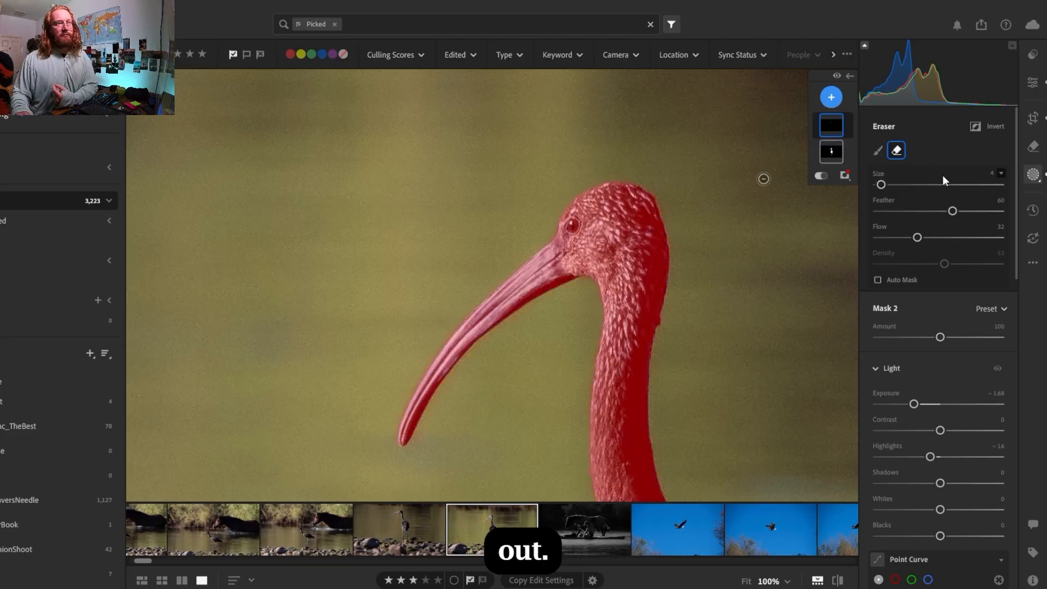
{"action": "left_click", "coordinate": [1027, 81]}
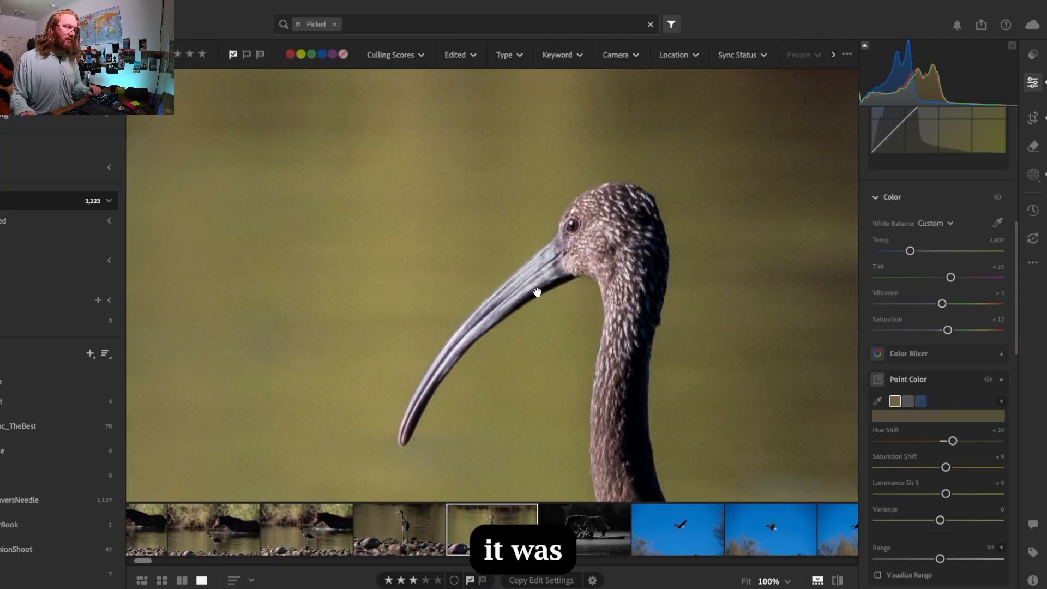
{"action": "left_click", "coordinate": [537, 293]}
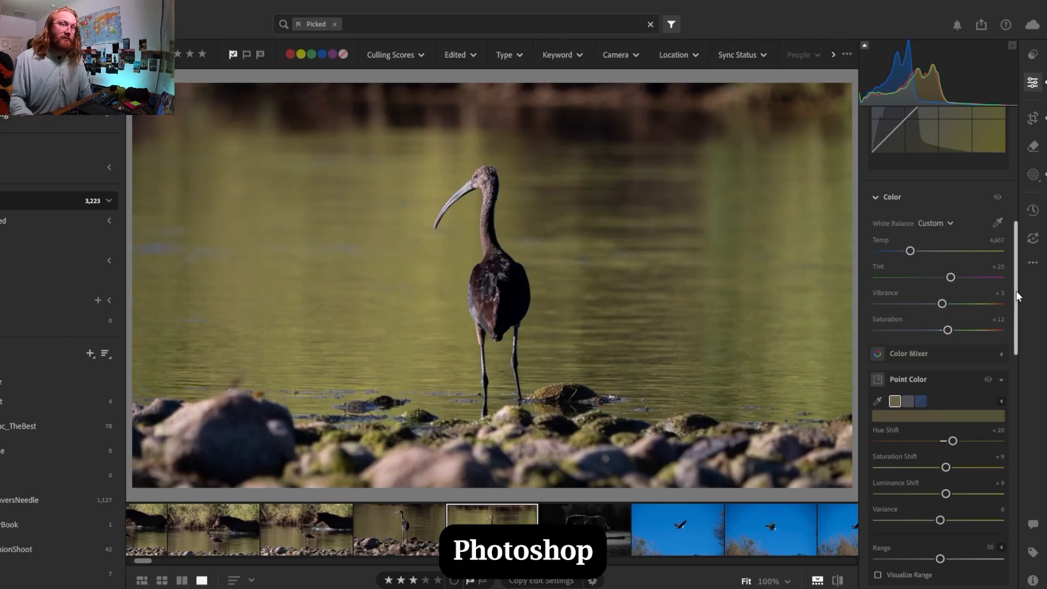
Try Denoise at amount 50, inspect the ibis's head and neck at 100%, and turn it off for comparison
{"action": "left_click_drag", "start_coordinate": [1016, 291], "coordinate": [1034, 483]}
{"action": "left_click", "coordinate": [877, 346]}
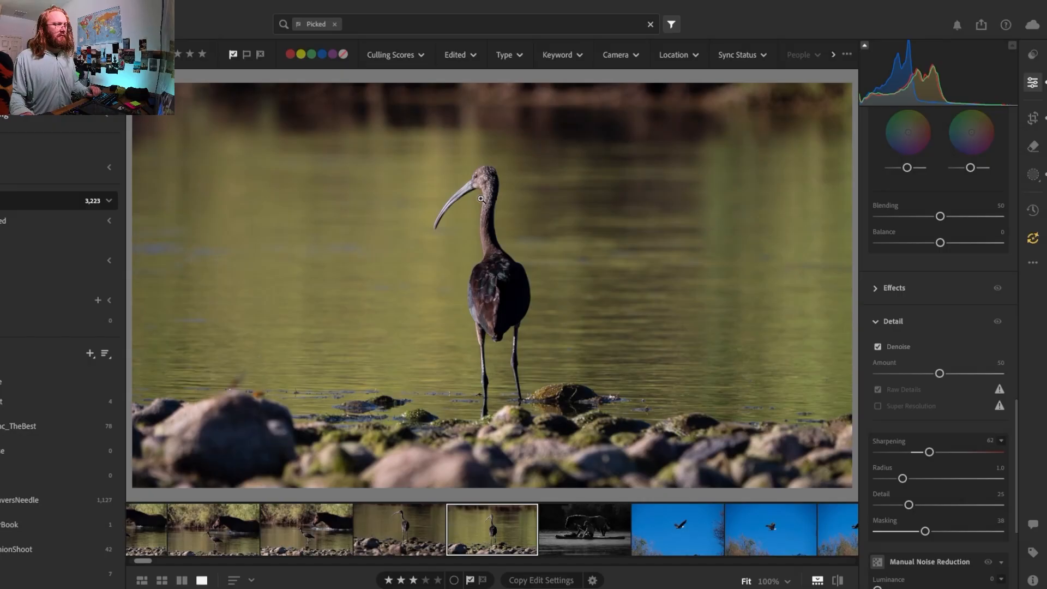
{"action": "left_click", "coordinate": [480, 199]}
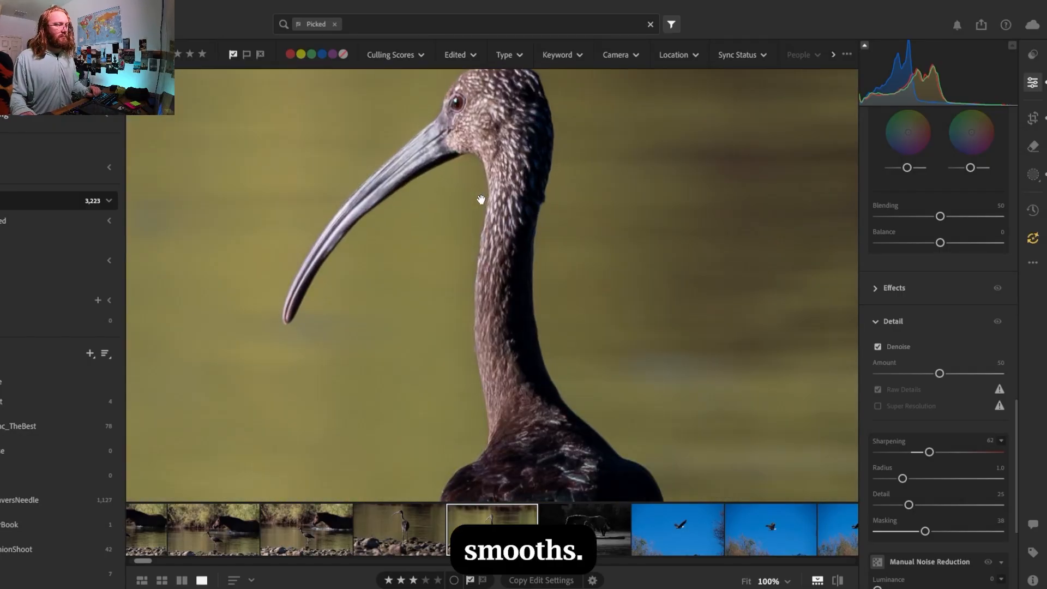
{"action": "left_click", "coordinate": [481, 199]}
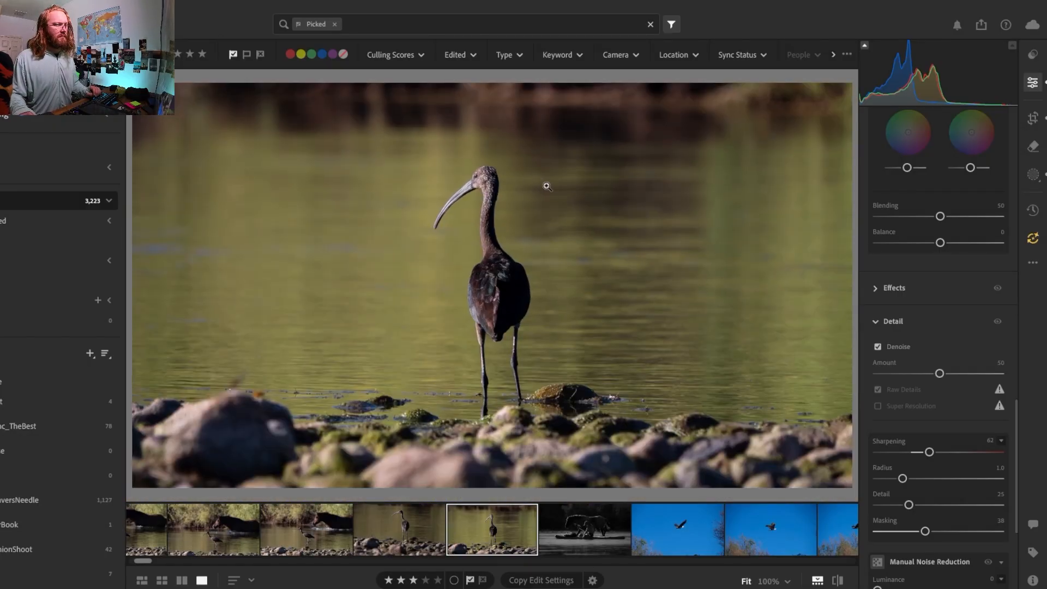
{"action": "left_click", "coordinate": [882, 345]}
{"action": "left_click", "coordinate": [479, 199]}
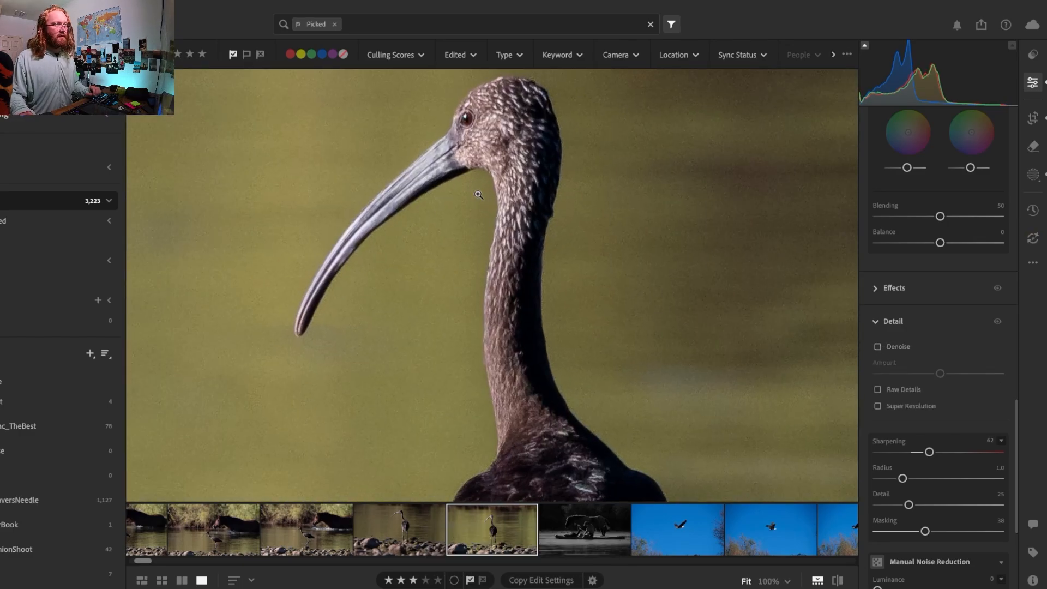
{"action": "left_click", "coordinate": [477, 195]}
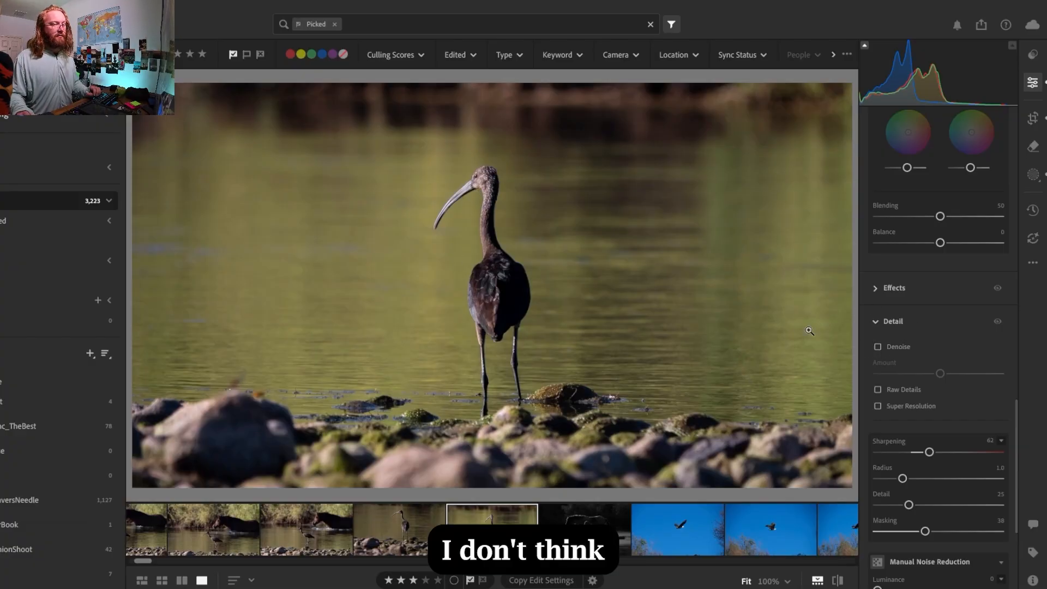
Apply Denoise at amount 50 again and compare the beak and water with and without it, leaving it on
{"action": "left_click", "coordinate": [451, 178]}
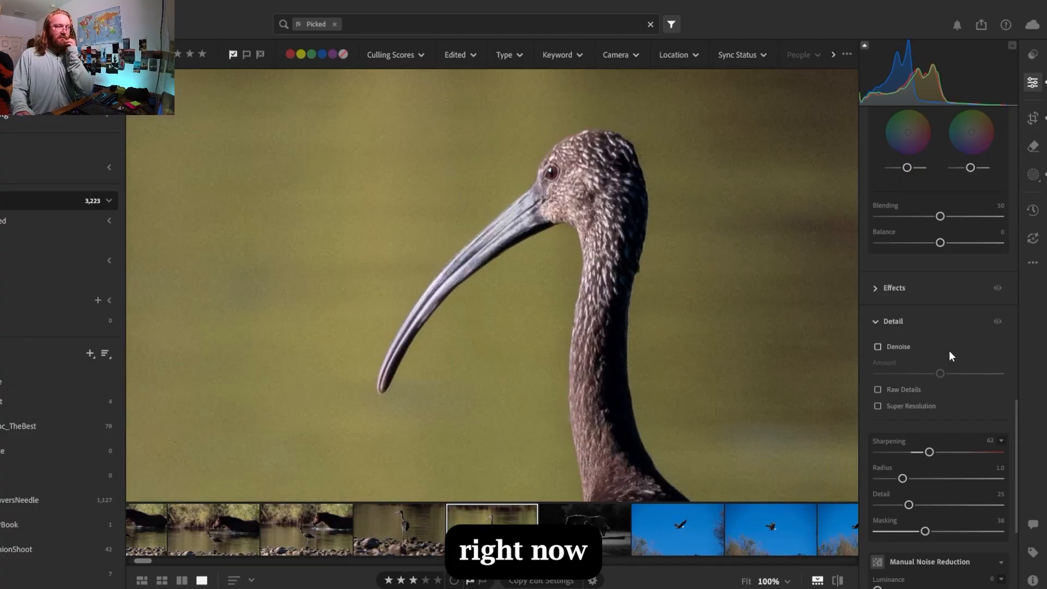
{"action": "left_click", "coordinate": [878, 347]}
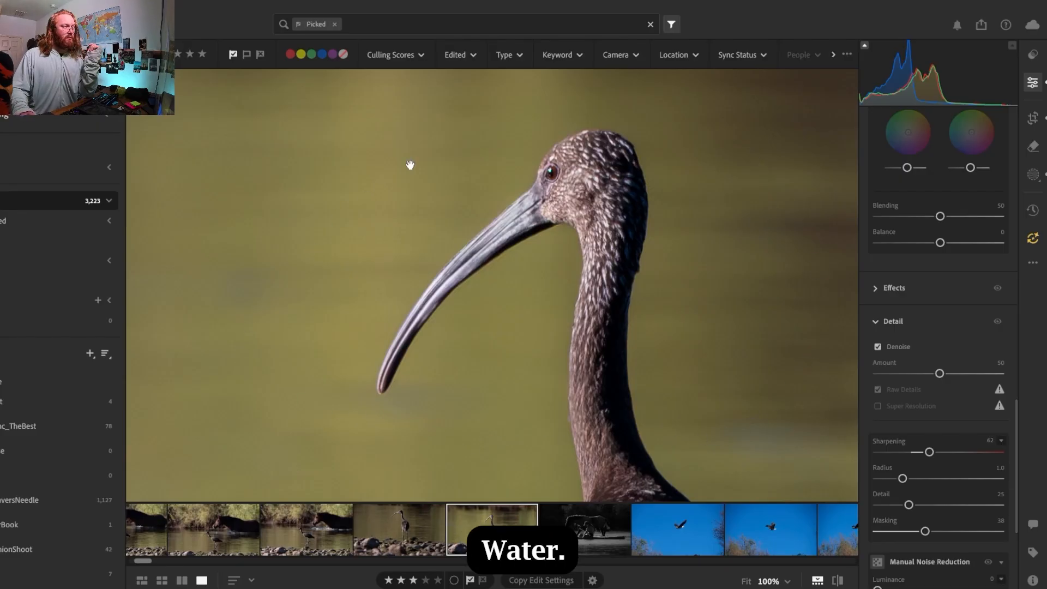
{"action": "left_click", "coordinate": [360, 199]}
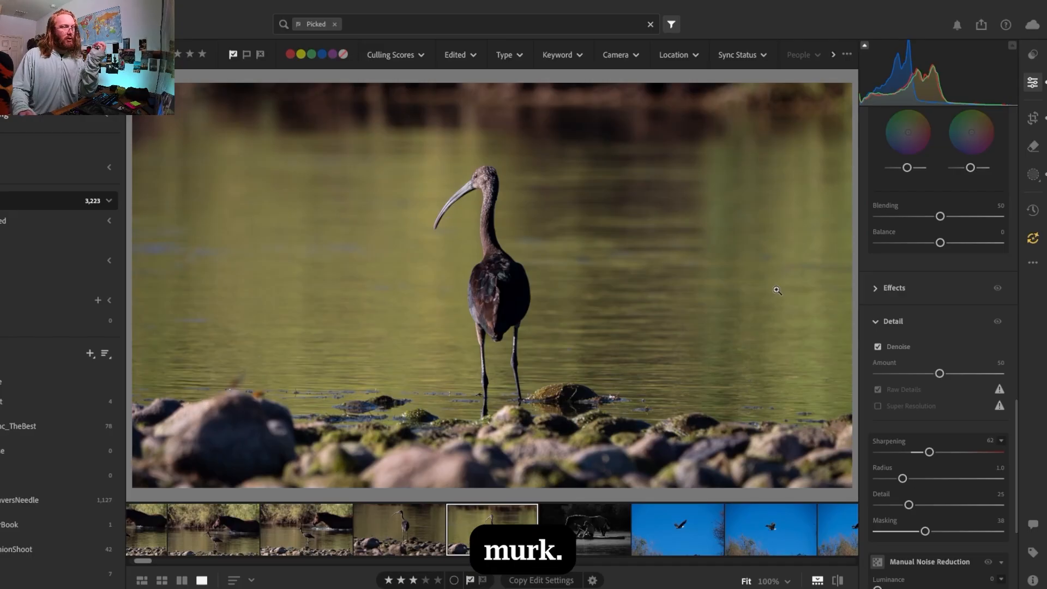
{"action": "left_click", "coordinate": [883, 348]}
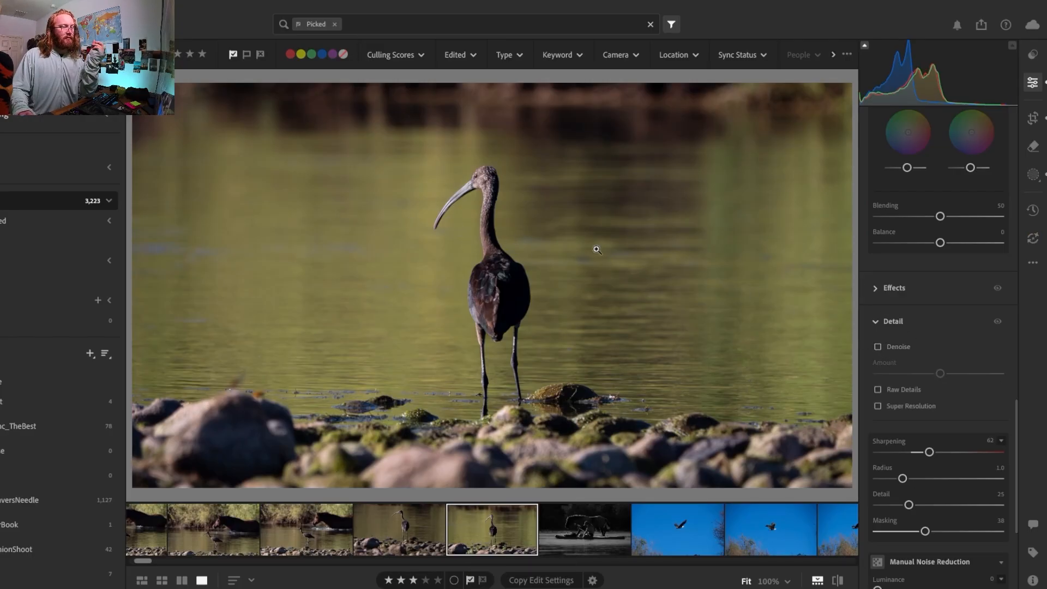
{"action": "left_click", "coordinate": [879, 347]}
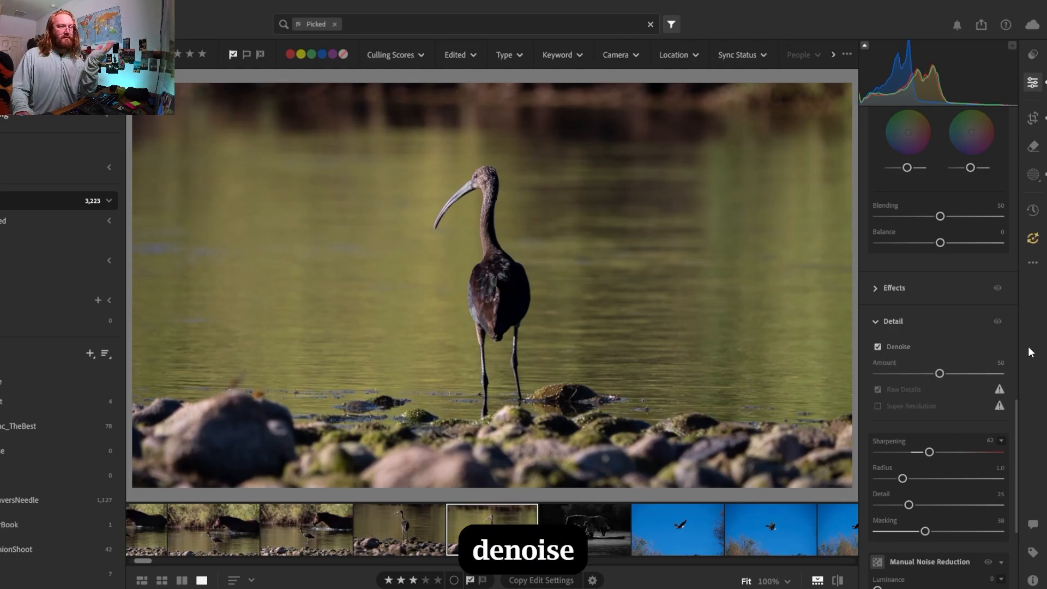
Turn off Denoise and set the photo's grain to 9, checking the grain on the water beside the beak at 100%
{"action": "mouse_move", "coordinate": [1018, 412]}
{"action": "left_mouse_down"}
{"action": "mouse_move", "coordinate": [1017, 421]}
{"action": "mouse_move", "coordinate": [1017, 392]}
{"action": "left_mouse_up"}
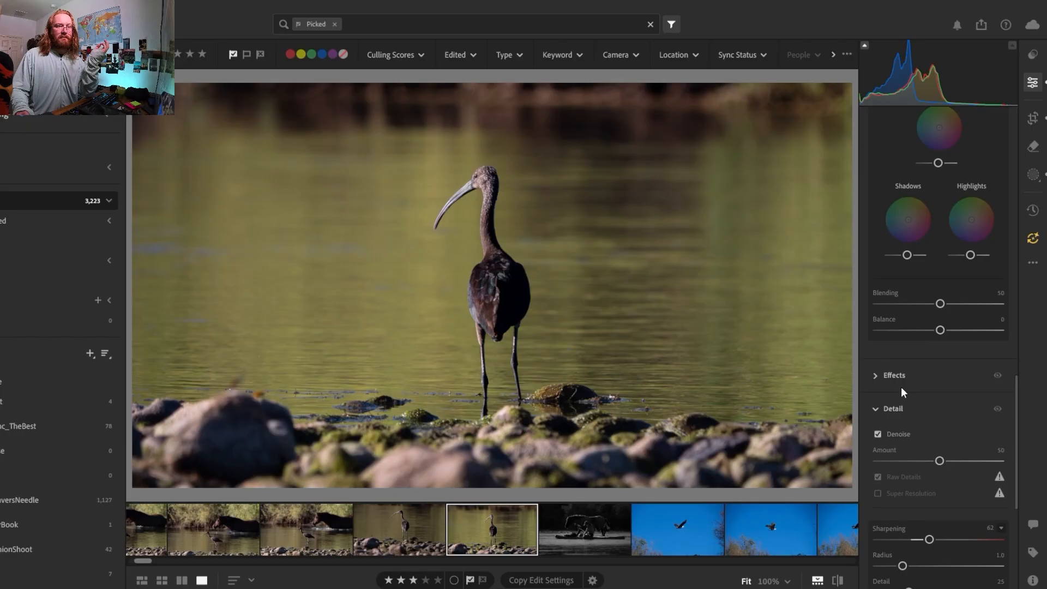
{"action": "left_click", "coordinate": [884, 377]}
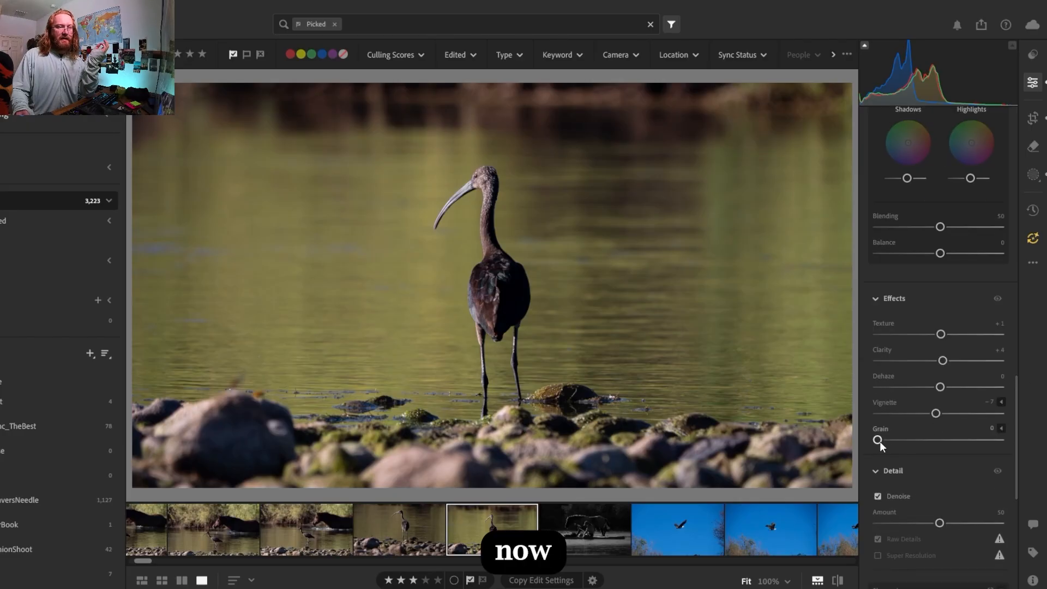
{"action": "left_click_drag", "start_coordinate": [879, 441], "coordinate": [885, 442]}
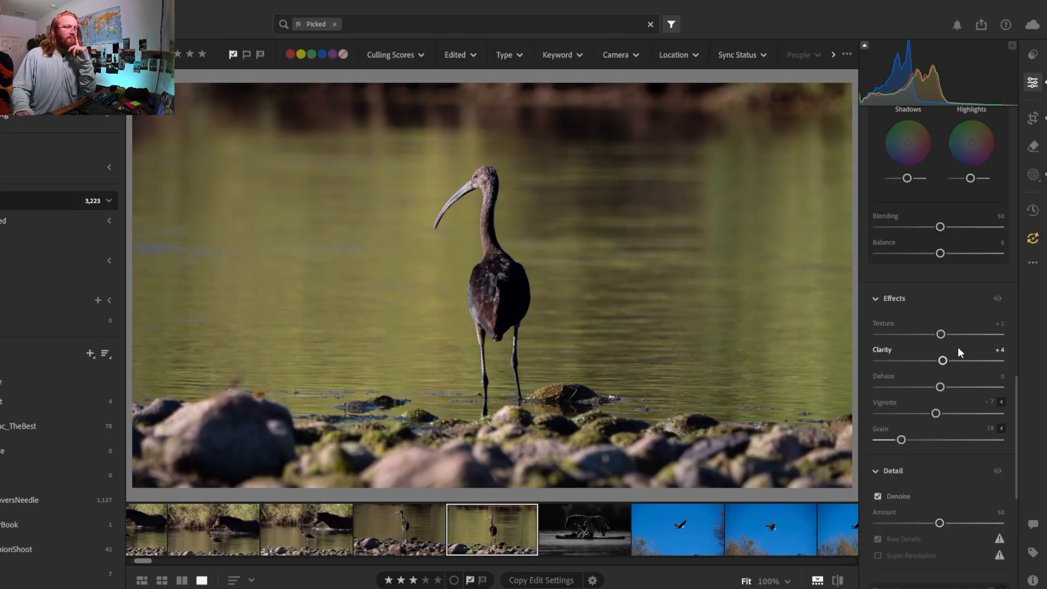
{"action": "left_click", "coordinate": [875, 497]}
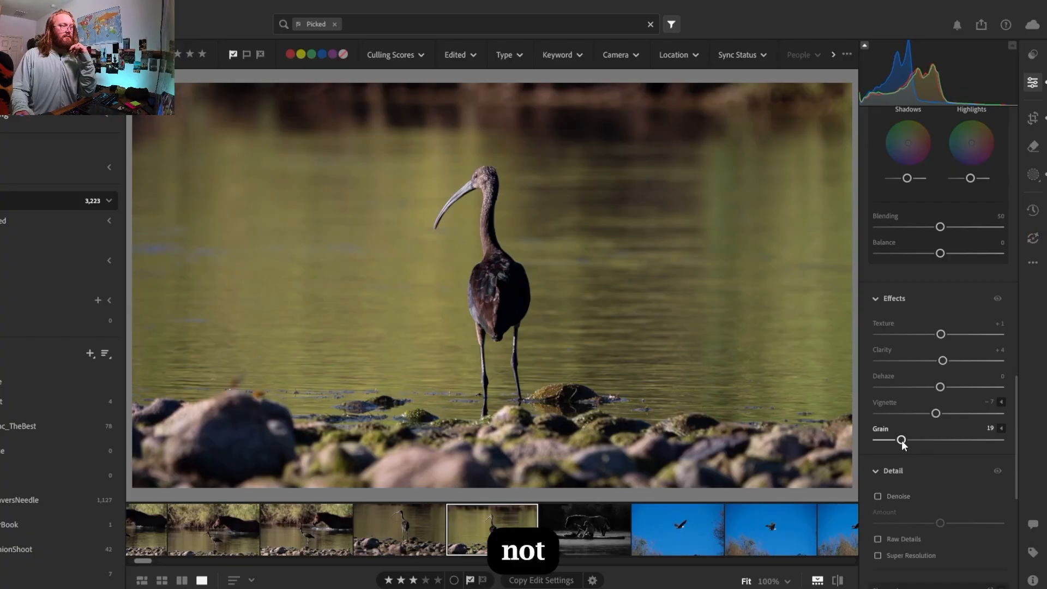
{"action": "left_click_drag", "start_coordinate": [908, 443], "coordinate": [899, 446]}
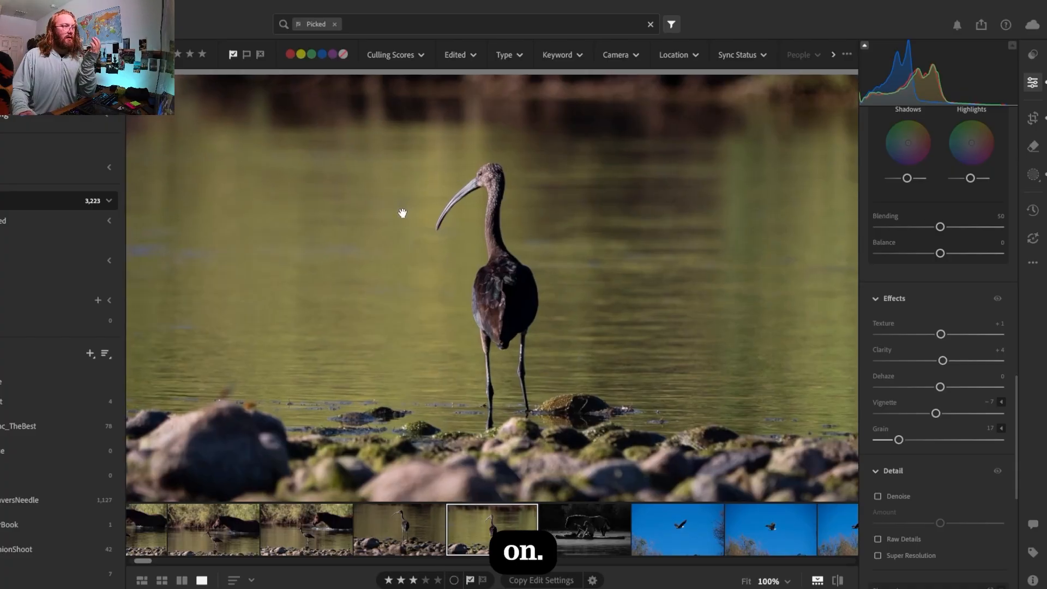
{"action": "left_click", "coordinate": [402, 221]}
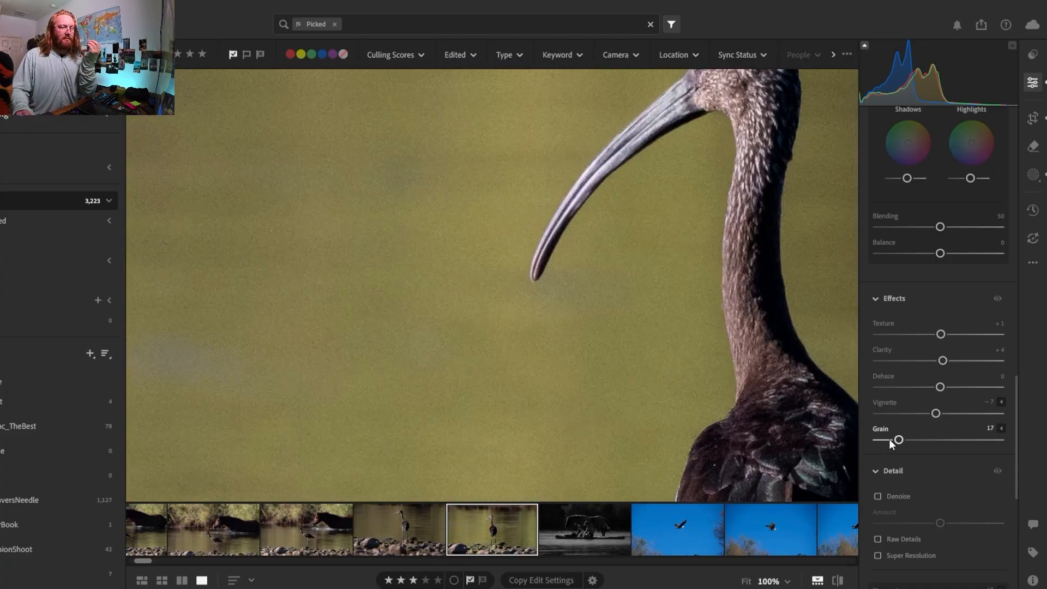
{"action": "left_click_drag", "start_coordinate": [885, 441], "coordinate": [882, 441]}
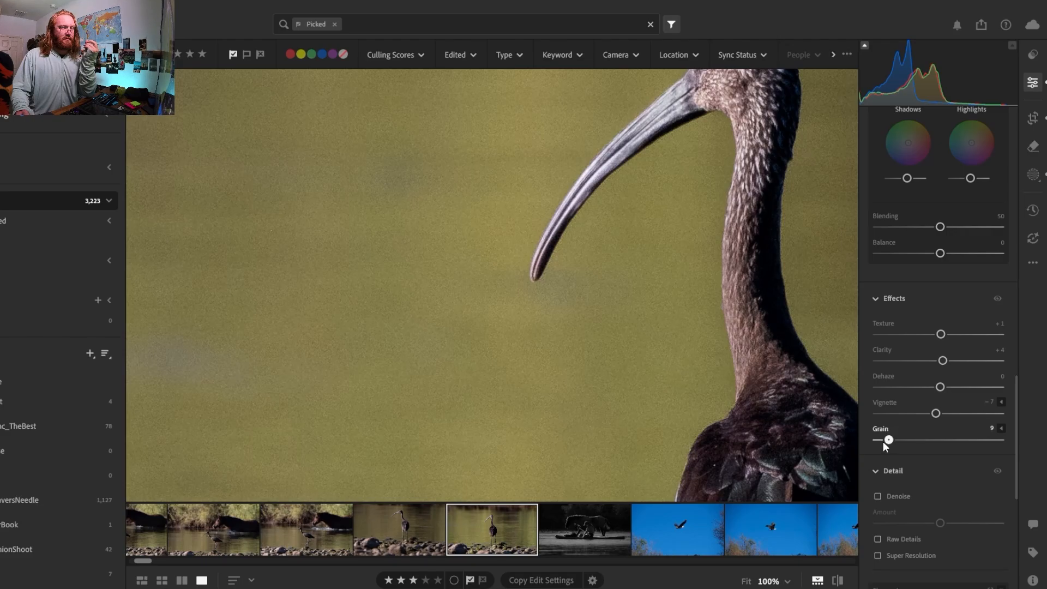
{"action": "left_click", "coordinate": [609, 350]}
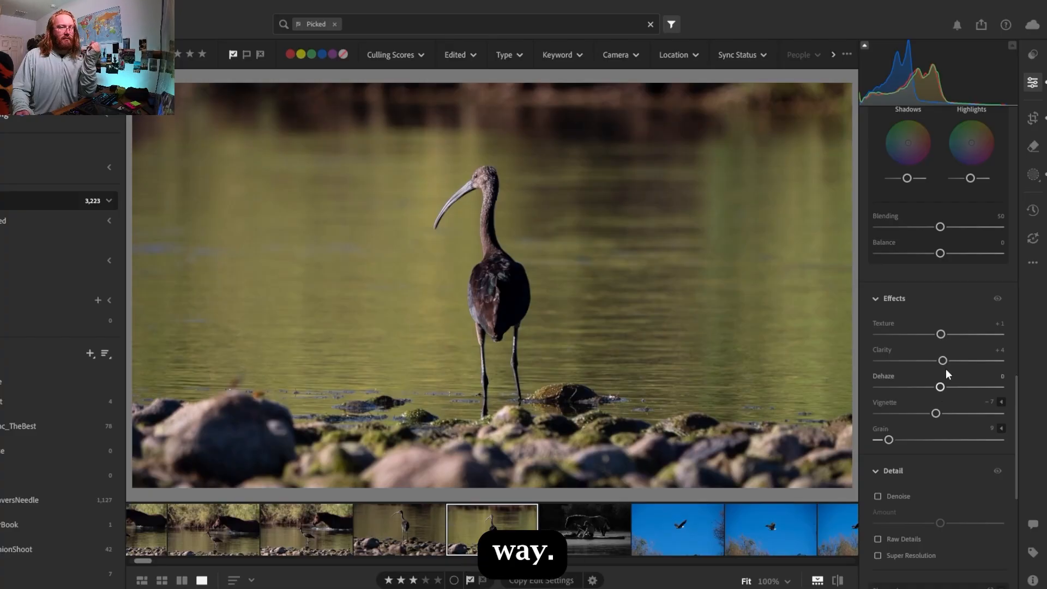
Copy the edited ibis photo's settings, leaving out Crop & Geometry and Masking
{"action": "scroll", "coordinate": [1016, 385], "scroll_direction": "down", "scroll_amount": 3}
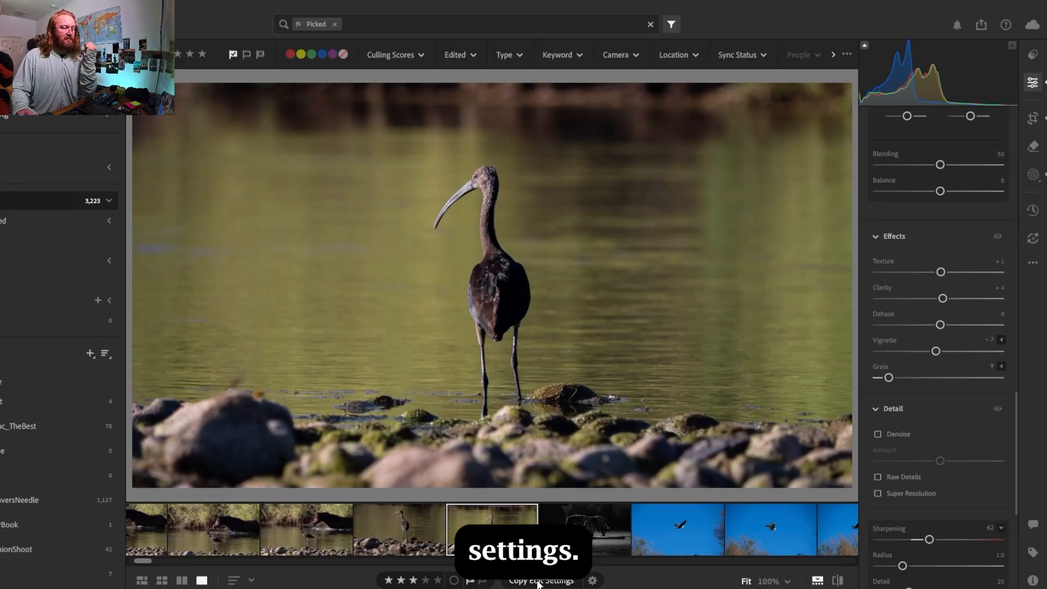
{"action": "left_click", "coordinate": [538, 580]}
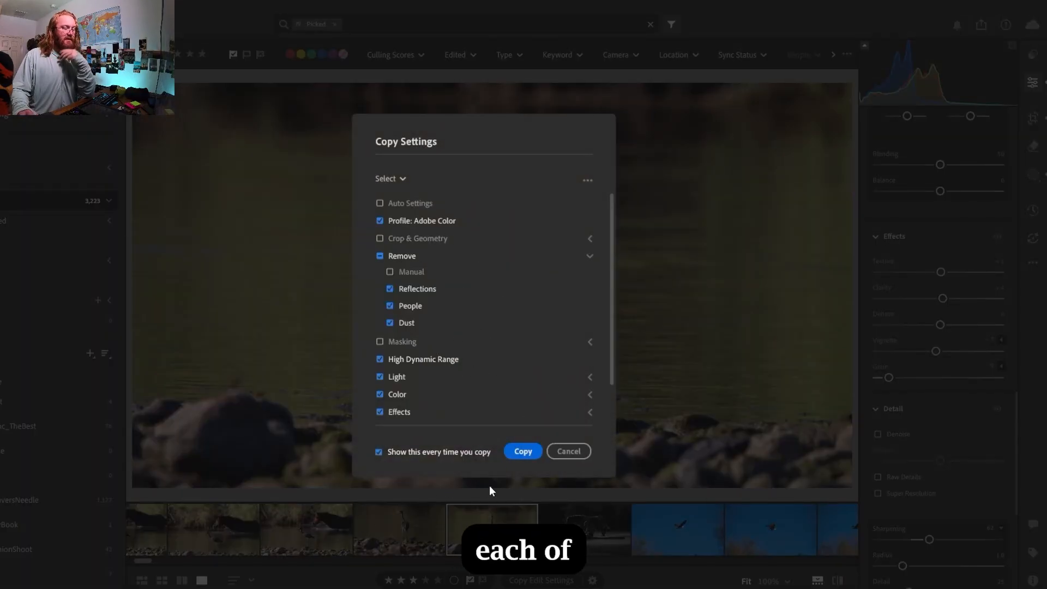
{"action": "left_click", "coordinate": [529, 452]}
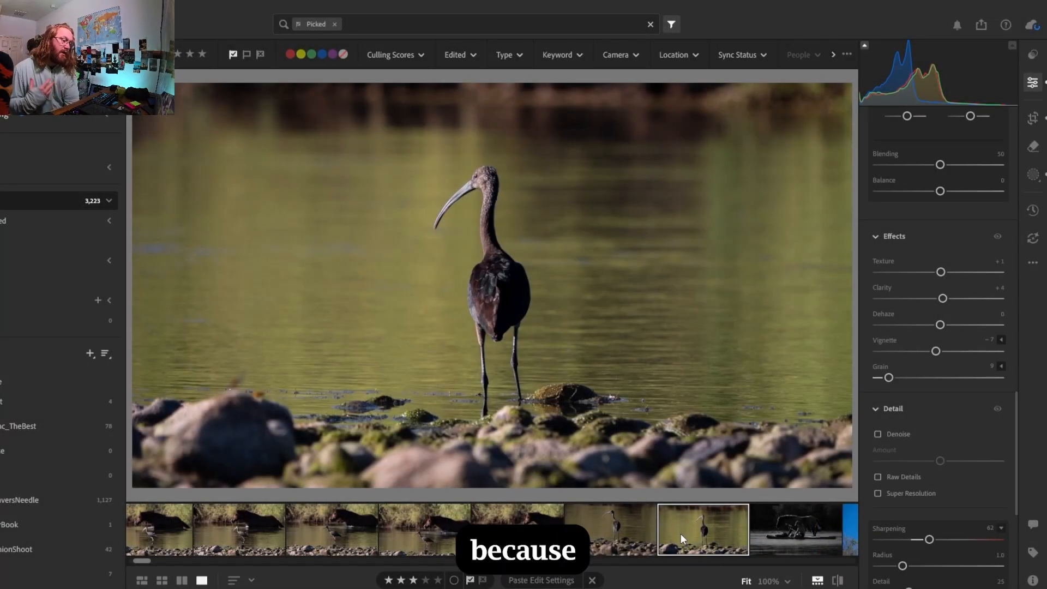
Flag the unedited standing ibis photo just before the edited one as rejected
{"action": "left_click", "coordinate": [634, 533]}
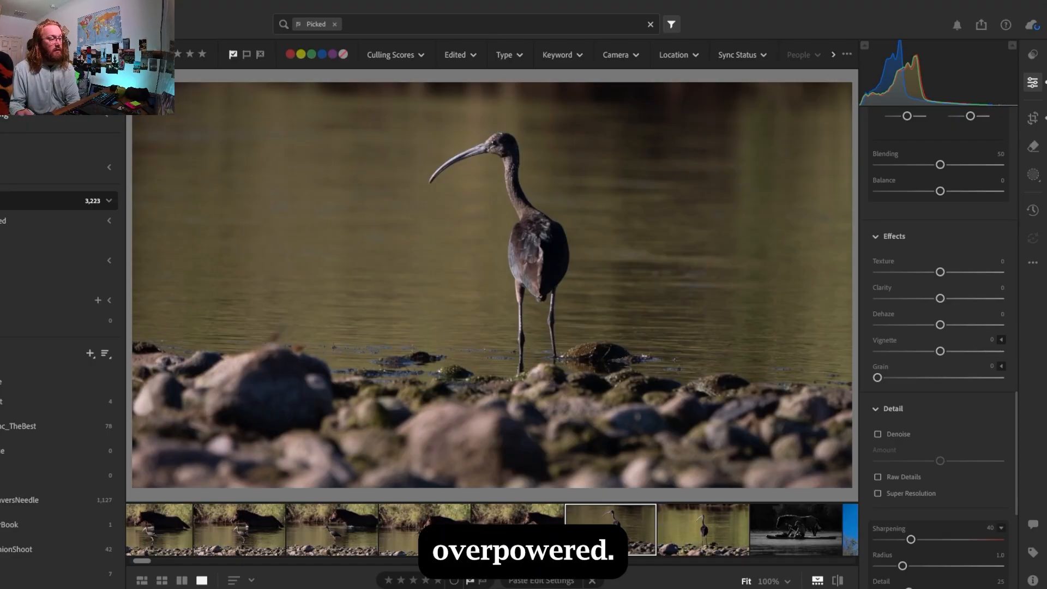
{"action": "left_click", "coordinate": [483, 581]}
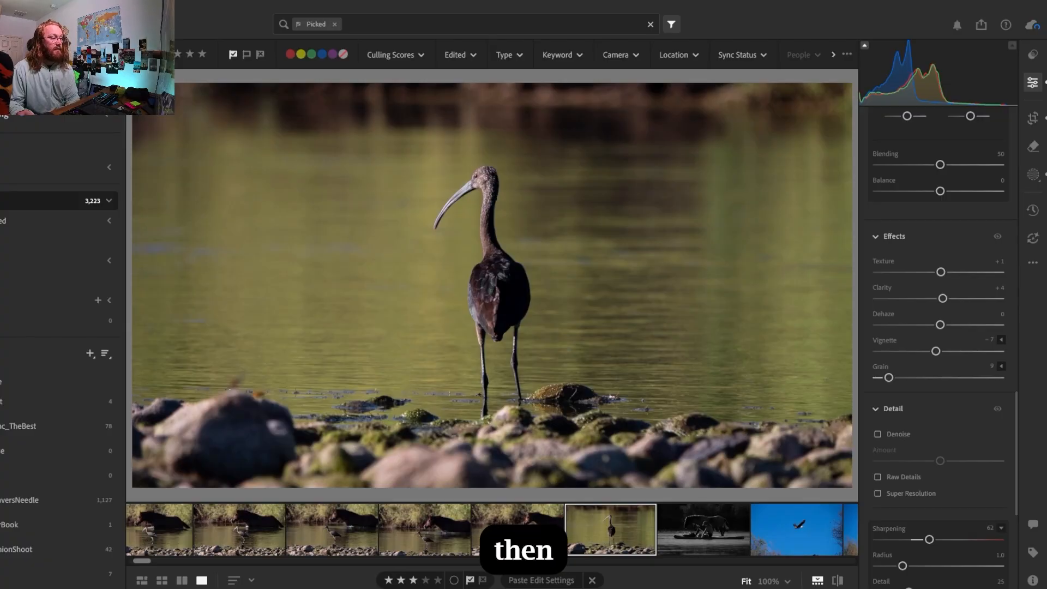
Select the five photos of the ibis with the horse and paste the copied edit settings onto them
{"action": "key", "text": "Left"}
{"action": "scroll", "coordinate": [166, 545], "scroll_direction": "up", "scroll_amount": 1}
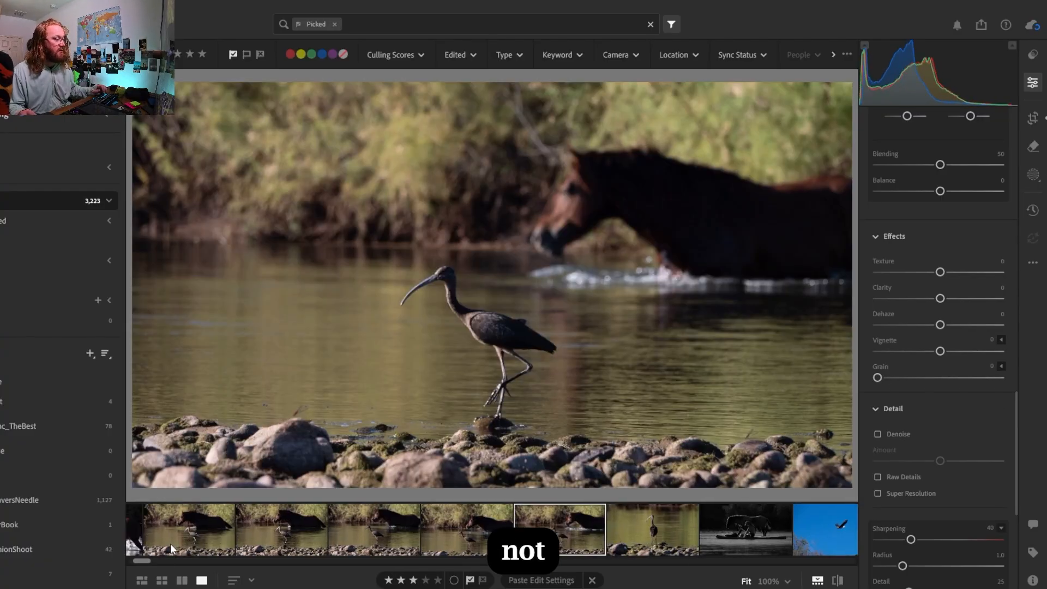
{"action": "left_click", "coordinate": [203, 539], "text": "shift"}
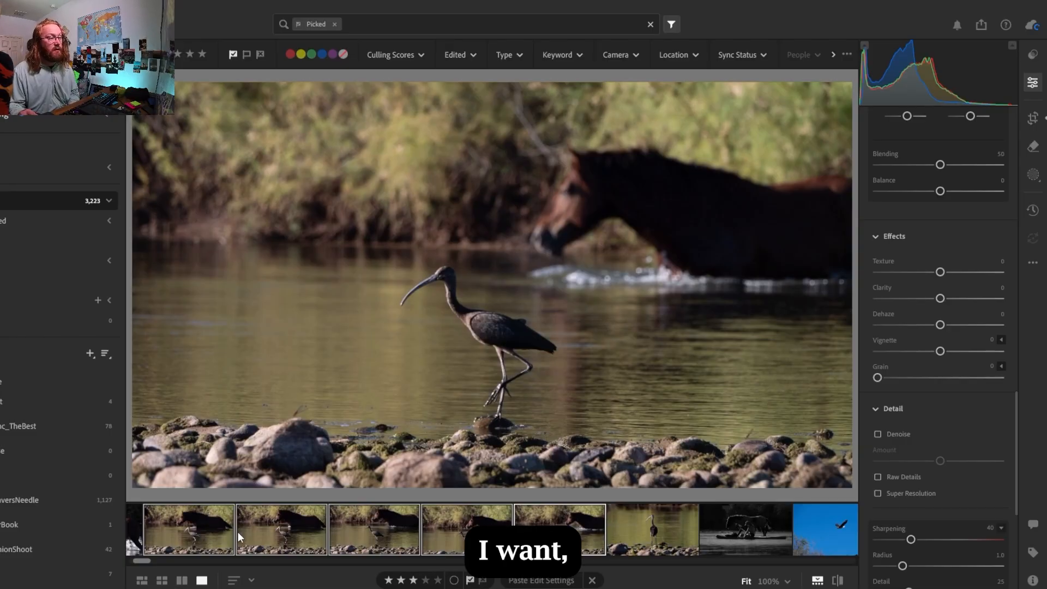
{"action": "left_click", "coordinate": [554, 580]}
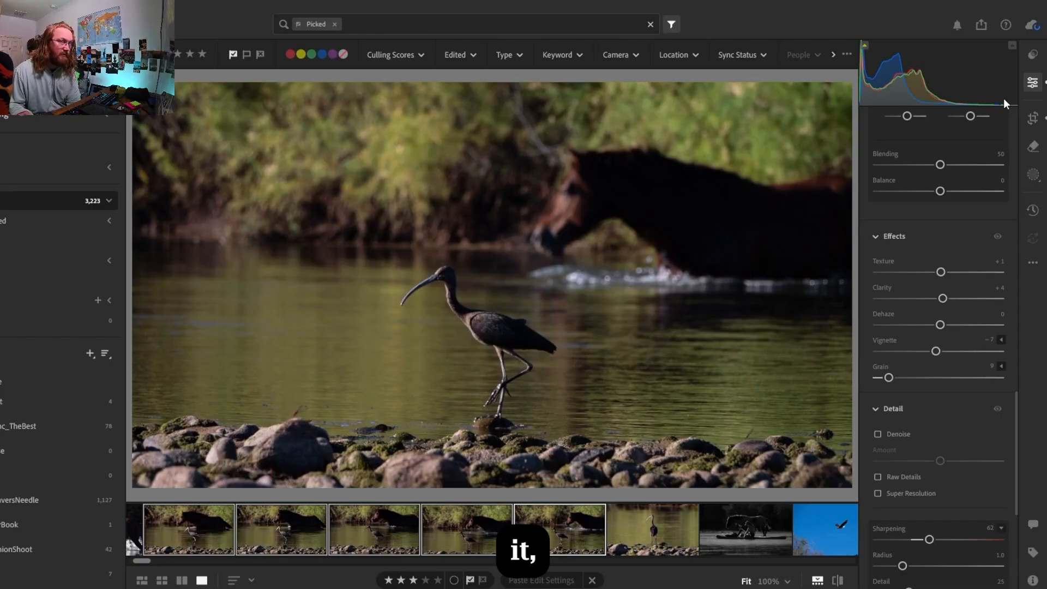
Set the crop aspect of the displayed ibis-and-horse photo to Original (4 x 3)
{"action": "left_click", "coordinate": [1033, 118]}
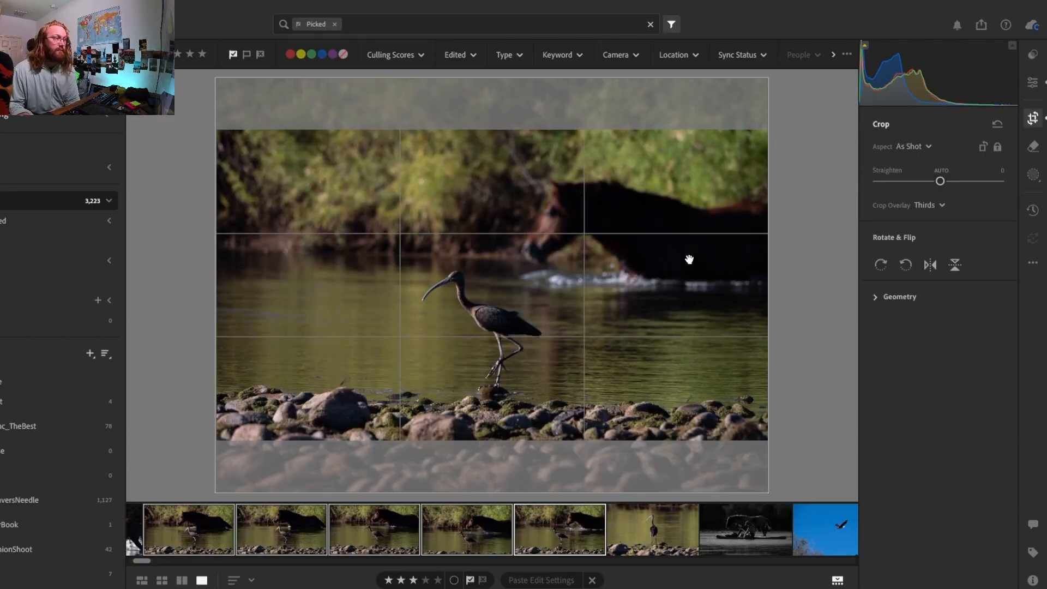
{"action": "left_click", "coordinate": [916, 147]}
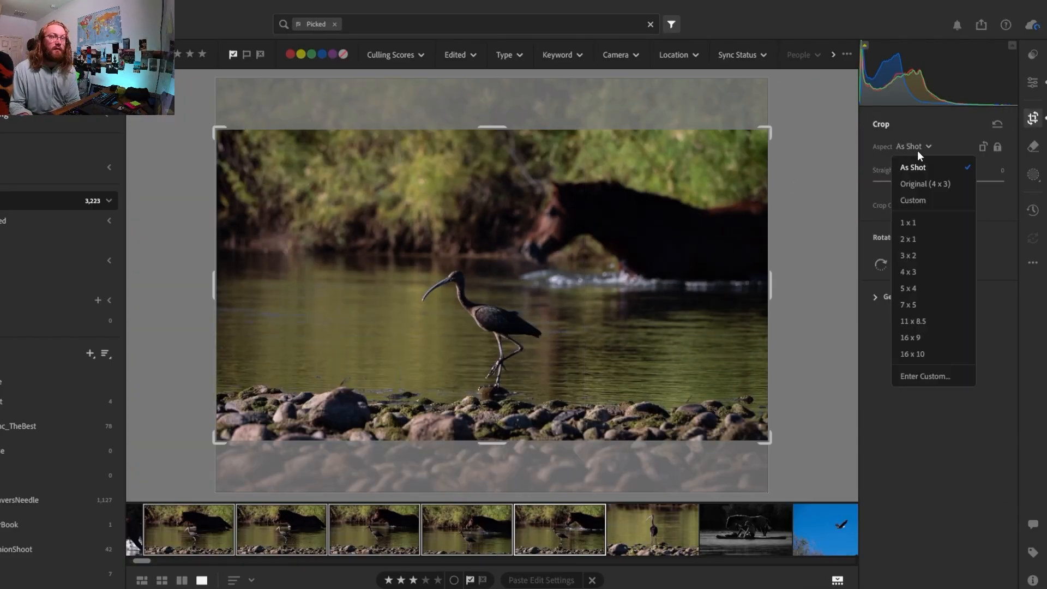
{"action": "left_click", "coordinate": [923, 185]}
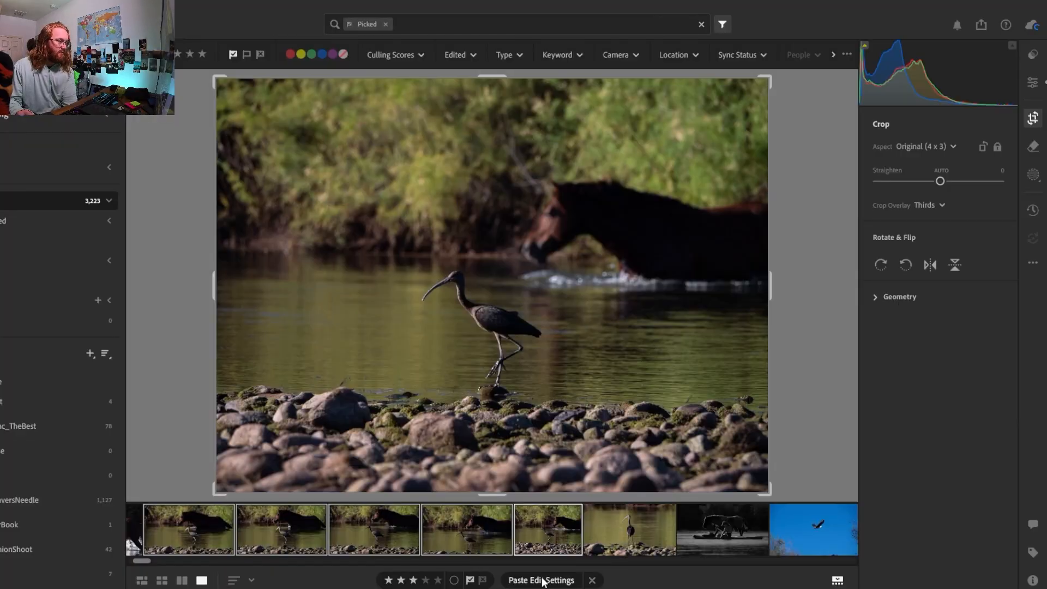
Copy this photo's edit settings with Crop & Geometry included and paste them onto the five selected ibis-and-horse photos
{"action": "left_click", "coordinate": [592, 580]}
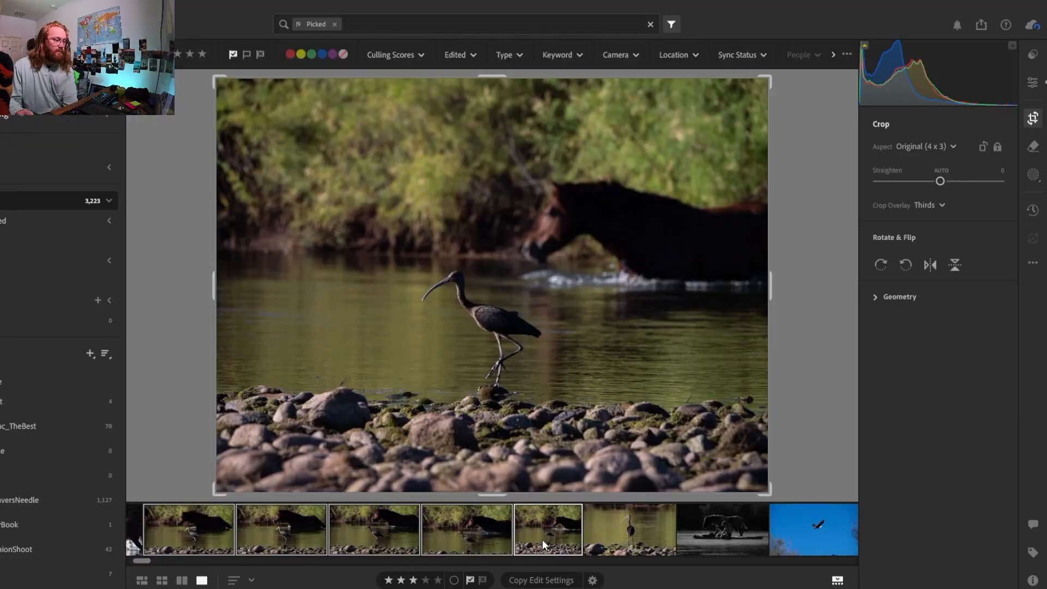
{"action": "left_click", "coordinate": [541, 579]}
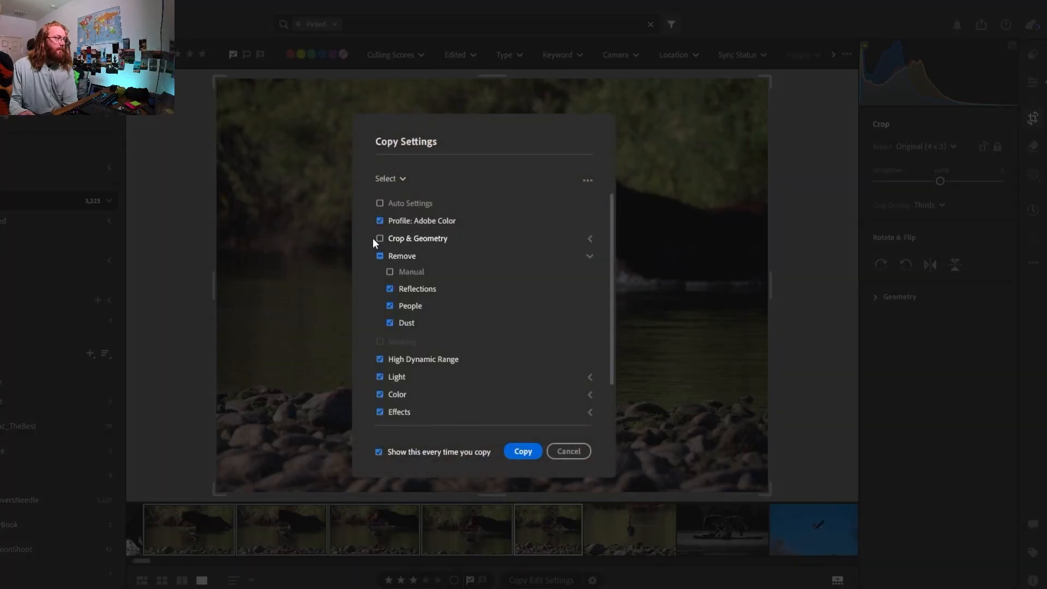
{"action": "left_click", "coordinate": [375, 238]}
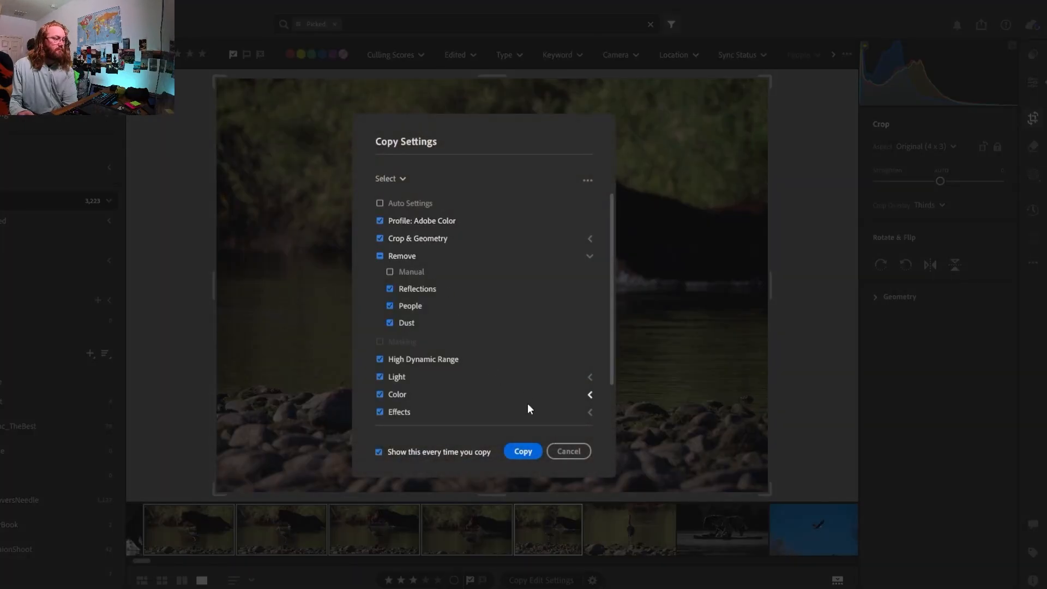
{"action": "left_click", "coordinate": [523, 450]}
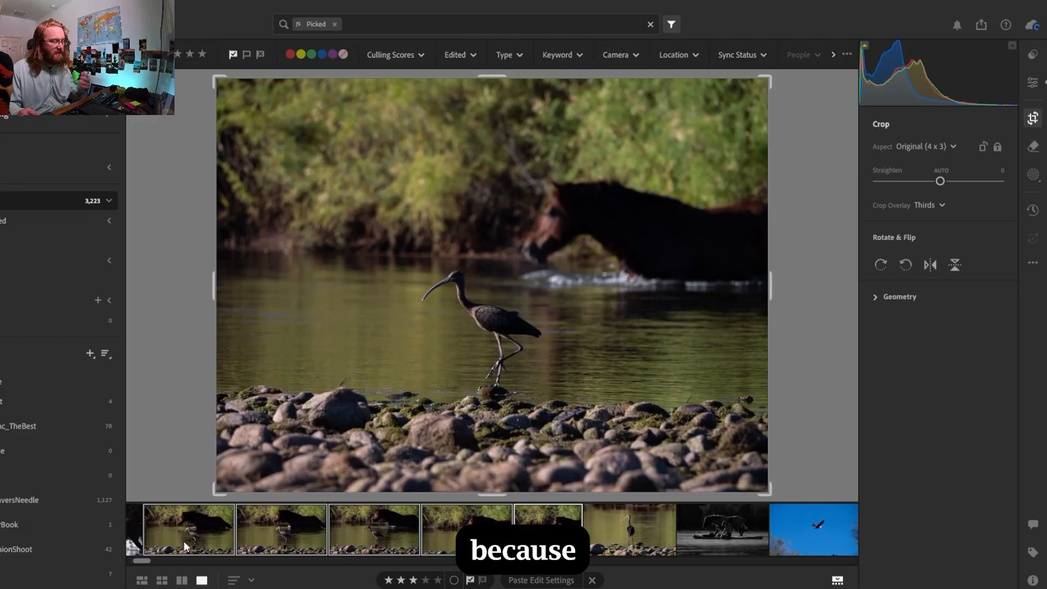
{"action": "left_click", "coordinate": [213, 526]}
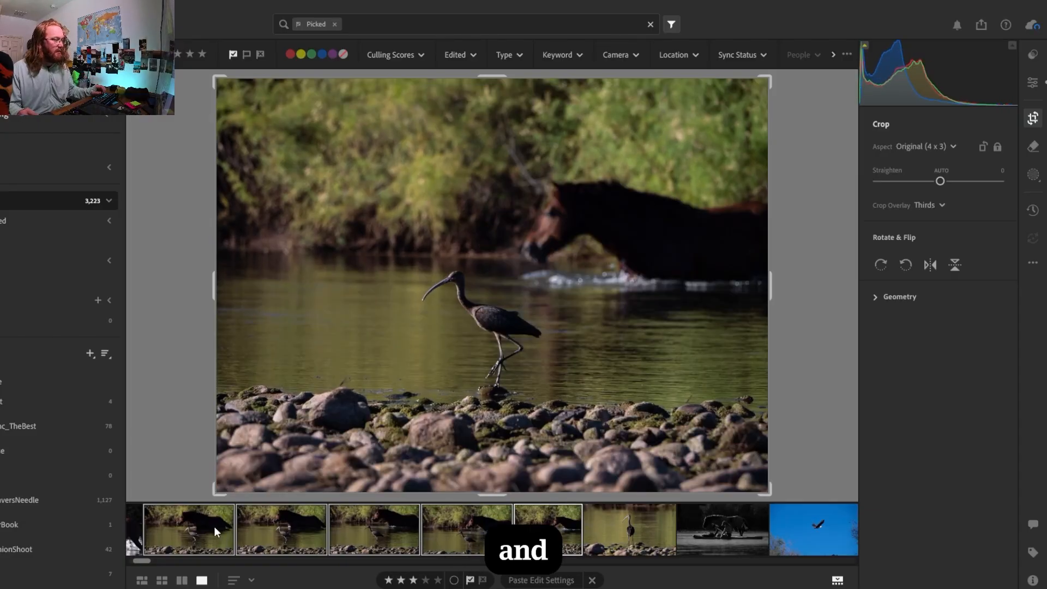
{"action": "left_click", "coordinate": [523, 581]}
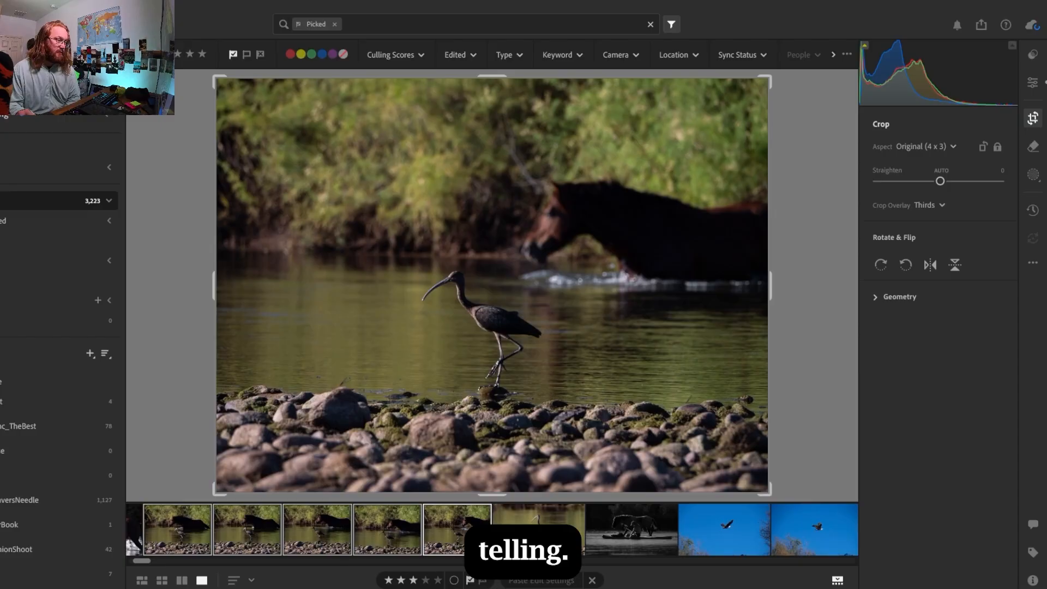
Return to the edited standing ibis photo in the general edit view and compare it with its original
{"action": "left_click", "coordinate": [538, 516]}
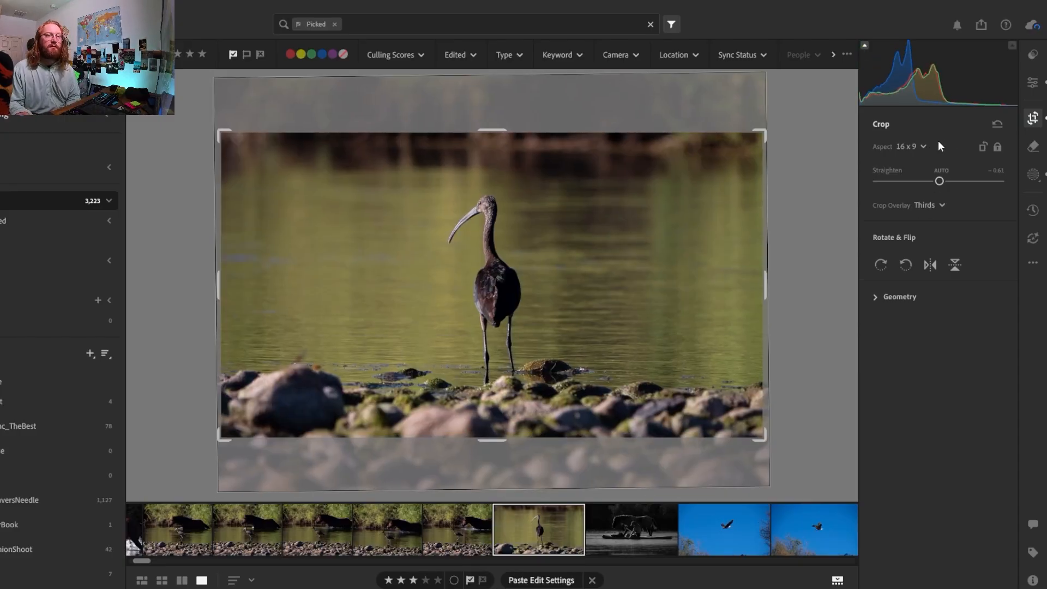
{"action": "key", "text": "e"}
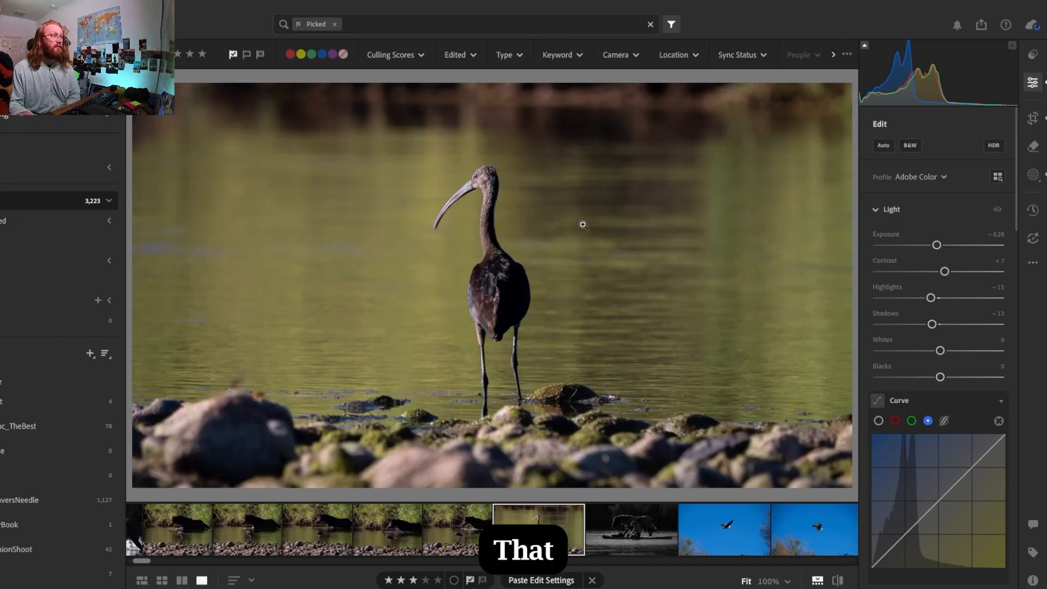
{"action": "key", "text": "backslash"}
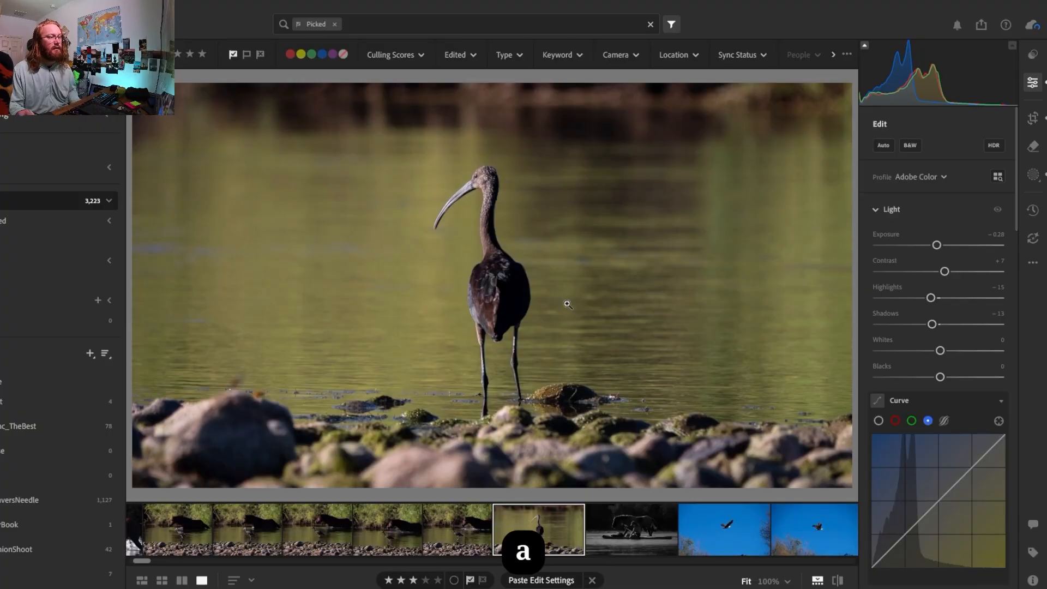
Compare the fourth and fifth ibis-and-horse photos and flag the fourth one as rejected
{"action": "left_click", "coordinate": [462, 539]}
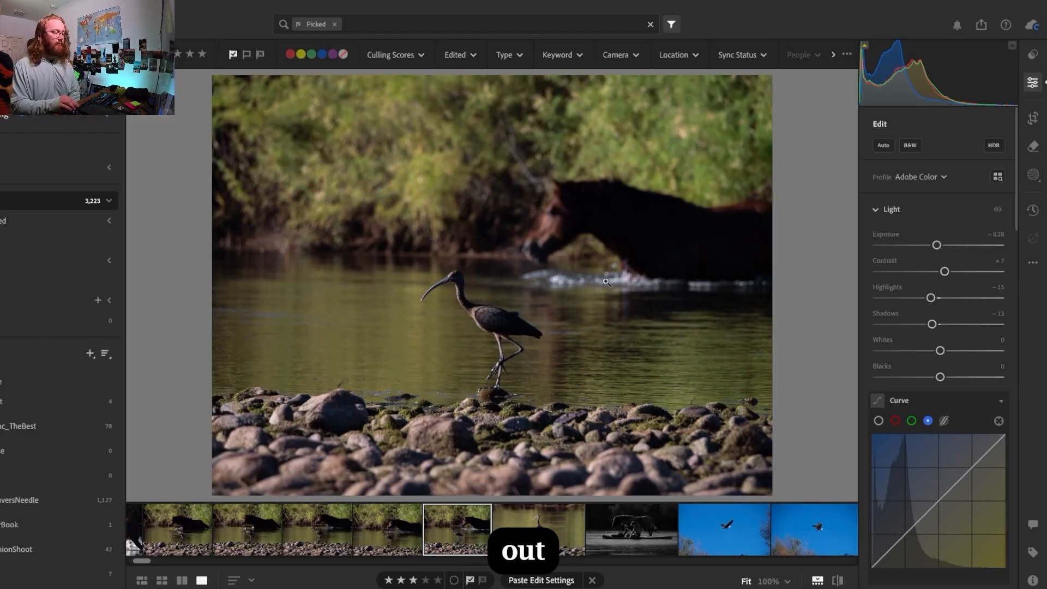
{"action": "key", "text": "Left"}
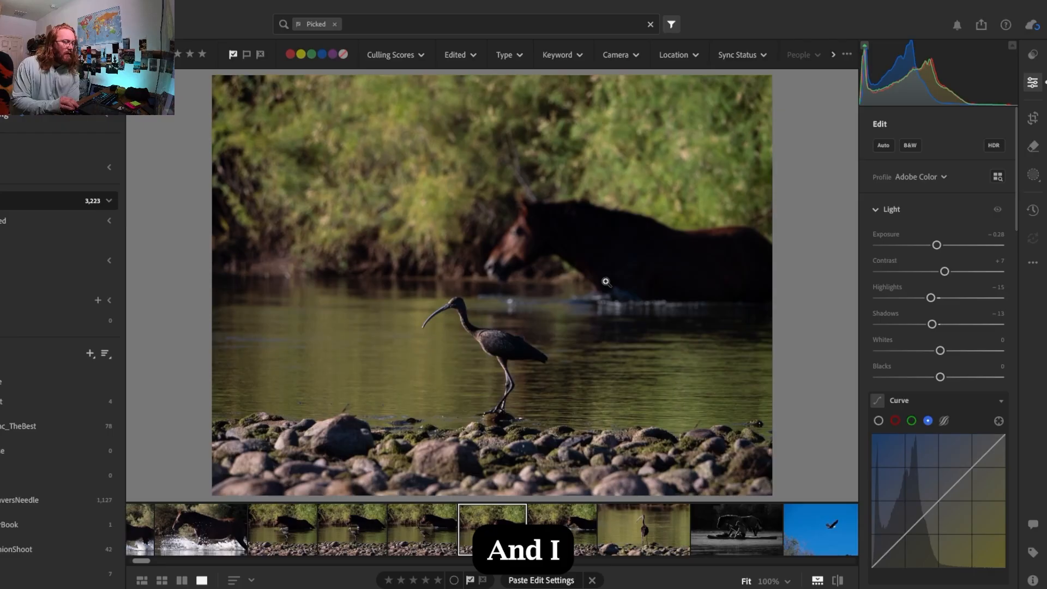
{"action": "key", "text": "Right"}
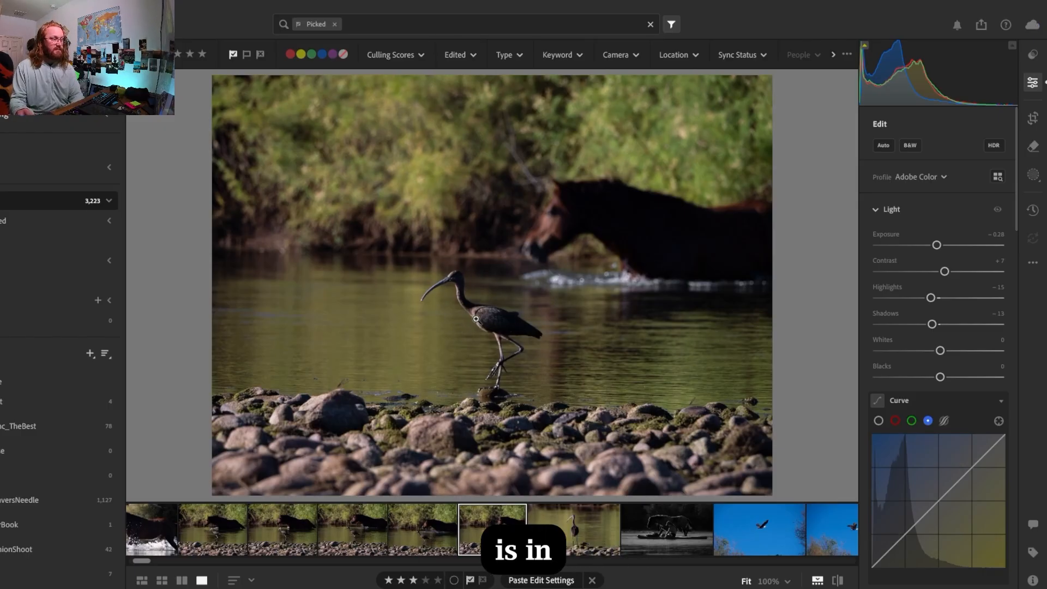
{"action": "key", "text": "Right"}
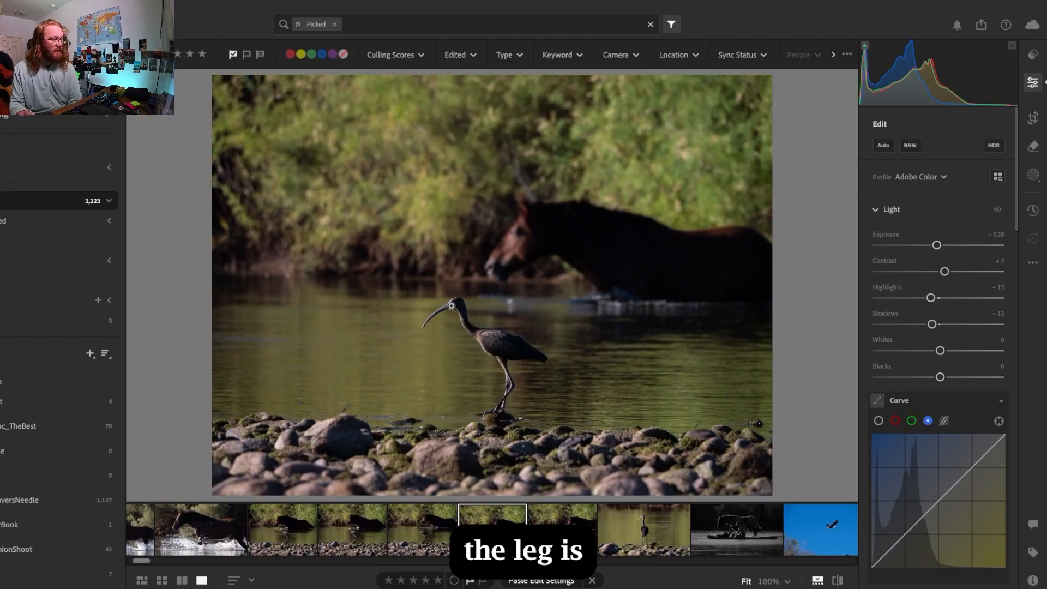
{"action": "key", "text": "Right"}
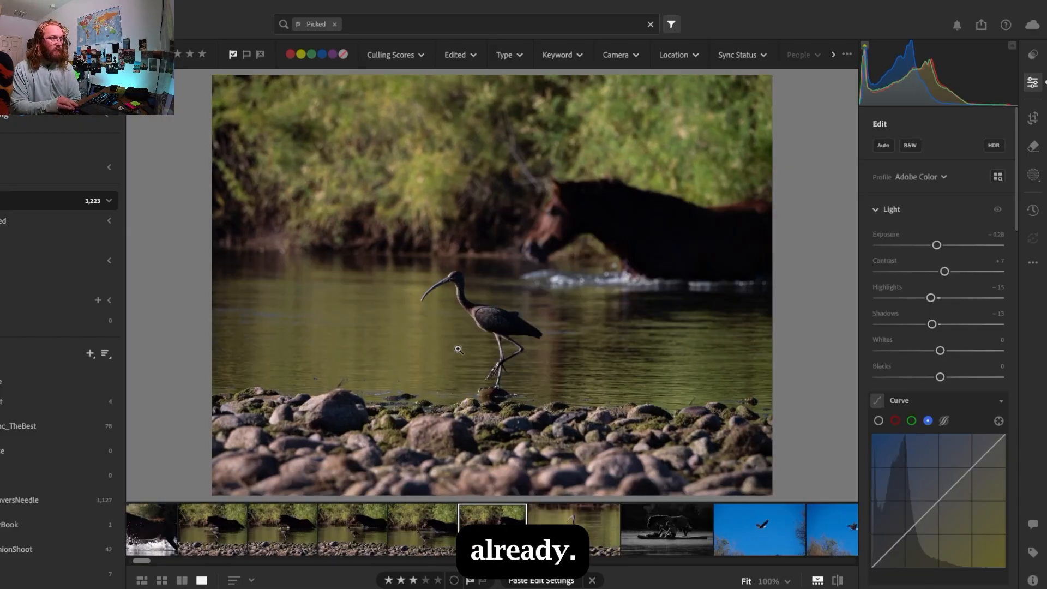
{"action": "key", "text": "Left"}
{"action": "key", "text": "Right"}
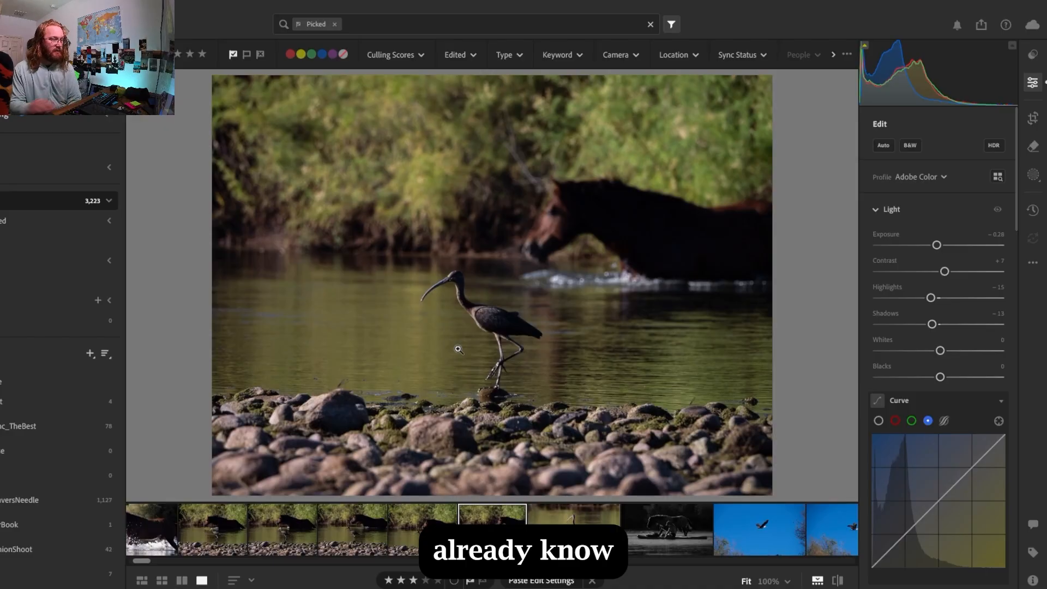
{"action": "key", "text": "Left"}
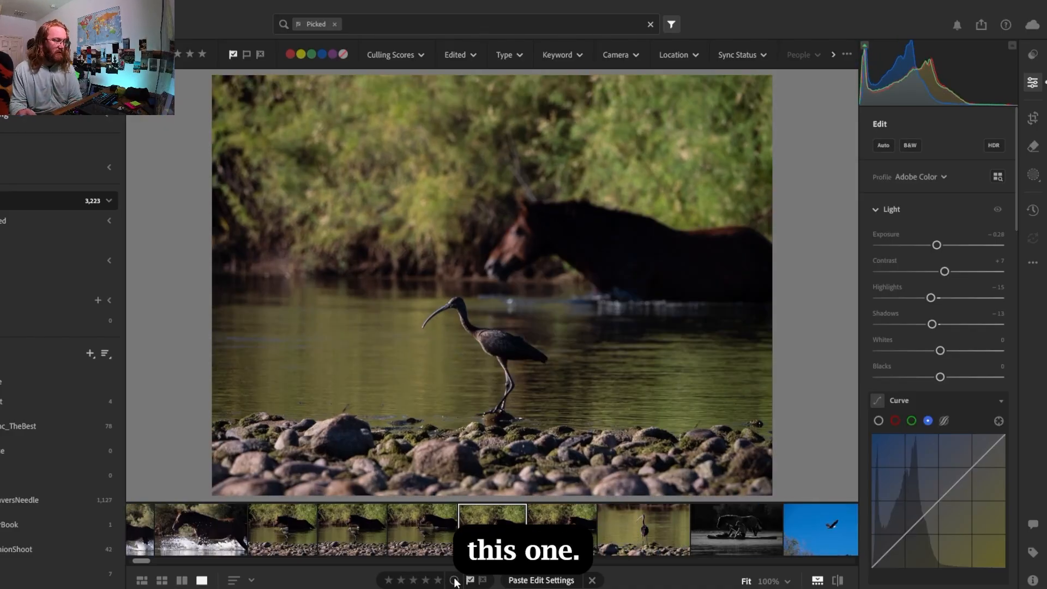
{"action": "key", "text": "x"}
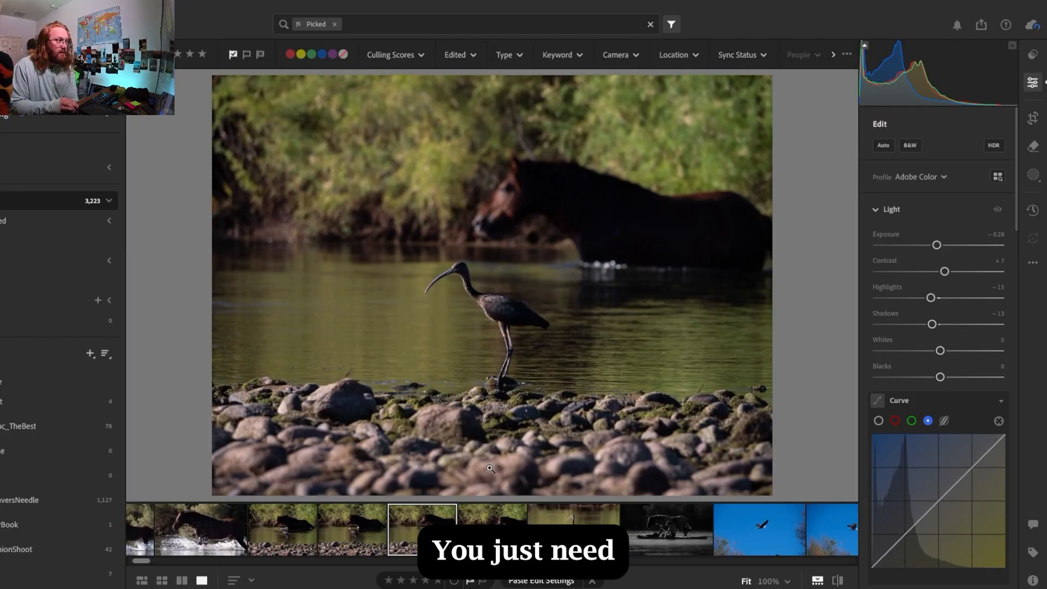
Compare the last two remaining ibis-and-horse photos, flag the earlier one as rejected, and open the photo before it
{"action": "key", "text": "Right"}
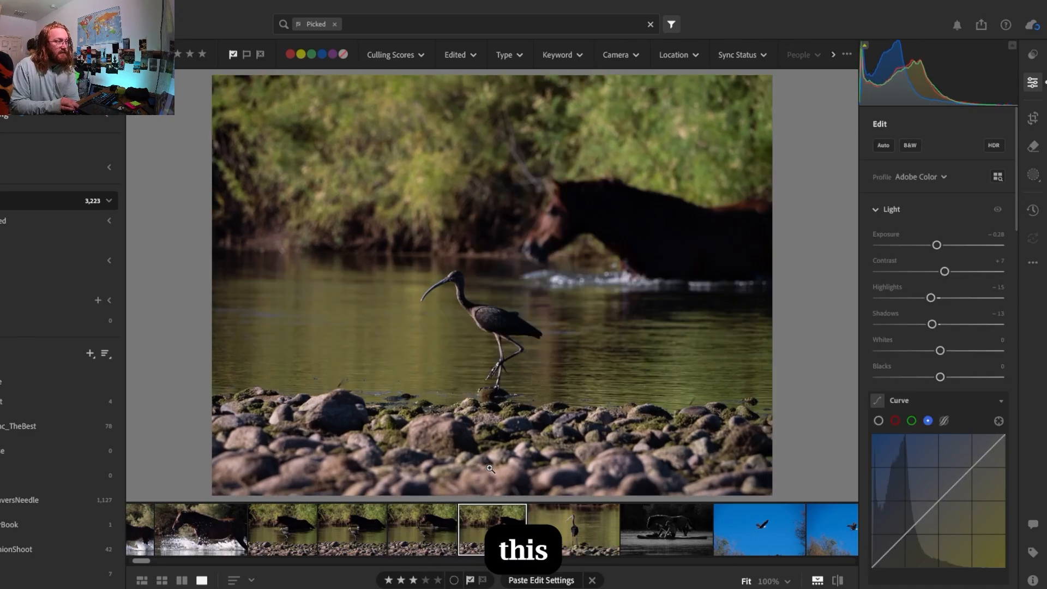
{"action": "key", "text": "Left"}
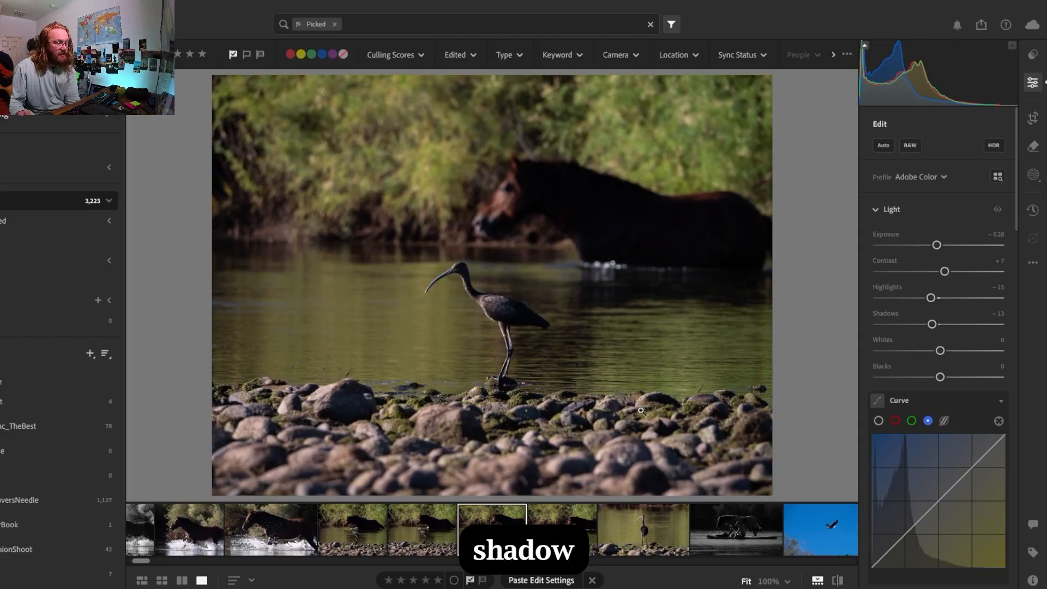
{"action": "key", "text": "Right"}
{"action": "key", "text": "Left"}
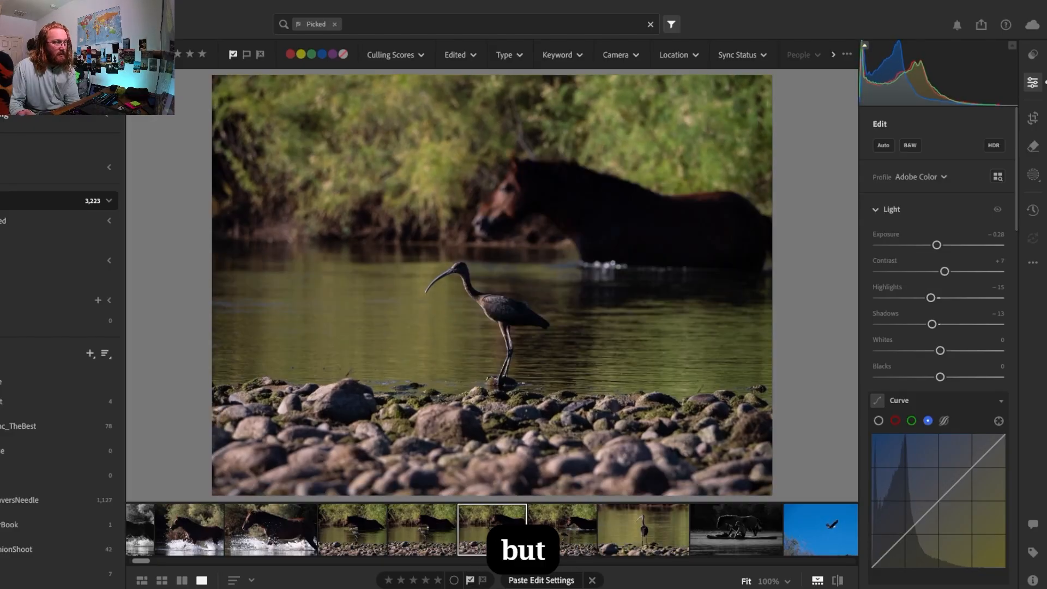
{"action": "left_click", "coordinate": [563, 528]}
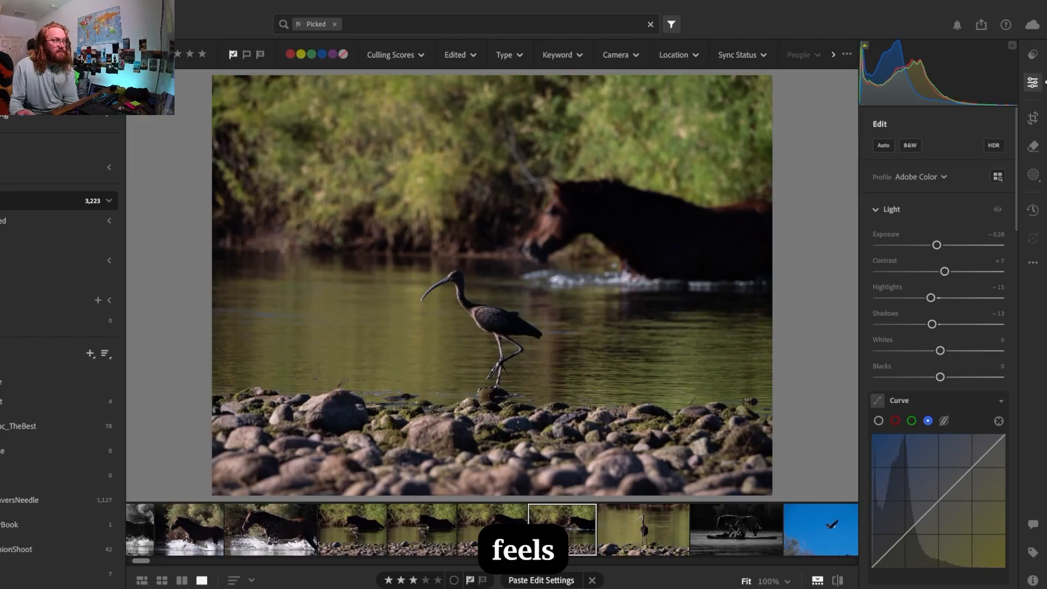
{"action": "key", "text": "Left"}
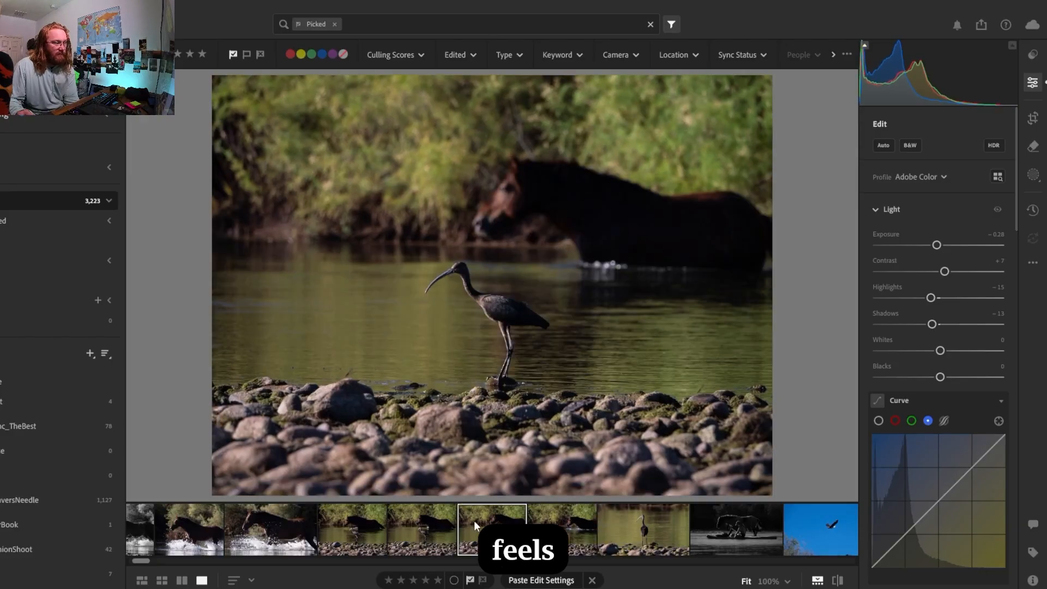
{"action": "left_click", "coordinate": [485, 581]}
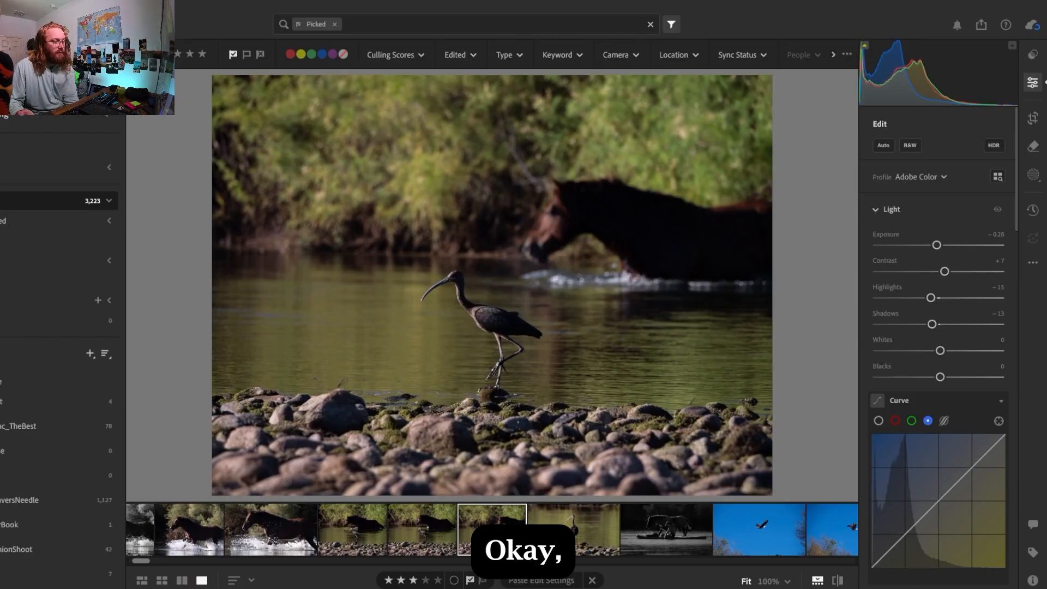
{"action": "left_click", "coordinate": [442, 534]}
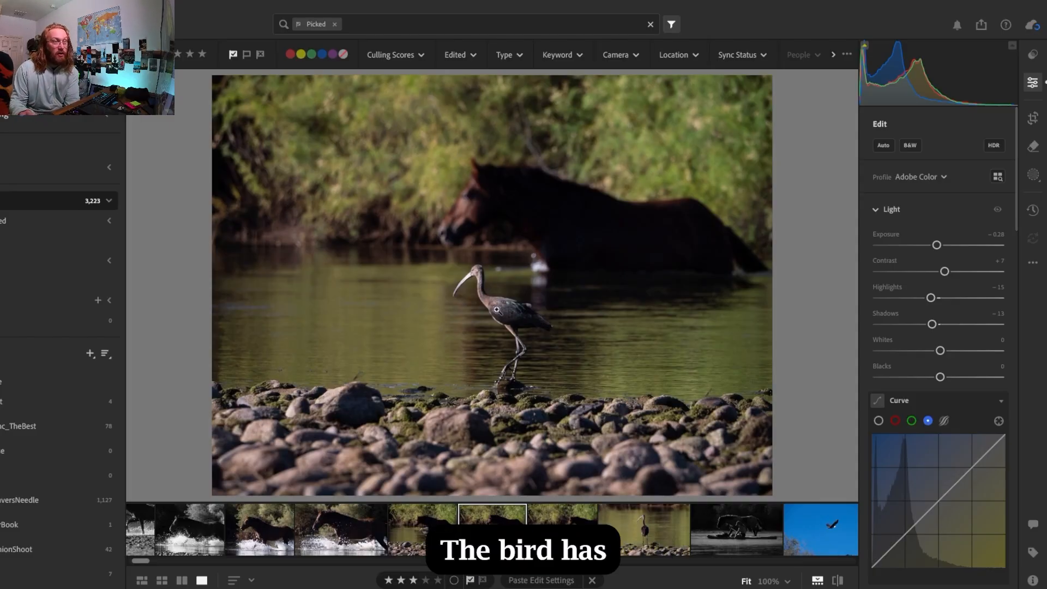
View the standing ibis photo, then compare the second and third ibis-and-horse photos
{"action": "left_click", "coordinate": [651, 539]}
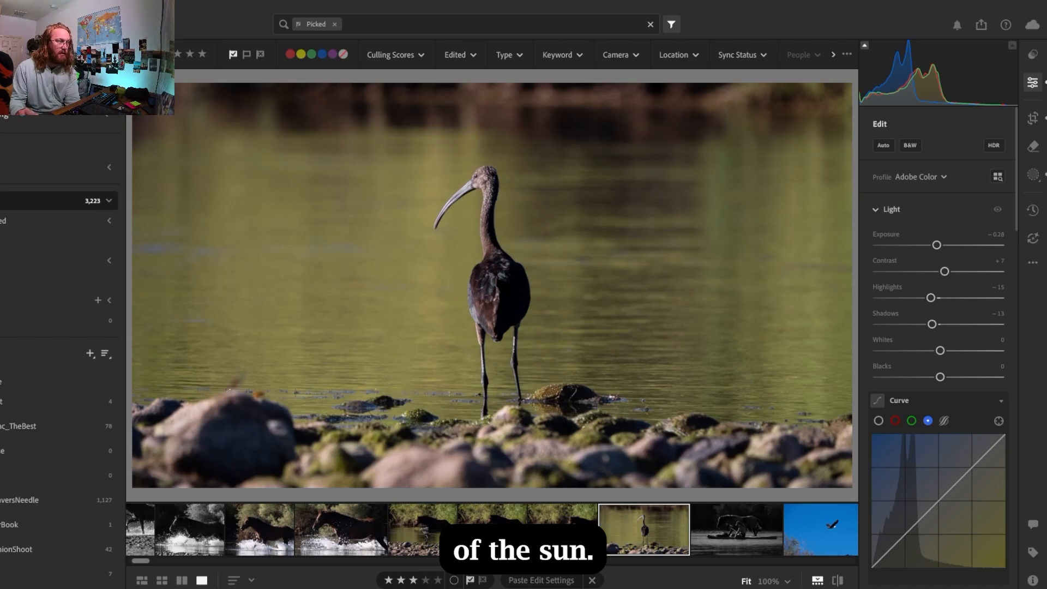
{"action": "key", "text": "Left"}
{"action": "key", "text": "Left"}
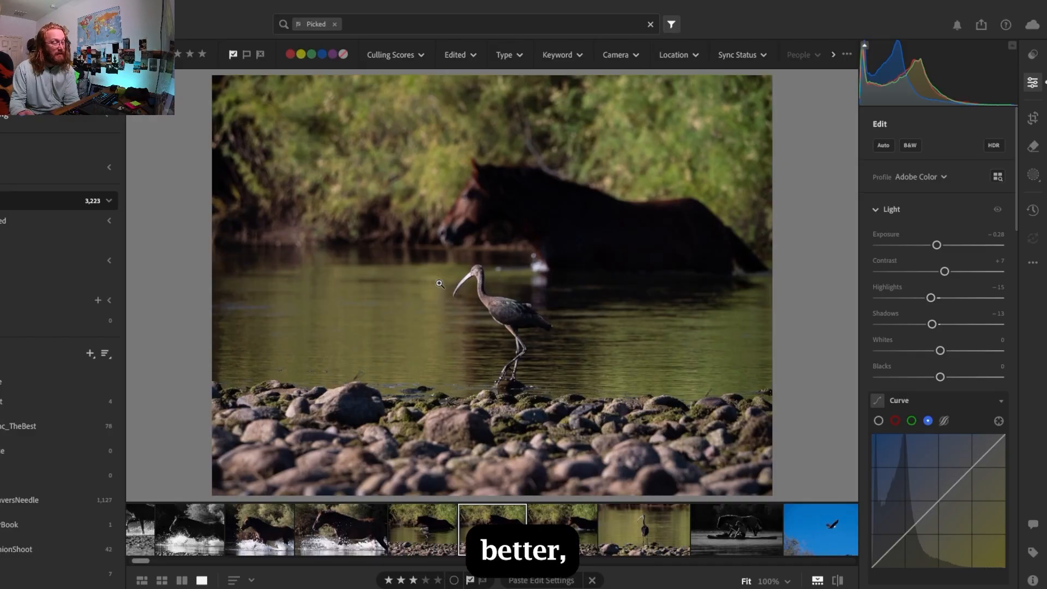
{"action": "left_click", "coordinate": [568, 545]}
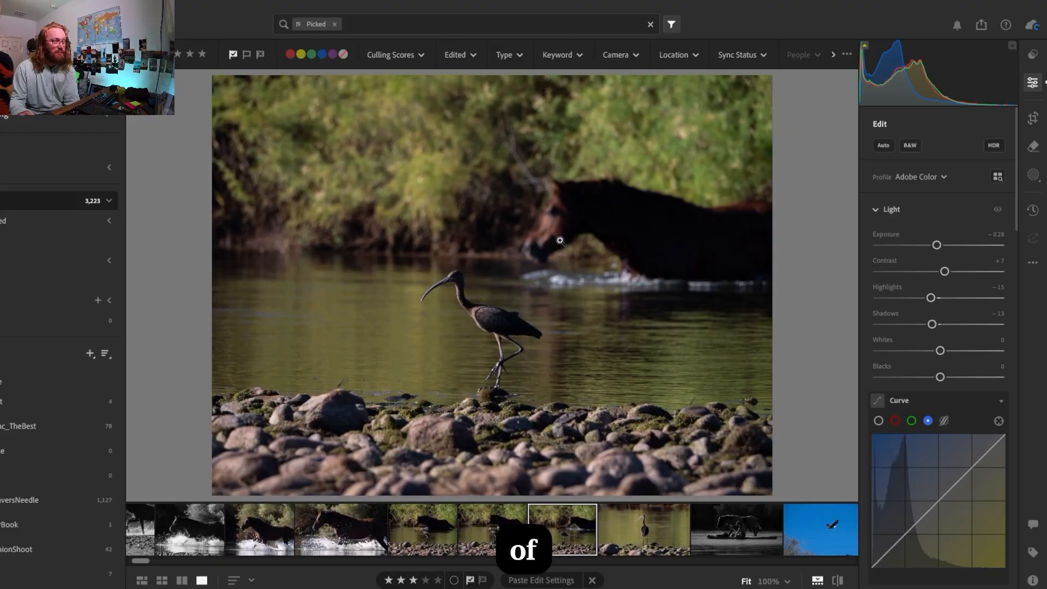
{"action": "left_click", "coordinate": [503, 510]}
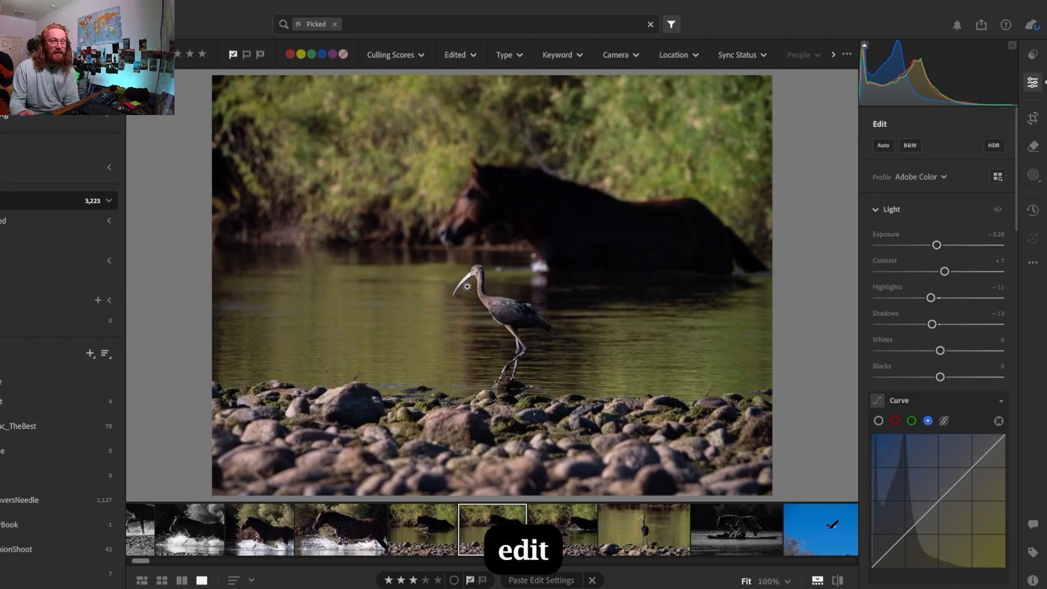
Compare the first and second ibis-and-horse photos, checking the ibis's pose and the horse's position
{"action": "left_click", "coordinate": [447, 526]}
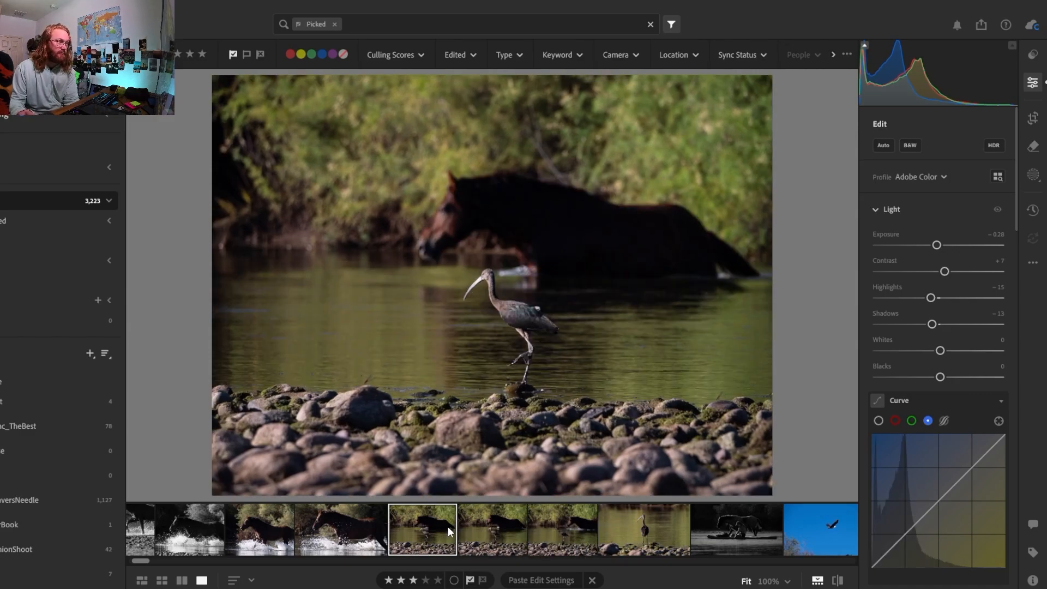
{"action": "left_click", "coordinate": [510, 525]}
{"action": "left_click", "coordinate": [450, 516]}
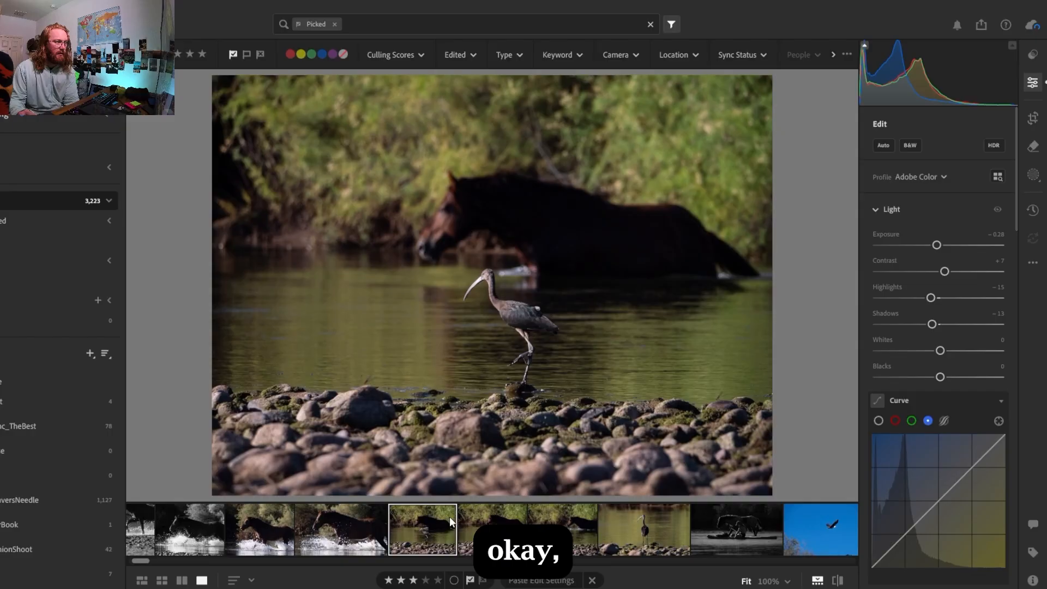
{"action": "left_click", "coordinate": [500, 506]}
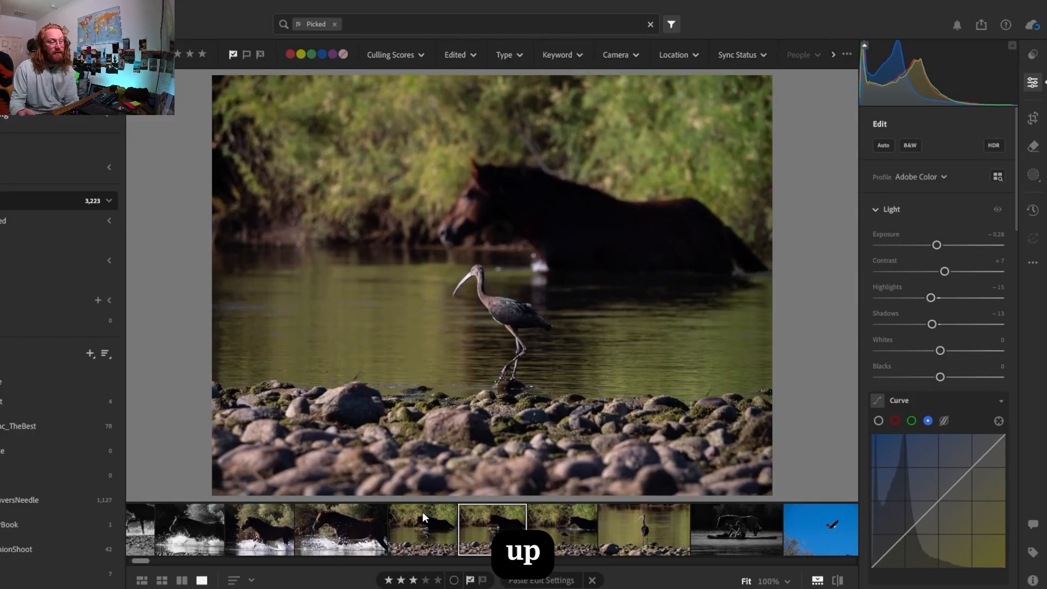
{"action": "left_click", "coordinate": [428, 531]}
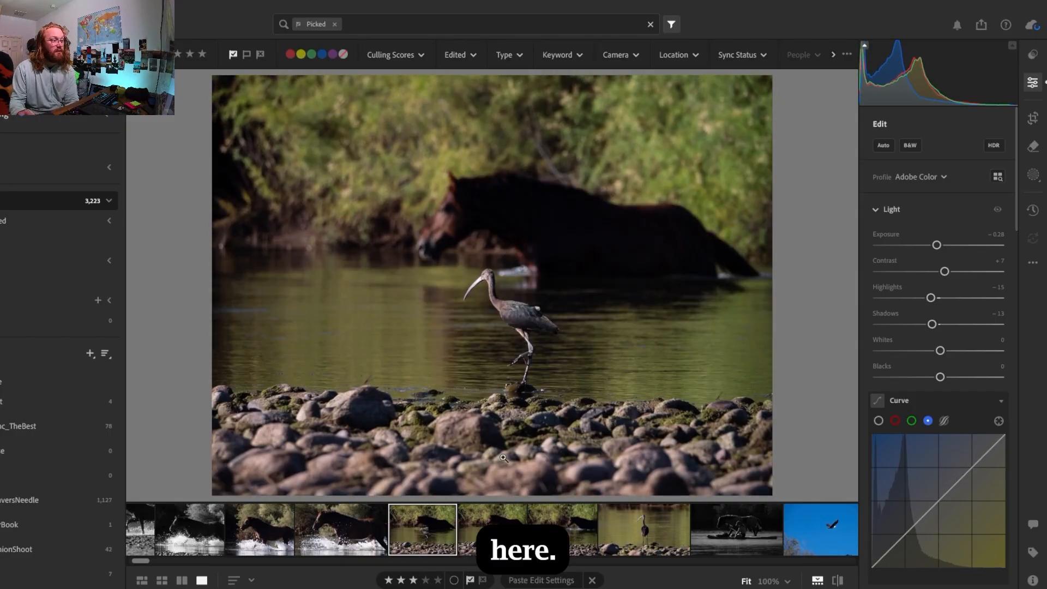
{"action": "left_click", "coordinate": [499, 519]}
{"action": "left_click", "coordinate": [420, 528]}
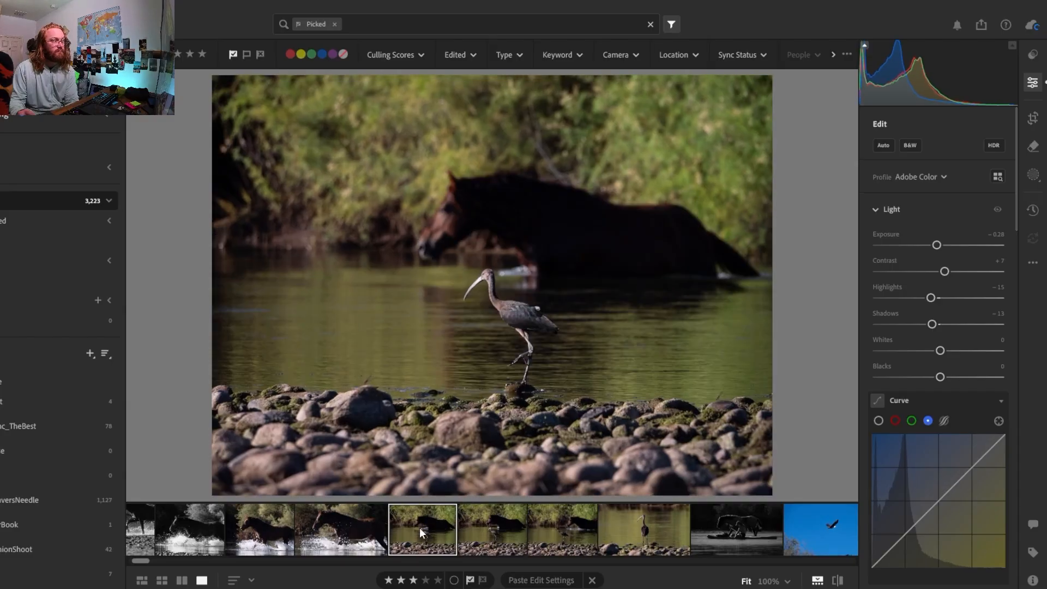
{"action": "left_click", "coordinate": [497, 526]}
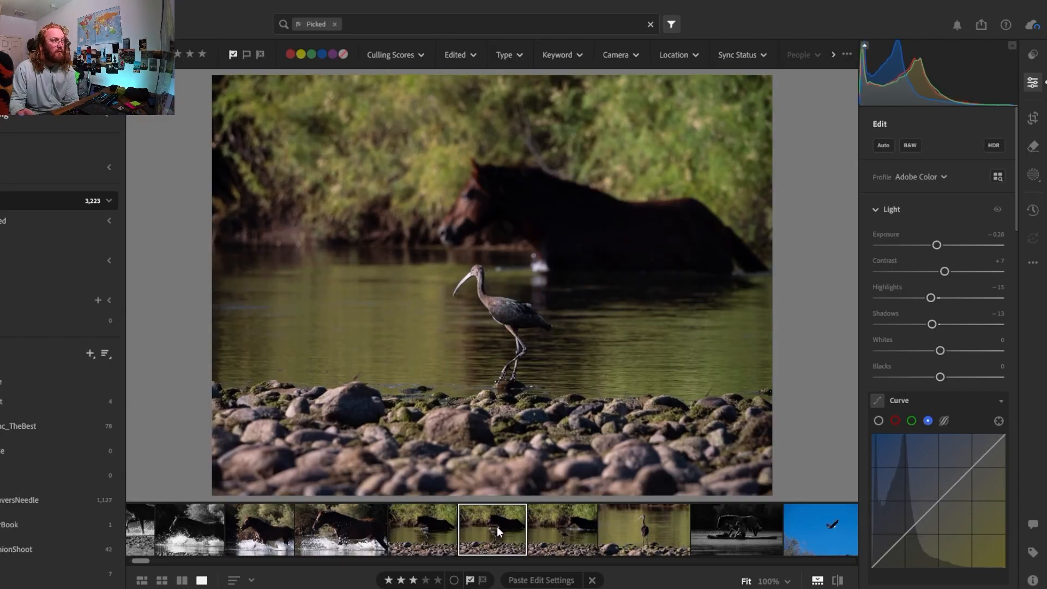
{"action": "left_click", "coordinate": [418, 525]}
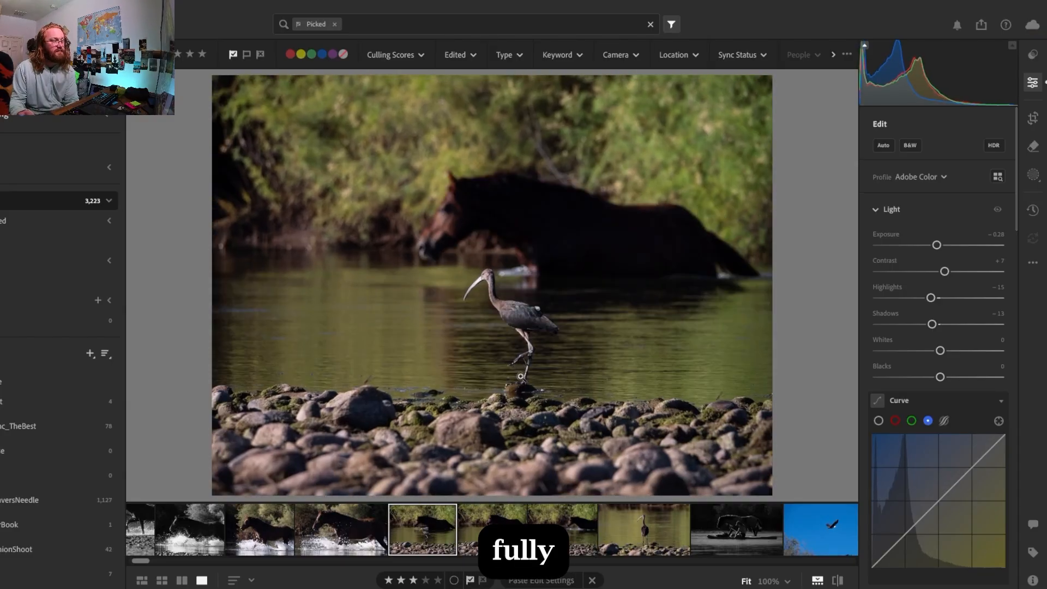
{"action": "left_click", "coordinate": [473, 538]}
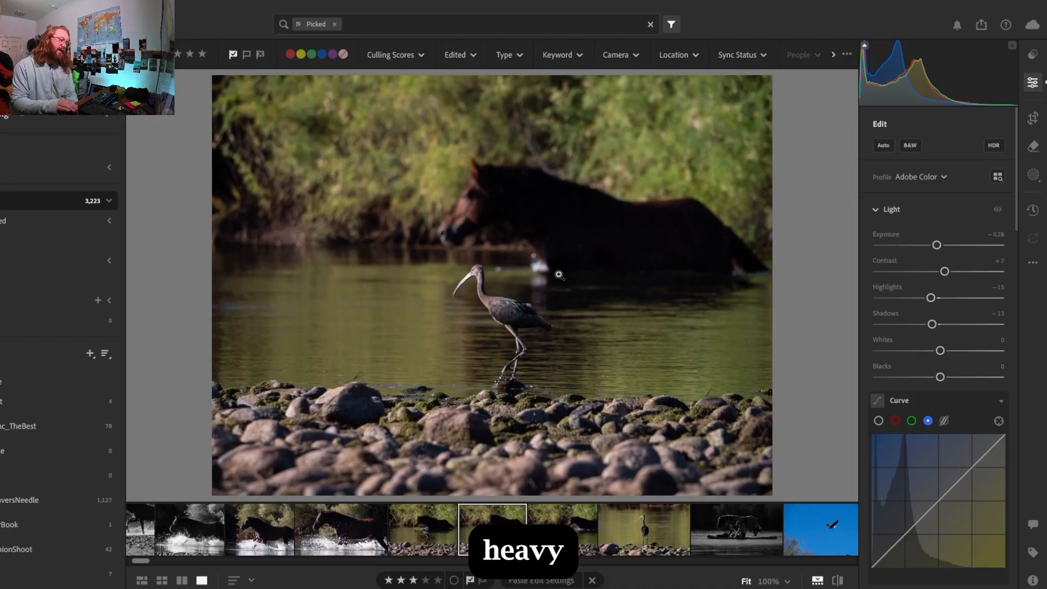
Recheck the three remaining ibis-and-horse photos against each other and flag the first one as rejected
{"action": "key", "text": "Left"}
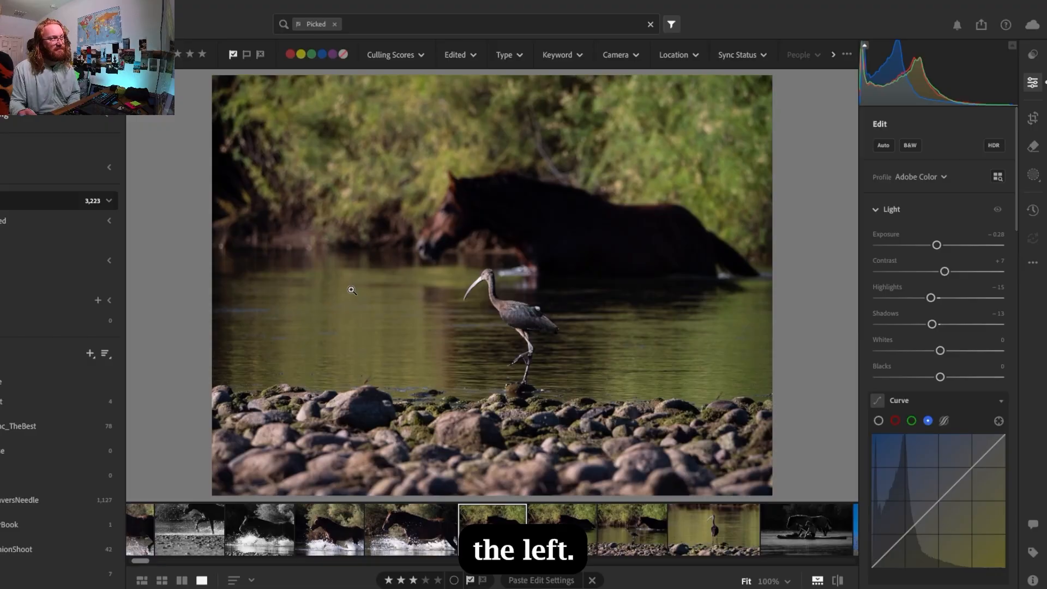
{"action": "key", "text": "Right"}
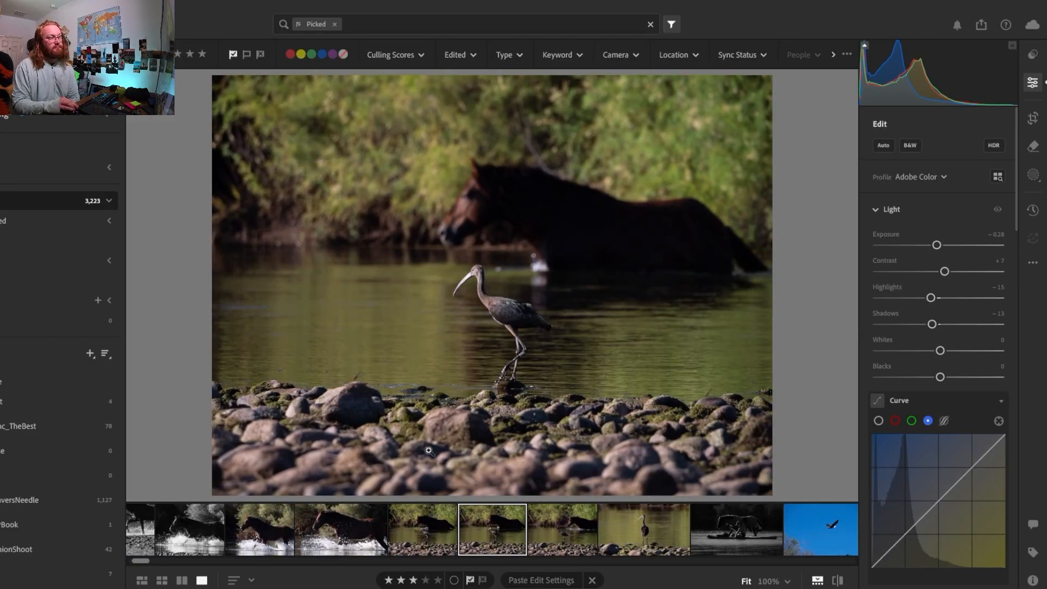
{"action": "key", "text": "Left"}
{"action": "key", "text": "Right"}
{"action": "key", "text": "Left"}
{"action": "key", "text": "Right"}
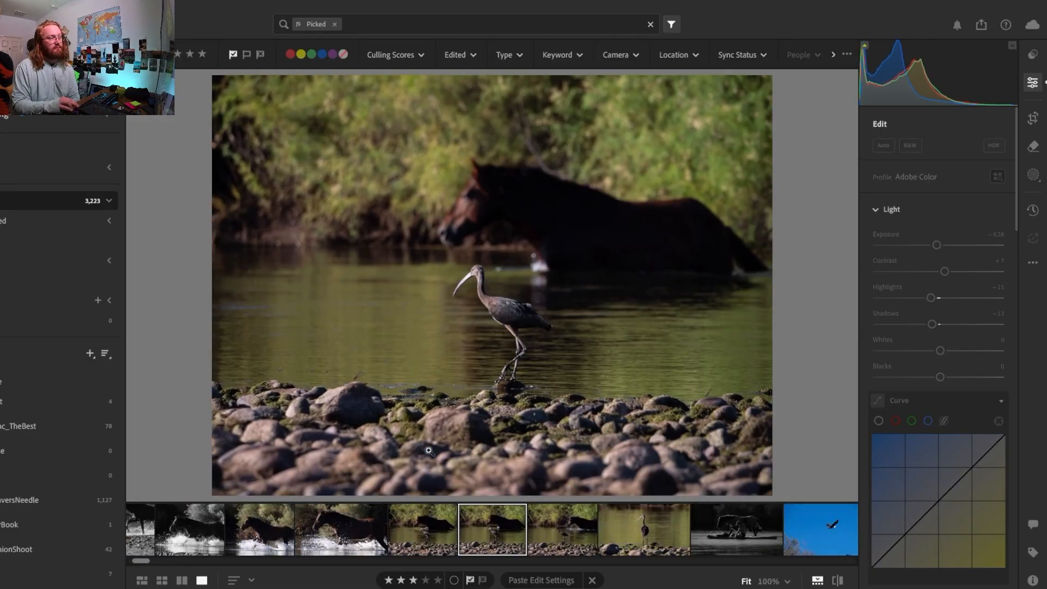
{"action": "key", "text": "Right"}
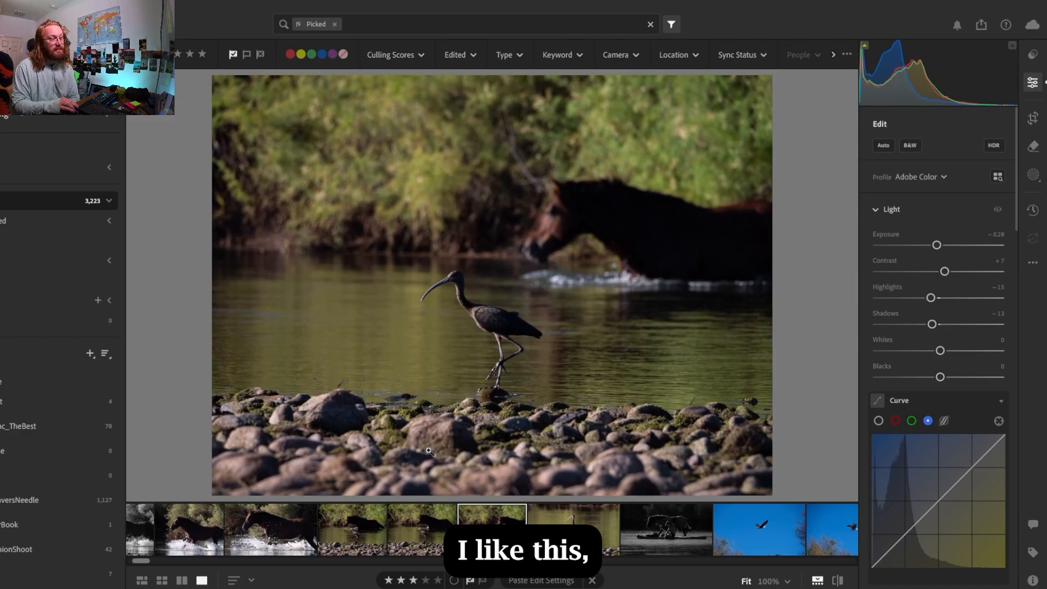
{"action": "key", "text": "Left"}
{"action": "key", "text": "Left"}
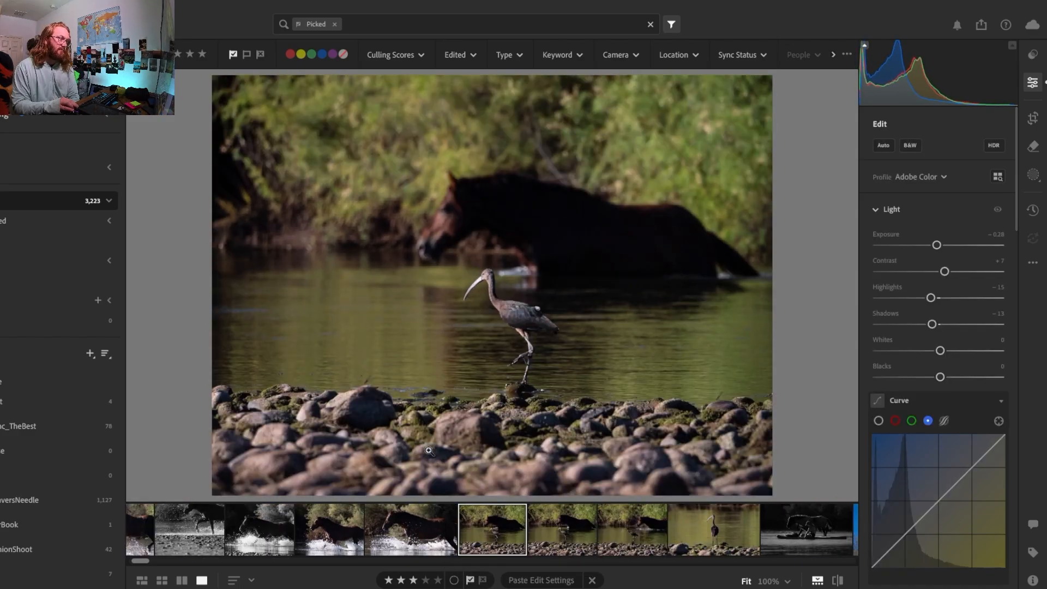
{"action": "key", "text": "Right"}
{"action": "key", "text": "Left"}
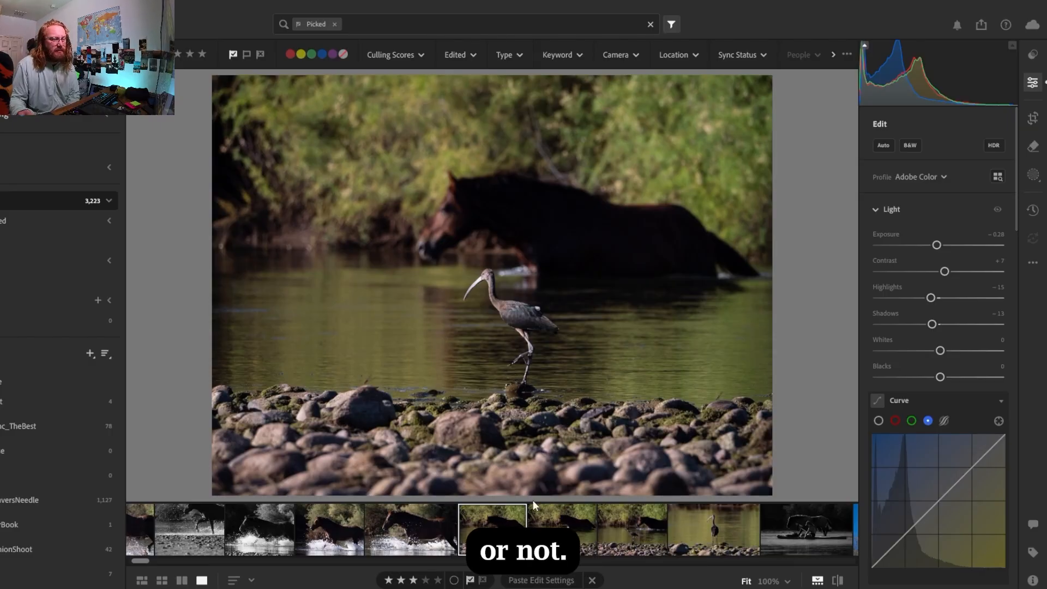
{"action": "left_click", "coordinate": [483, 581]}
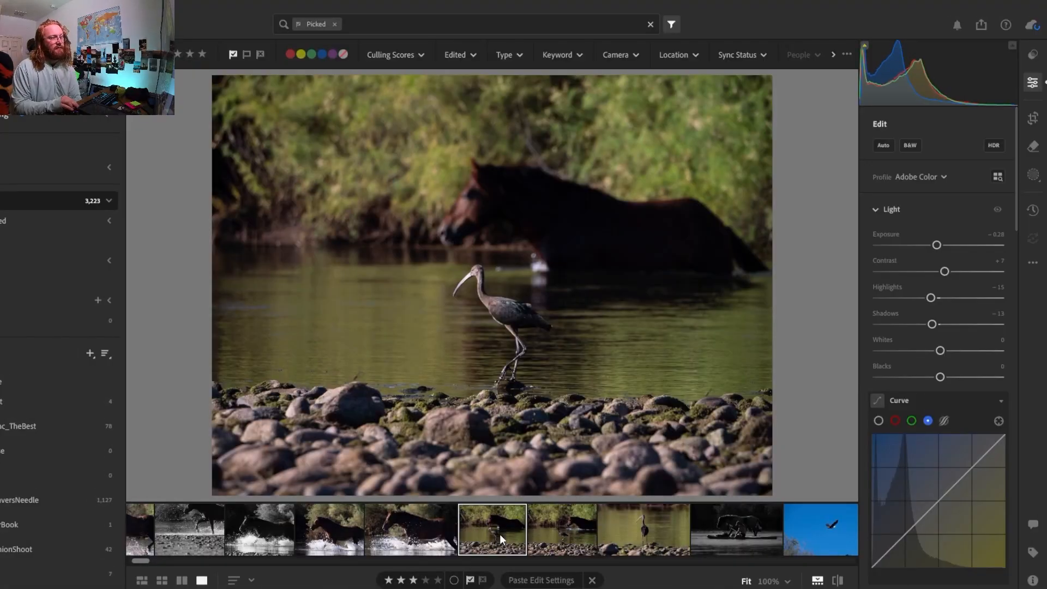
Compare the two remaining ibis-and-horse photos and inspect the ibis's head in the earlier one at 100%
{"action": "left_click", "coordinate": [500, 534]}
{"action": "left_click", "coordinate": [500, 534]}
{"action": "key", "text": "Right"}
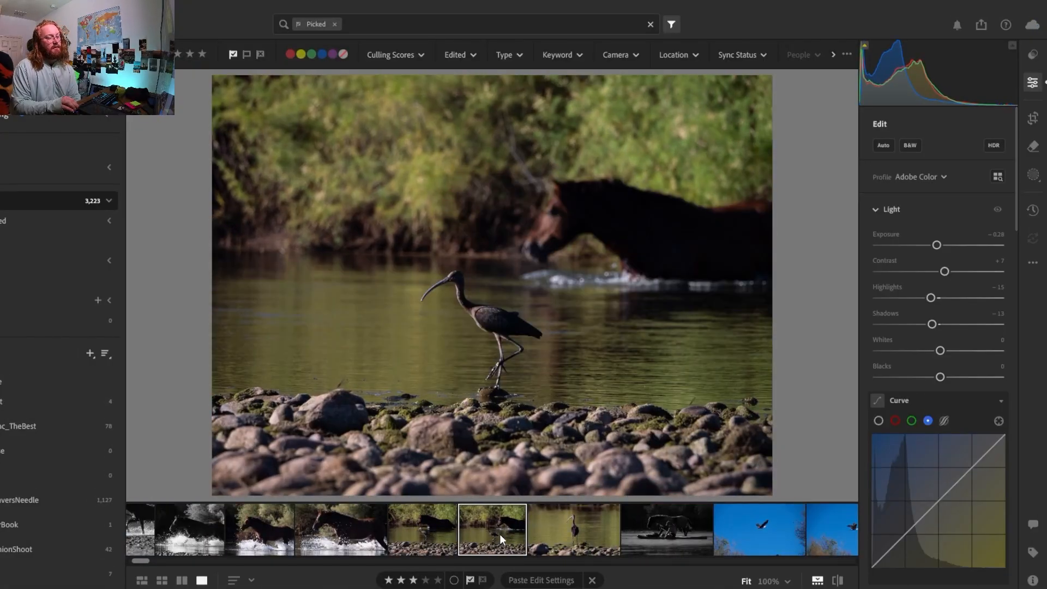
{"action": "key", "text": "Left"}
{"action": "key", "text": "Right"}
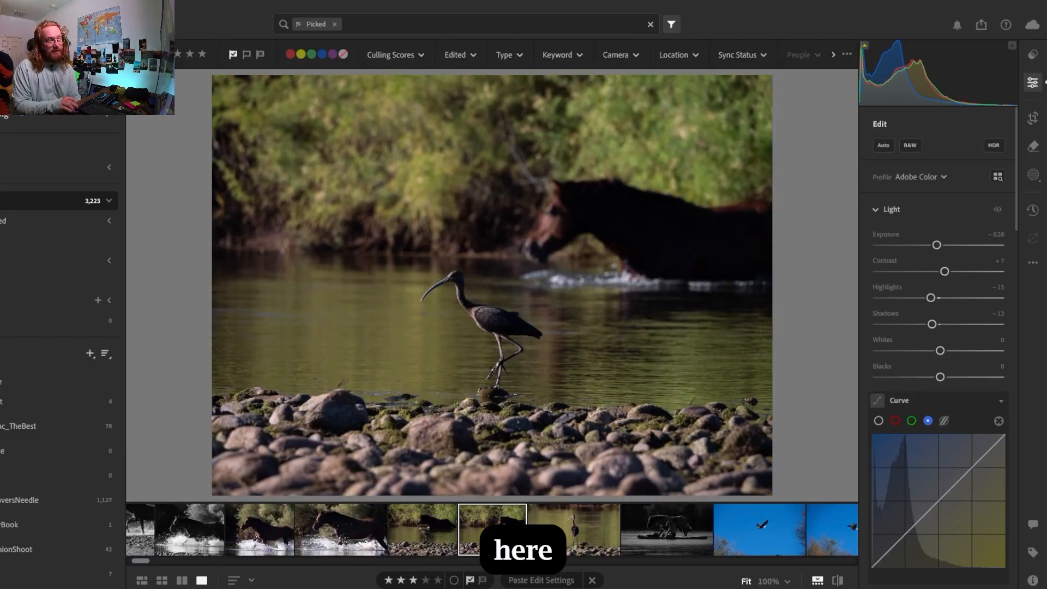
{"action": "key", "text": "Left"}
{"action": "key", "text": "Right"}
{"action": "key", "text": "Left"}
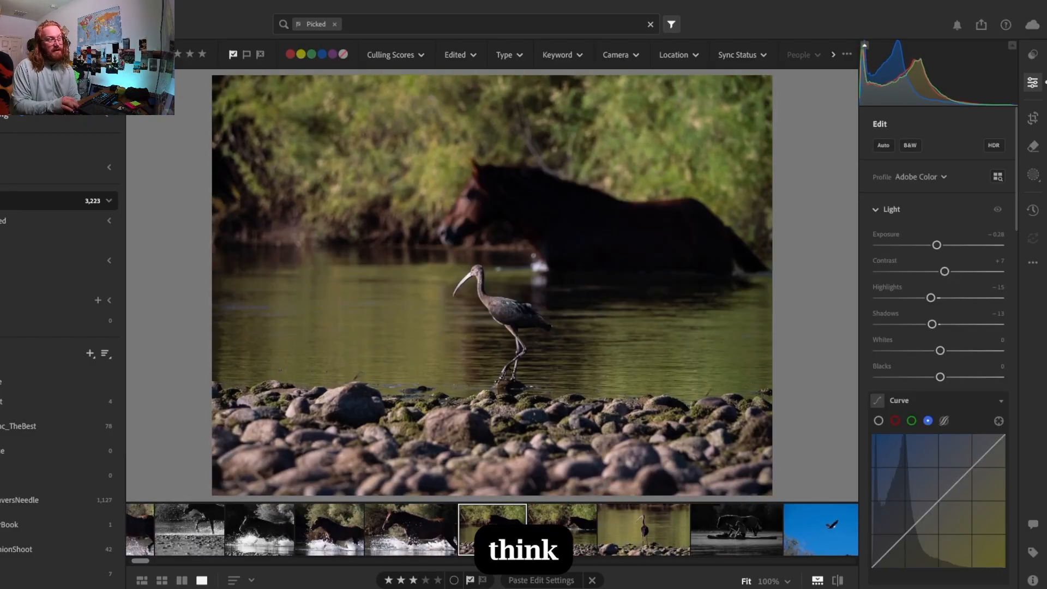
{"action": "key", "text": "Left"}
{"action": "key", "text": "Right"}
{"action": "key", "text": "Right"}
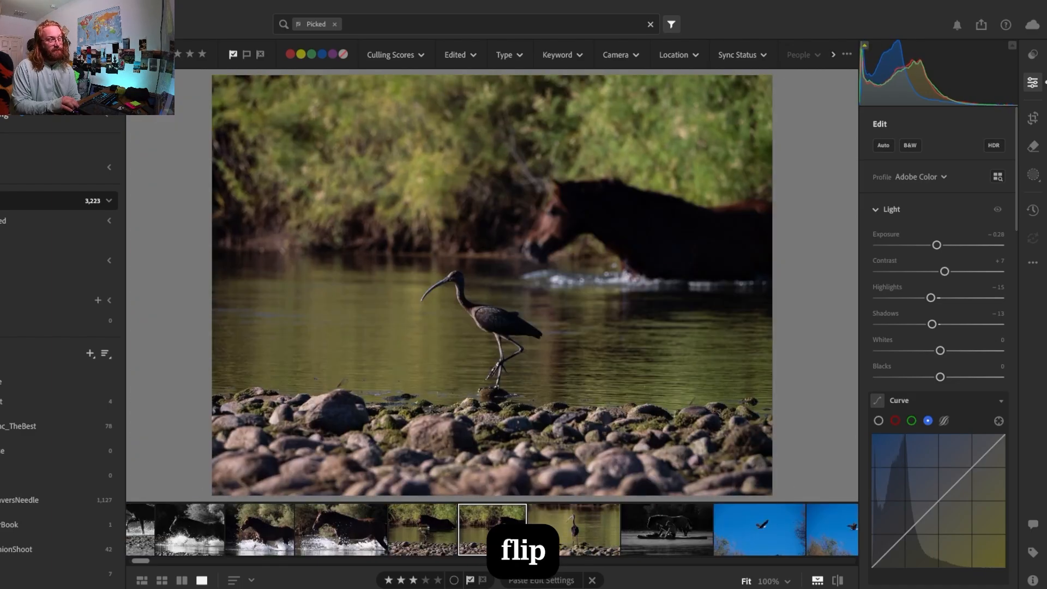
{"action": "key", "text": "Left"}
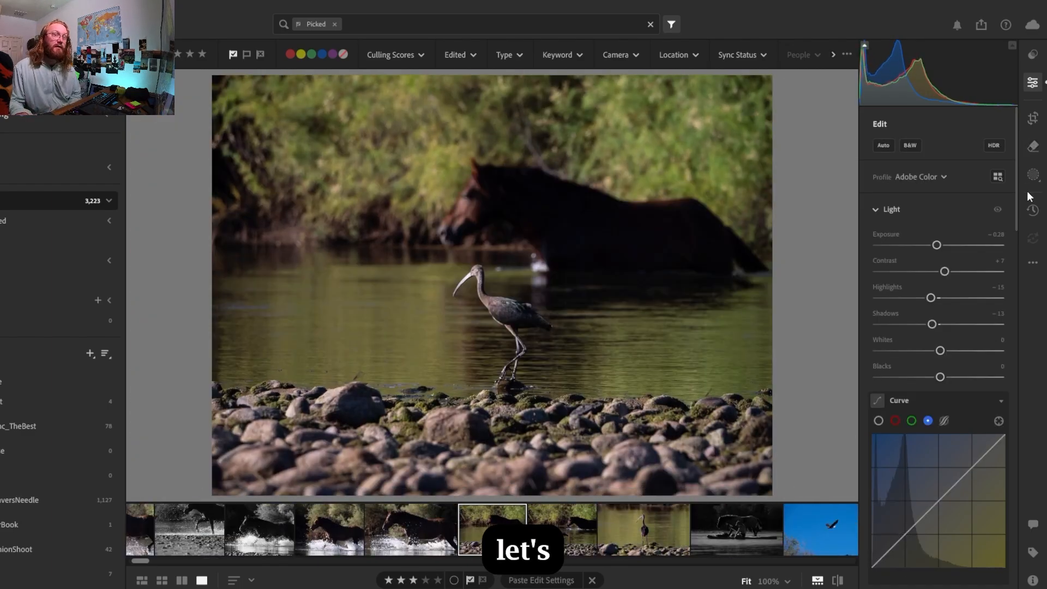
{"action": "left_click", "coordinate": [460, 286]}
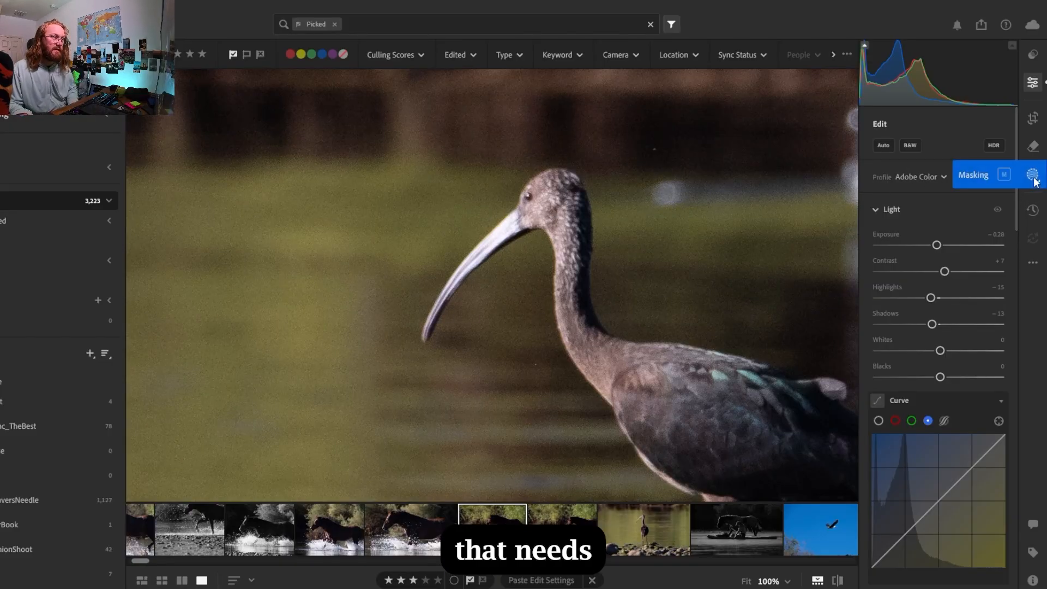
{"action": "left_click", "coordinate": [627, 288]}
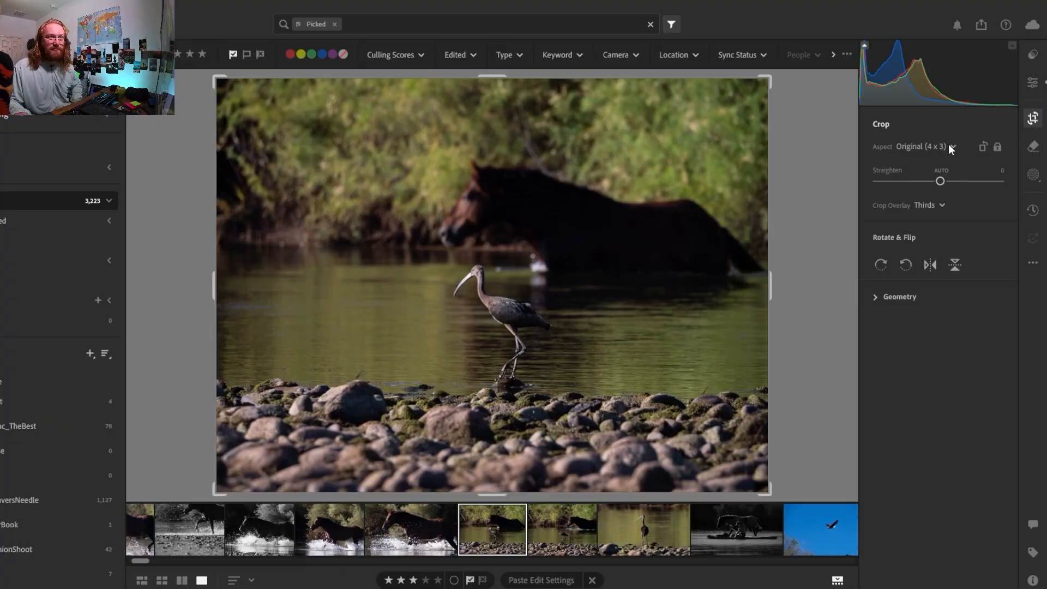
Crop the earlier ibis-and-horse photo to 16 x 9, shifting the image slightly down within the frame
{"action": "left_click", "coordinate": [948, 144]}
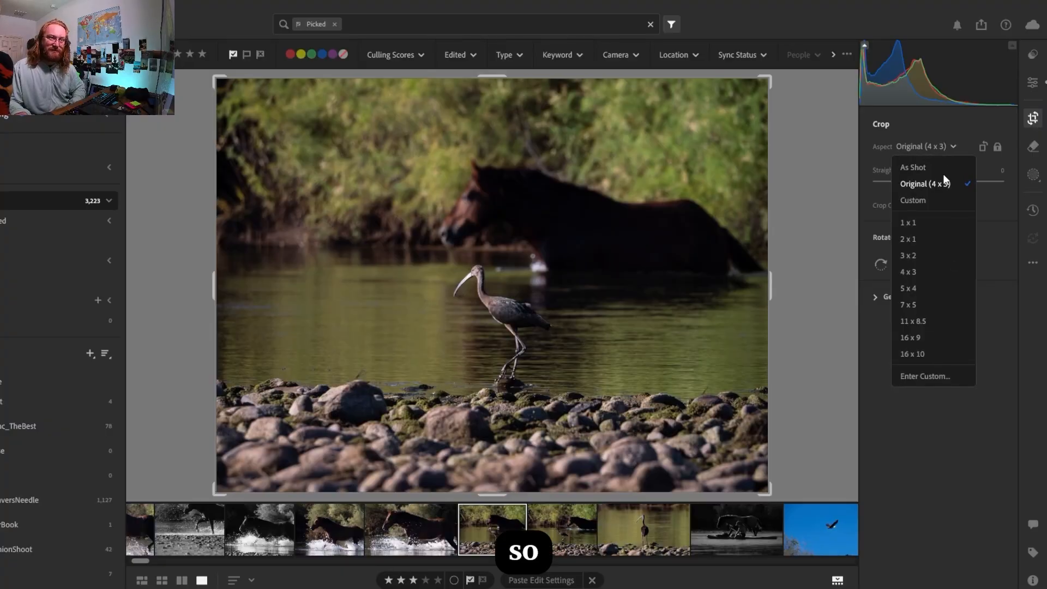
{"action": "left_click", "coordinate": [915, 339]}
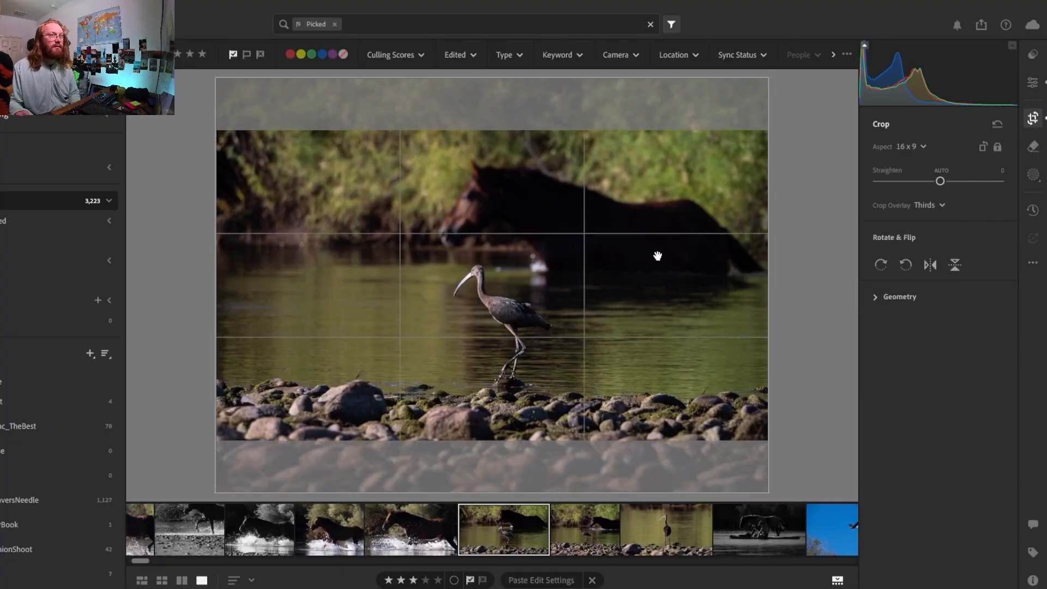
{"action": "left_click_drag", "start_coordinate": [619, 267], "coordinate": [620, 275]}
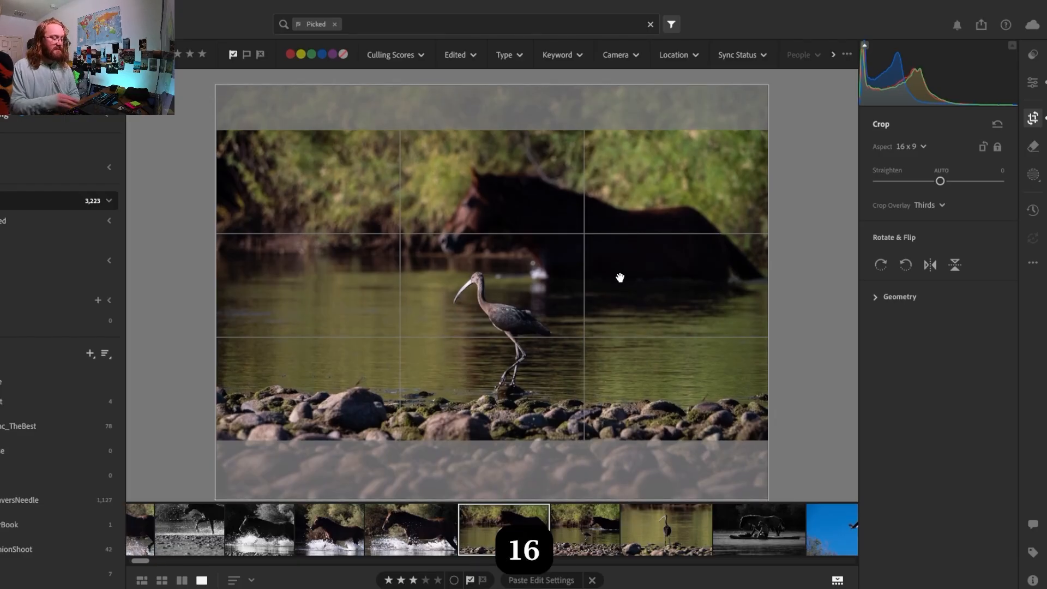
{"action": "key", "text": "Return"}
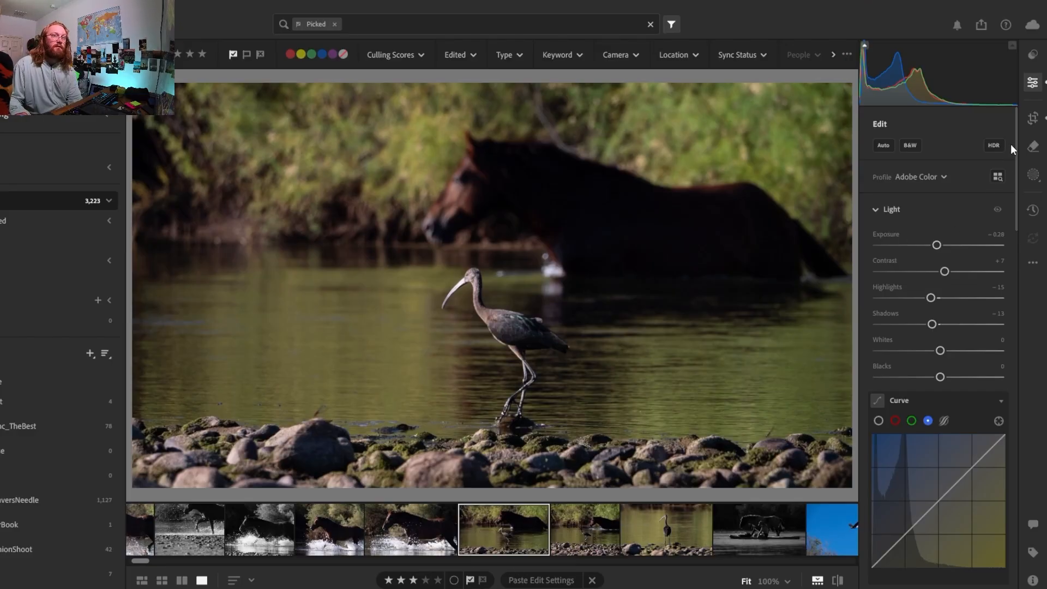
Shift the image up within the 16 x 9 crop to include more foreground rocks, and apply the crop
{"action": "left_click", "coordinate": [1033, 118]}
{"action": "key", "text": "Up"}
{"action": "key", "text": "Up"}
{"action": "key", "text": "Up"}
{"action": "key", "text": "Up"}
{"action": "key", "text": "Up"}
{"action": "key", "text": "Up"}
{"action": "key", "text": "Up"}
{"action": "key", "text": "Up"}
{"action": "key", "text": "Up"}
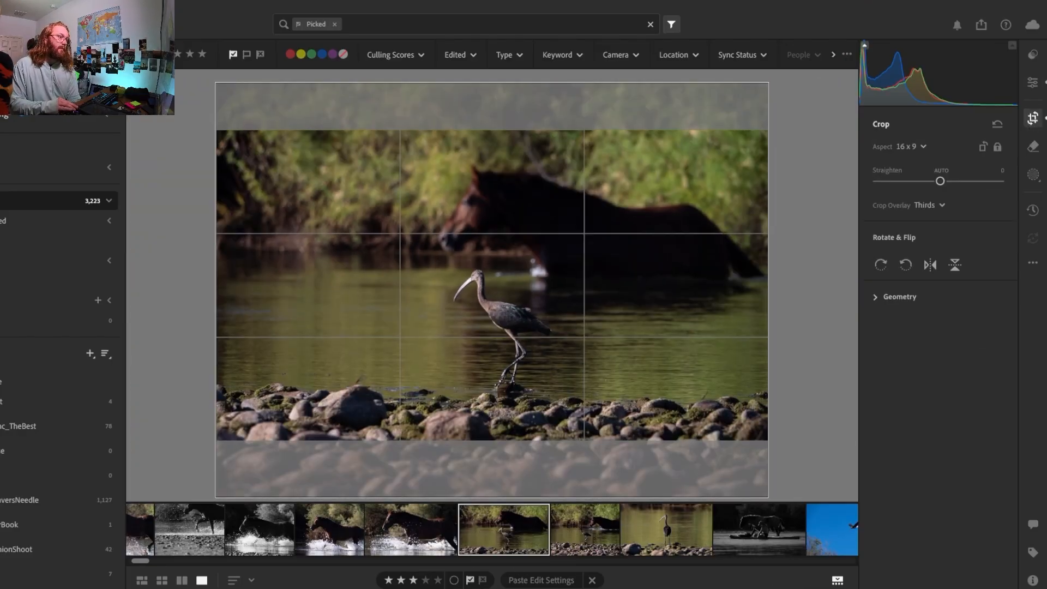
{"action": "key", "text": "Up"}
{"action": "key", "text": "Up"}
{"action": "key", "text": "Up"}
{"action": "key", "text": "Up"}
{"action": "key", "text": "Up"}
{"action": "key", "text": "Up"}
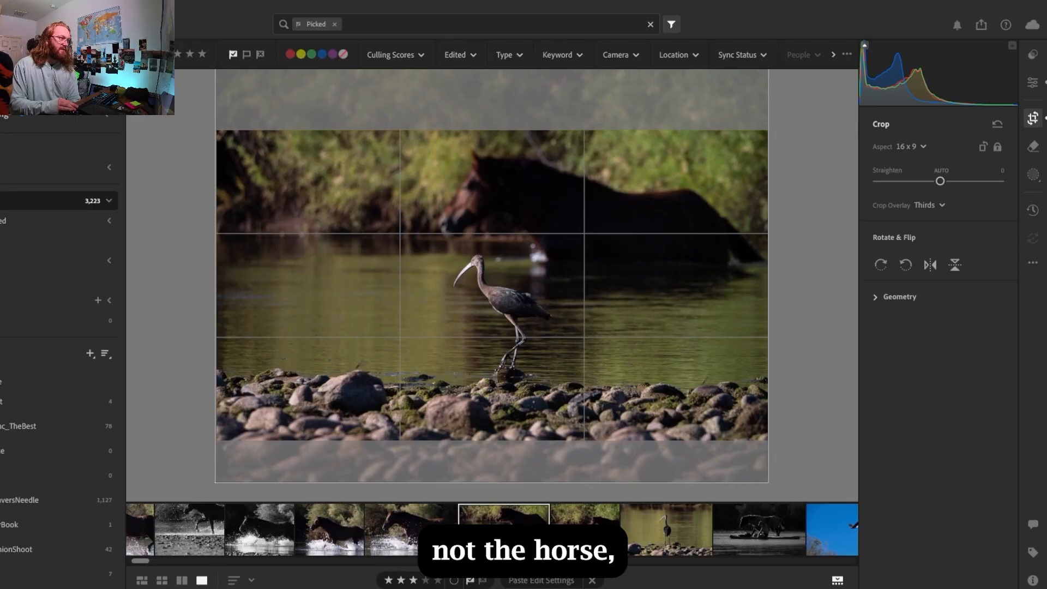
{"action": "key", "text": "Up"}
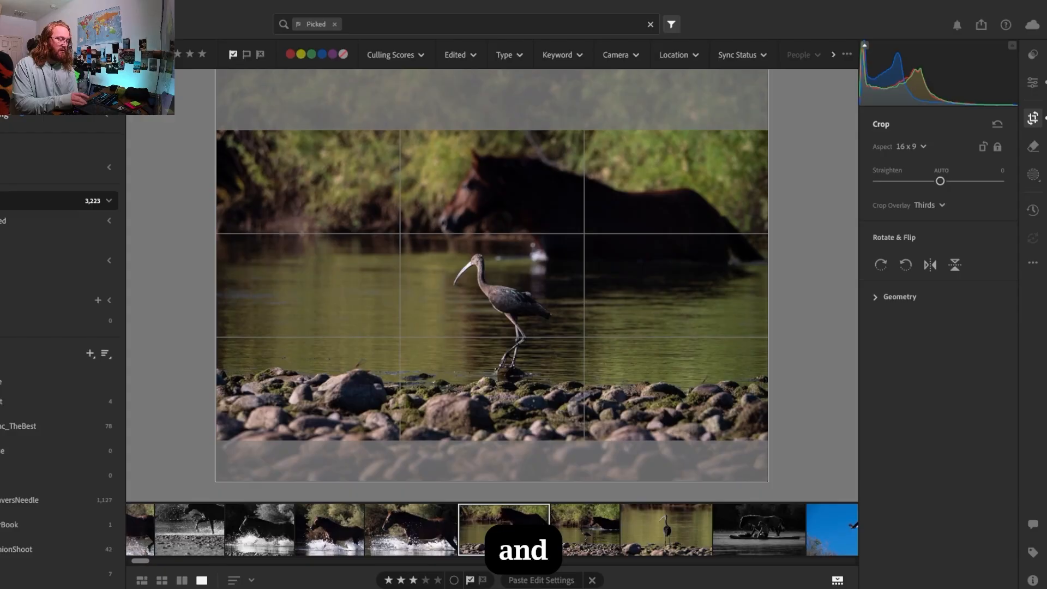
{"action": "key", "text": "Return"}
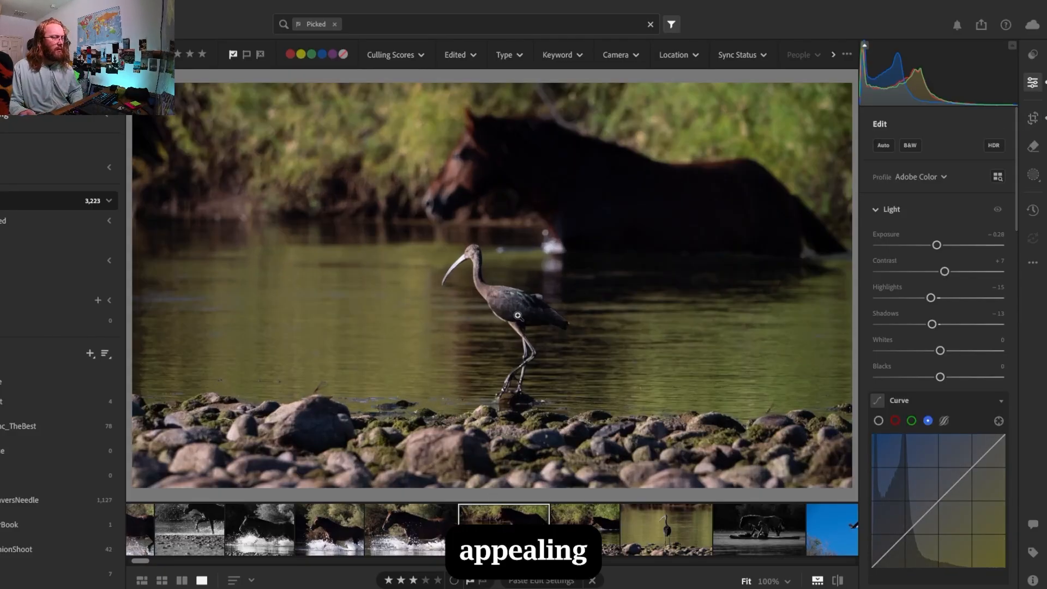
Straighten the ibis-and-horse photo to -1.06 within its 16 x 9 crop and apply the crop
{"action": "left_click", "coordinate": [1032, 118]}
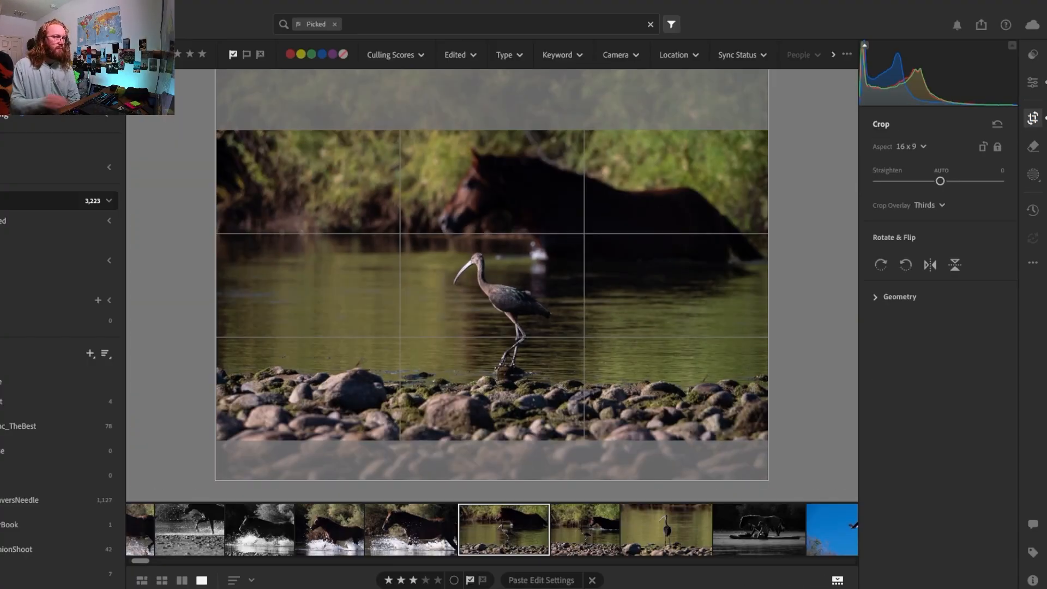
{"action": "key", "text": "e"}
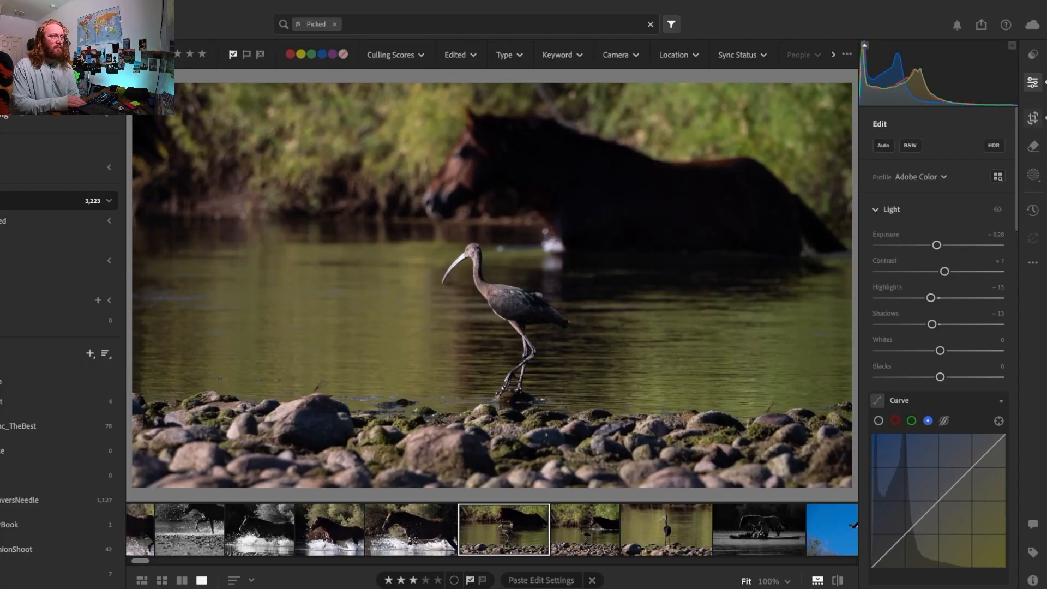
{"action": "left_click", "coordinate": [1032, 116]}
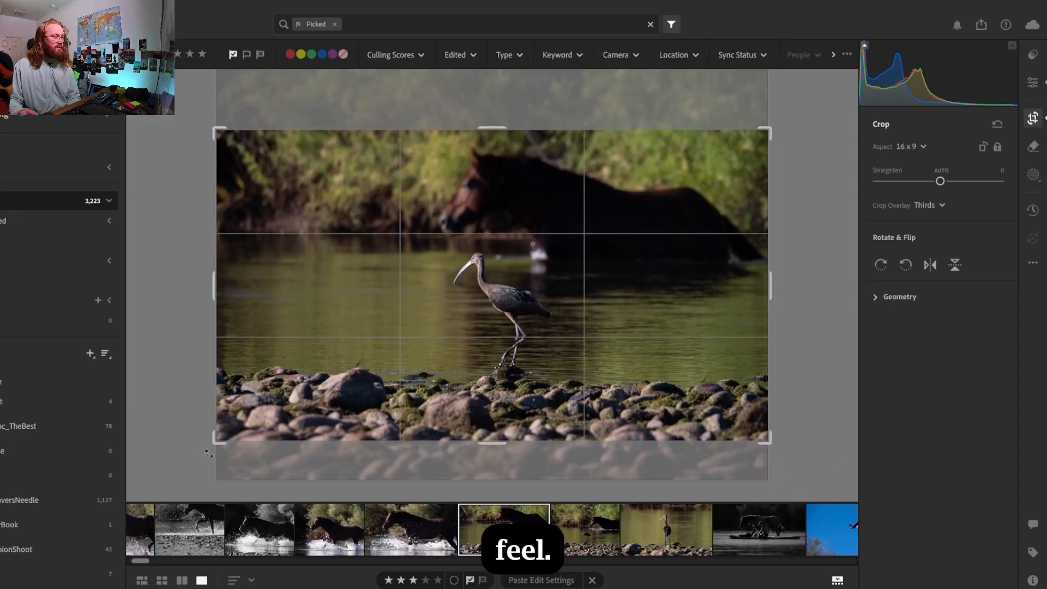
{"action": "mouse_move", "coordinate": [209, 454]}
{"action": "left_mouse_down"}
{"action": "mouse_move", "coordinate": [224, 456]}
{"action": "mouse_move", "coordinate": [212, 458]}
{"action": "left_mouse_up"}
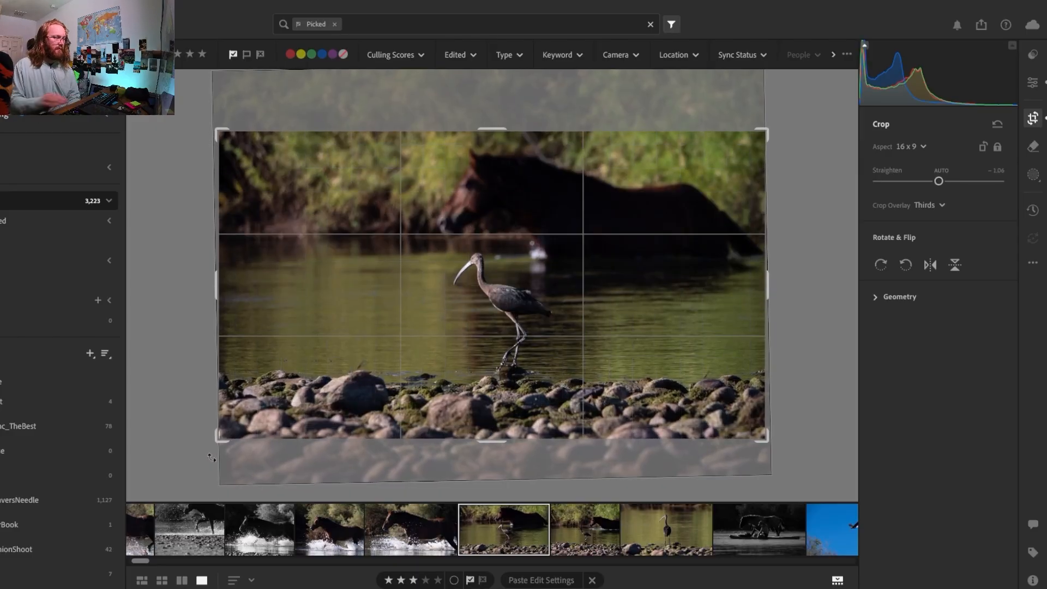
{"action": "key", "text": "Return"}
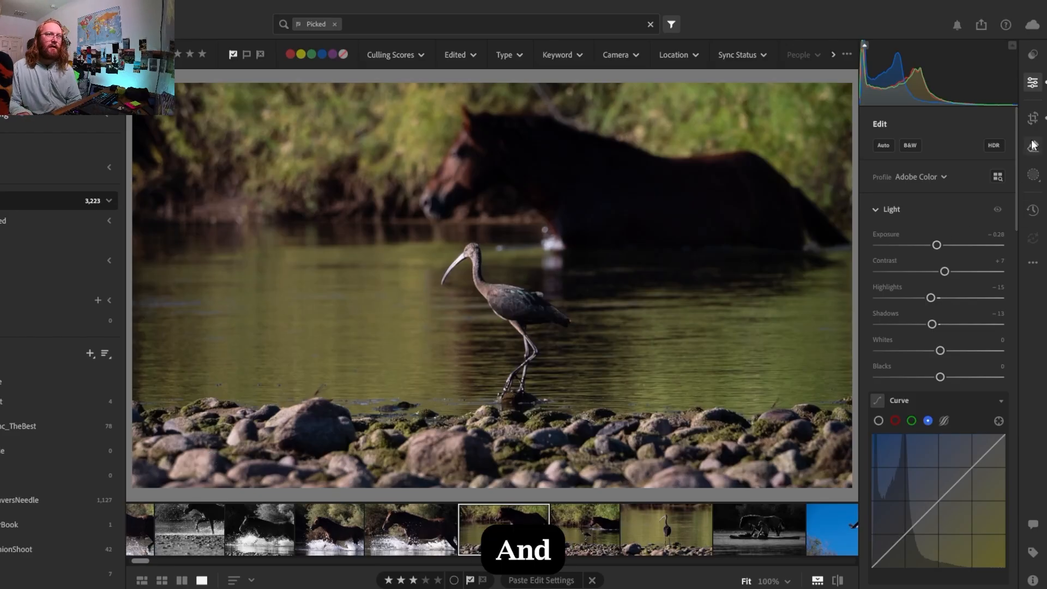
Shift the image slightly up within the 16 x 9 crop and apply it
{"action": "left_click", "coordinate": [1031, 120]}
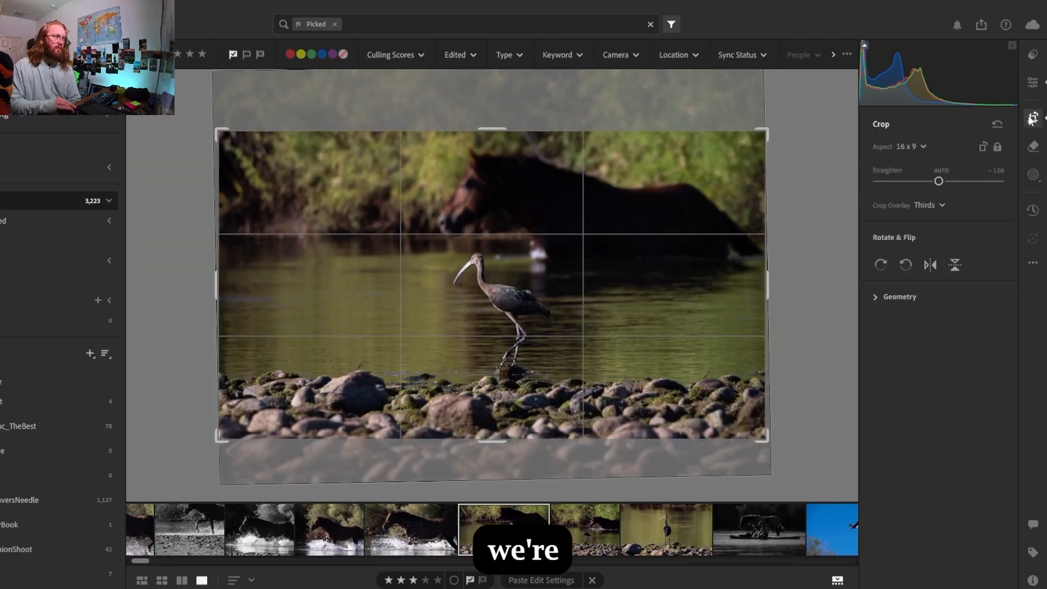
{"action": "key", "text": "Down"}
{"action": "key", "text": "Down"}
{"action": "key", "text": "Down"}
{"action": "key", "text": "Down"}
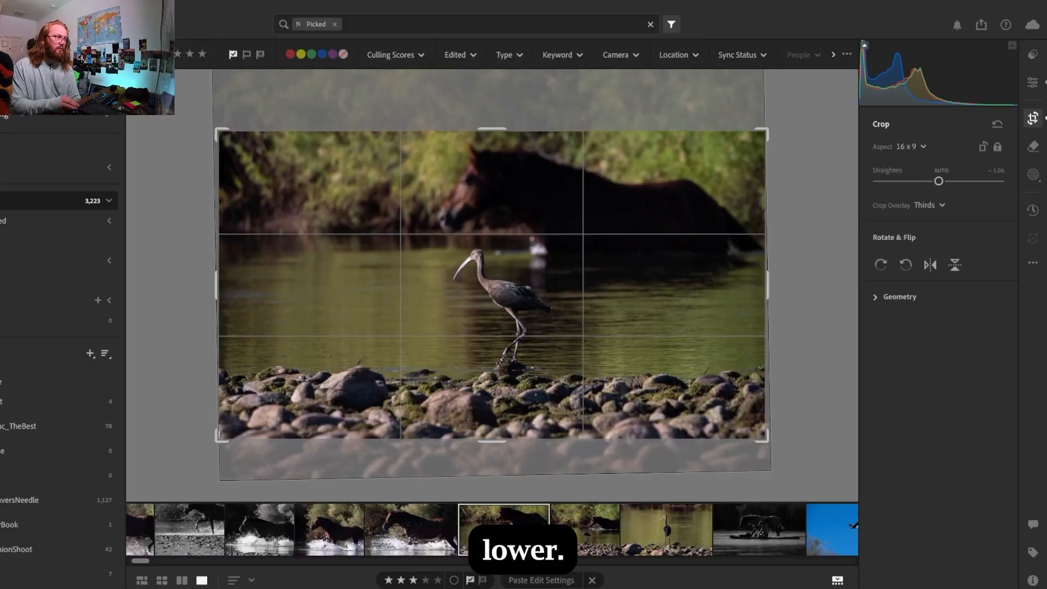
{"action": "key", "text": "Return"}
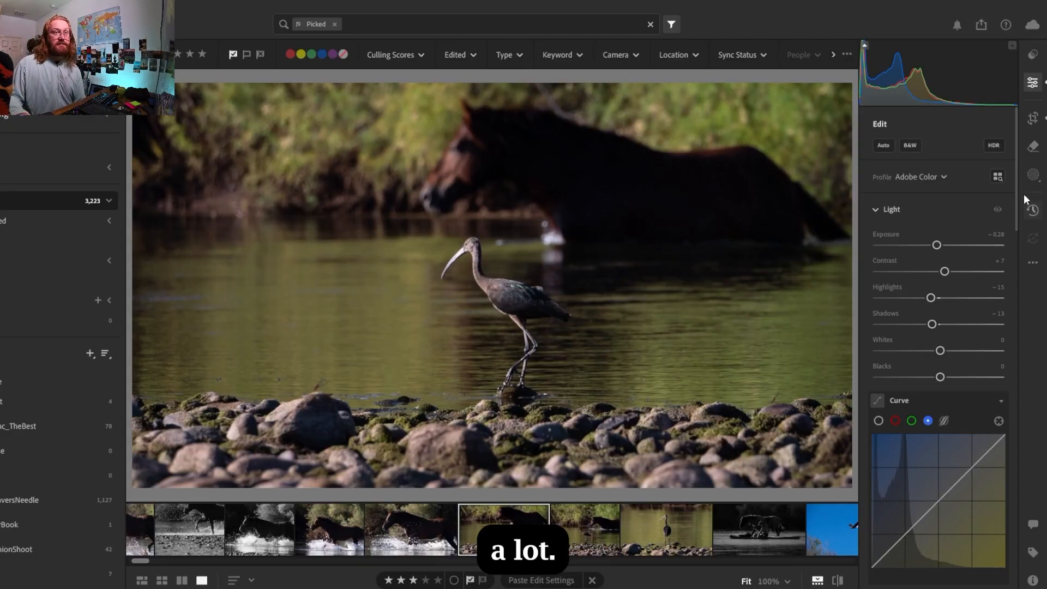
Create a Subject mask and add a Brush component that subtracts from it
{"action": "left_click", "coordinate": [1034, 177]}
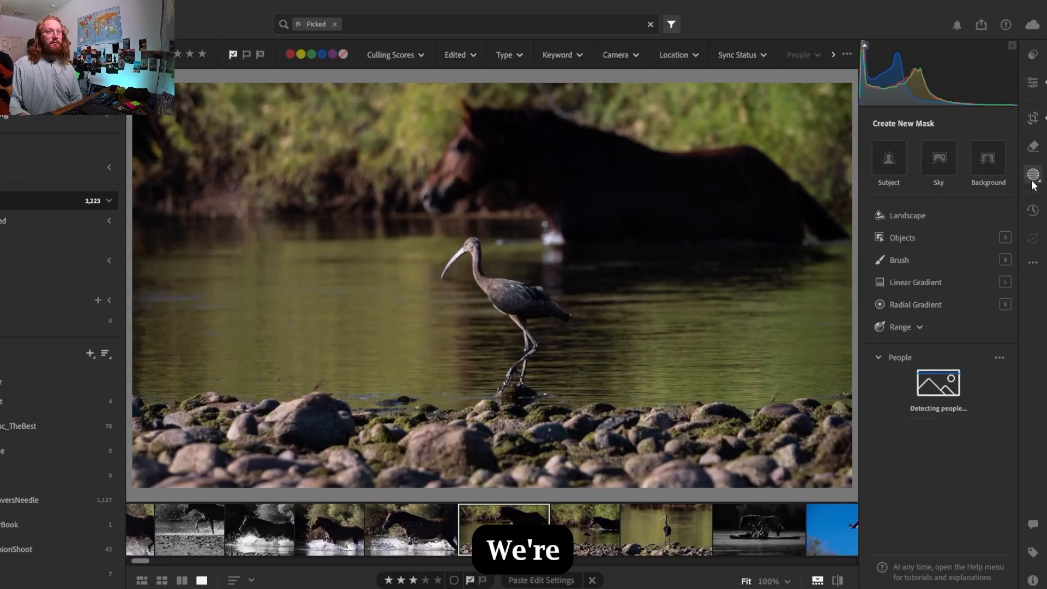
{"action": "left_click", "coordinate": [888, 162]}
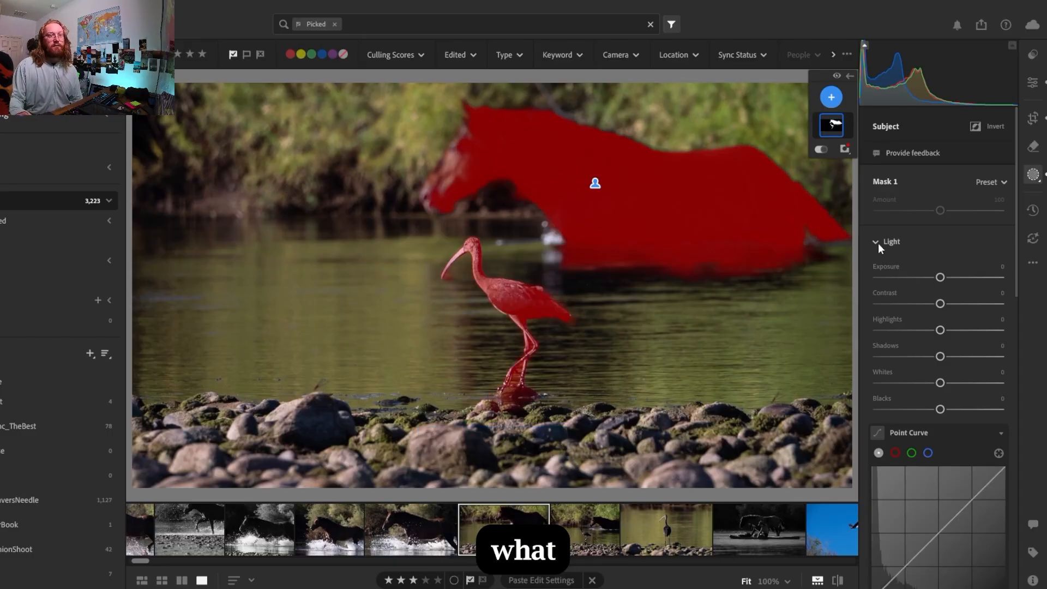
{"action": "left_click", "coordinate": [834, 130]}
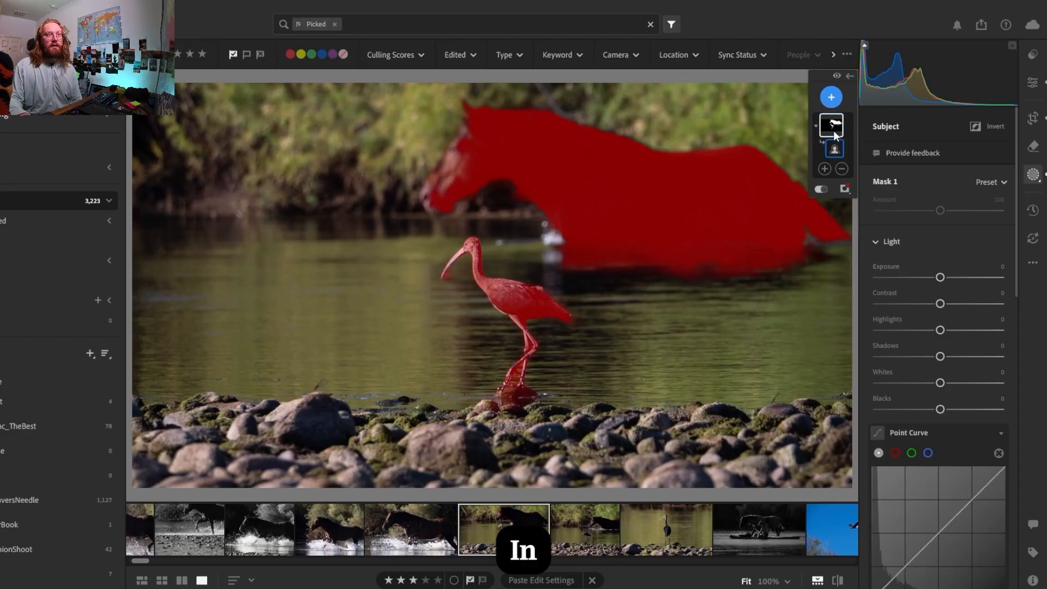
{"action": "left_click", "coordinate": [842, 169]}
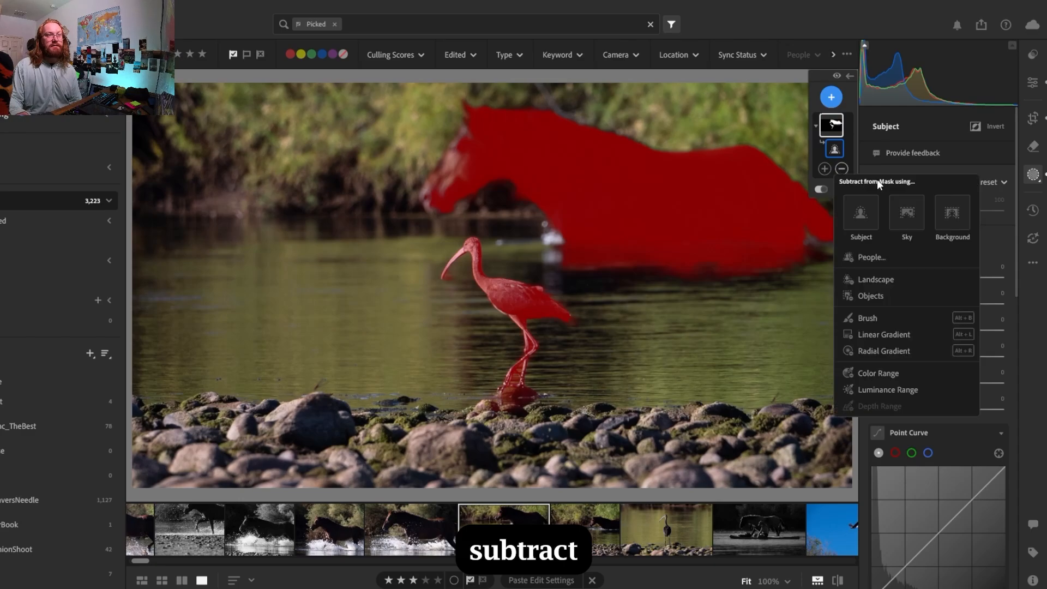
{"action": "left_click", "coordinate": [863, 319]}
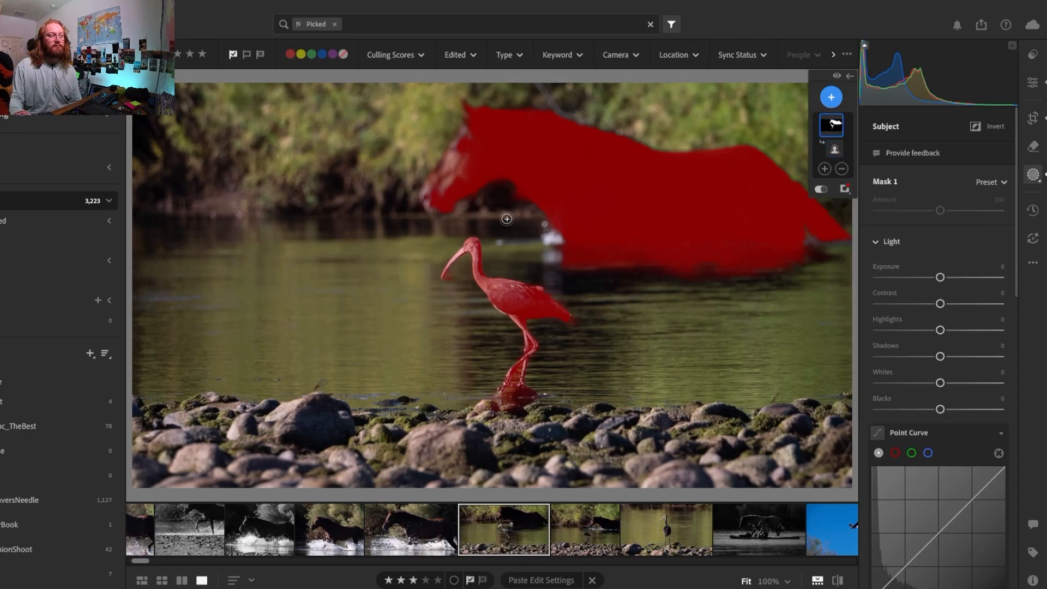
Subtract the horse from the mask with a size 33 brush at feather 0, flow 100 and density 100
{"action": "scroll", "coordinate": [702, 235], "scroll_direction": "up", "scroll_amount": 10}
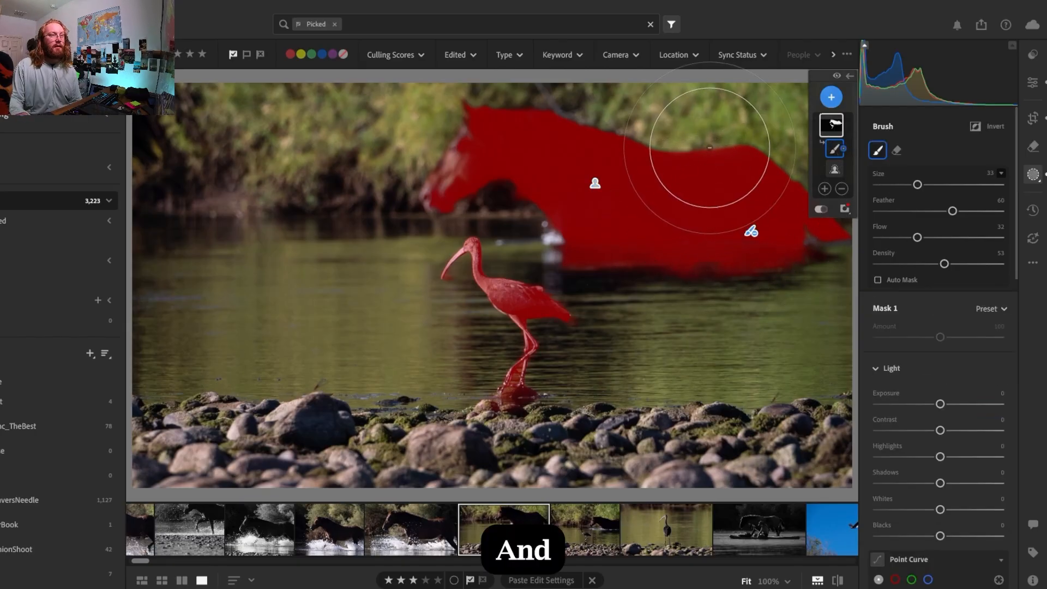
{"action": "left_click_drag", "start_coordinate": [952, 210], "coordinate": [878, 211]}
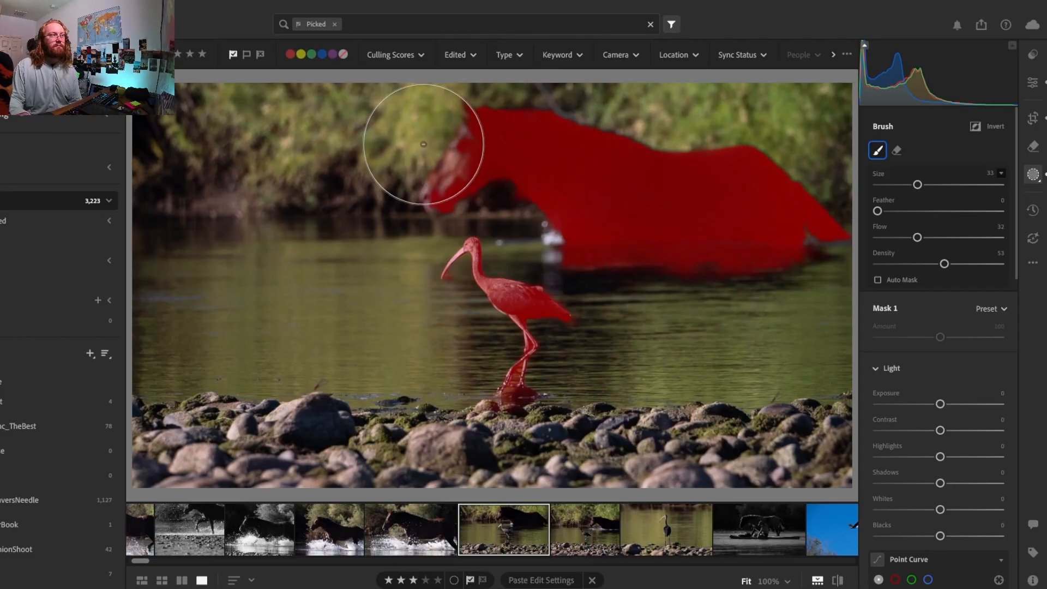
{"action": "left_click", "coordinate": [897, 151]}
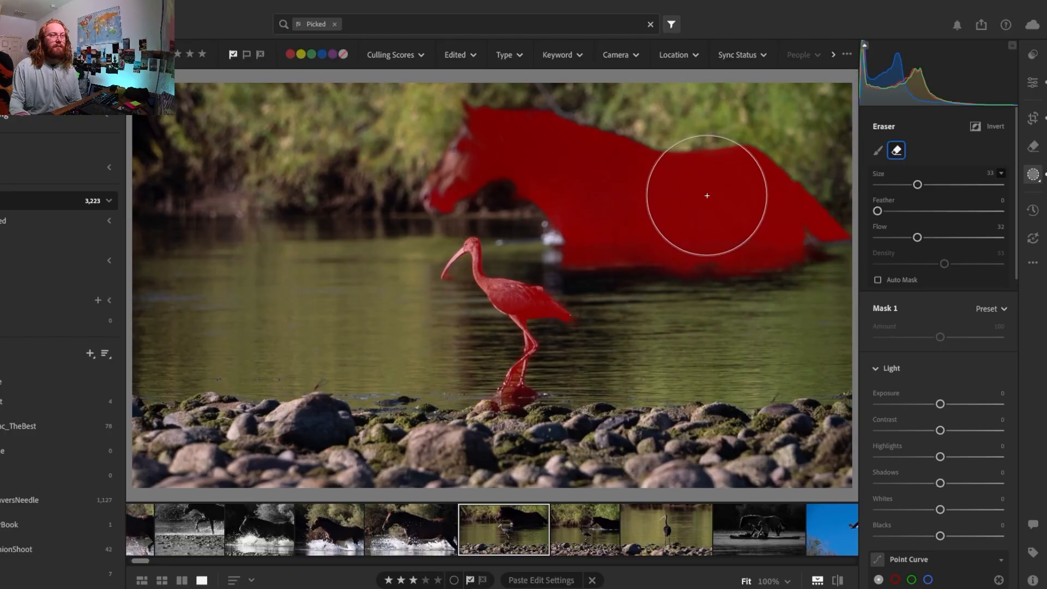
{"action": "left_click", "coordinate": [878, 150]}
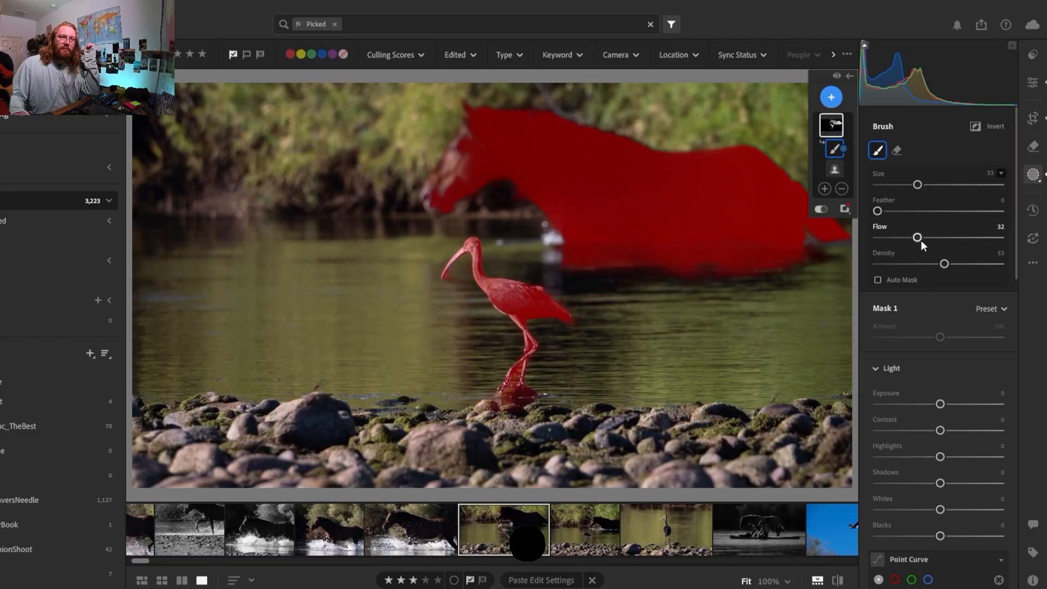
{"action": "left_click_drag", "start_coordinate": [917, 237], "coordinate": [1003, 238]}
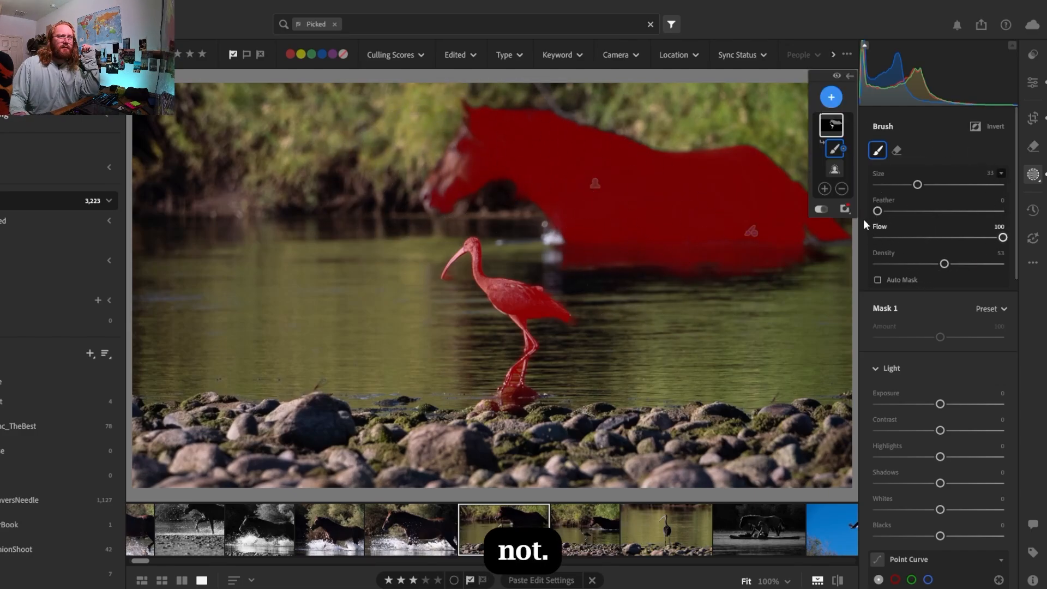
{"action": "left_click_drag", "start_coordinate": [948, 263], "coordinate": [998, 266]}
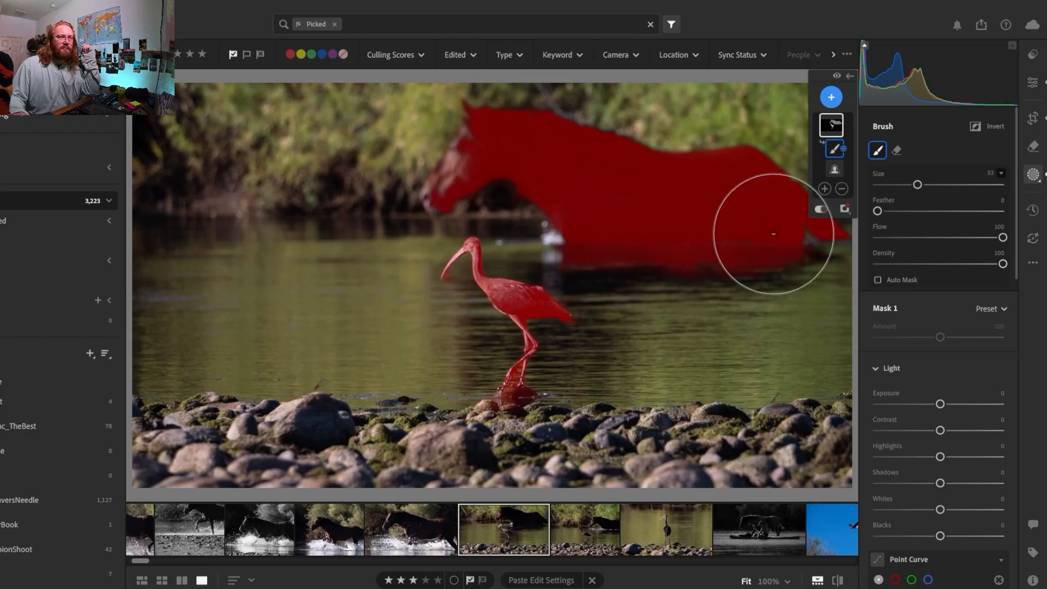
{"action": "mouse_move", "coordinate": [771, 245]}
{"action": "left_mouse_down"}
{"action": "mouse_move", "coordinate": [732, 227]}
{"action": "mouse_move", "coordinate": [669, 188]}
{"action": "mouse_move", "coordinate": [763, 198]}
{"action": "mouse_move", "coordinate": [818, 249]}
{"action": "mouse_move", "coordinate": [784, 212]}
{"action": "mouse_move", "coordinate": [550, 189]}
{"action": "mouse_move", "coordinate": [613, 236]}
{"action": "mouse_move", "coordinate": [604, 217]}
{"action": "mouse_move", "coordinate": [611, 238]}
{"action": "mouse_move", "coordinate": [685, 171]}
{"action": "mouse_move", "coordinate": [447, 158]}
{"action": "left_mouse_up"}
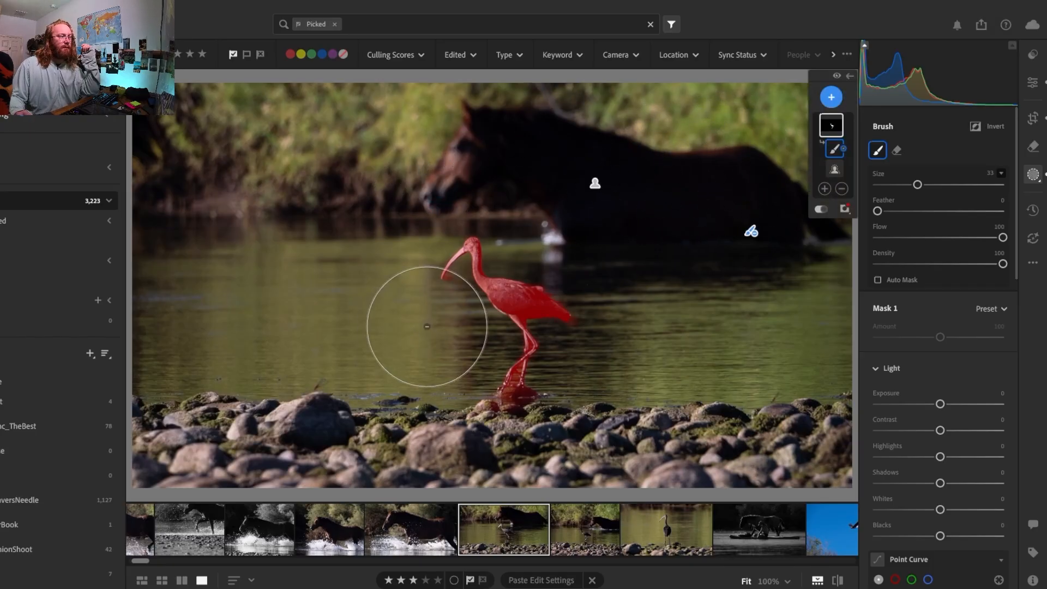
Subtract the mask spill beside the tip of the ibis's beak with a size 27 brush
{"action": "key", "text": "z"}
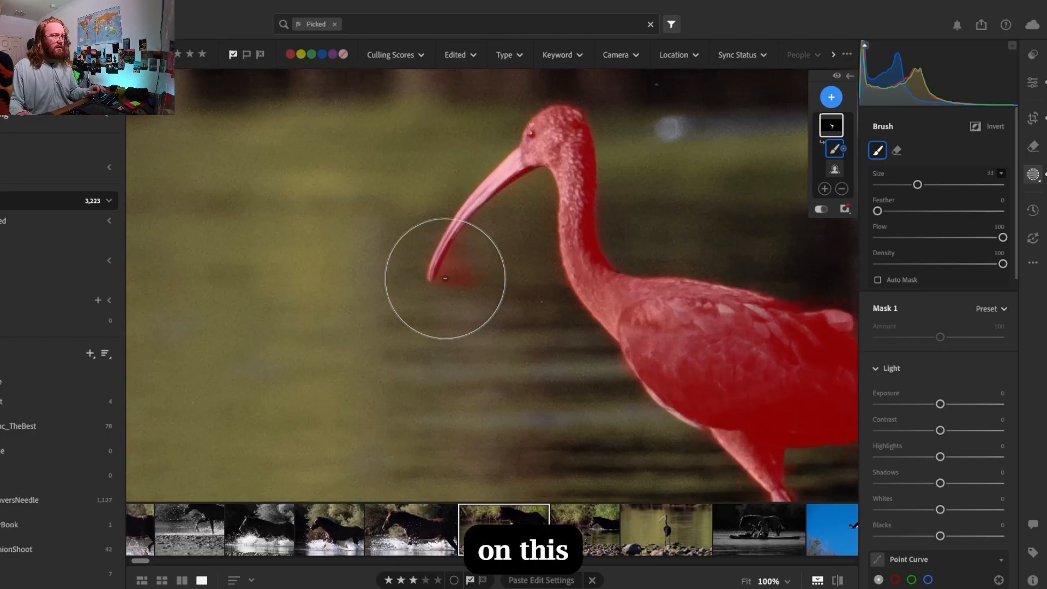
{"action": "key", "text": "bracketleft"}
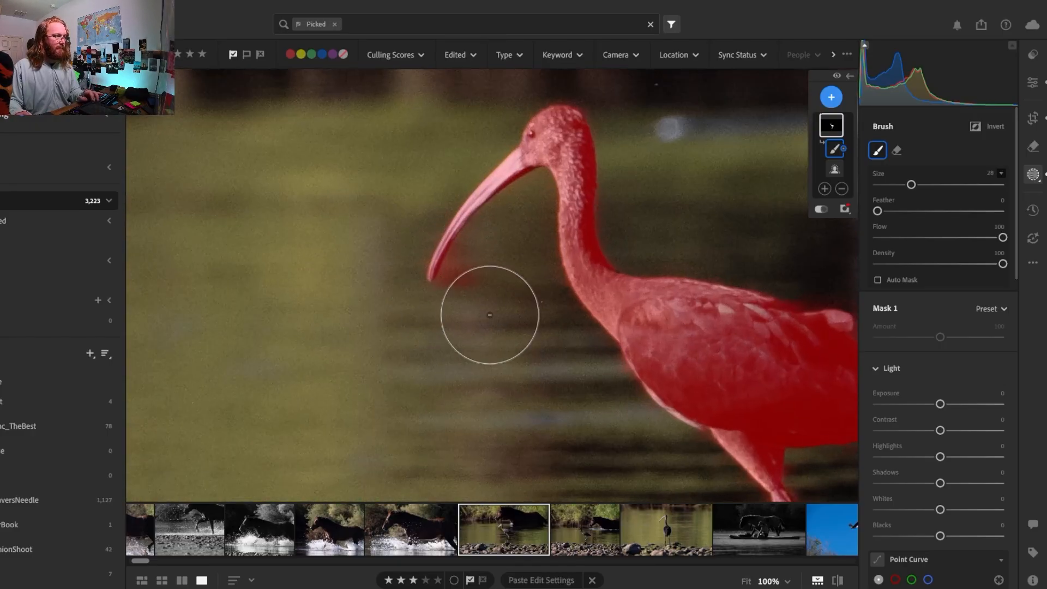
{"action": "key", "text": "bracketleft"}
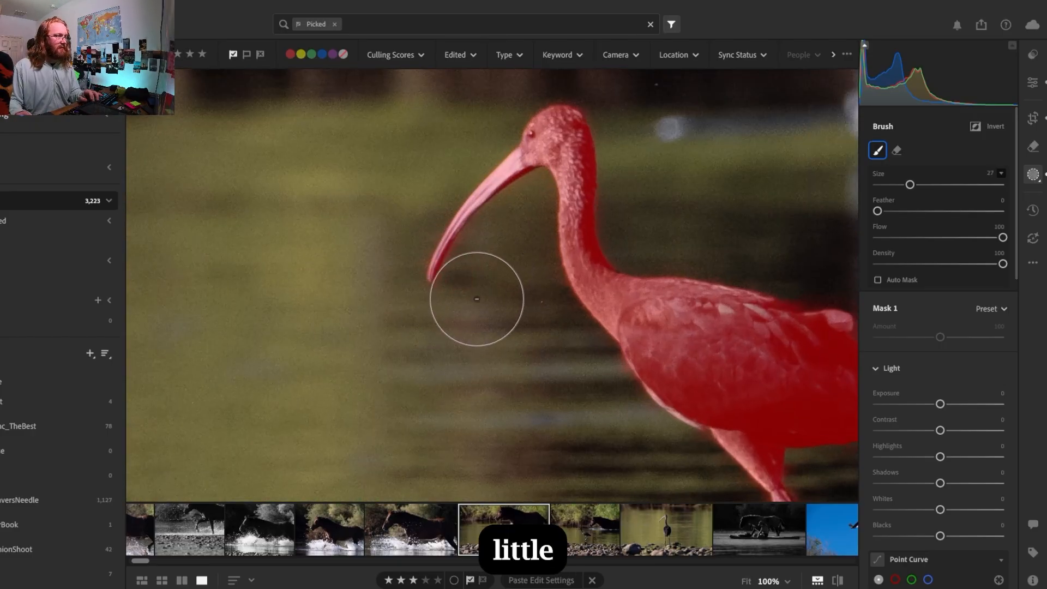
{"action": "mouse_move", "coordinate": [497, 264]}
{"action": "left_mouse_down"}
{"action": "mouse_move", "coordinate": [499, 301]}
{"action": "mouse_move", "coordinate": [525, 416]}
{"action": "left_mouse_up"}
Subtract the water in the gap between the ibis's lower legs, just below where they cross, using a size 4 brush
{"action": "key", "text": "space"}
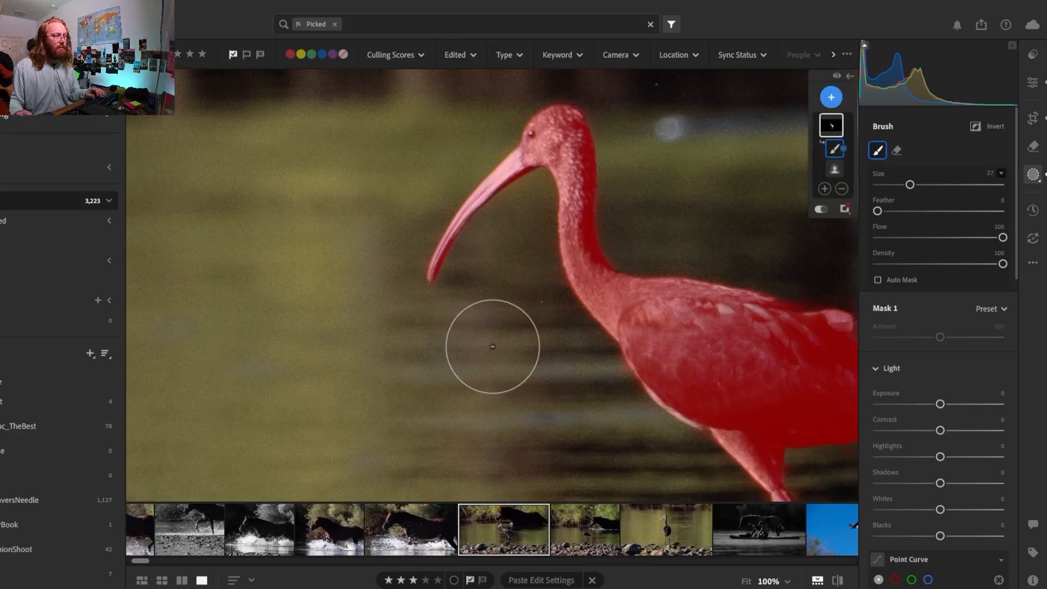
{"action": "mouse_move", "coordinate": [493, 346]}
{"action": "left_mouse_down"}
{"action": "mouse_move", "coordinate": [486, 423]}
{"action": "mouse_move", "coordinate": [276, 169]}
{"action": "left_mouse_up"}
{"action": "key", "text": "space"}
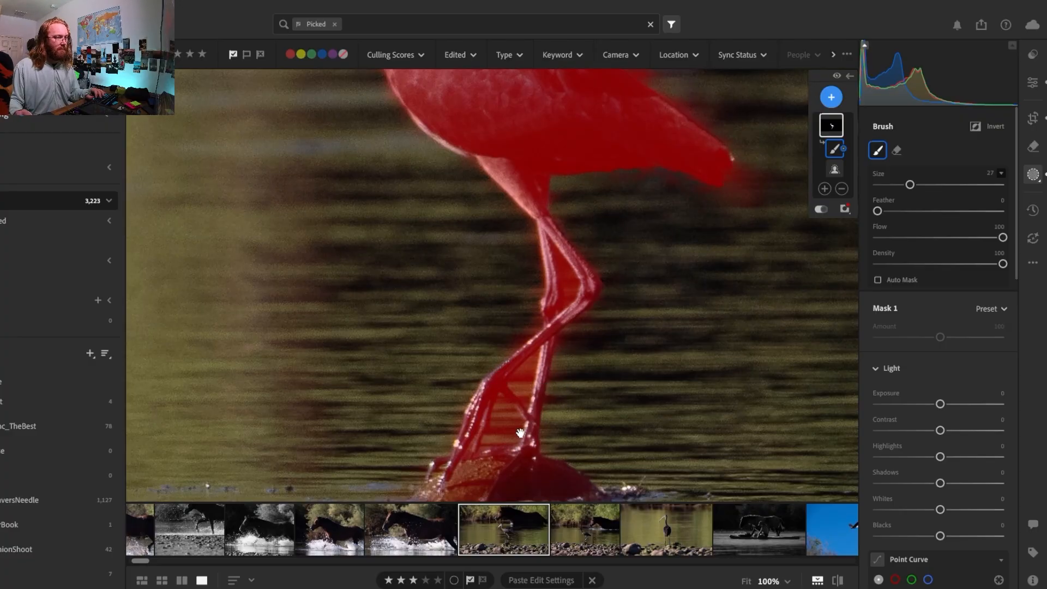
{"action": "mouse_move", "coordinate": [519, 433]}
{"action": "left_mouse_down"}
{"action": "mouse_move", "coordinate": [455, 262]}
{"action": "mouse_move", "coordinate": [465, 261]}
{"action": "mouse_move", "coordinate": [477, 328]}
{"action": "left_mouse_up"}
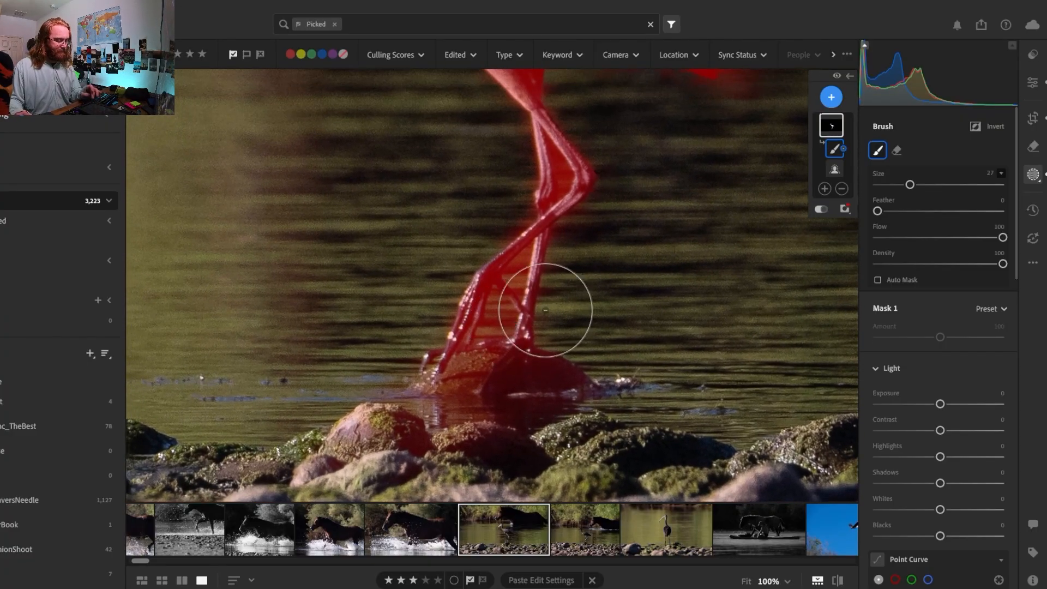
{"action": "key", "text": "bracketleft"}
{"action": "key", "text": "bracketleft"}
{"action": "key", "text": "bracketleft"}
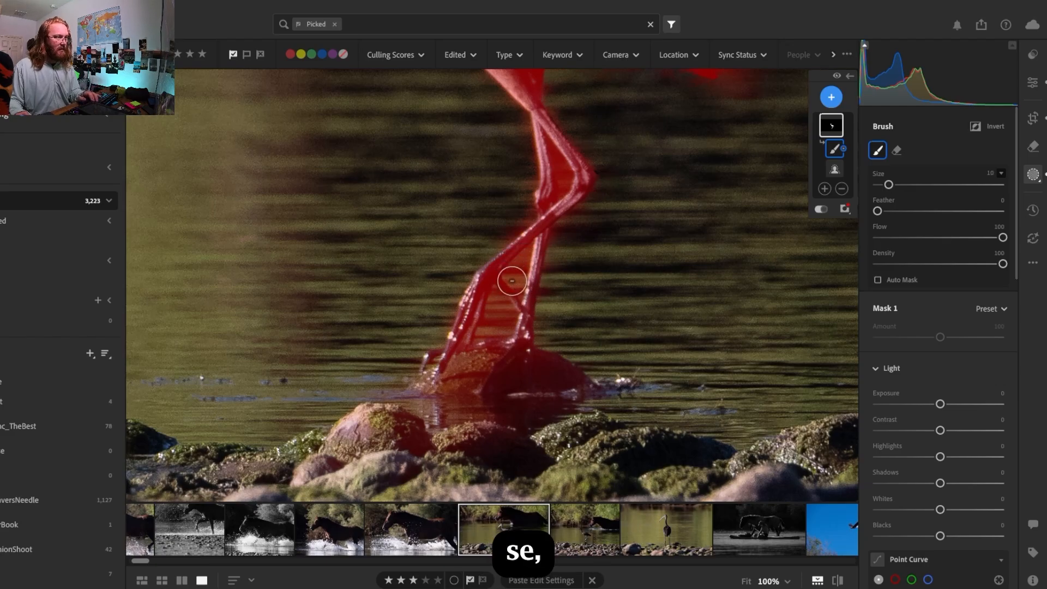
{"action": "key", "text": "bracketleft"}
{"action": "key", "text": "bracketleft"}
{"action": "key", "text": "bracketleft"}
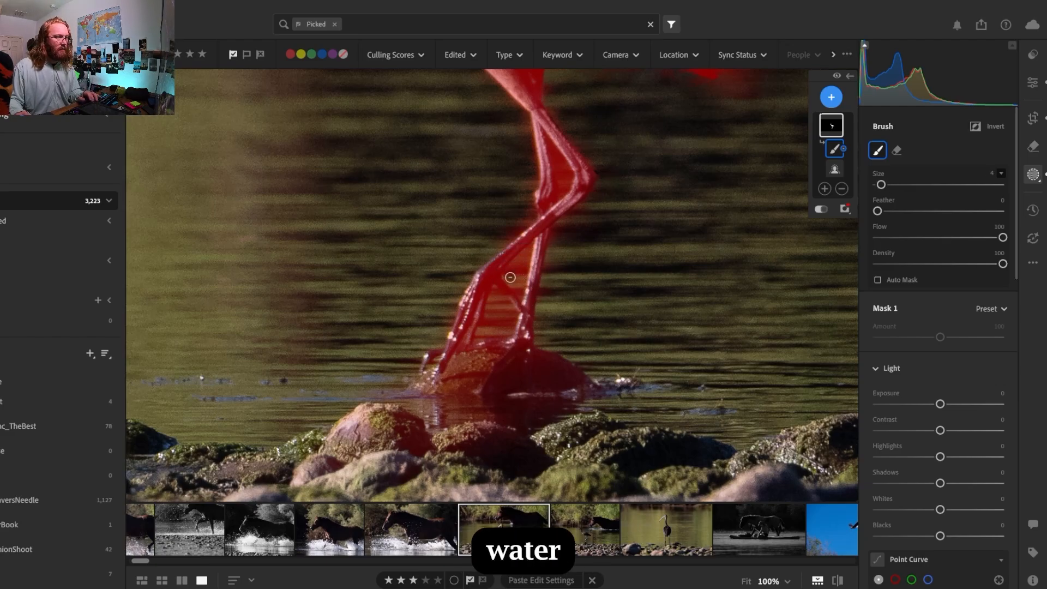
{"action": "left_click_drag", "start_coordinate": [509, 278], "coordinate": [520, 265]}
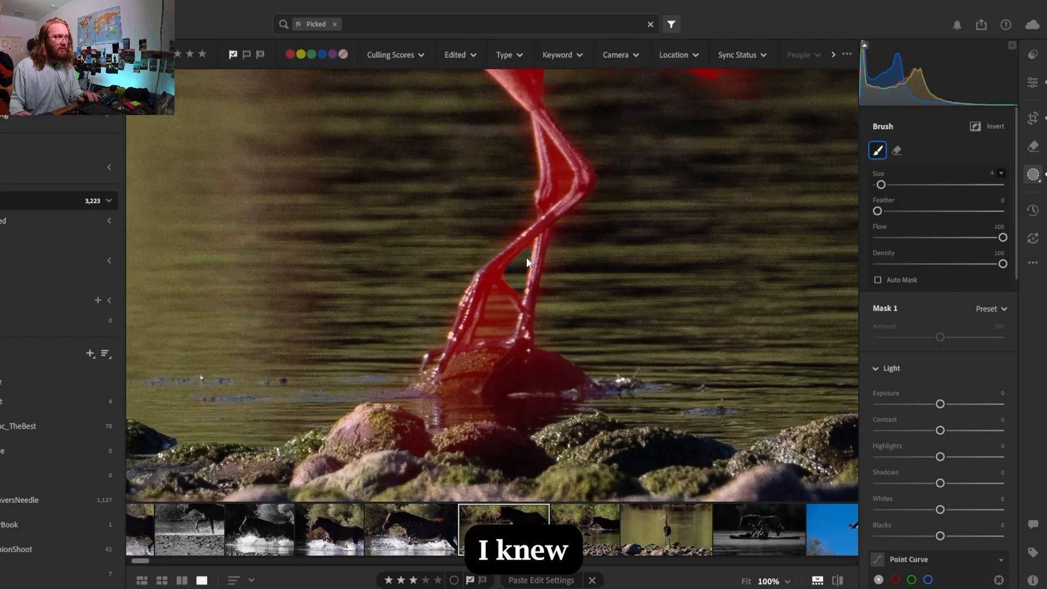
Subtract the remaining water patch between the ibis's lower legs, just above the rock, using a size 5 brush
{"action": "scroll", "coordinate": [528, 254], "scroll_direction": "down", "scroll_amount": 2}
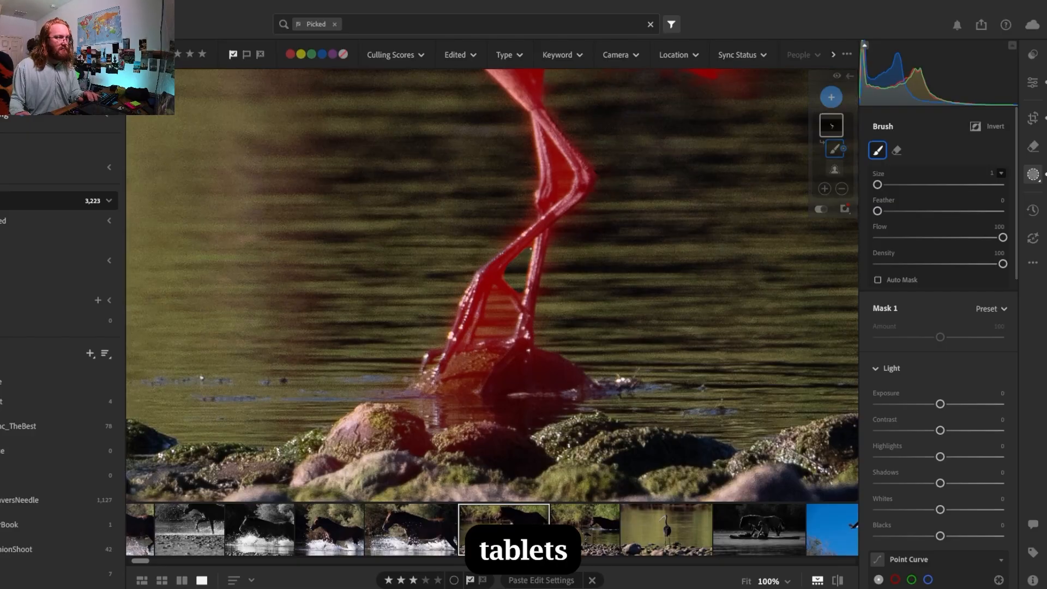
{"action": "scroll", "coordinate": [527, 251], "scroll_direction": "down", "scroll_amount": 1}
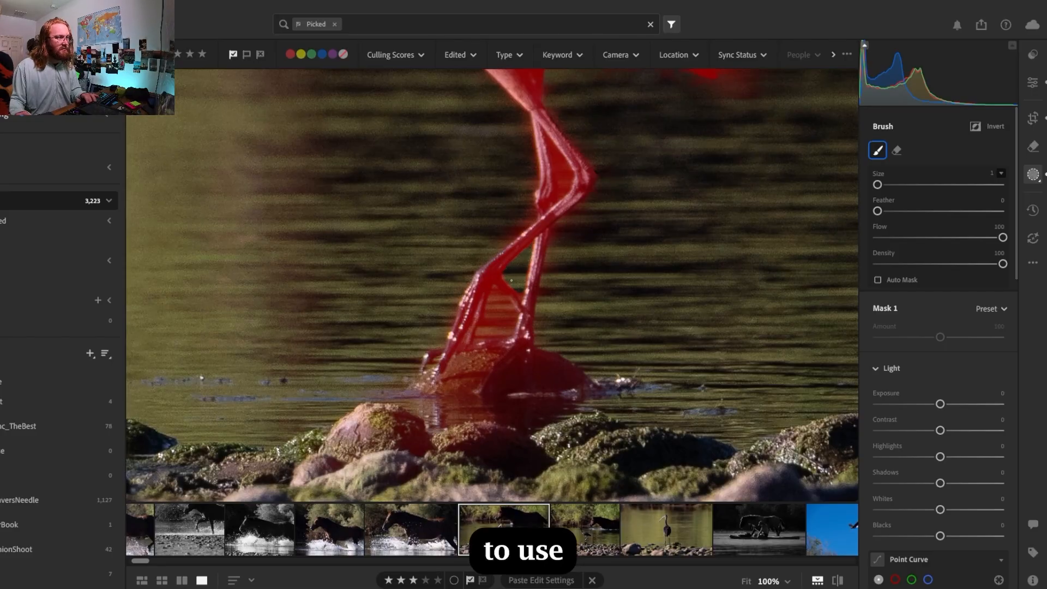
{"action": "scroll", "coordinate": [511, 280], "scroll_direction": "up", "scroll_amount": 4}
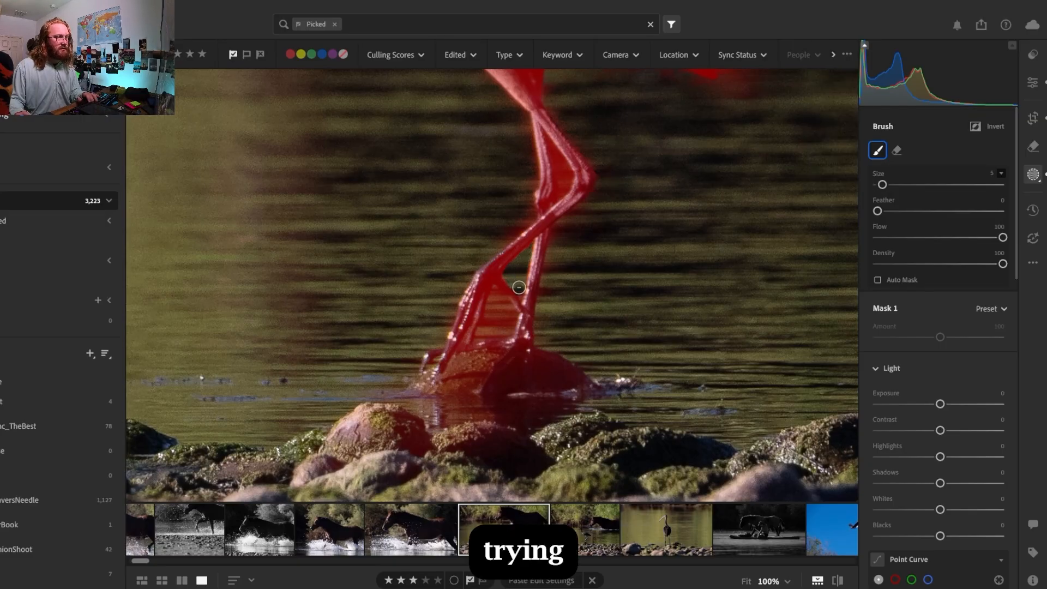
{"action": "left_click", "coordinate": [495, 297], "text": "alt"}
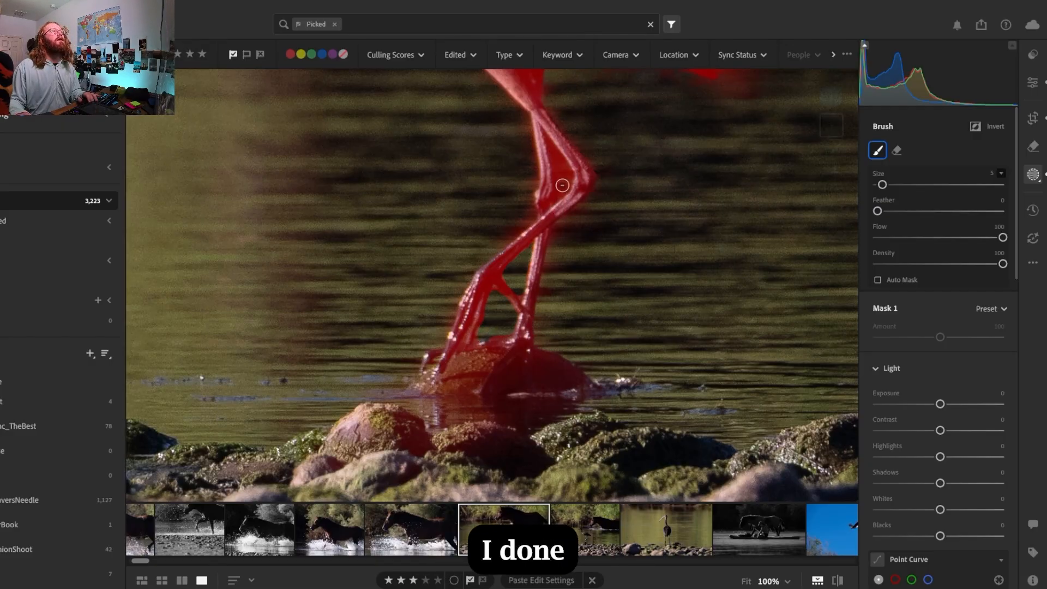
Subtract the water in the gap between the ibis's upper legs, above where they cross, using size 3 and size 2 brushes
{"action": "scroll", "coordinate": [562, 184], "scroll_direction": "down", "scroll_amount": 2}
{"action": "left_click_drag", "start_coordinate": [563, 183], "coordinate": [555, 160]}
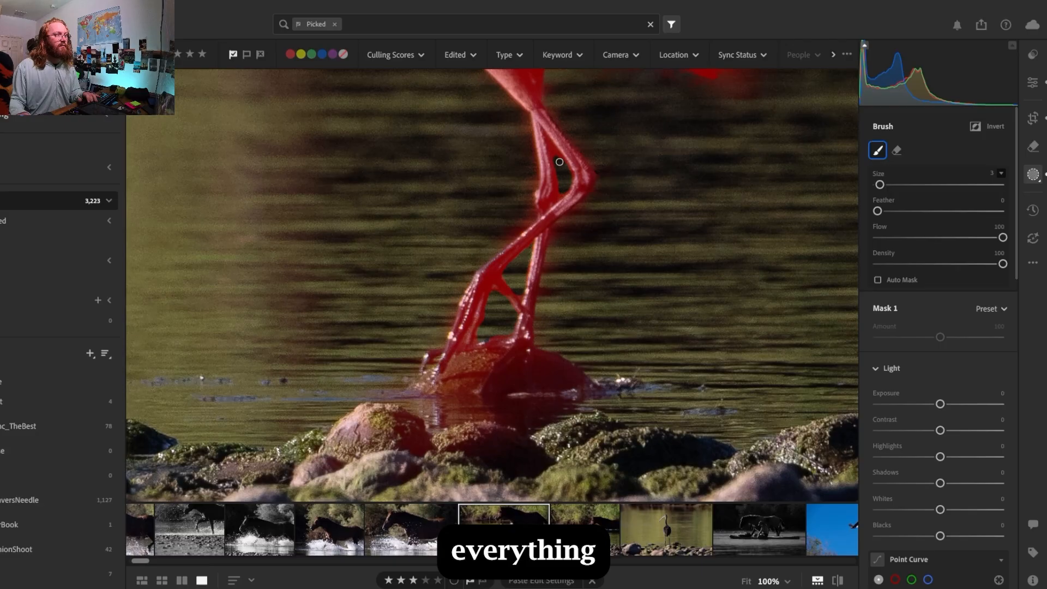
{"action": "left_click_drag", "start_coordinate": [561, 159], "coordinate": [554, 163]}
{"action": "key", "text": "bracketleft"}
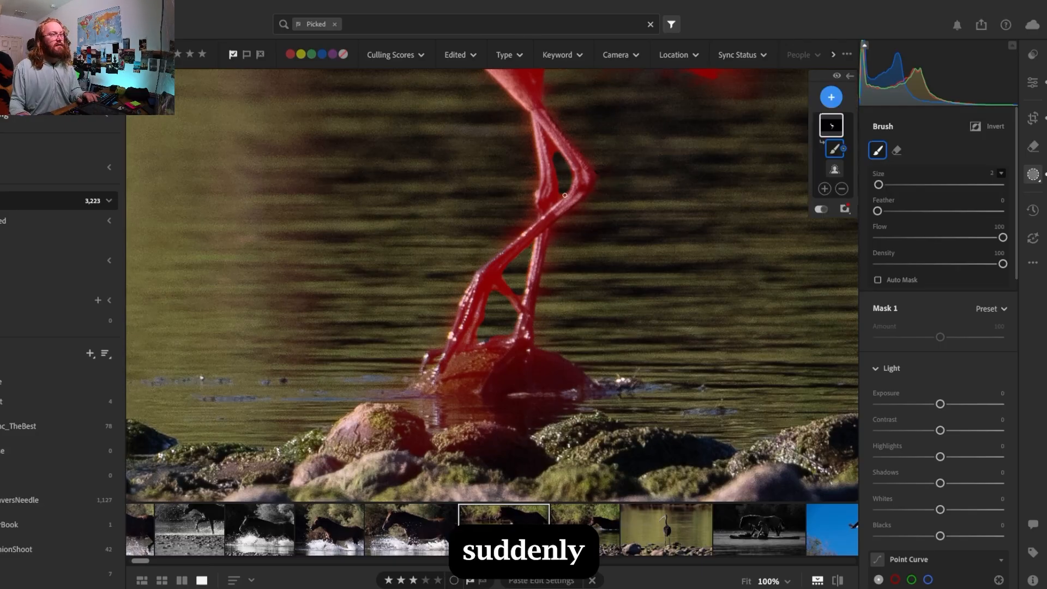
{"action": "mouse_move", "coordinate": [560, 191]}
{"action": "left_mouse_down"}
{"action": "mouse_move", "coordinate": [570, 173]}
{"action": "mouse_move", "coordinate": [551, 146]}
{"action": "left_mouse_up"}
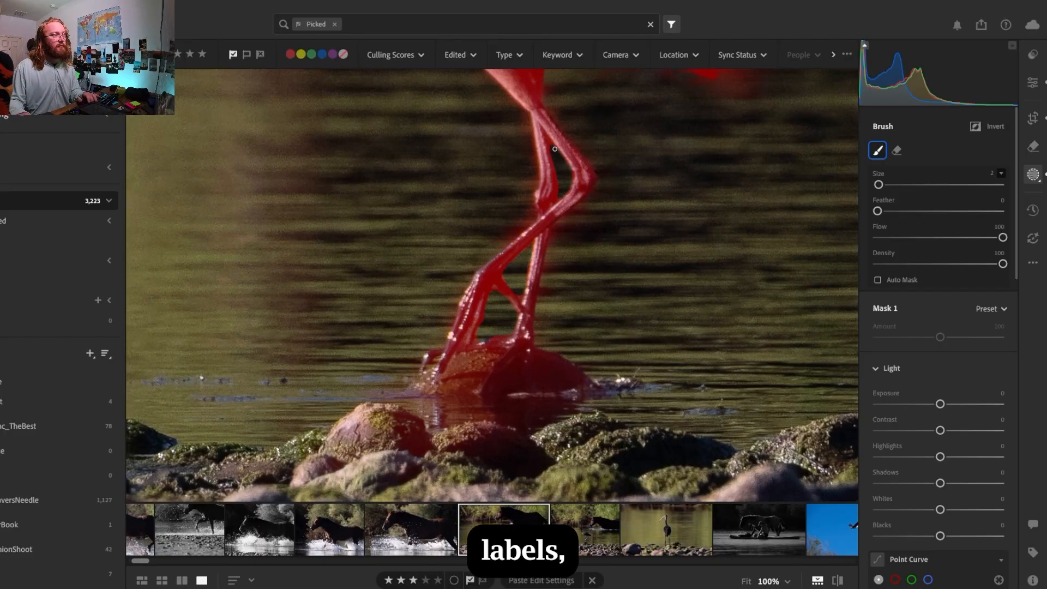
Subtract the mask spill around the ibis's tail tip and along the upper edge of its folded wing with a size 11 brush
{"action": "key", "text": "space"}
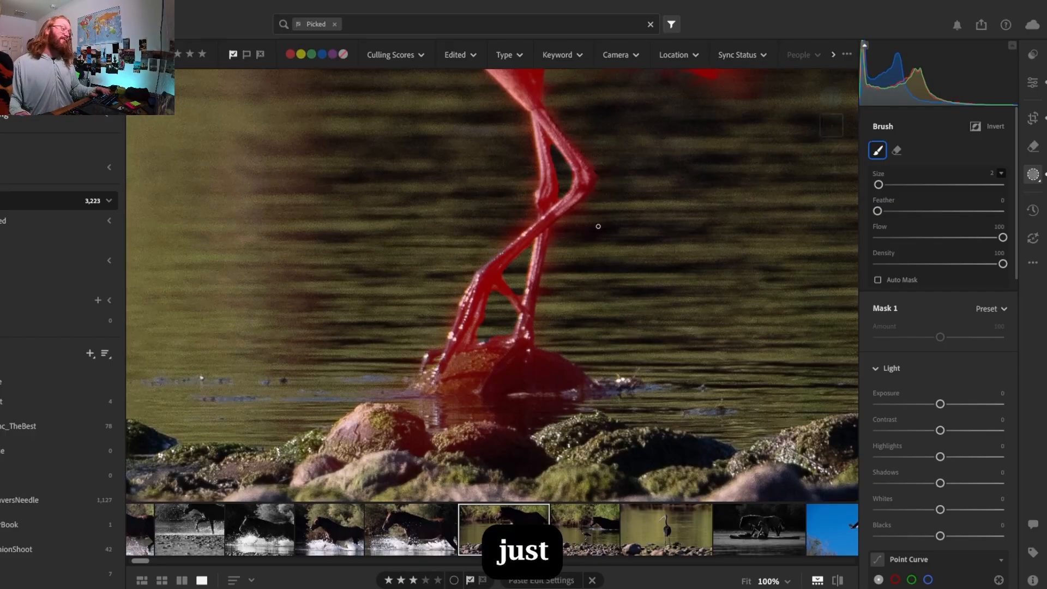
{"action": "left_click_drag", "start_coordinate": [673, 195], "coordinate": [608, 423]}
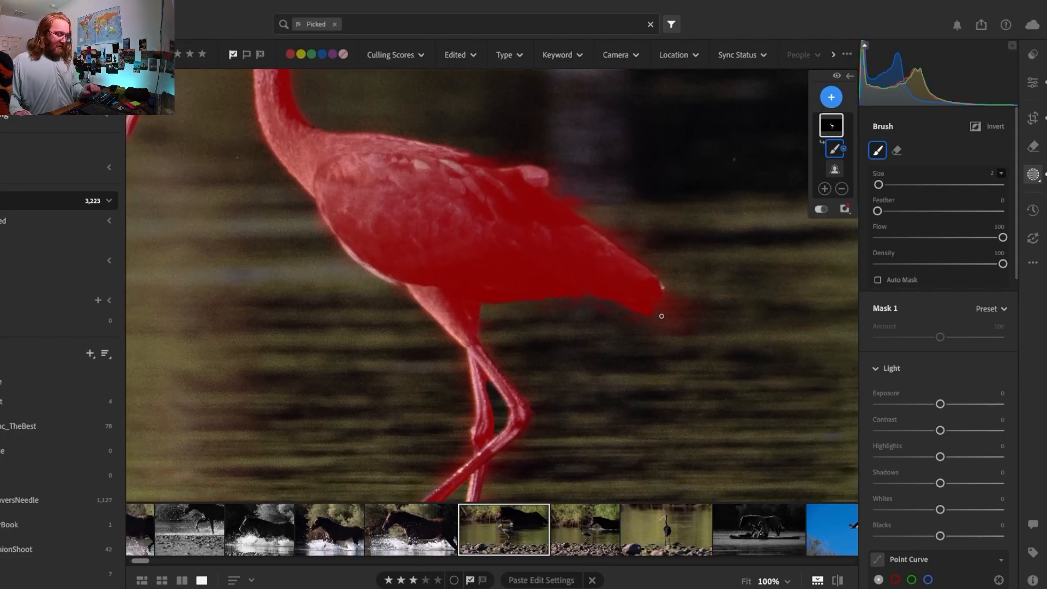
{"action": "key", "text": "bracketright"}
{"action": "key", "text": "bracketright"}
{"action": "key", "text": "bracketright"}
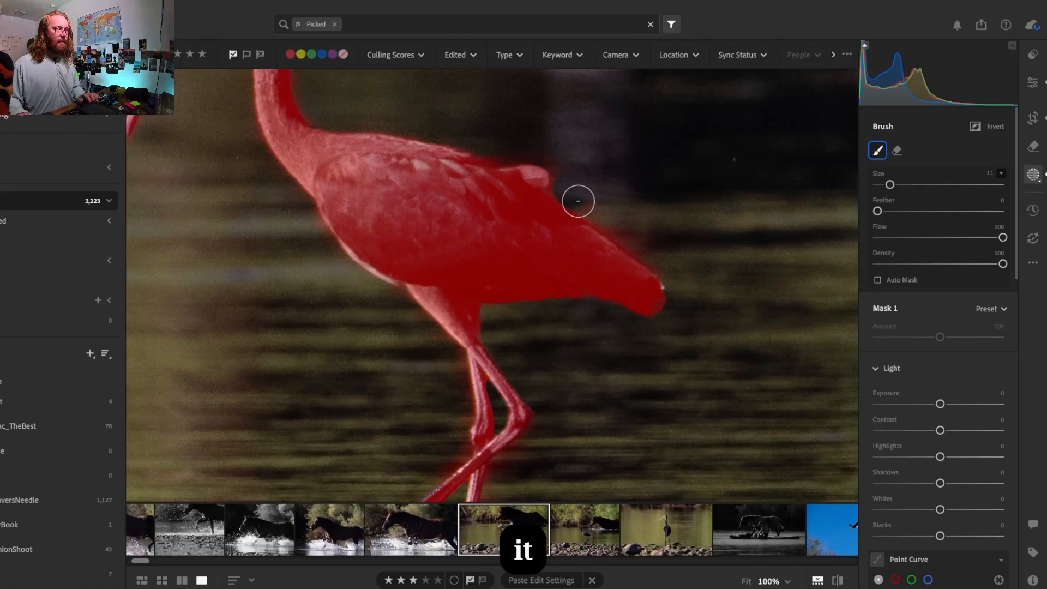
{"action": "left_click_drag", "start_coordinate": [578, 200], "coordinate": [636, 242]}
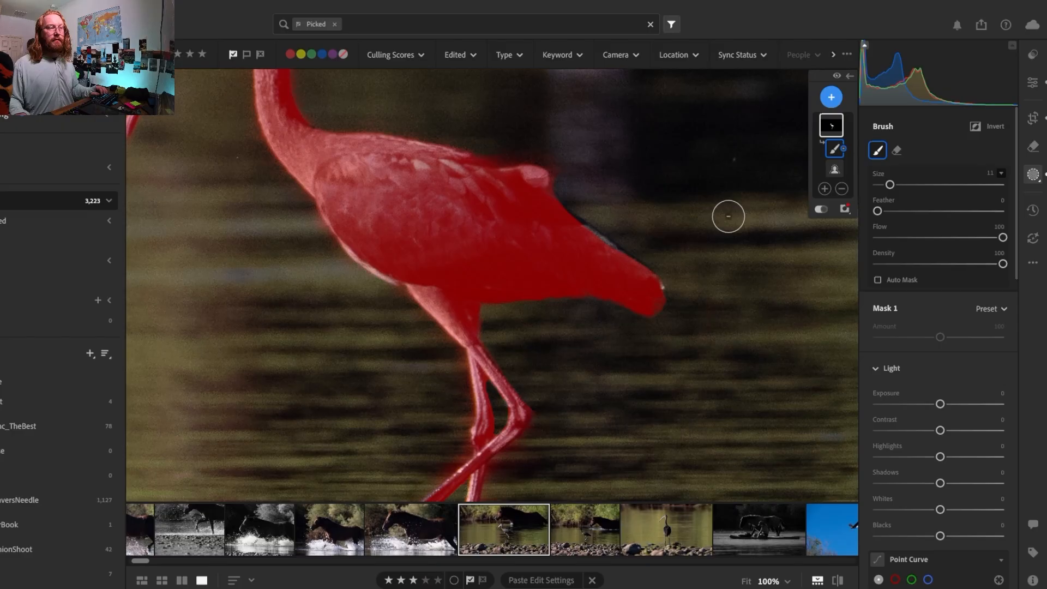
{"action": "key", "text": "ctrl+z"}
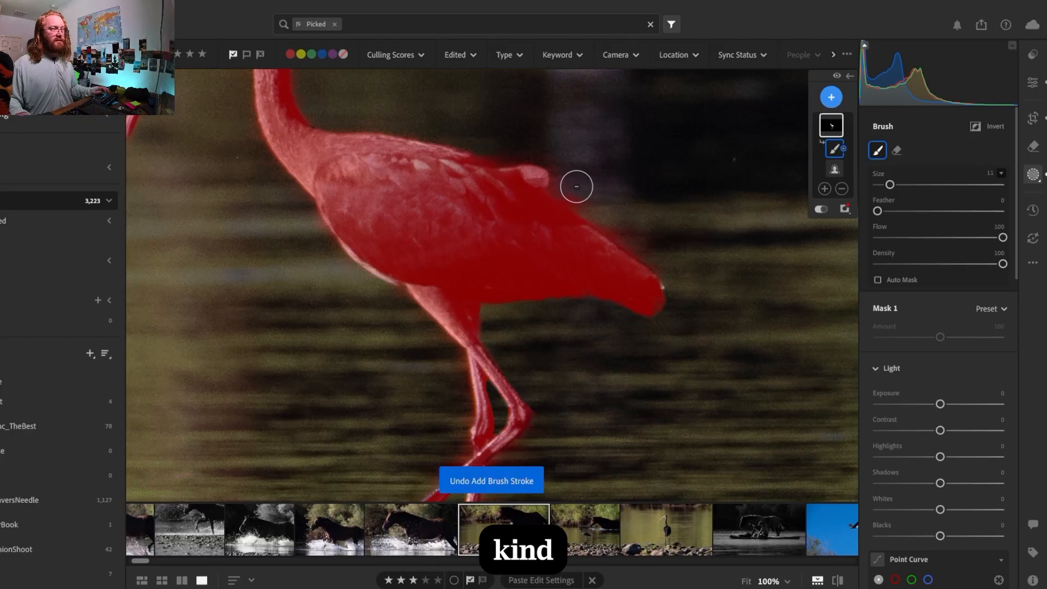
{"action": "mouse_move", "coordinate": [569, 176]}
{"action": "left_mouse_down"}
{"action": "mouse_move", "coordinate": [668, 258]}
{"action": "mouse_move", "coordinate": [649, 235]}
{"action": "mouse_move", "coordinate": [678, 277]}
{"action": "left_mouse_up"}
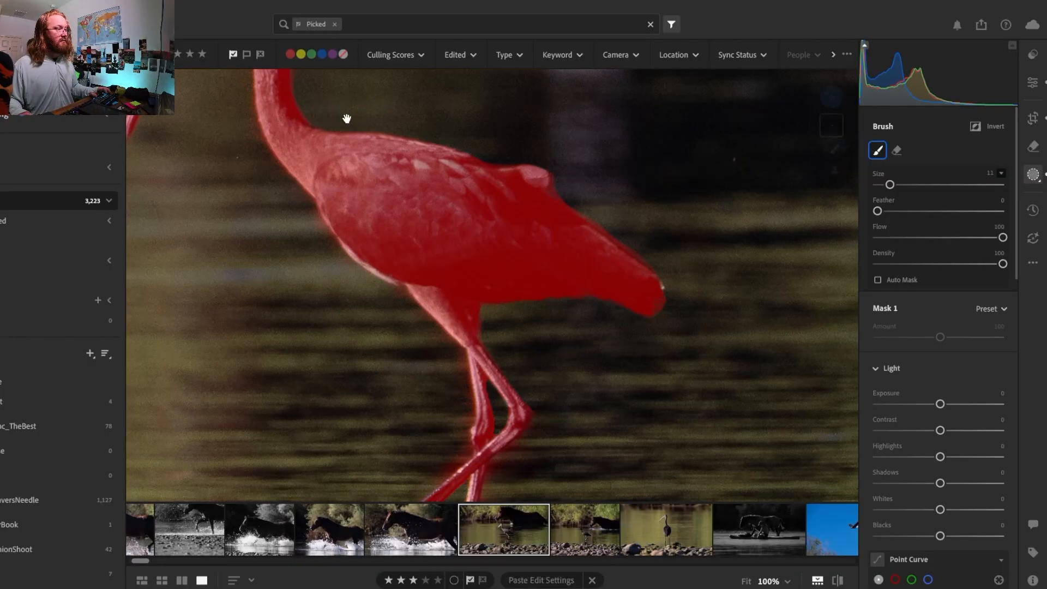
Inspect the mask edges up close along the ibis's head, beak, body and legs
{"action": "left_click_drag", "start_coordinate": [346, 116], "coordinate": [478, 285]}
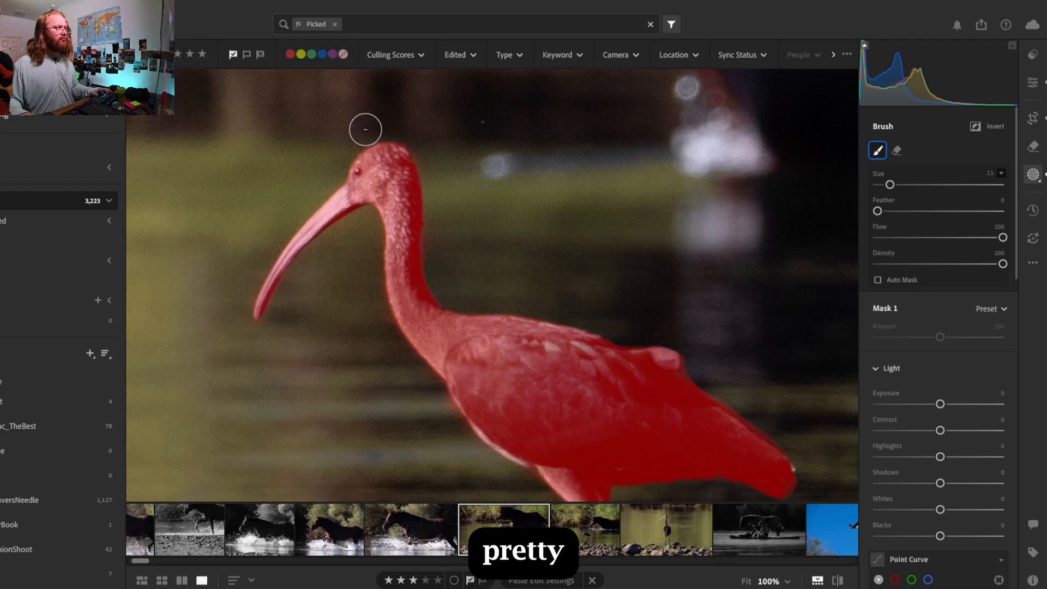
{"action": "left_click_drag", "start_coordinate": [323, 406], "coordinate": [266, 206]}
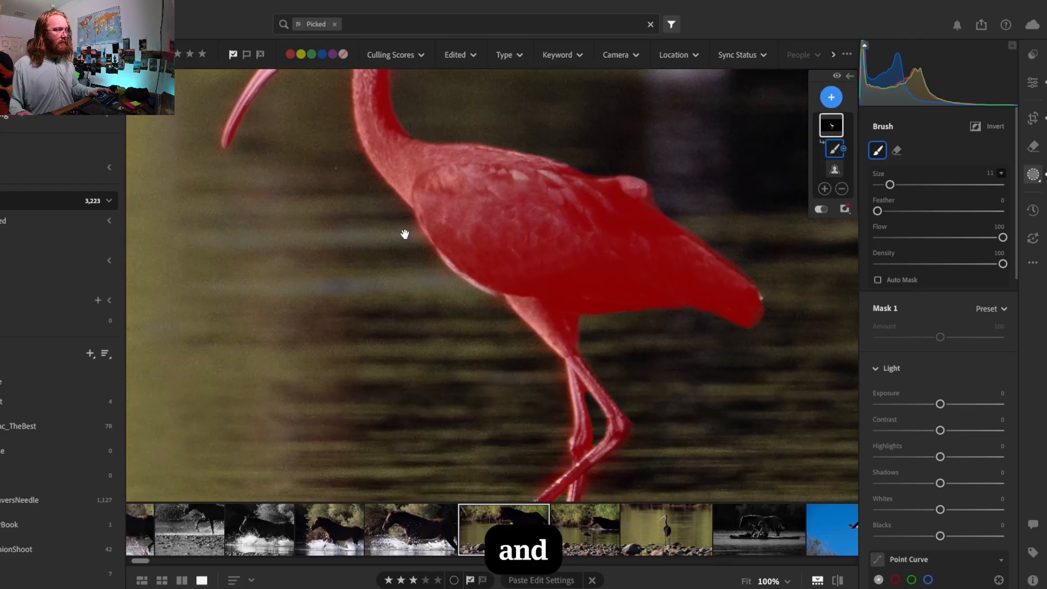
{"action": "left_click_drag", "start_coordinate": [405, 234], "coordinate": [358, 185]}
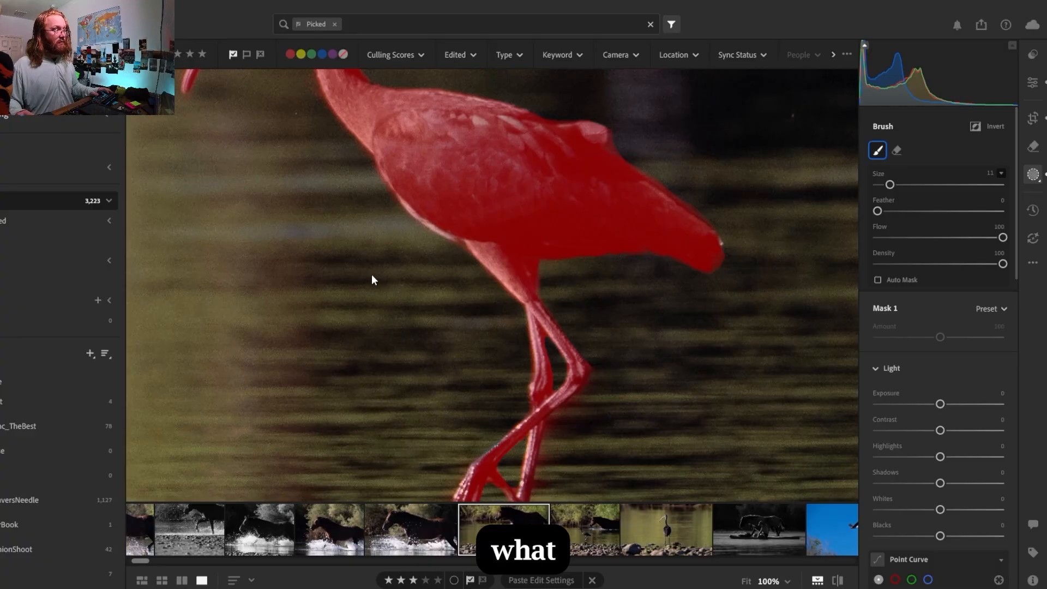
{"action": "left_click_drag", "start_coordinate": [379, 323], "coordinate": [444, 467]}
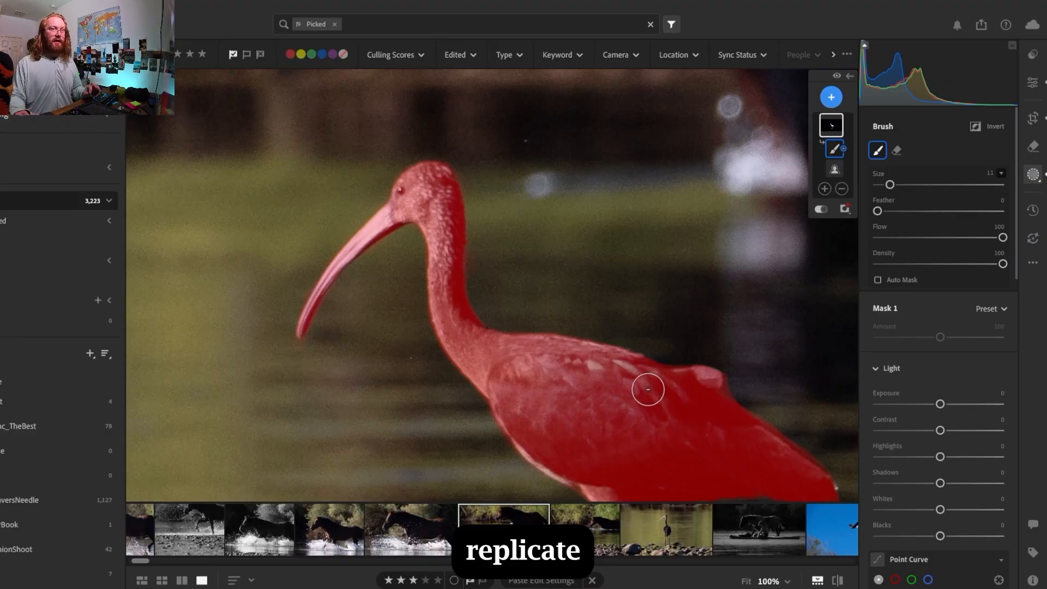
{"action": "key", "text": "space"}
{"action": "left_click_drag", "start_coordinate": [646, 369], "coordinate": [647, 377]}
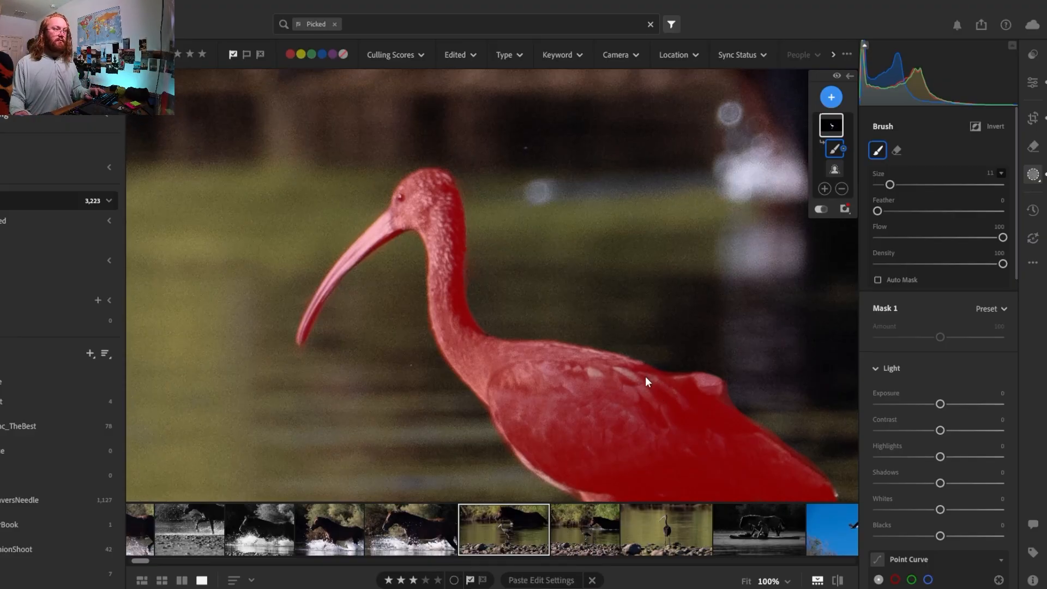
Fit the whole photo in view and lower the ibis mask's exposure to -0.44
{"action": "left_click", "coordinate": [540, 250]}
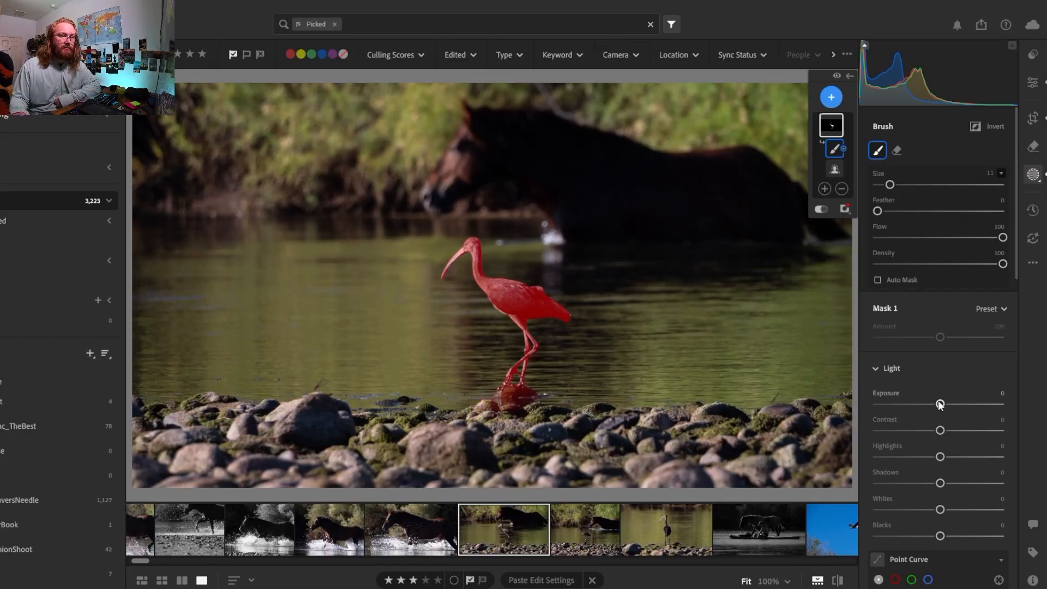
{"action": "left_click_drag", "start_coordinate": [941, 405], "coordinate": [934, 408]}
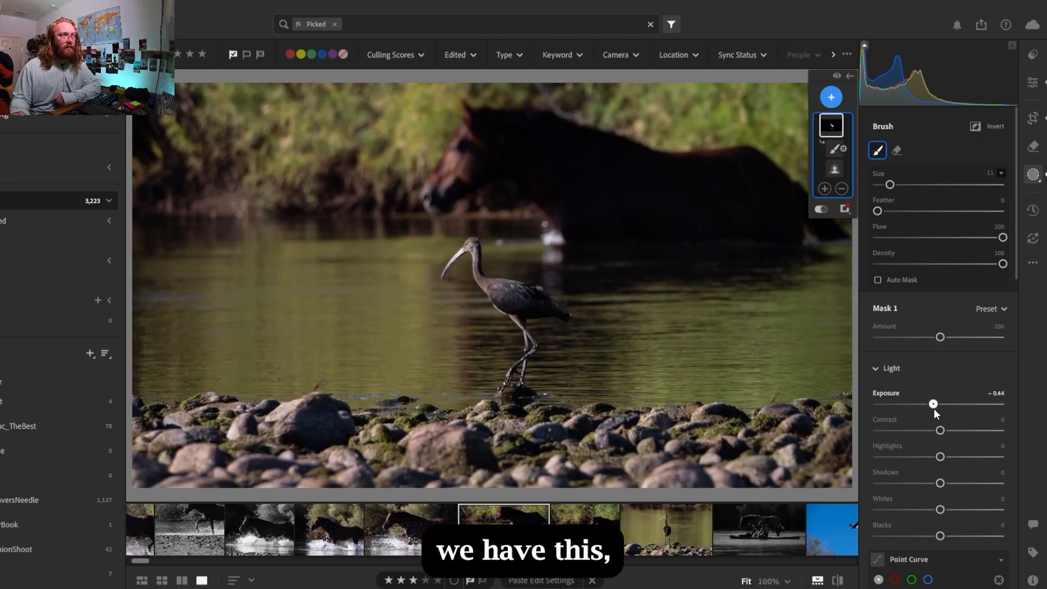
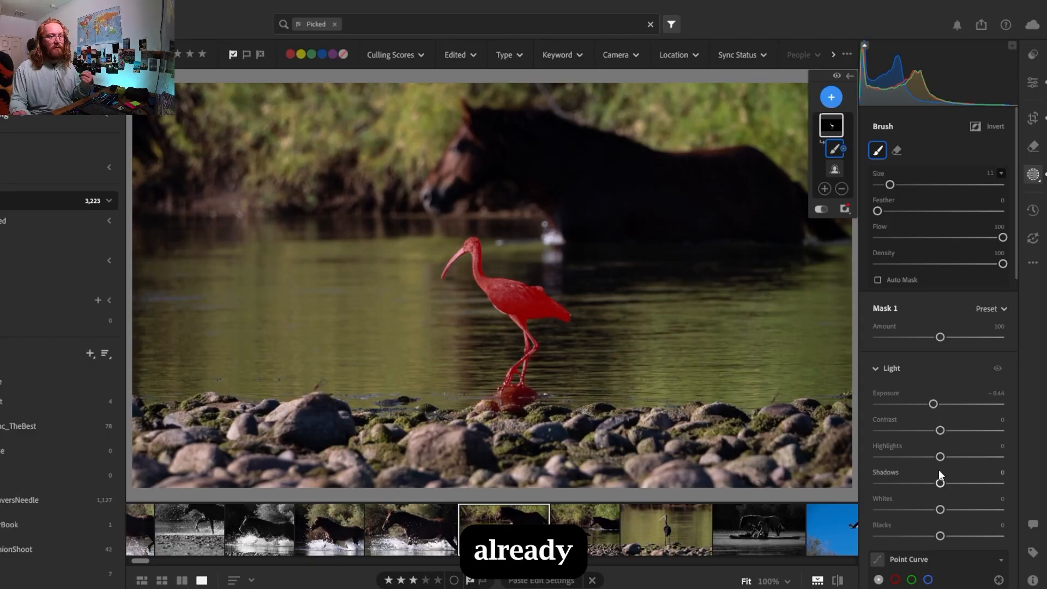
Raise the ibis mask's saturation to +13
{"action": "scroll", "coordinate": [922, 517], "scroll_direction": "down", "scroll_amount": 5}
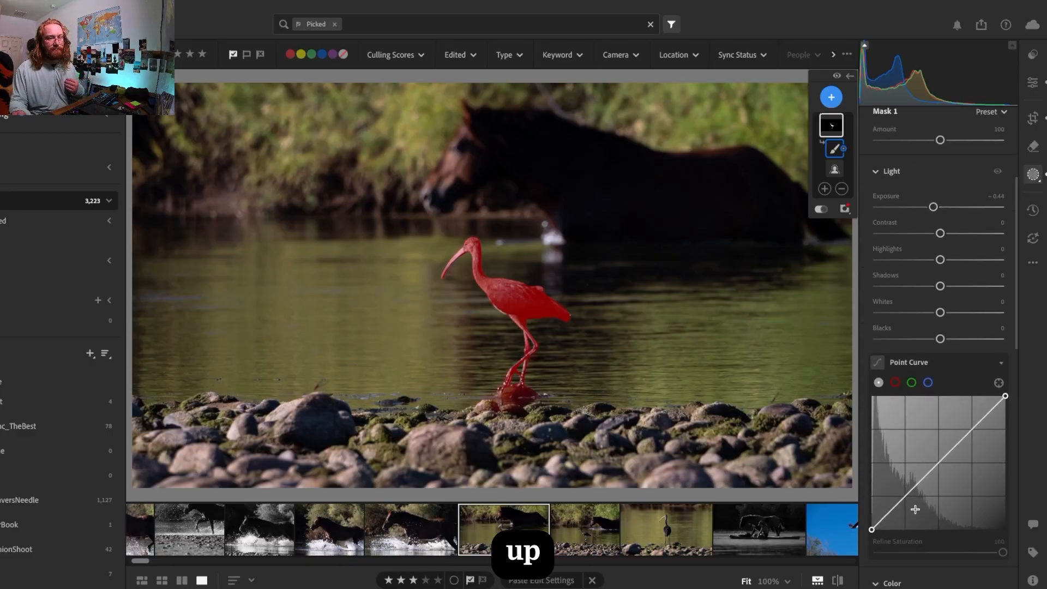
{"action": "left_click", "coordinate": [1000, 363]}
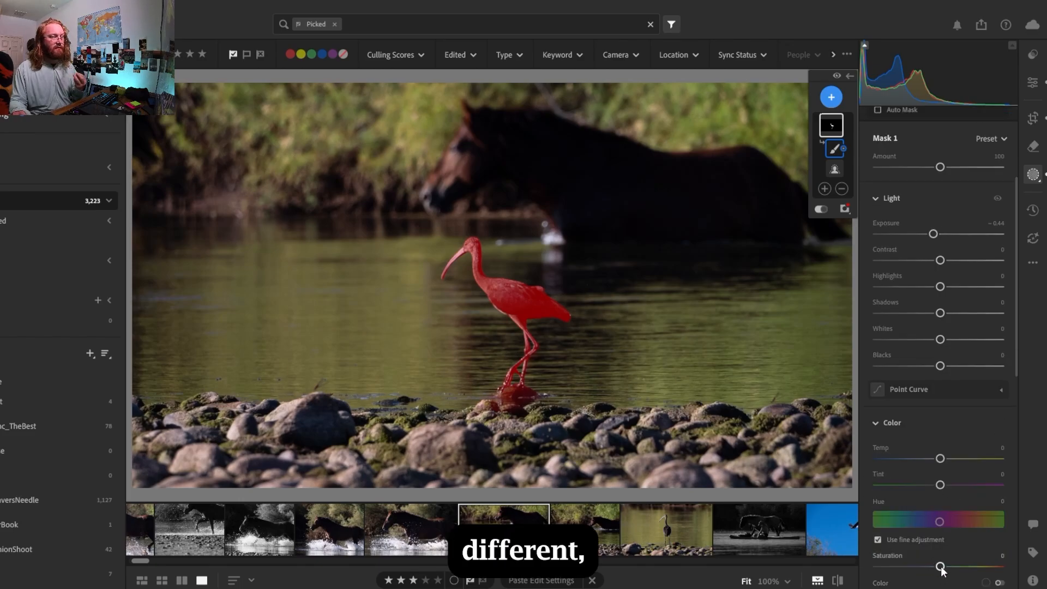
{"action": "left_click_drag", "start_coordinate": [941, 567], "coordinate": [941, 567]}
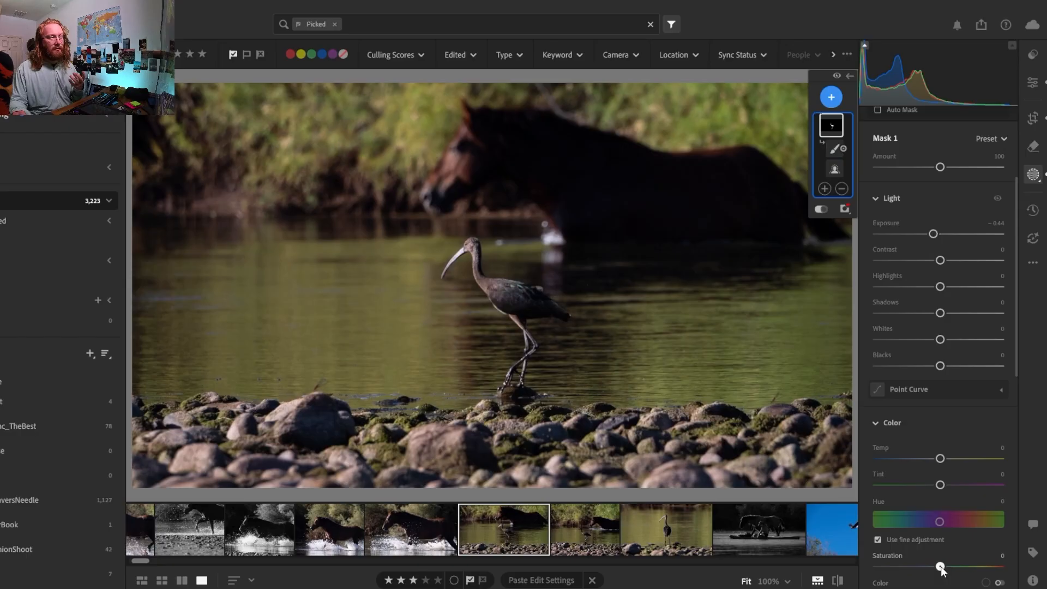
{"action": "left_click_drag", "start_coordinate": [942, 569], "coordinate": [949, 570]}
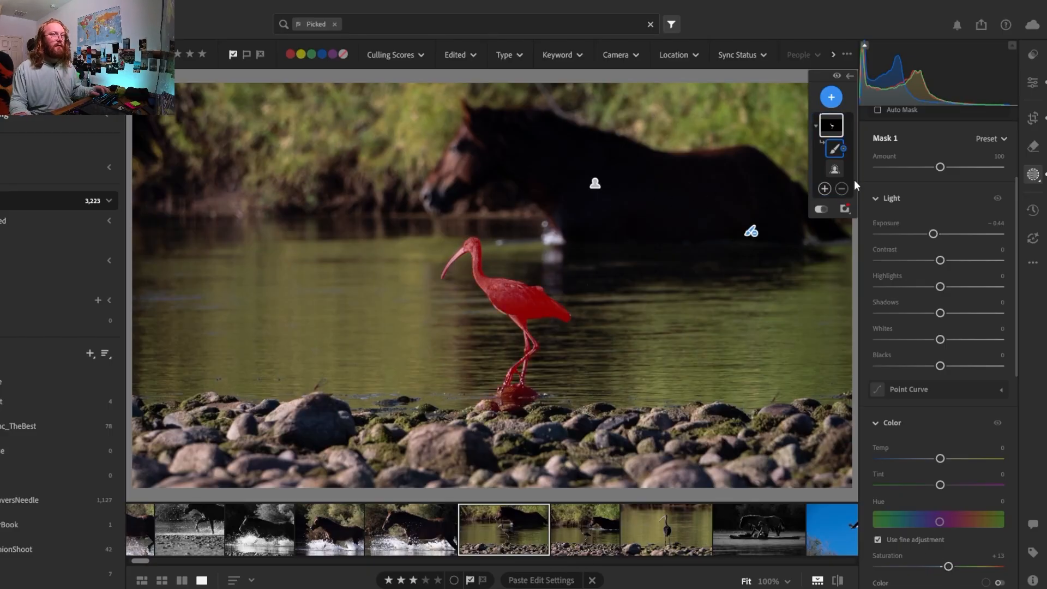
Add a new brush mask and paint over the upper part of the ibis's beak with a size 8, feather 29 brush
{"action": "left_click", "coordinate": [831, 100]}
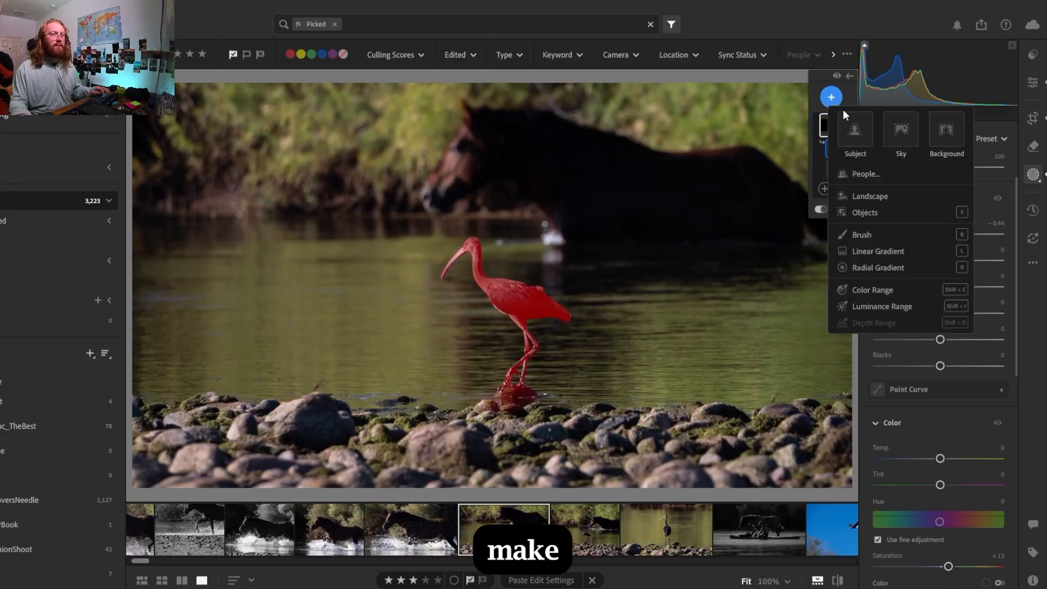
{"action": "left_click", "coordinate": [852, 234]}
{"action": "key", "text": "space"}
{"action": "left_click", "coordinate": [454, 253]}
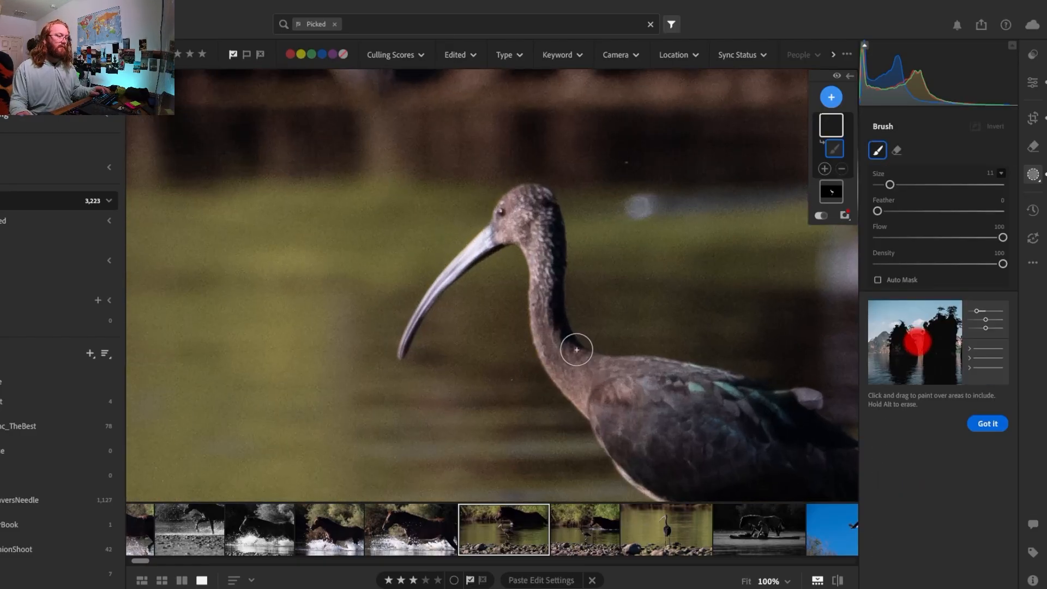
{"action": "left_click", "coordinate": [787, 581]}
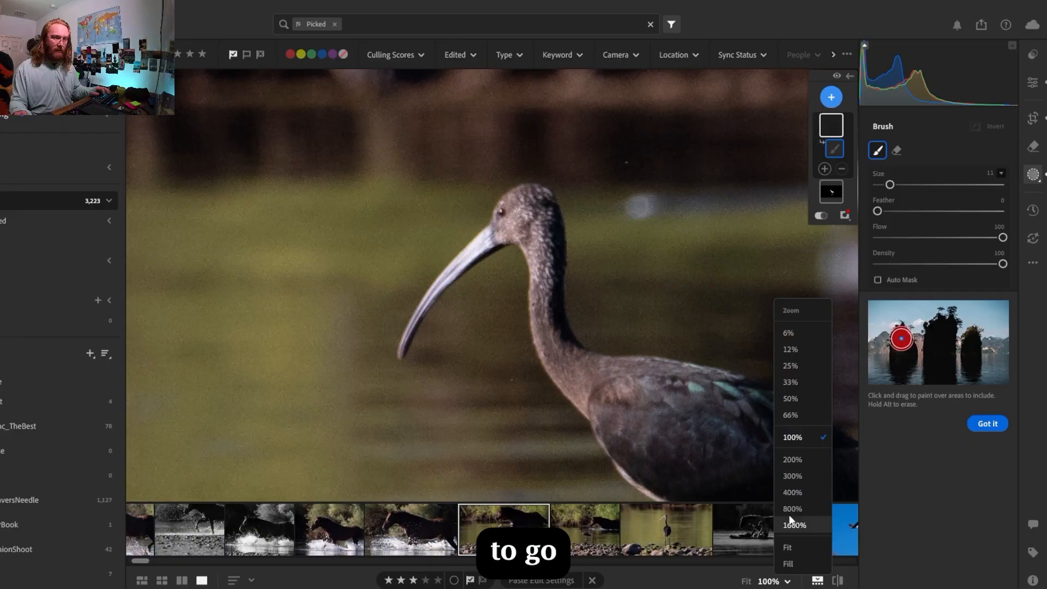
{"action": "left_click", "coordinate": [796, 463]}
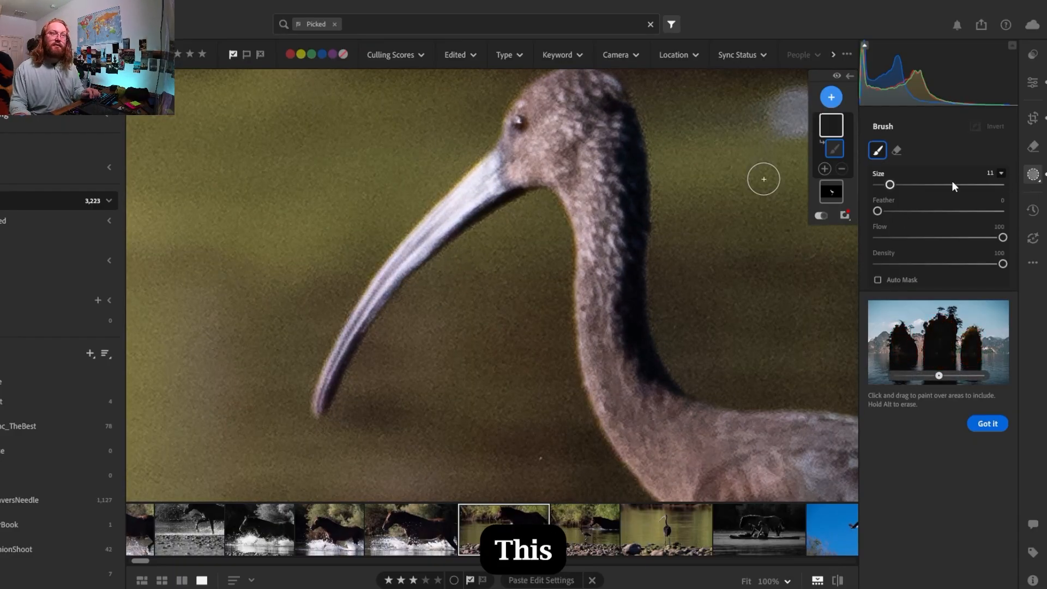
{"action": "left_click_drag", "start_coordinate": [876, 212], "coordinate": [911, 217]}
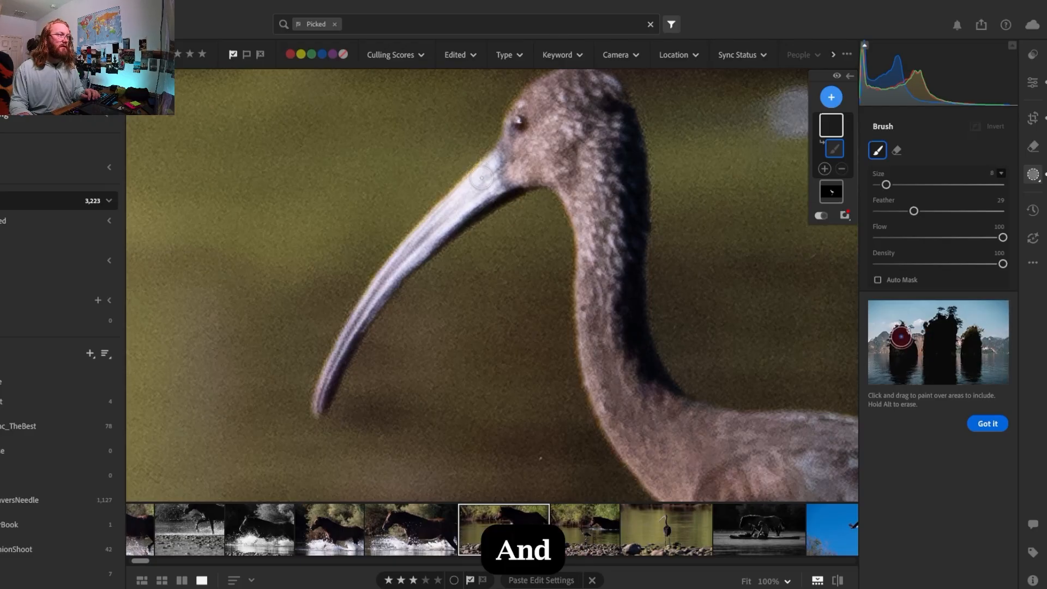
{"action": "key", "text": "bracketleft"}
{"action": "key", "text": "bracketleft"}
{"action": "key", "text": "bracketleft"}
{"action": "key", "text": "bracketleft"}
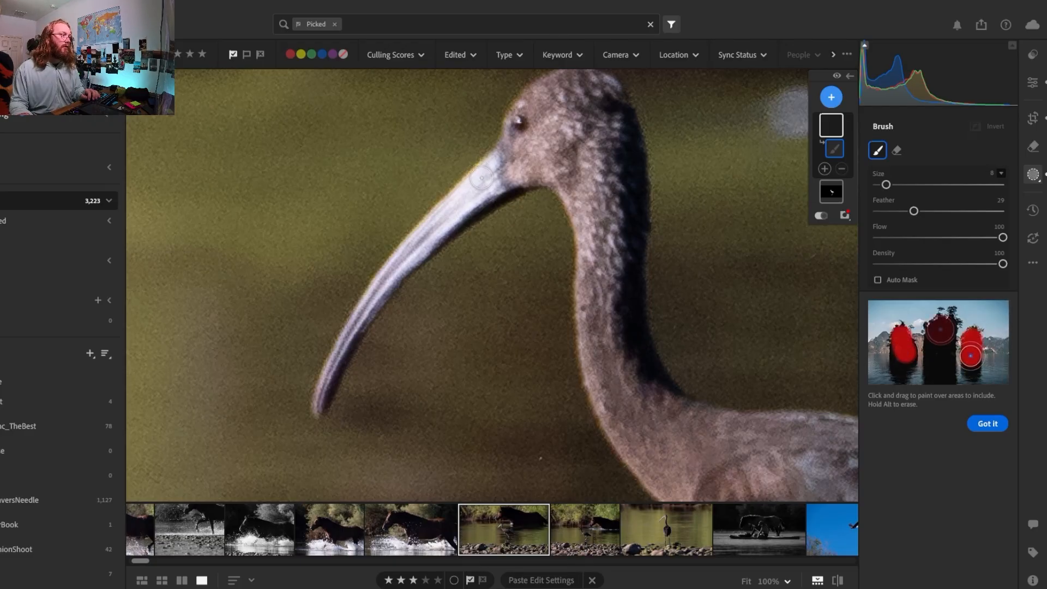
{"action": "key", "text": "bracketright"}
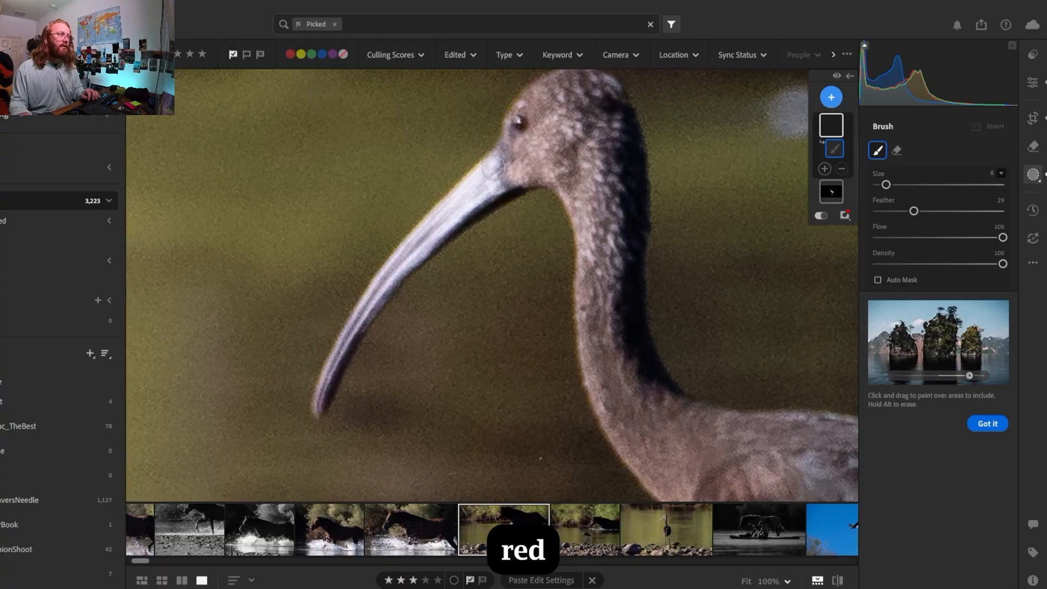
{"action": "left_click_drag", "start_coordinate": [487, 172], "coordinate": [387, 279]}
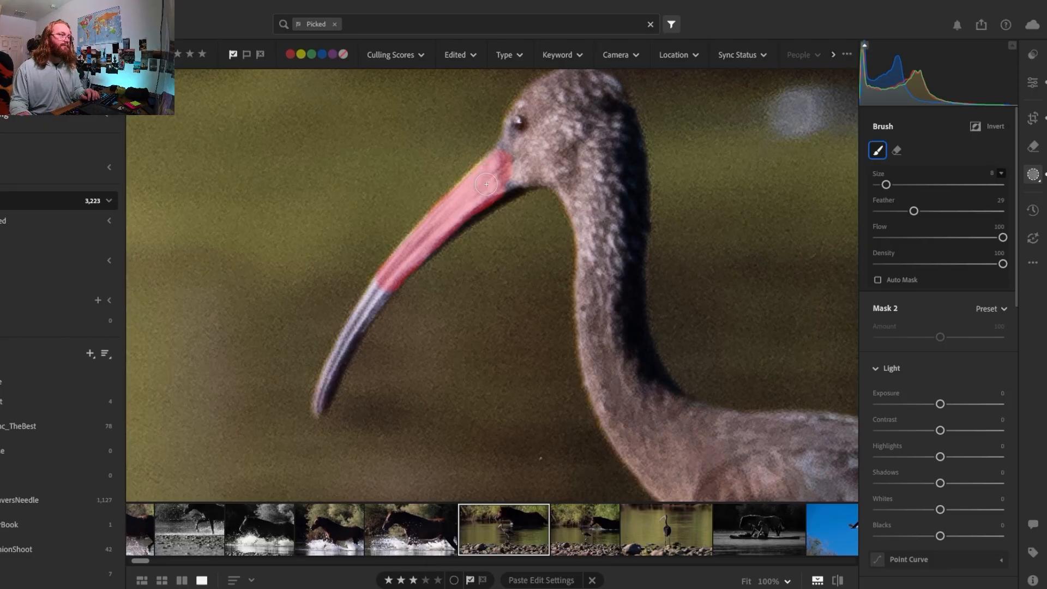
Erase the beak mask's spill onto the face and trim its lower end with a size 8 eraser, reducing feather to 15 and flow to 44
{"action": "left_click", "coordinate": [897, 150]}
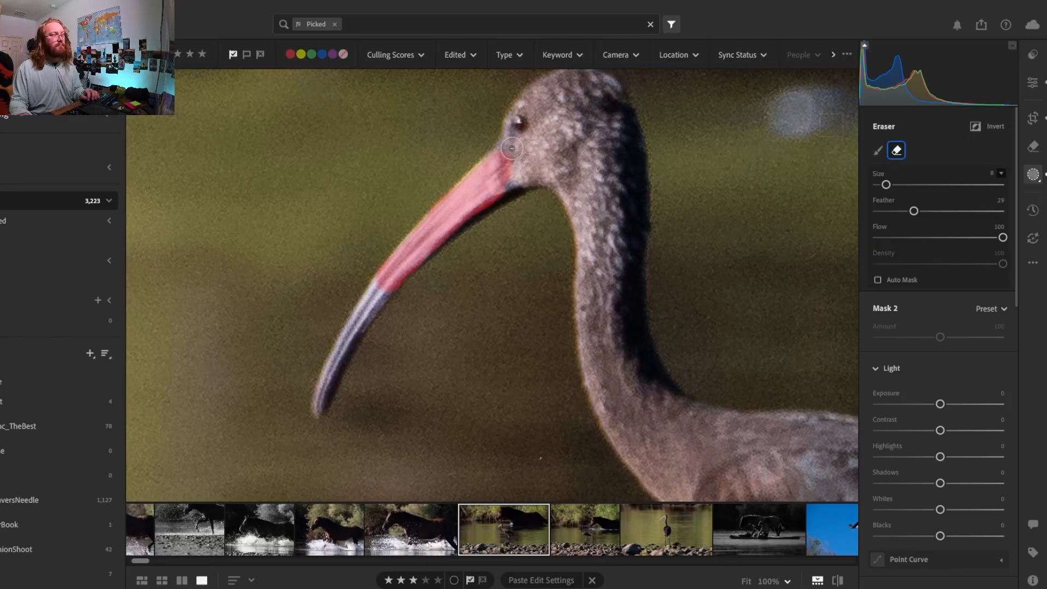
{"action": "mouse_move", "coordinate": [512, 148]}
{"action": "left_mouse_down"}
{"action": "mouse_move", "coordinate": [511, 182]}
{"action": "mouse_move", "coordinate": [510, 154]}
{"action": "mouse_move", "coordinate": [524, 162]}
{"action": "mouse_move", "coordinate": [516, 190]}
{"action": "mouse_move", "coordinate": [474, 233]}
{"action": "left_mouse_up"}
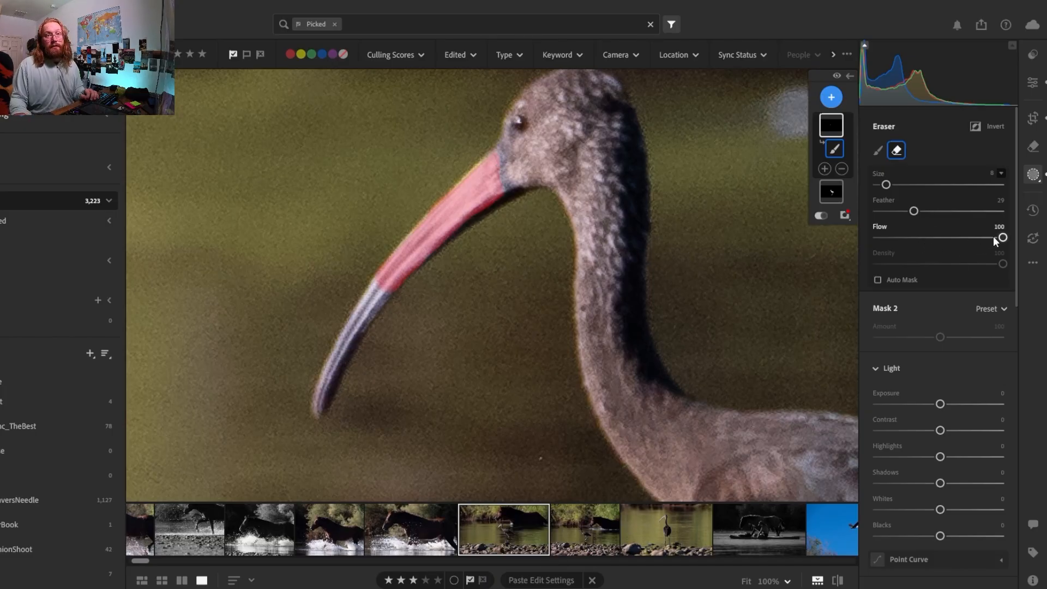
{"action": "mouse_move", "coordinate": [996, 240]}
{"action": "left_mouse_down"}
{"action": "mouse_move", "coordinate": [933, 246]}
{"action": "mouse_move", "coordinate": [897, 215]}
{"action": "left_mouse_up"}
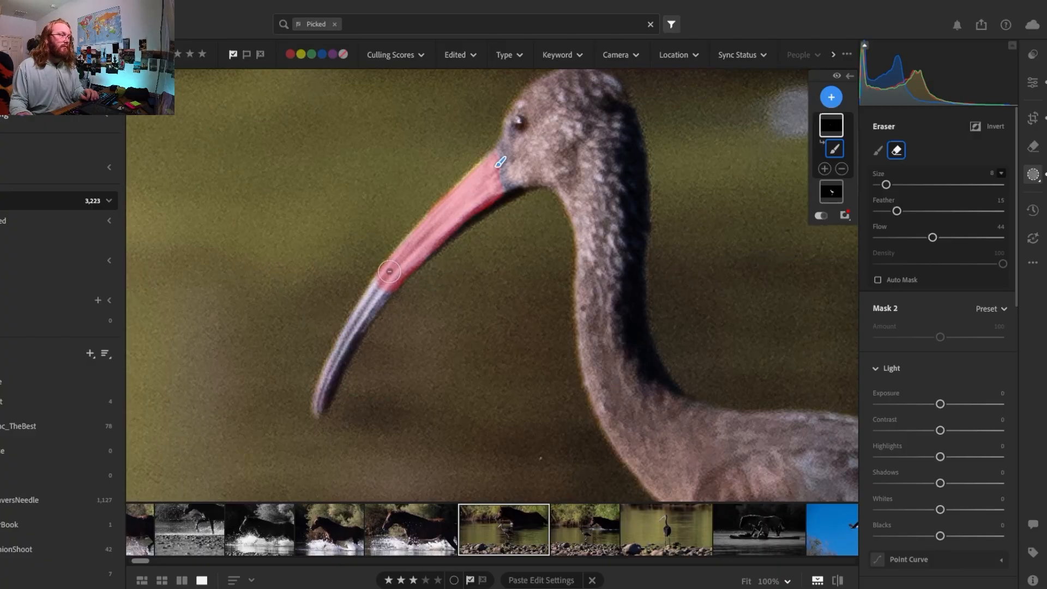
{"action": "mouse_move", "coordinate": [376, 282]}
{"action": "left_mouse_down"}
{"action": "mouse_move", "coordinate": [374, 295]}
{"action": "mouse_move", "coordinate": [393, 302]}
{"action": "mouse_move", "coordinate": [411, 283]}
{"action": "mouse_move", "coordinate": [378, 309]}
{"action": "mouse_move", "coordinate": [367, 280]}
{"action": "mouse_move", "coordinate": [509, 88]}
{"action": "left_mouse_up"}
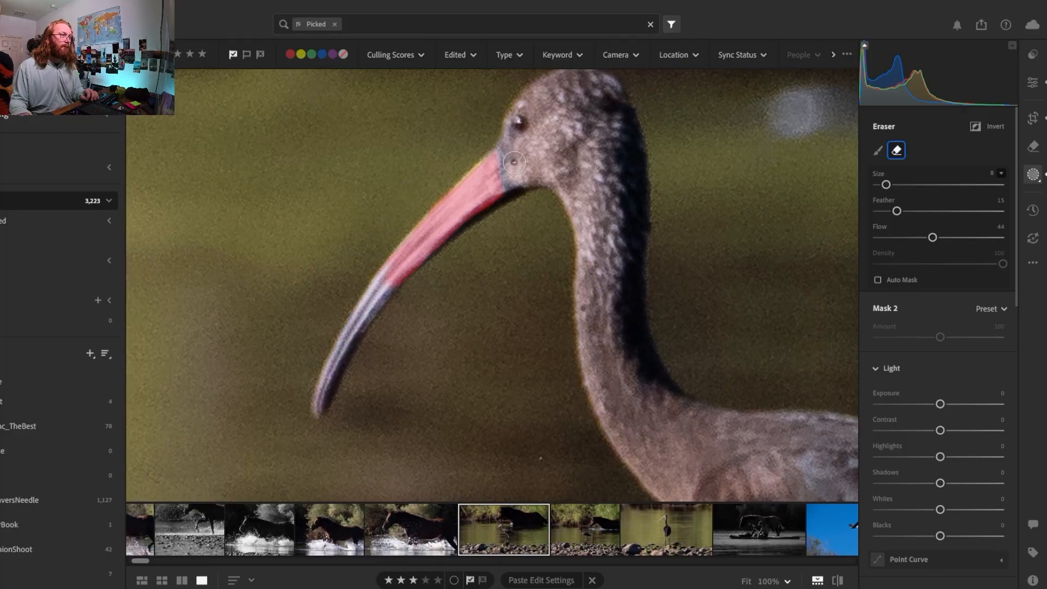
{"action": "mouse_move", "coordinate": [502, 144]}
{"action": "left_mouse_down"}
{"action": "mouse_move", "coordinate": [510, 192]}
{"action": "mouse_move", "coordinate": [511, 145]}
{"action": "mouse_move", "coordinate": [663, 249]}
{"action": "left_mouse_up"}
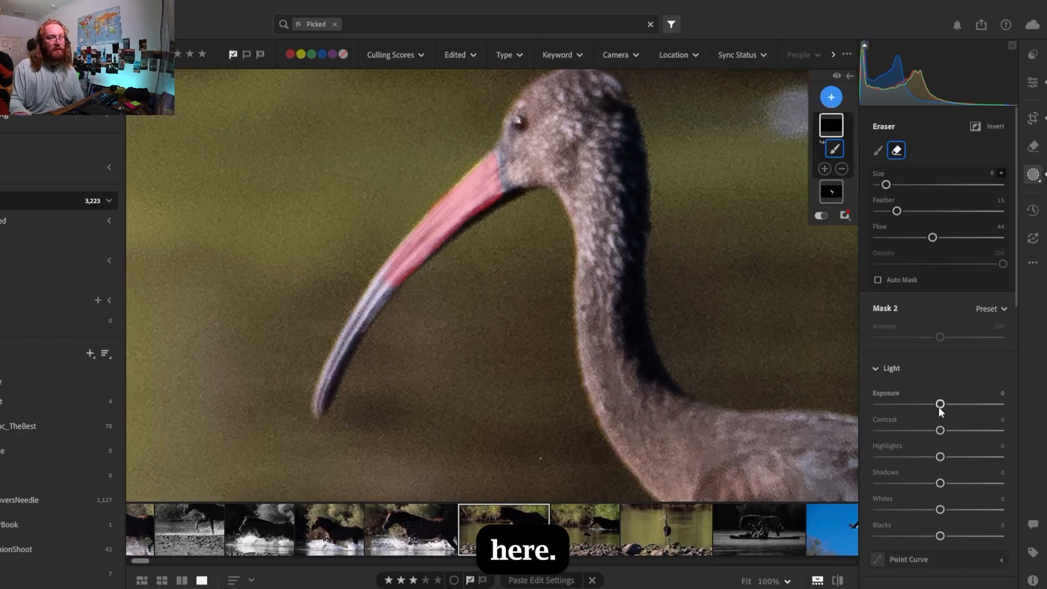
Lower the beak mask's exposure to -0.48 and its highlights to -39
{"action": "left_click_drag", "start_coordinate": [938, 407], "coordinate": [931, 408]}
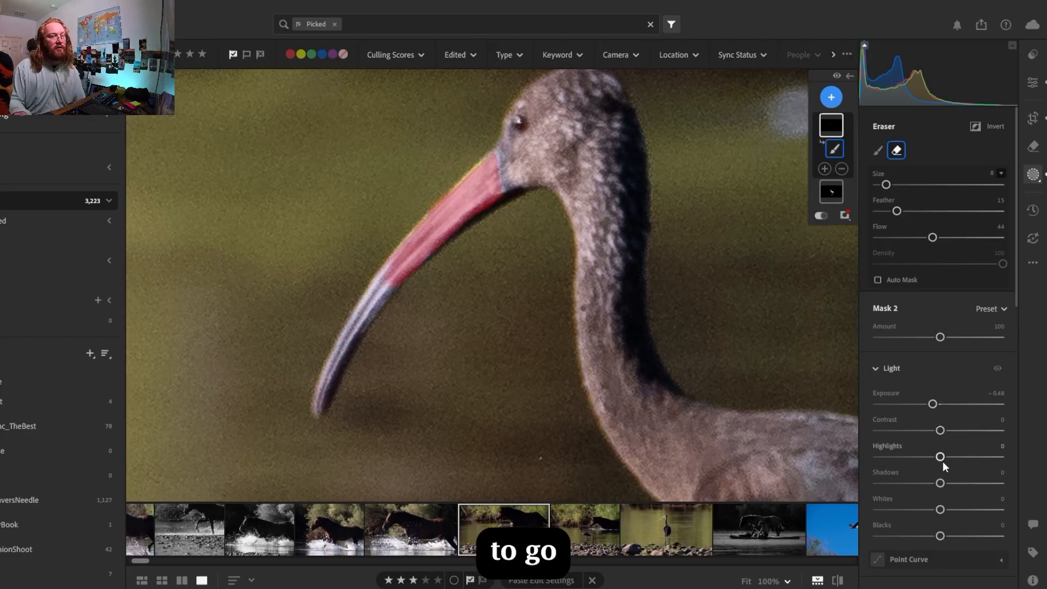
{"action": "left_click_drag", "start_coordinate": [940, 457], "coordinate": [919, 459]}
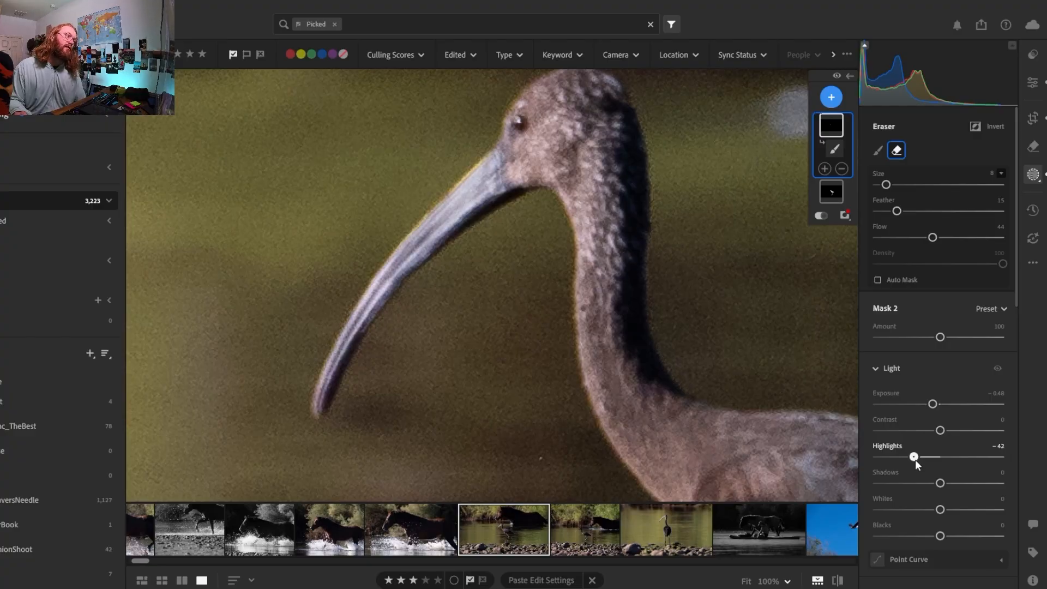
{"action": "mouse_move", "coordinate": [902, 462]}
{"action": "left_mouse_down"}
{"action": "mouse_move", "coordinate": [892, 463]}
{"action": "mouse_move", "coordinate": [917, 459]}
{"action": "left_mouse_up"}
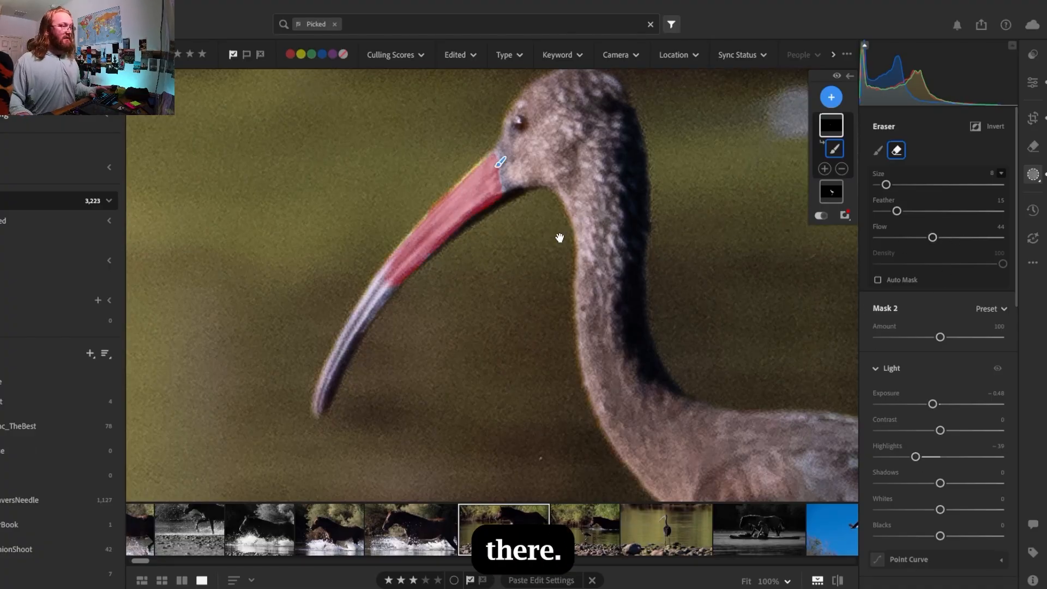
Set the exposure of the whole photo to -0.14
{"action": "key", "text": "z"}
{"action": "left_click", "coordinate": [1034, 83]}
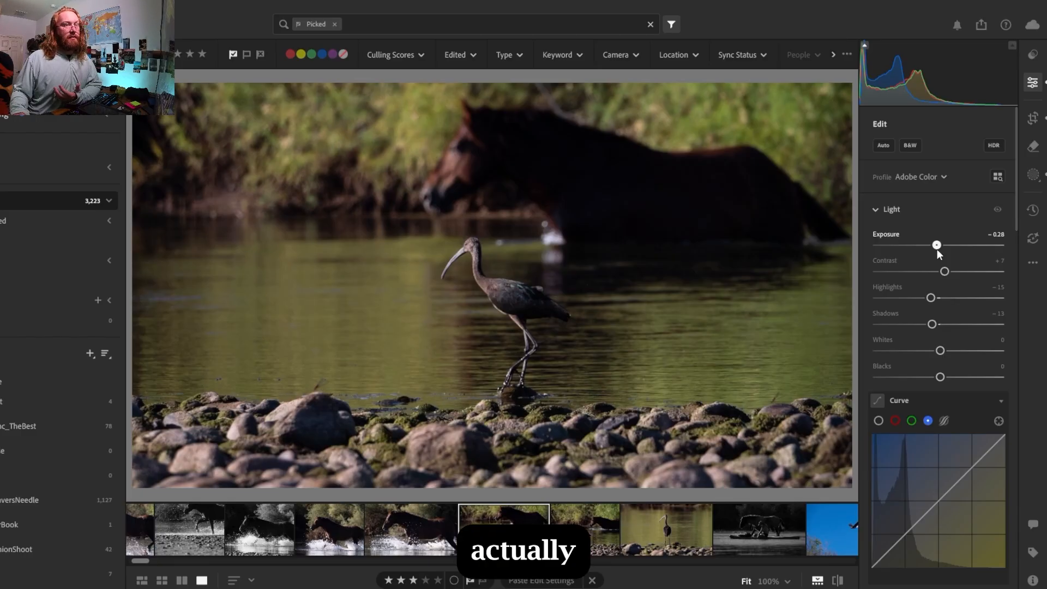
{"action": "left_click_drag", "start_coordinate": [937, 250], "coordinate": [939, 249]}
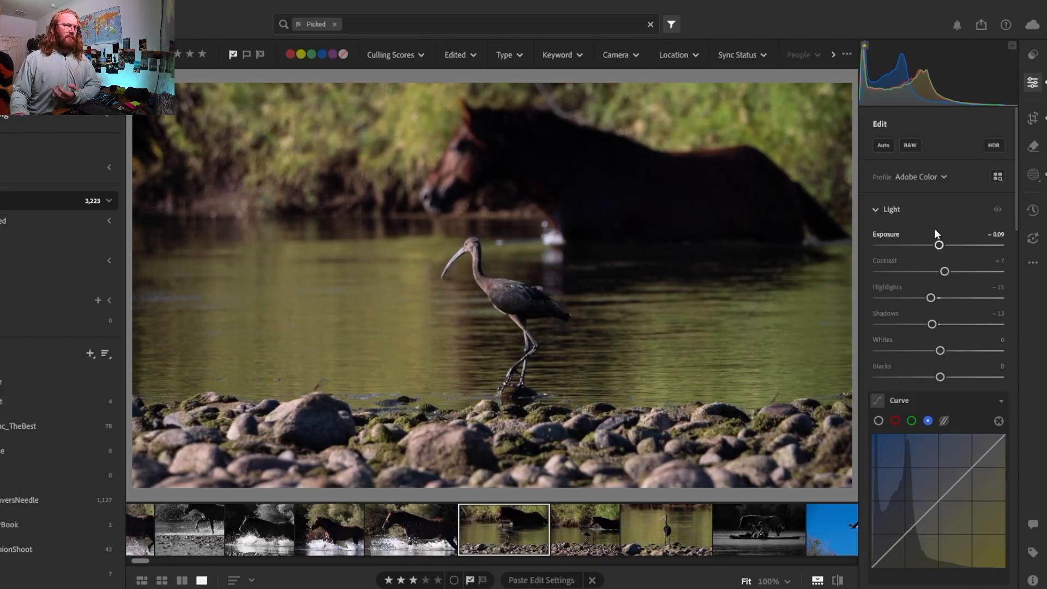
{"action": "left_click_drag", "start_coordinate": [938, 245], "coordinate": [938, 248]}
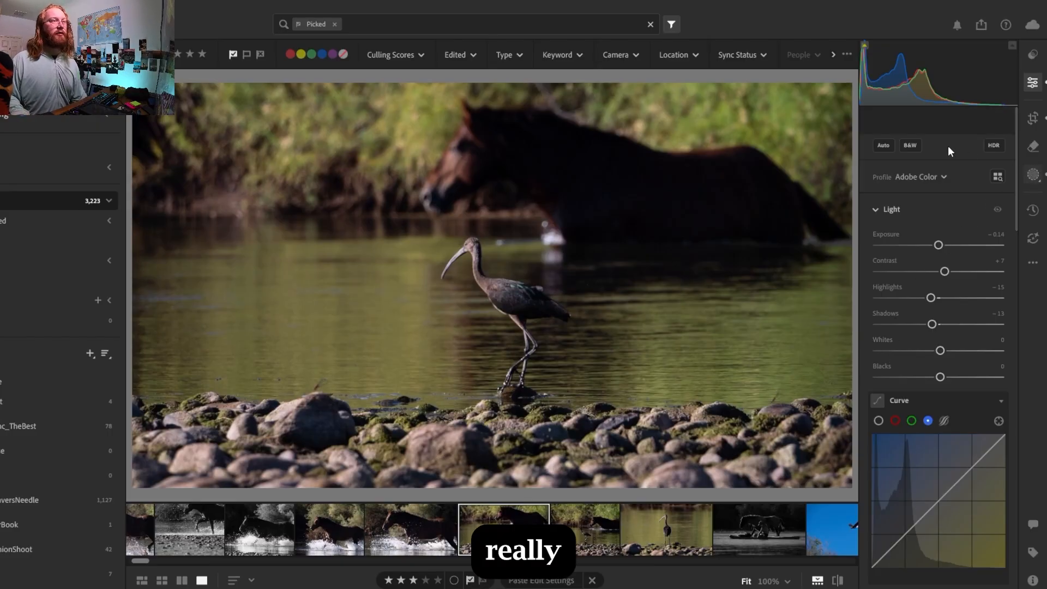
Set the ibis mask's texture to +28, clarity to +13, dehaze to -19, grain to +10 and sharpness to +9
{"action": "left_click", "coordinate": [825, 192]}
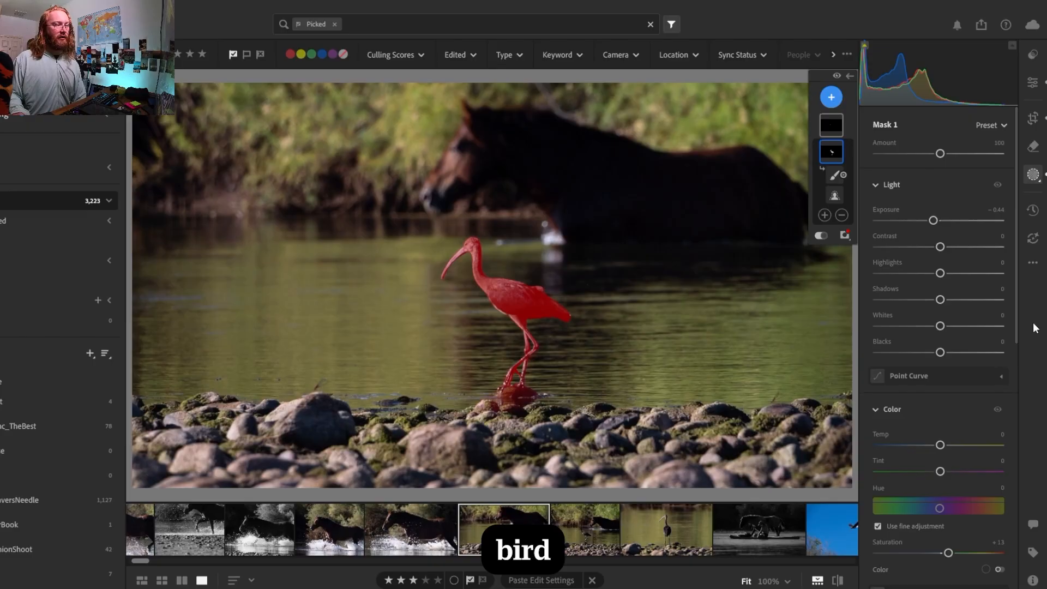
{"action": "left_click_drag", "start_coordinate": [1016, 238], "coordinate": [1025, 496]}
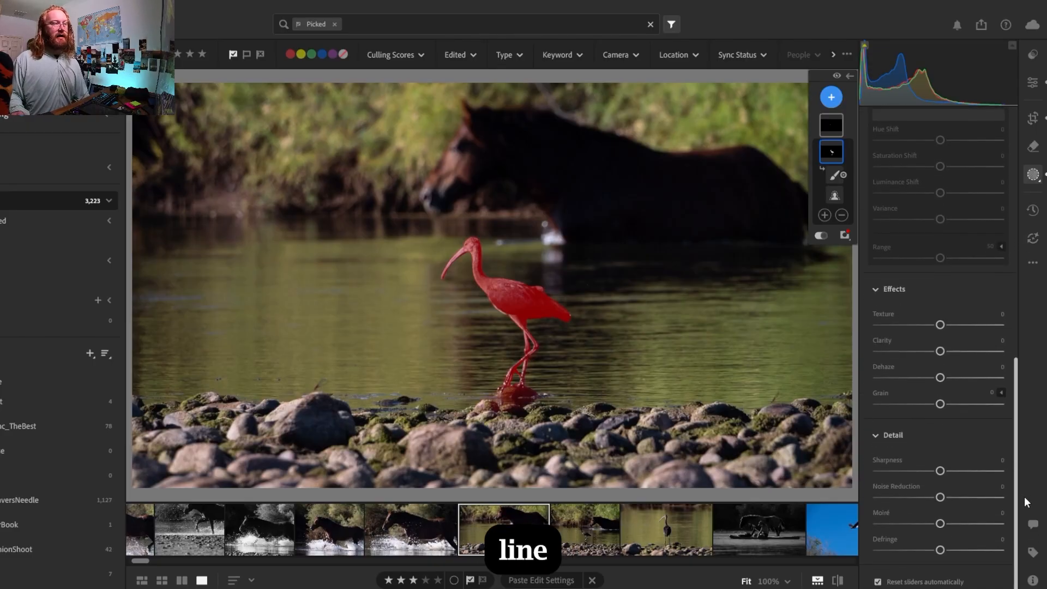
{"action": "left_click_drag", "start_coordinate": [940, 351], "coordinate": [949, 405]}
{"action": "left_click_drag", "start_coordinate": [940, 325], "coordinate": [957, 332]}
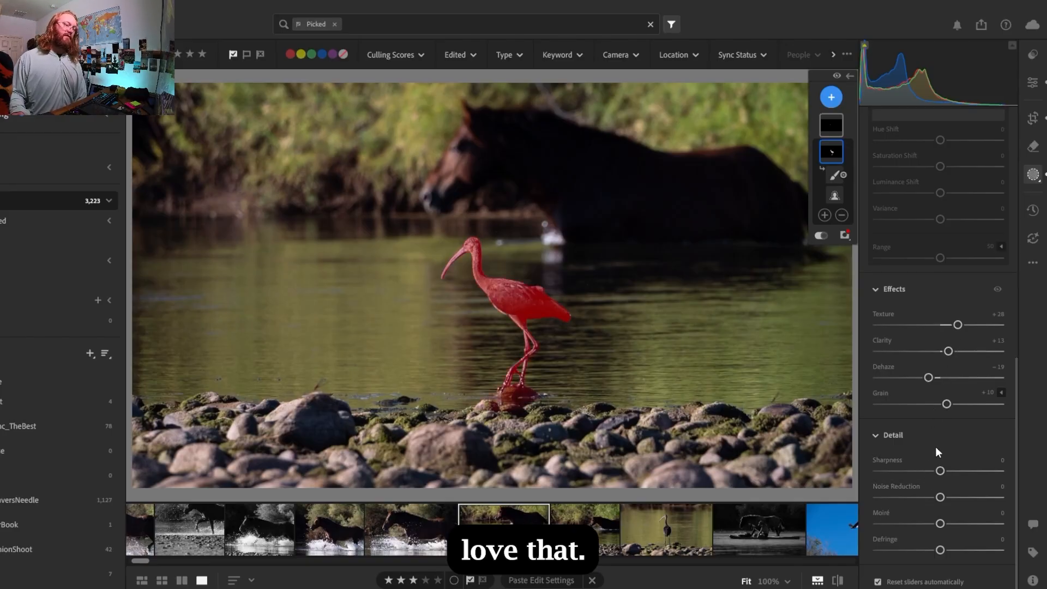
{"action": "left_click_drag", "start_coordinate": [944, 470], "coordinate": [950, 471]}
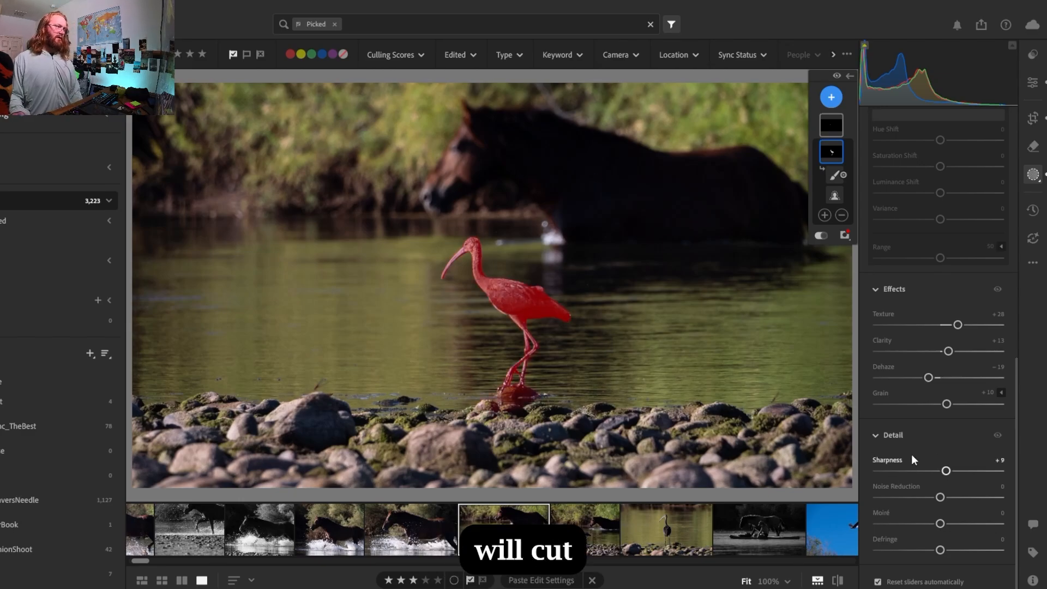
Set the whole photo's clarity to +11 and compare the shot with the photo of the ibis standing alone
{"action": "left_click", "coordinate": [1038, 83]}
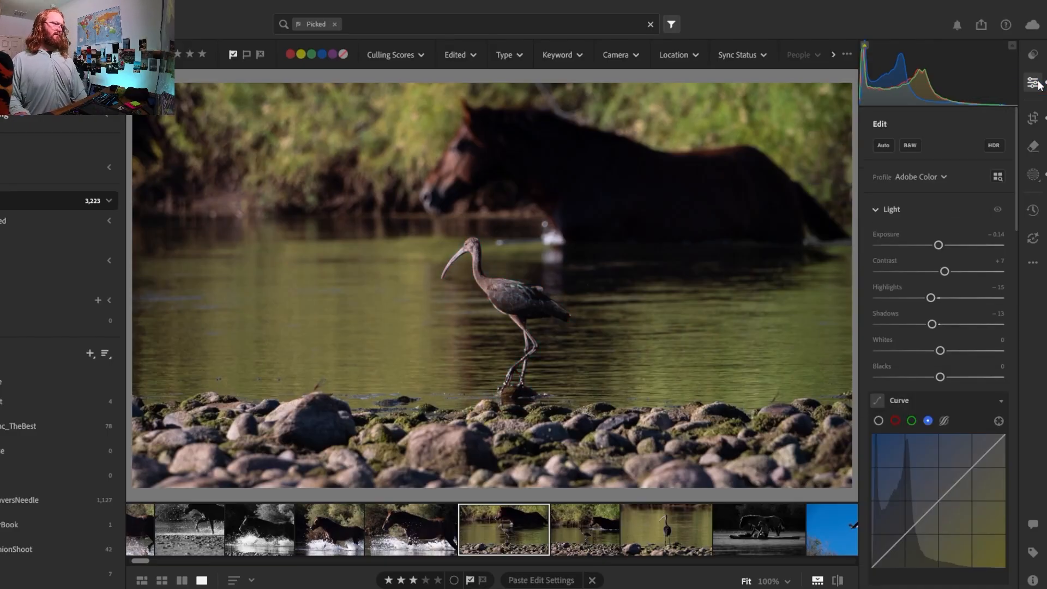
{"action": "left_click_drag", "start_coordinate": [1015, 143], "coordinate": [1032, 429]}
{"action": "left_click_drag", "start_coordinate": [943, 274], "coordinate": [947, 276]}
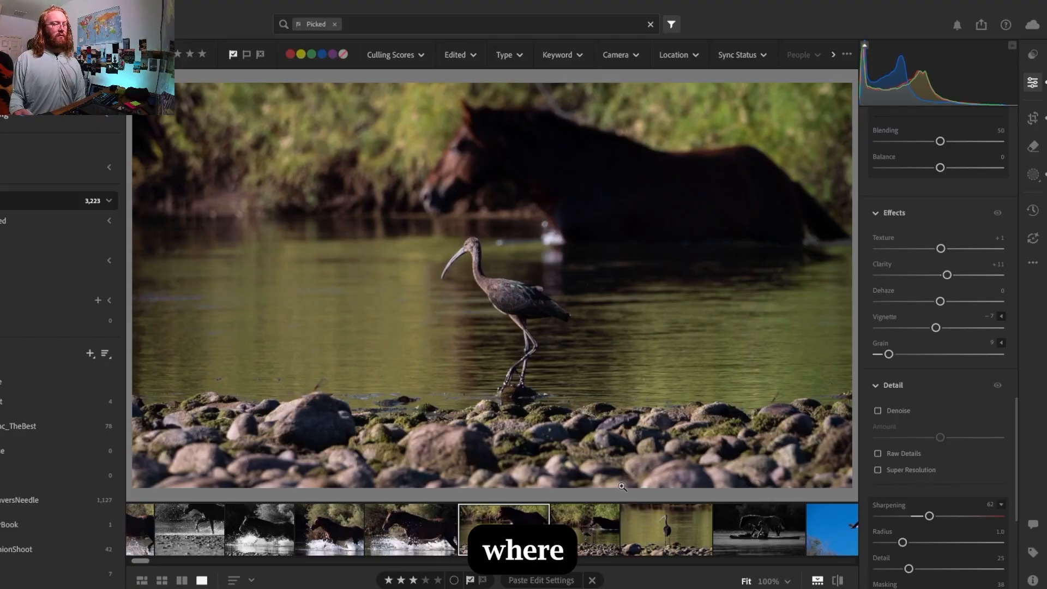
{"action": "left_click", "coordinate": [651, 538]}
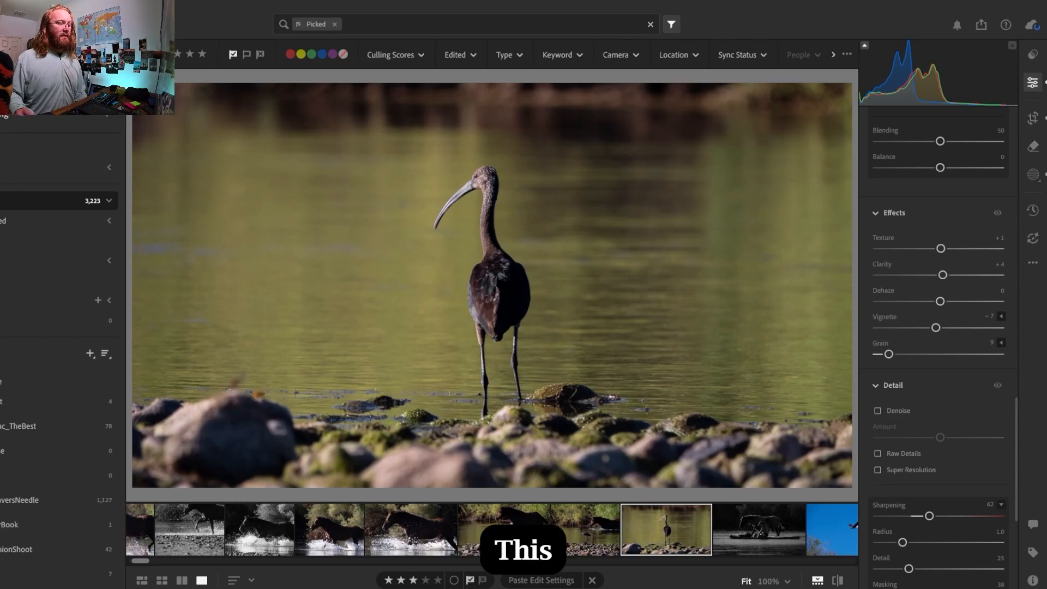
{"action": "left_click", "coordinate": [507, 539]}
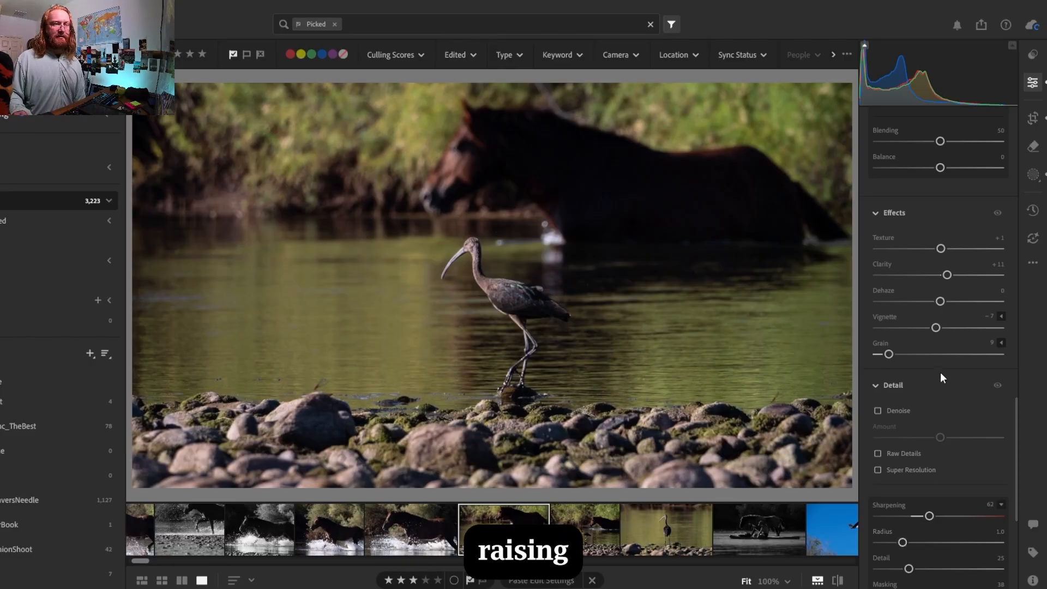
Set the whole ibis-and-horse photo's texture to +6, clarity to +17, dehaze to -2 and grain to 10
{"action": "left_click_drag", "start_coordinate": [948, 275], "coordinate": [945, 250]}
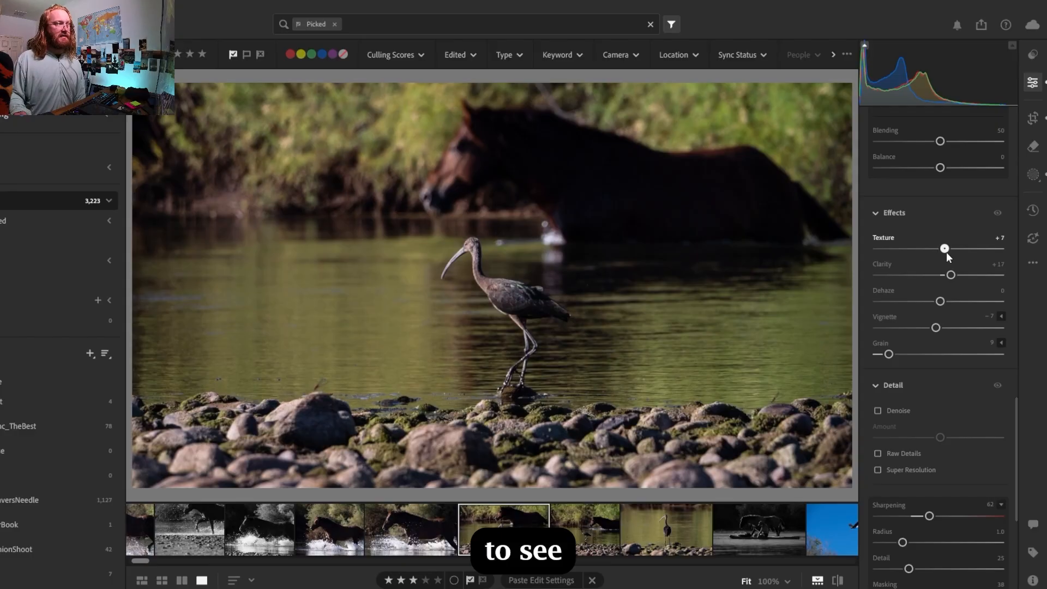
{"action": "left_click_drag", "start_coordinate": [947, 253], "coordinate": [945, 253]}
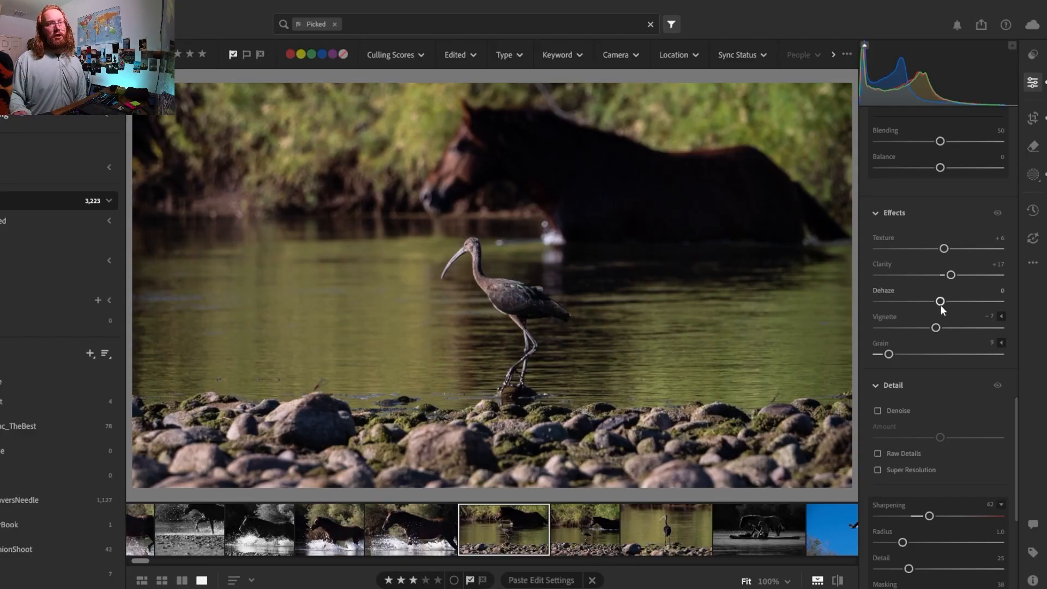
{"action": "mouse_move", "coordinate": [945, 305]}
{"action": "left_mouse_down"}
{"action": "mouse_move", "coordinate": [967, 306]}
{"action": "mouse_move", "coordinate": [931, 304]}
{"action": "mouse_move", "coordinate": [940, 301]}
{"action": "left_mouse_up"}
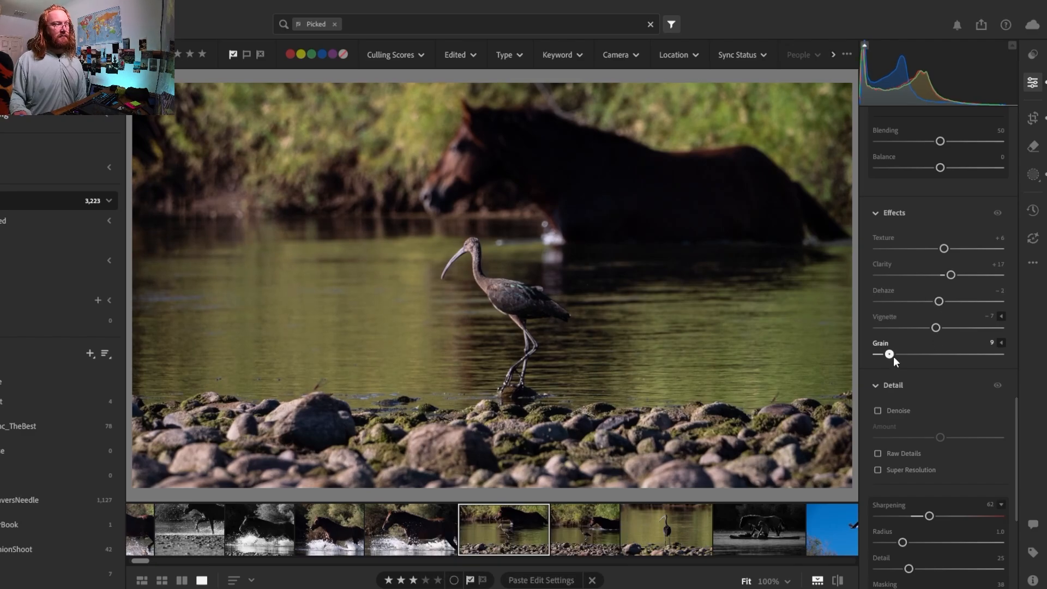
{"action": "left_click_drag", "start_coordinate": [893, 355], "coordinate": [894, 357]}
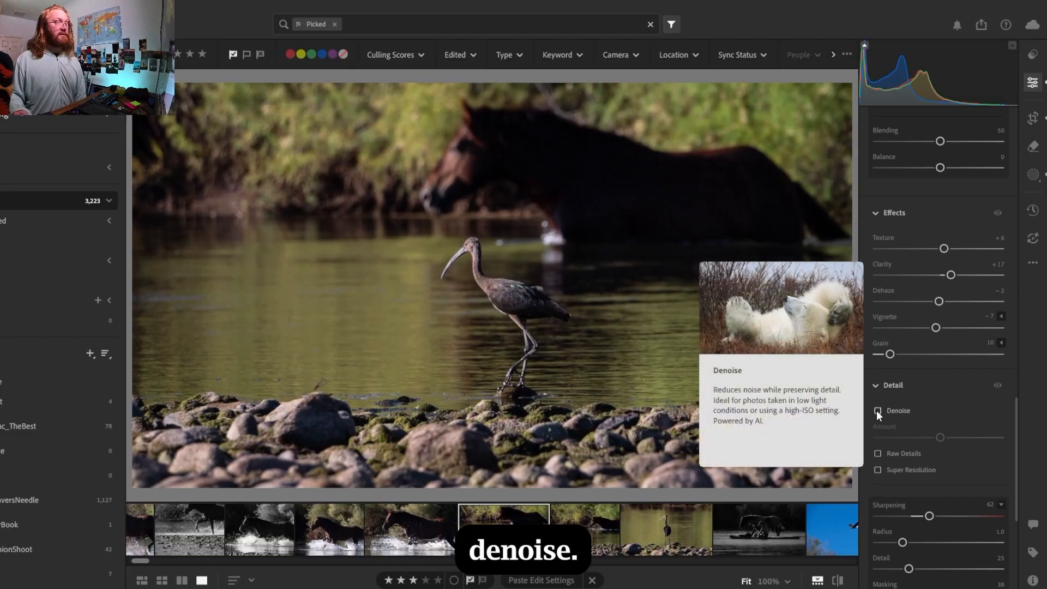
Leave Denoise off for the whole ibis-and-horse photo and set sharpening to 77 with its masking at 71
{"action": "left_click", "coordinate": [877, 410]}
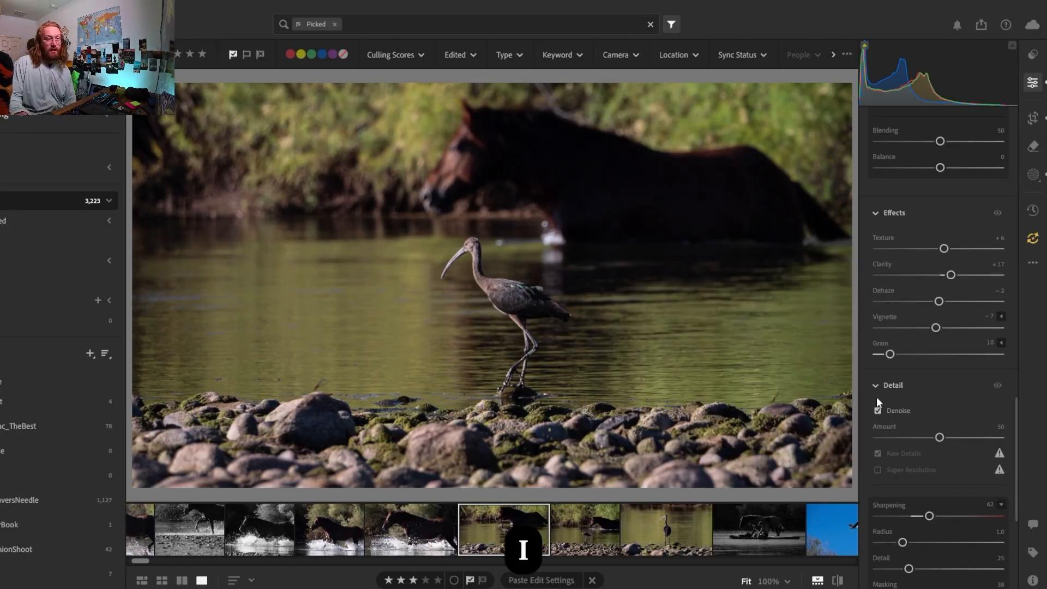
{"action": "left_click", "coordinate": [876, 411]}
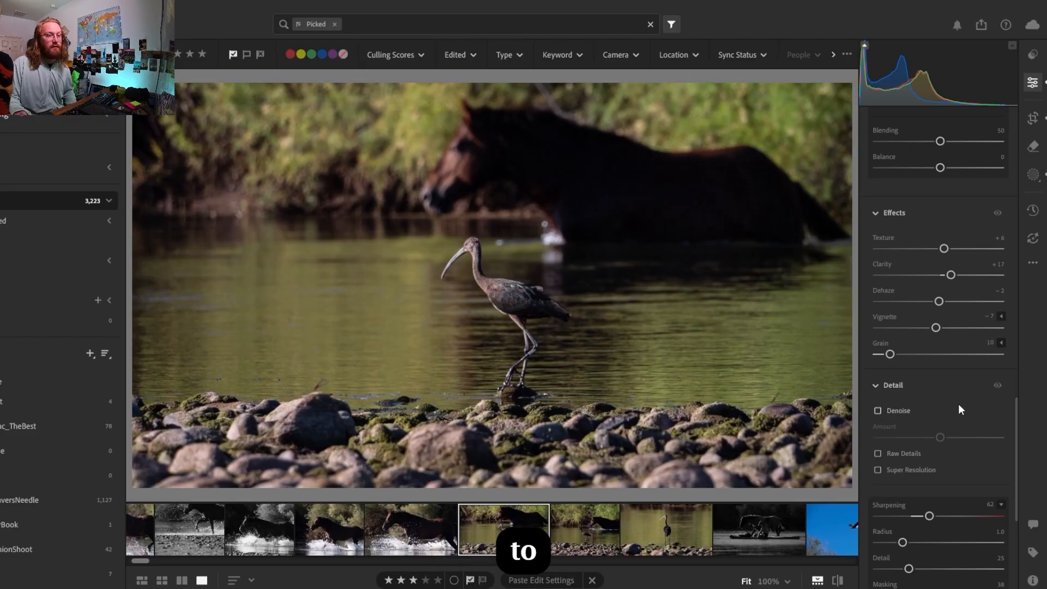
{"action": "left_click_drag", "start_coordinate": [1015, 398], "coordinate": [1008, 440]}
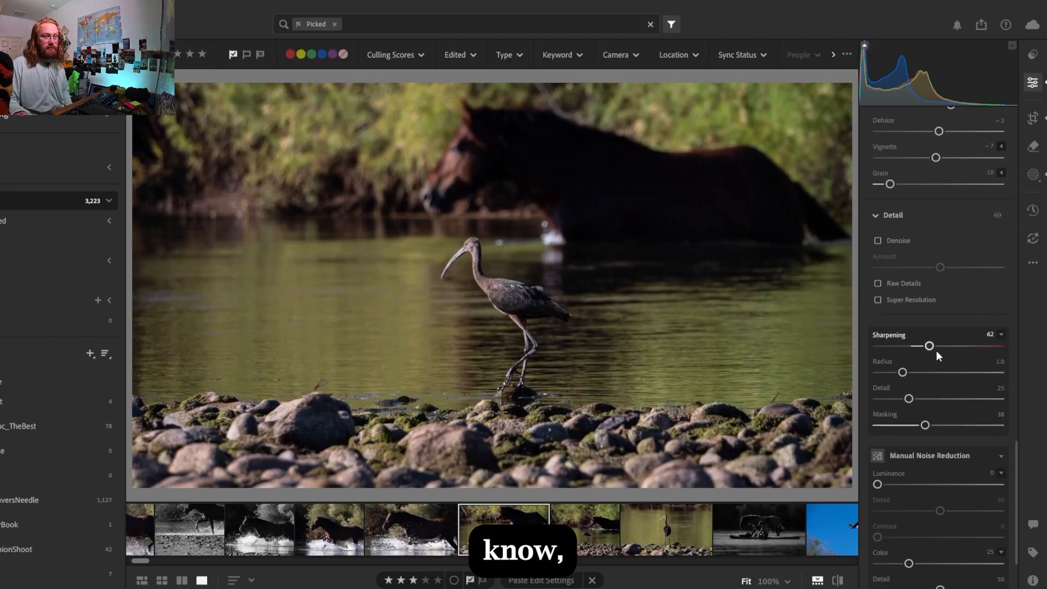
{"action": "left_click_drag", "start_coordinate": [933, 347], "coordinate": [946, 348]}
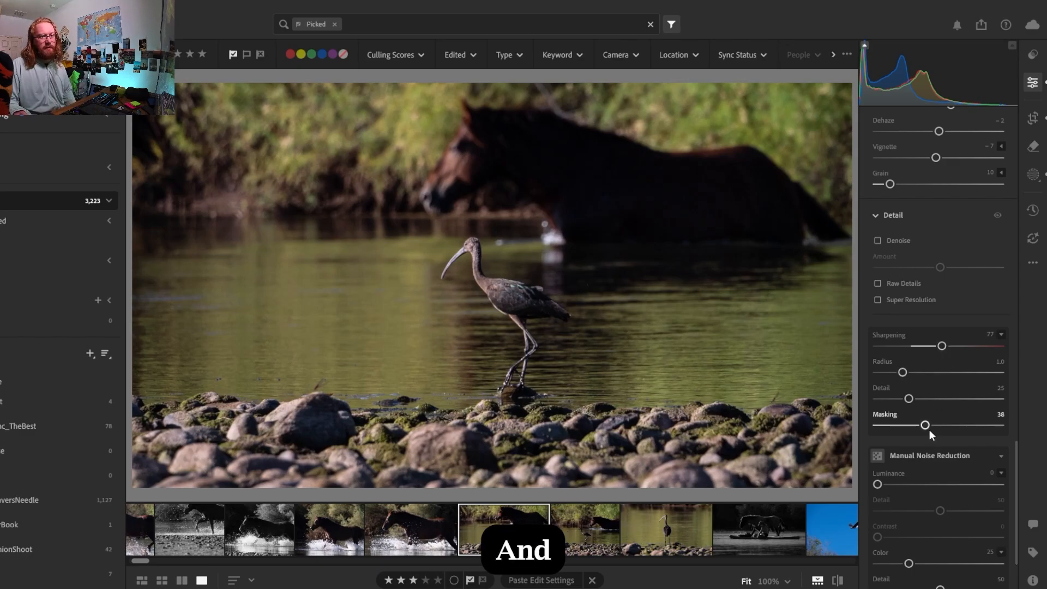
{"action": "left_click_drag", "start_coordinate": [926, 426], "coordinate": [970, 431]}
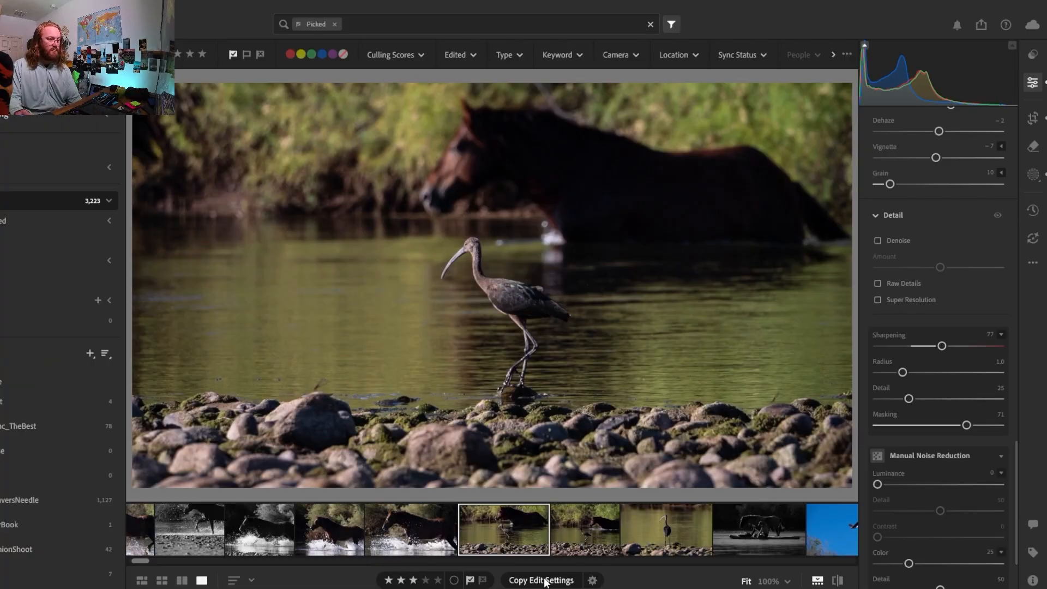
{"action": "left_click", "coordinate": [546, 580]}
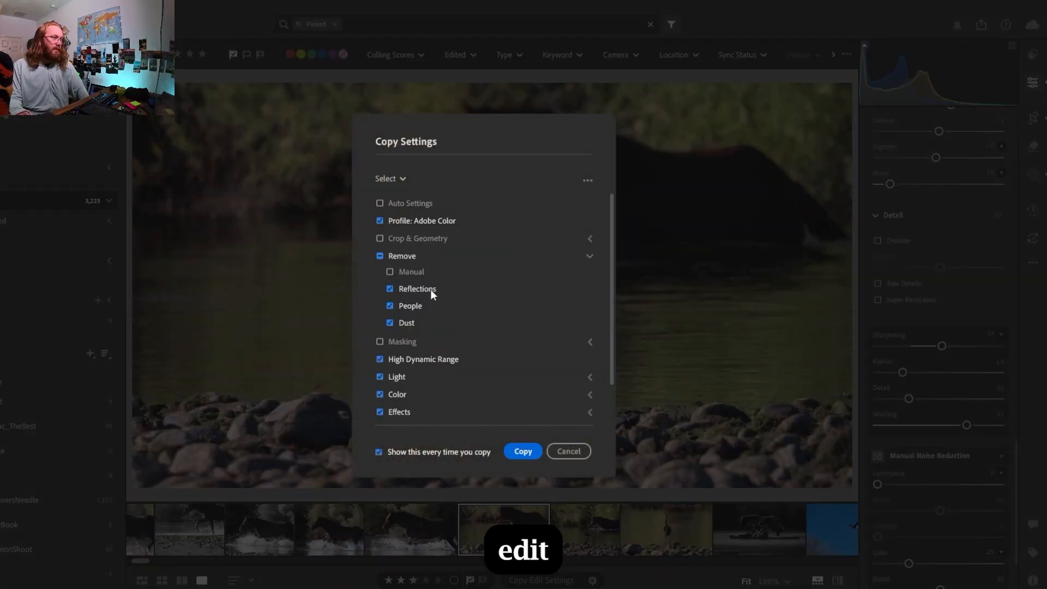
{"action": "left_click", "coordinate": [380, 341]}
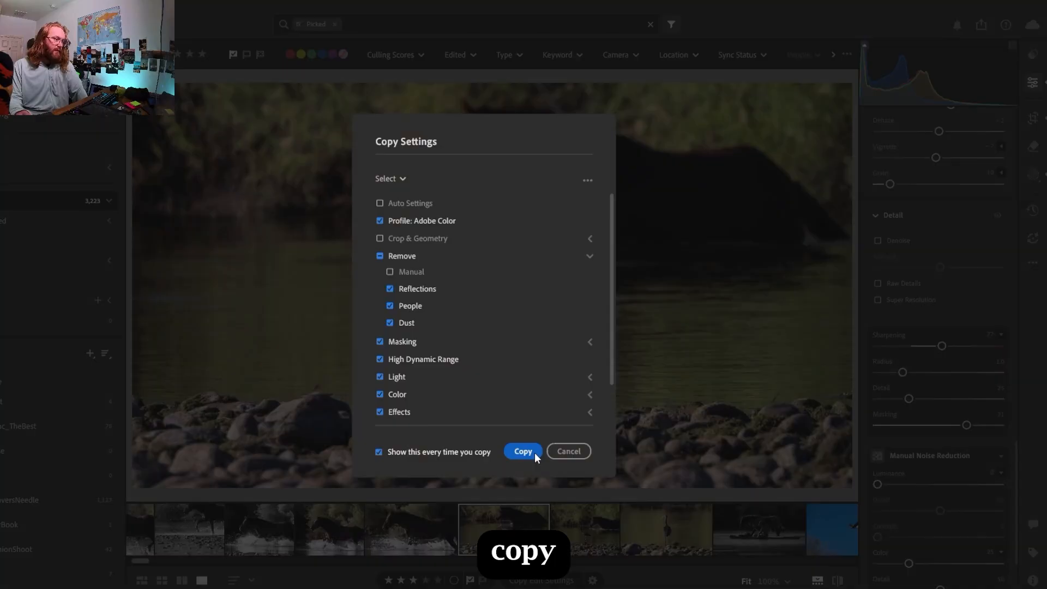
{"action": "left_click", "coordinate": [524, 452]}
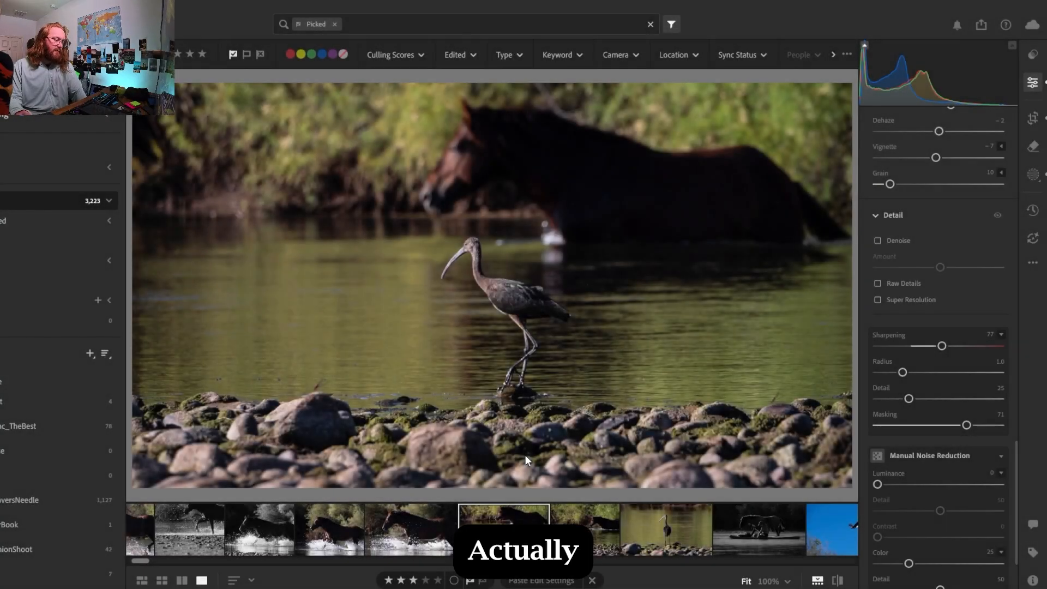
{"action": "left_click", "coordinate": [592, 582]}
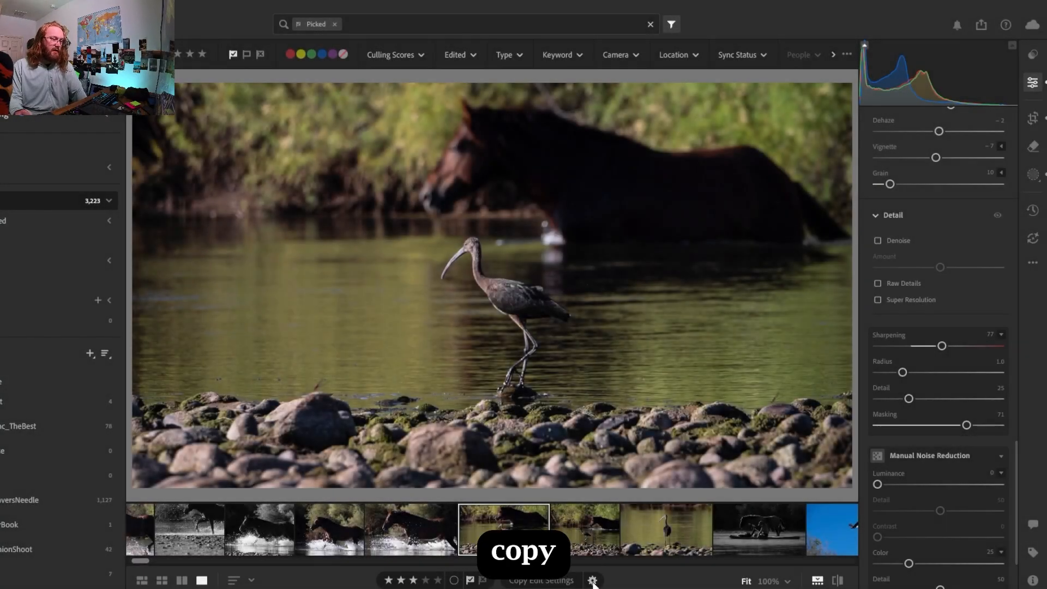
Copy the photo's edit settings without masking, paste them onto the next ibis-and-horse photo, and compare the two shots
{"action": "left_click", "coordinate": [562, 581]}
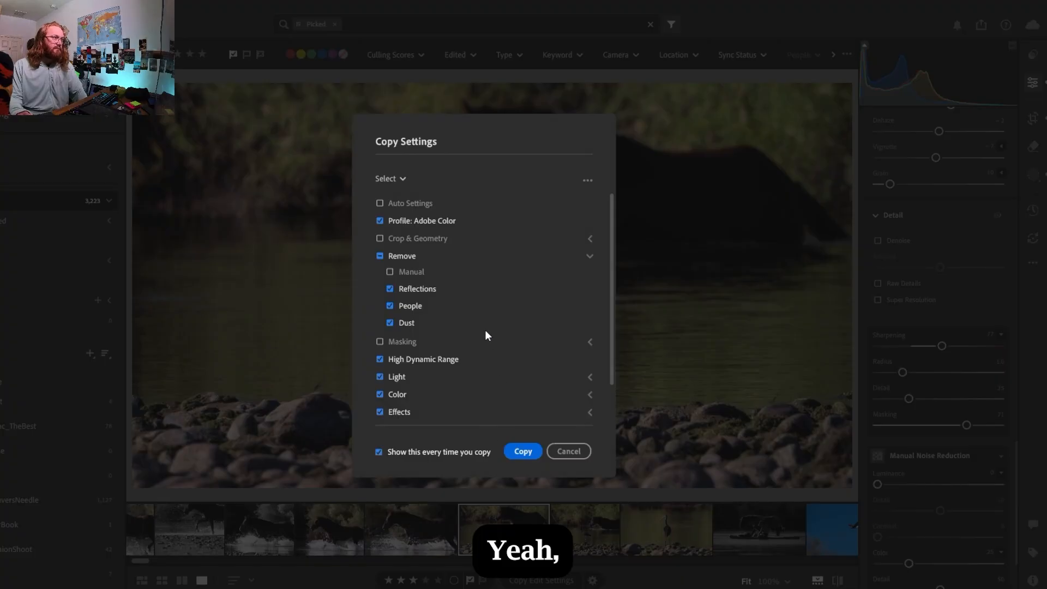
{"action": "left_click", "coordinate": [522, 451]}
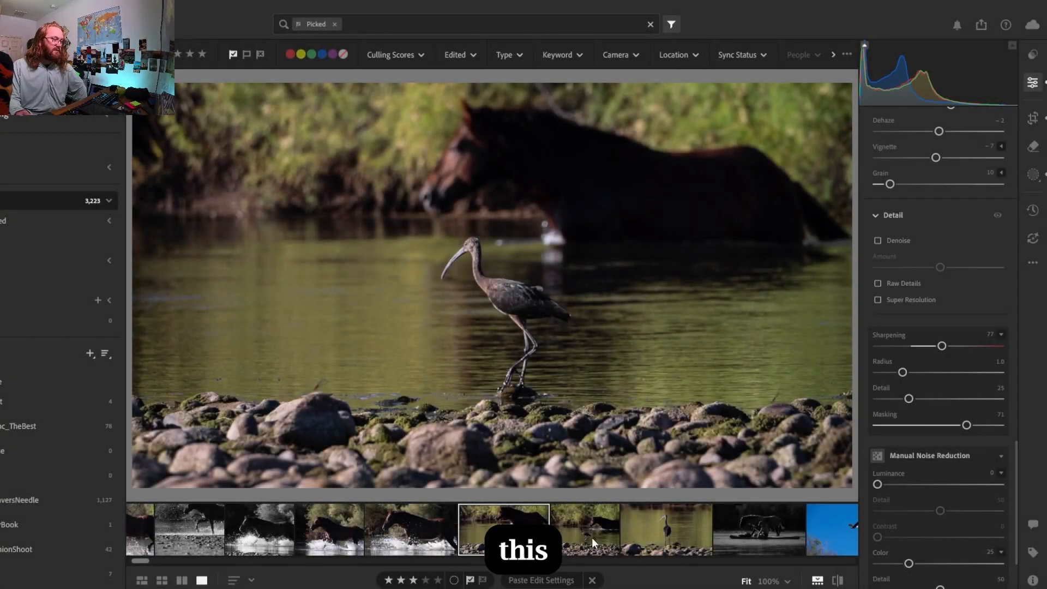
{"action": "left_click", "coordinate": [591, 538]}
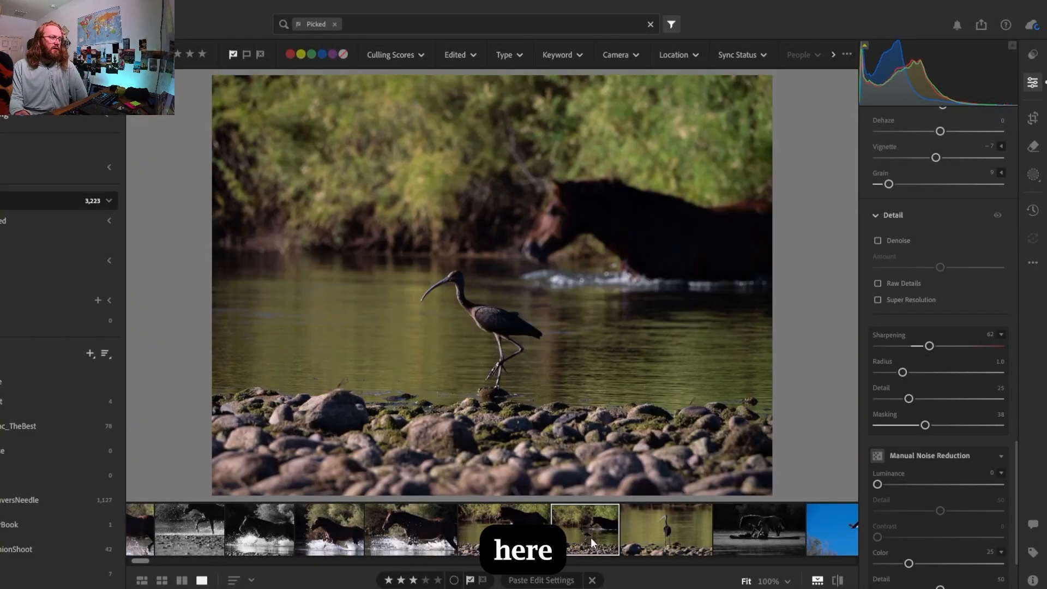
{"action": "left_click", "coordinate": [536, 578]}
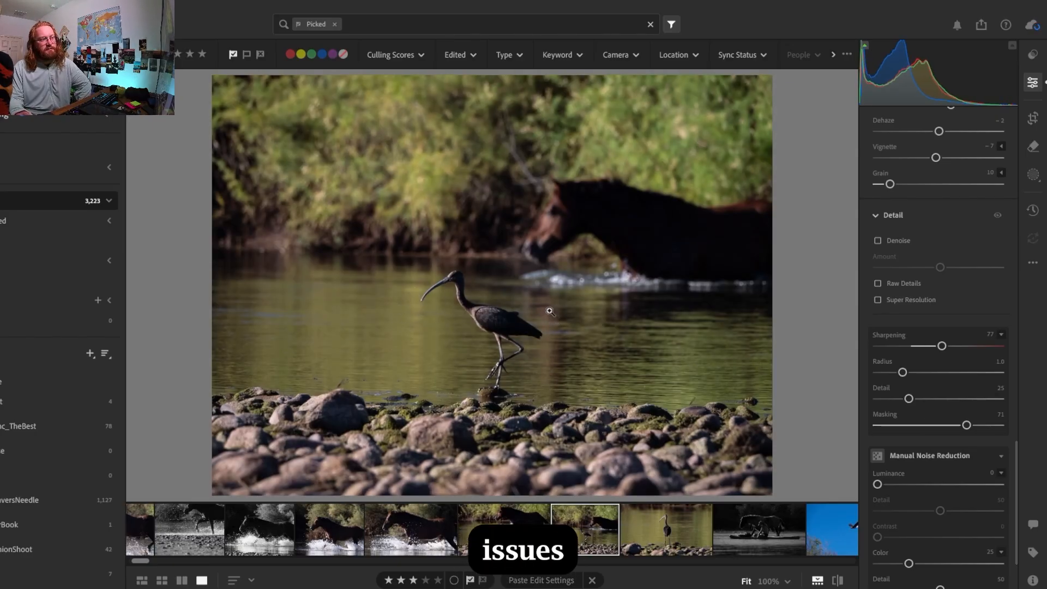
{"action": "left_click", "coordinate": [509, 519]}
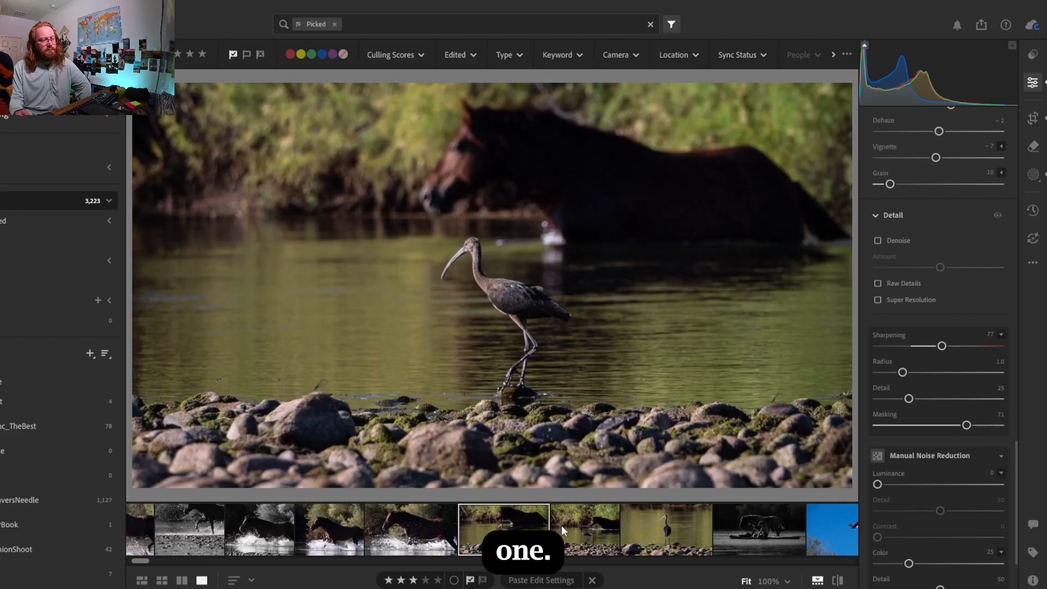
{"action": "left_click", "coordinate": [562, 525]}
{"action": "left_click", "coordinate": [515, 525]}
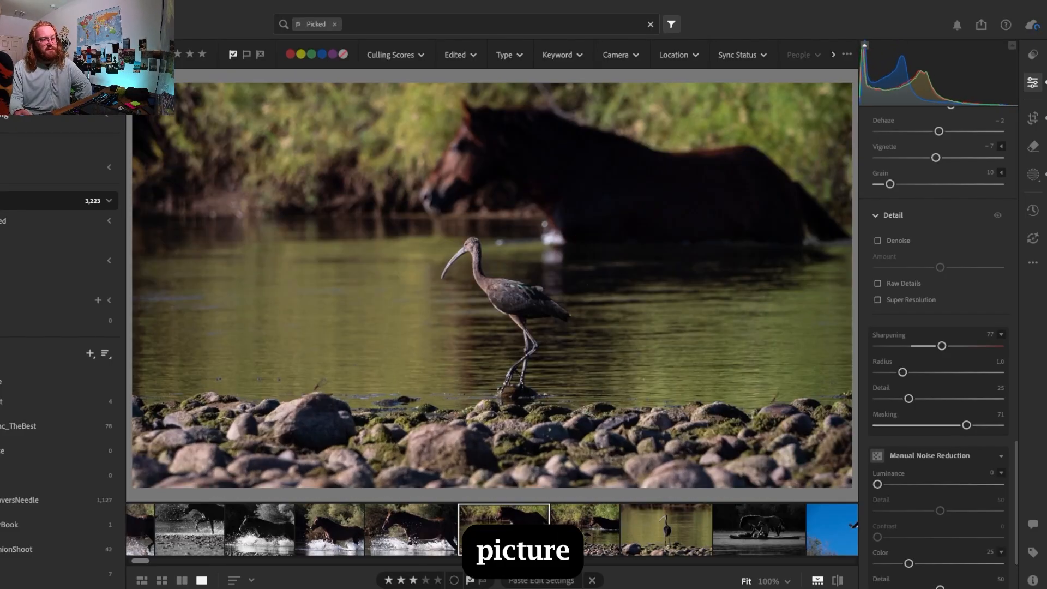
{"action": "key", "text": "Right"}
{"action": "key", "text": "Left"}
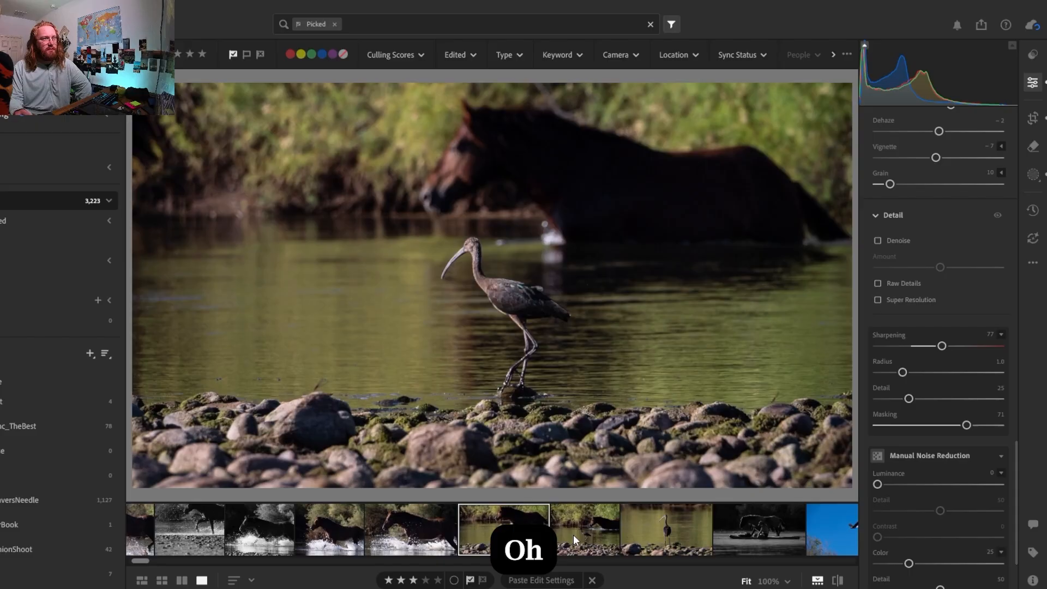
Crop the second ibis-and-horse photo to a 16 x 9 aspect ratio and straighten it by -1.13
{"action": "left_click", "coordinate": [574, 540]}
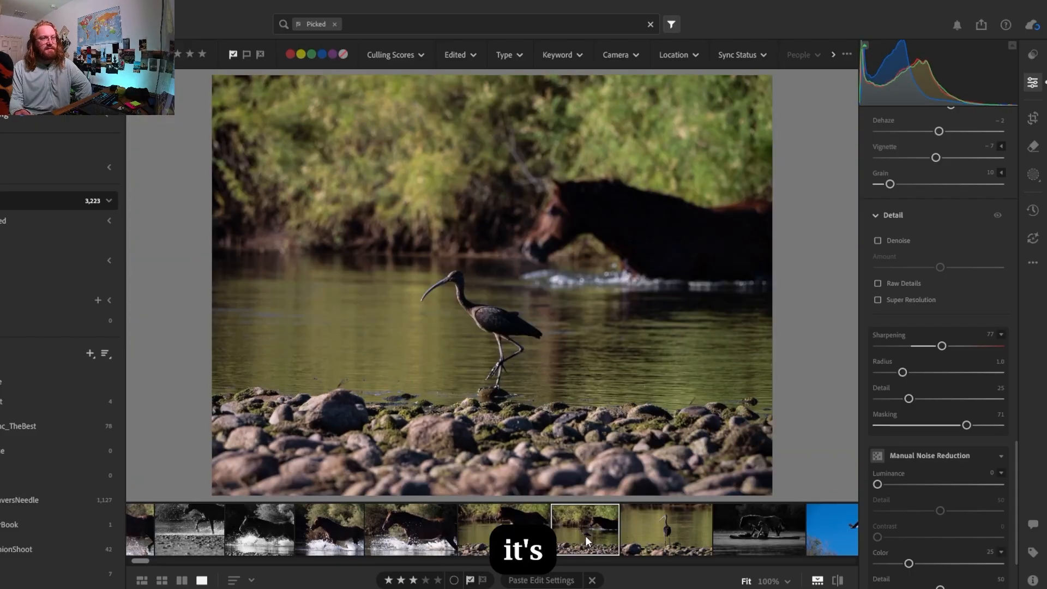
{"action": "left_click", "coordinate": [1033, 117]}
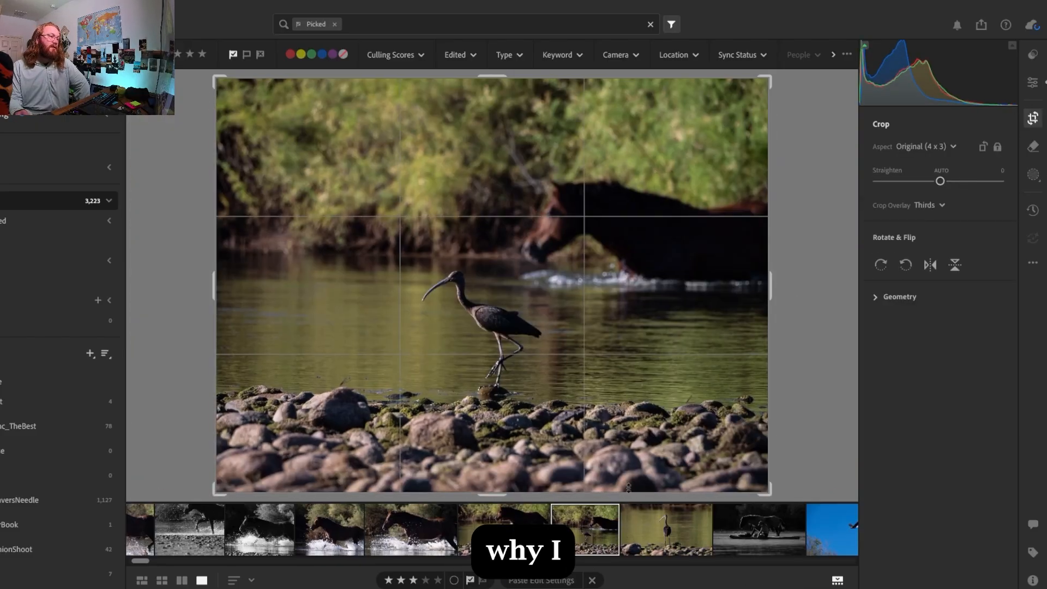
{"action": "left_click", "coordinate": [935, 145]}
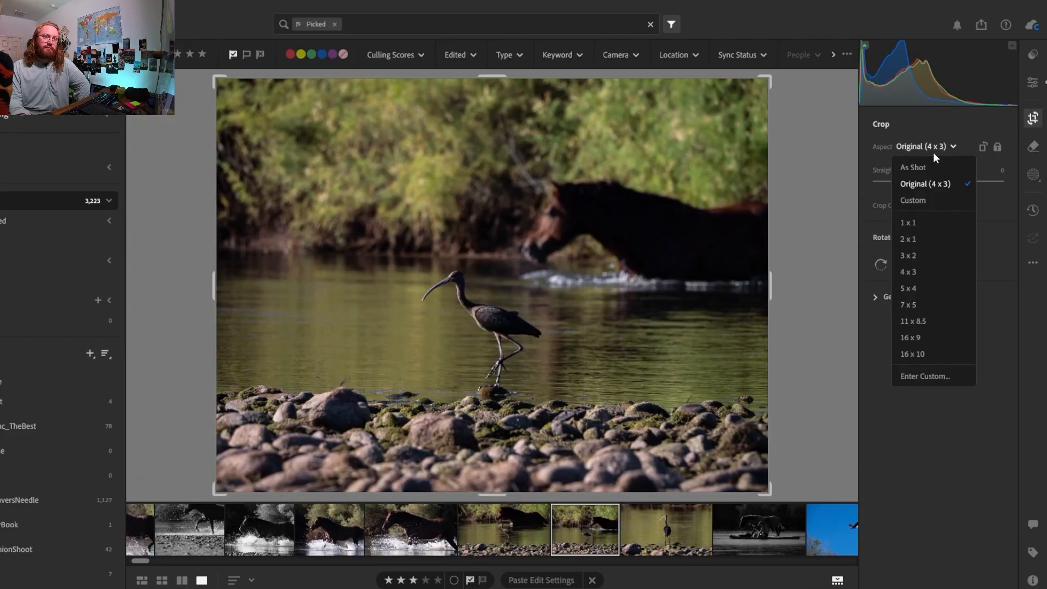
{"action": "left_click", "coordinate": [909, 336]}
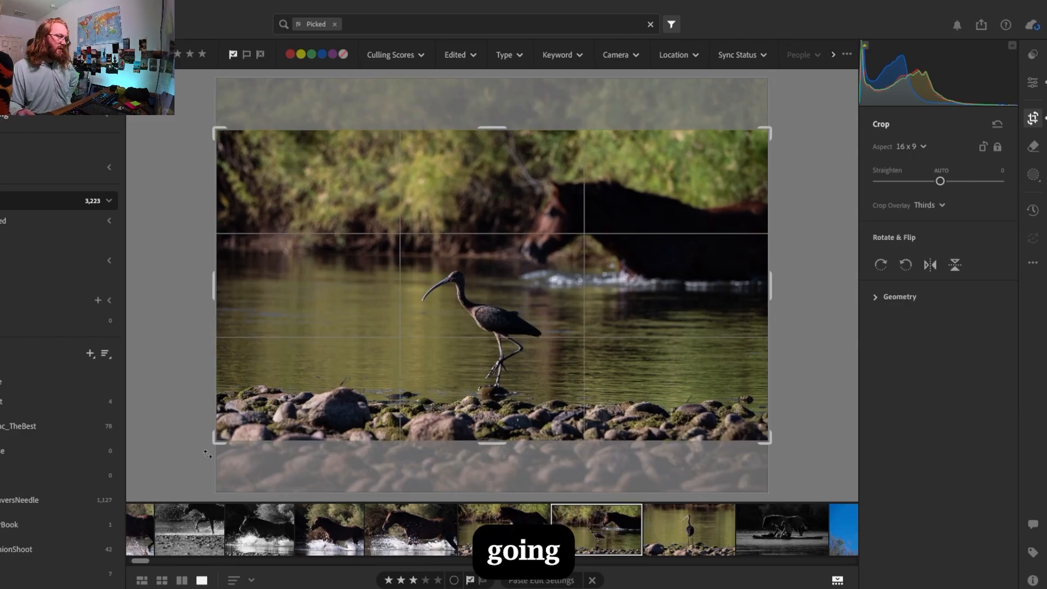
{"action": "left_click_drag", "start_coordinate": [200, 455], "coordinate": [214, 455]}
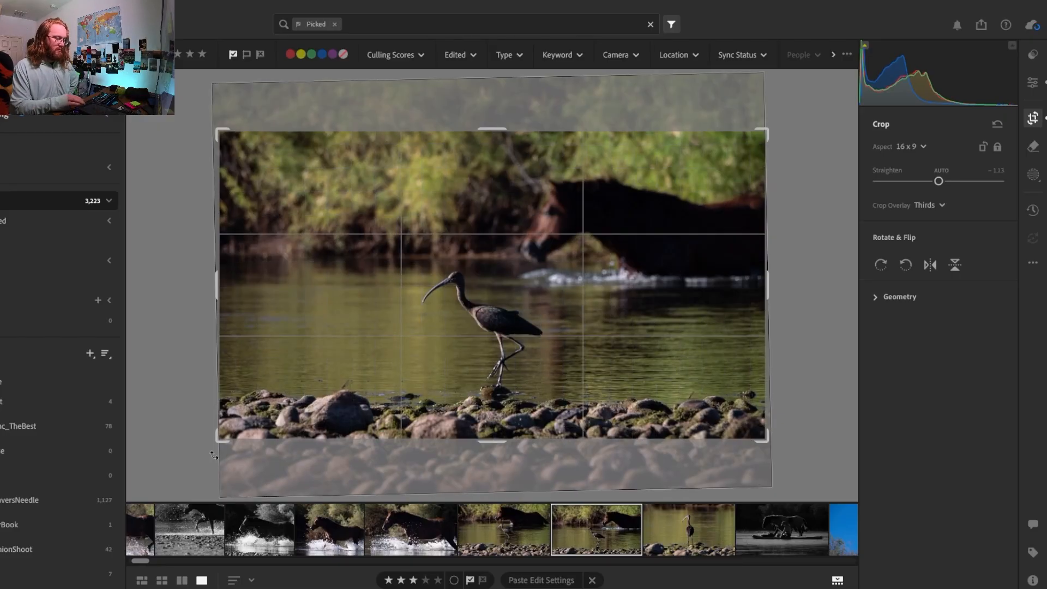
{"action": "key", "text": "Return"}
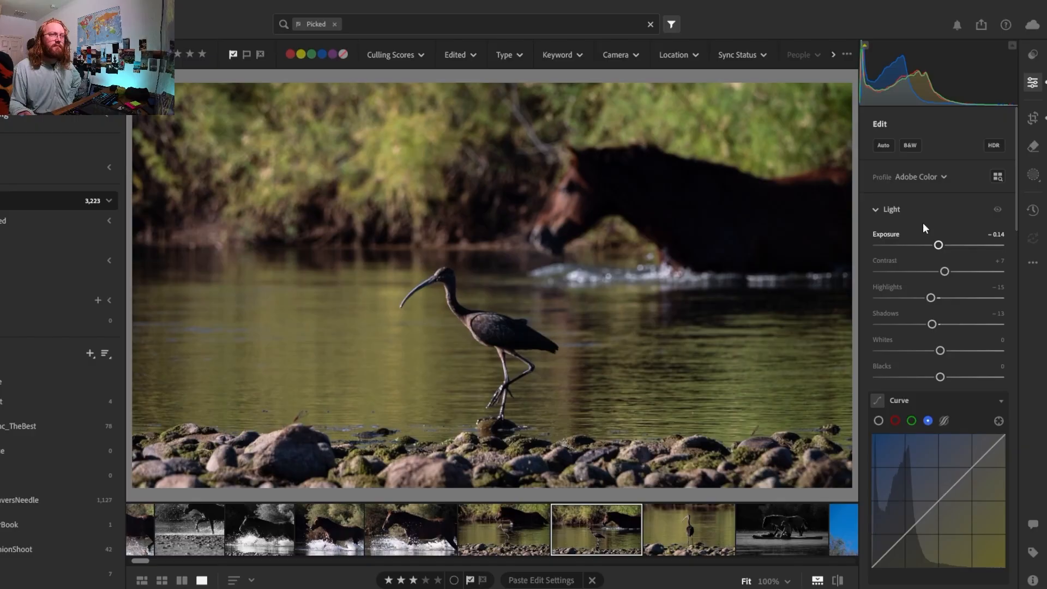
Examine the ibis's head and beak up close in the second photo and compare the shot with the first ibis-and-horse photo
{"action": "left_click", "coordinate": [408, 291]}
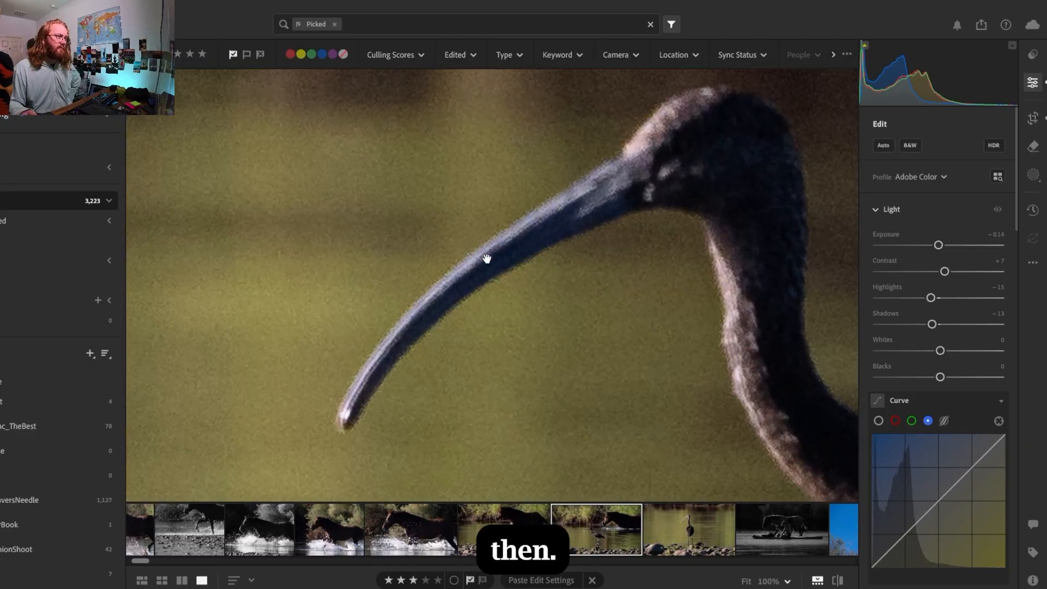
{"action": "left_click", "coordinate": [693, 198]}
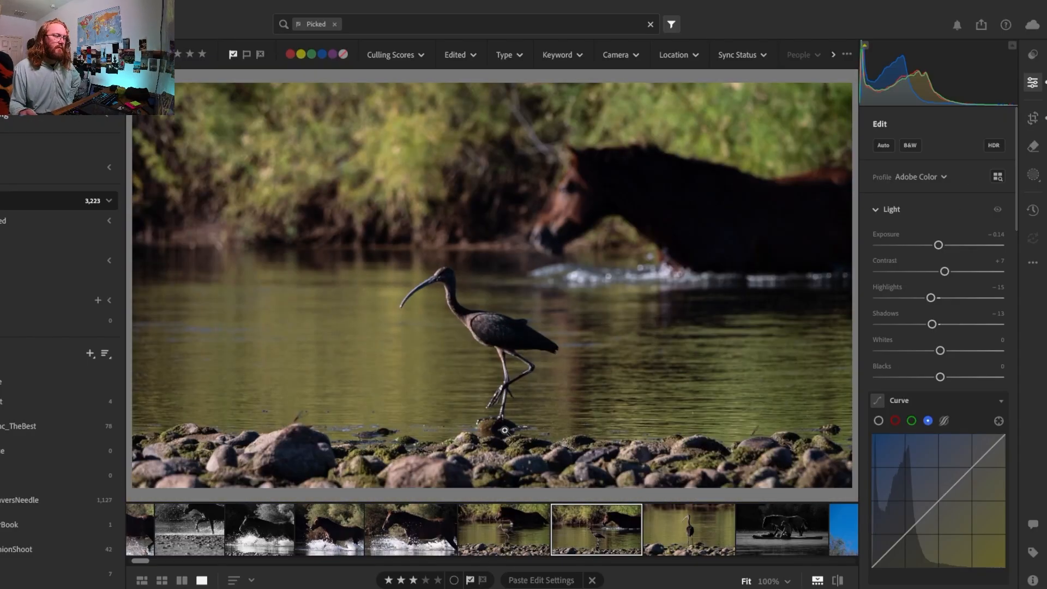
{"action": "left_click", "coordinate": [455, 275]}
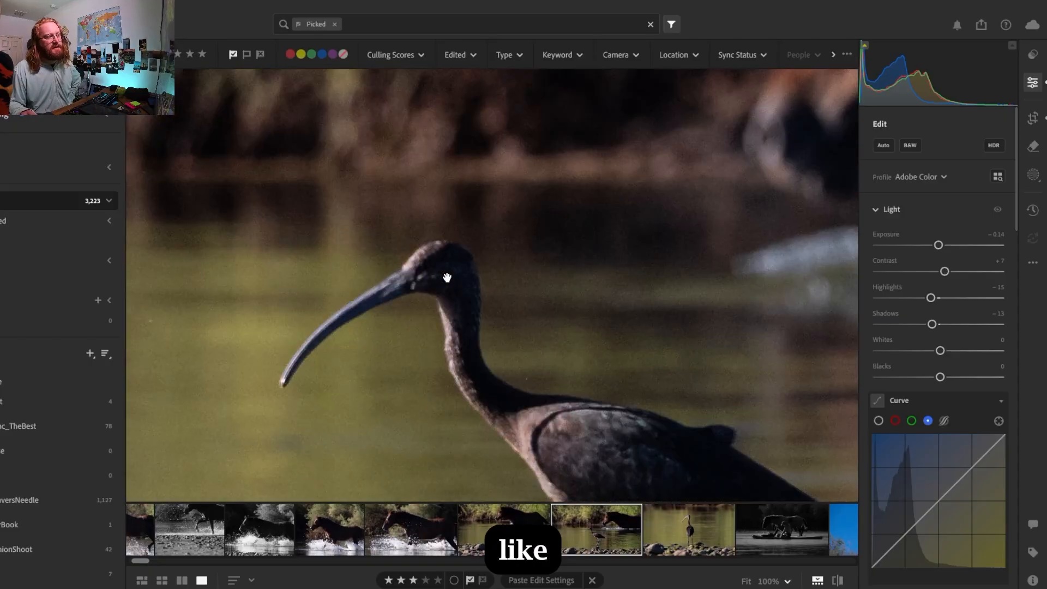
{"action": "left_click", "coordinate": [491, 532]}
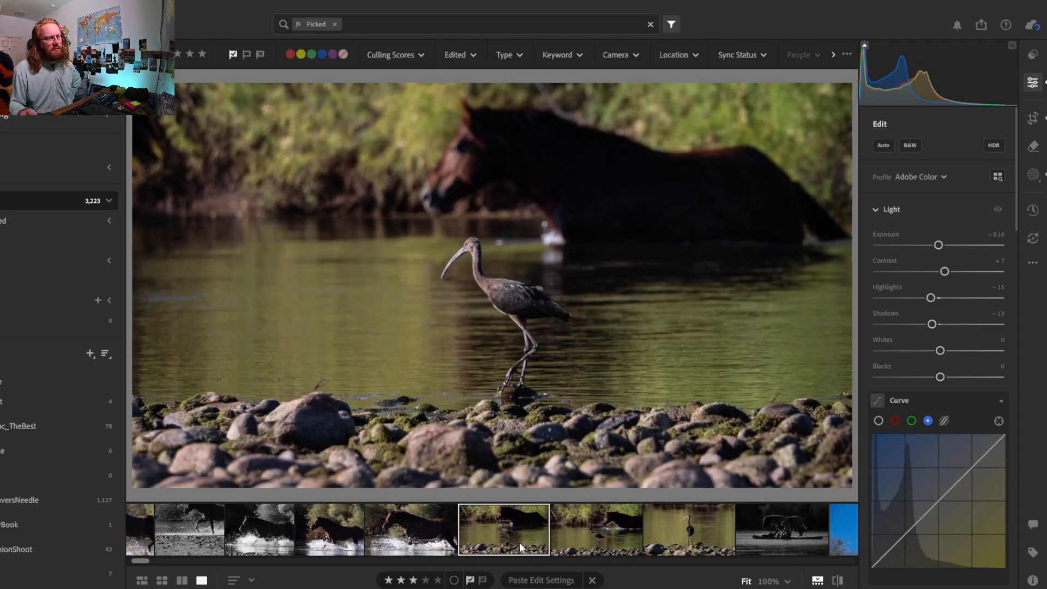
{"action": "left_click", "coordinate": [582, 533]}
{"action": "left_click", "coordinate": [524, 539]}
{"action": "left_click", "coordinate": [573, 536]}
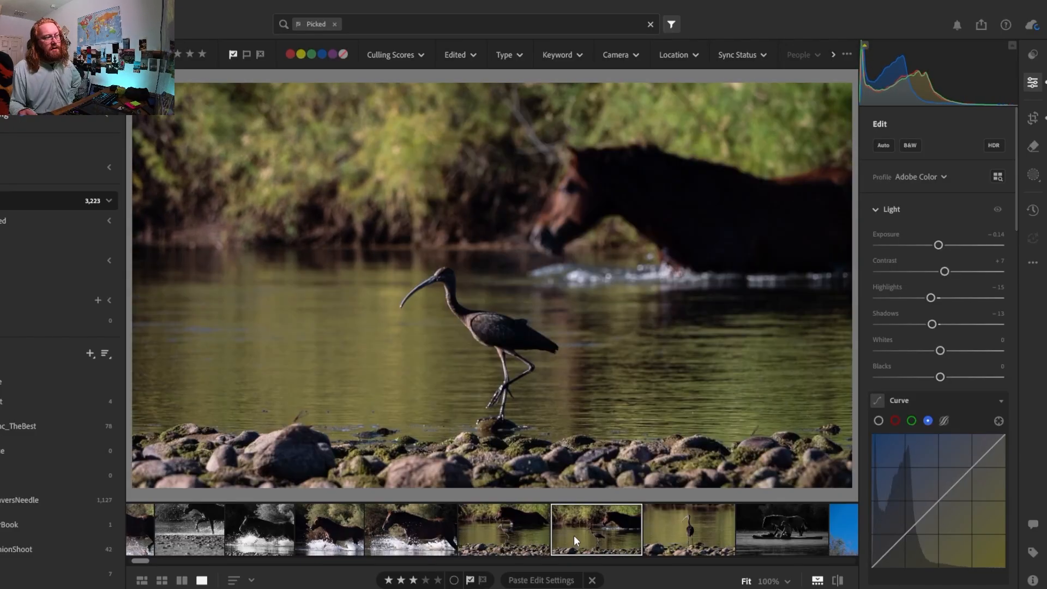
{"action": "left_click", "coordinate": [523, 518]}
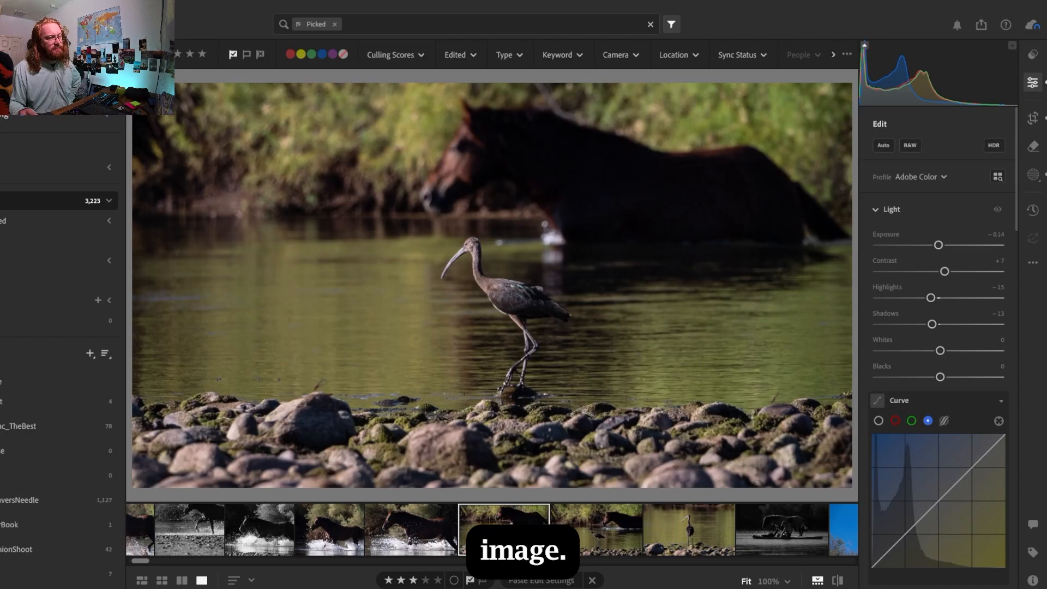
{"action": "left_click", "coordinate": [575, 537]}
{"action": "left_click", "coordinate": [537, 539]}
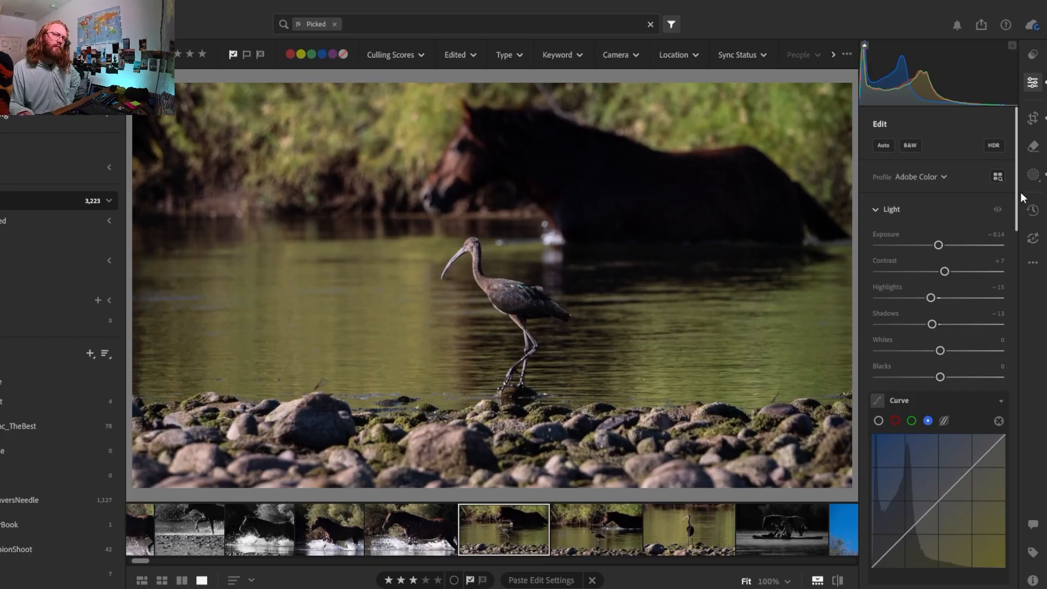
Lower the exposure of the ibis mask in the first ibis-and-horse photo and compare it with the second shot
{"action": "left_click", "coordinate": [1034, 175]}
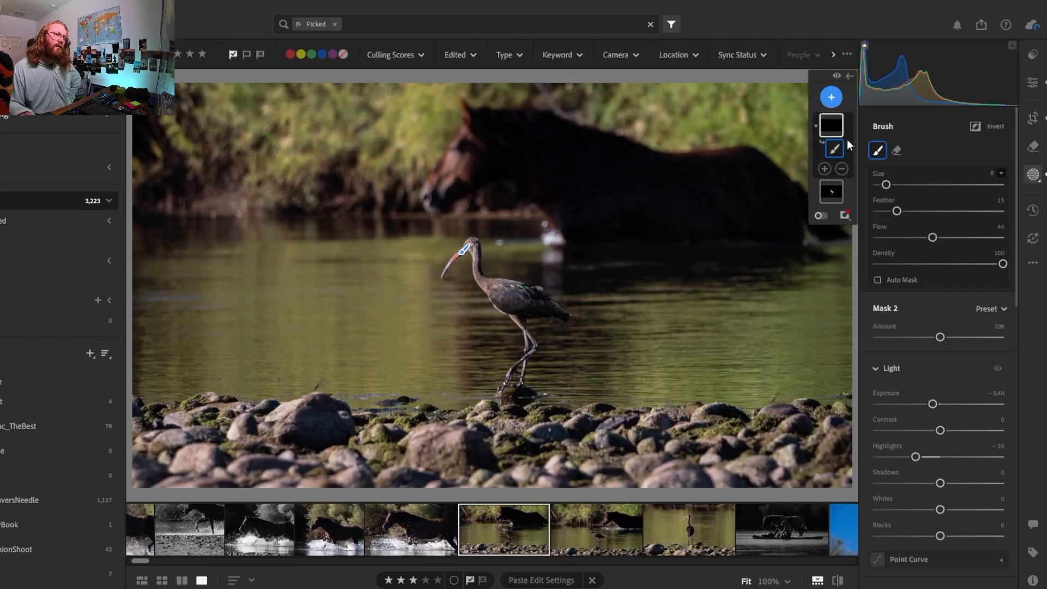
{"action": "left_click", "coordinate": [829, 197]}
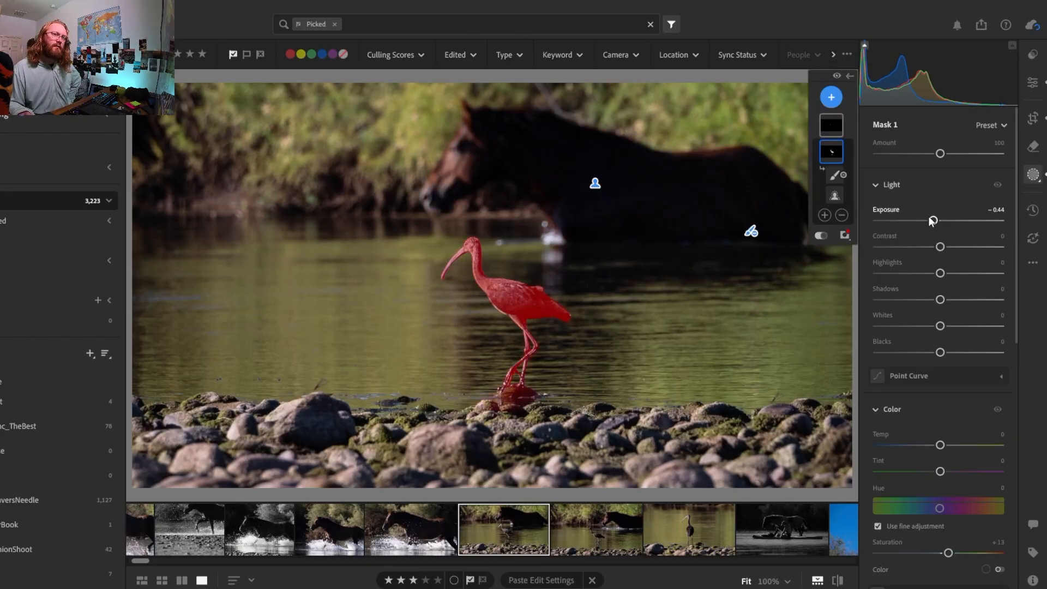
{"action": "left_click_drag", "start_coordinate": [925, 219], "coordinate": [924, 221]}
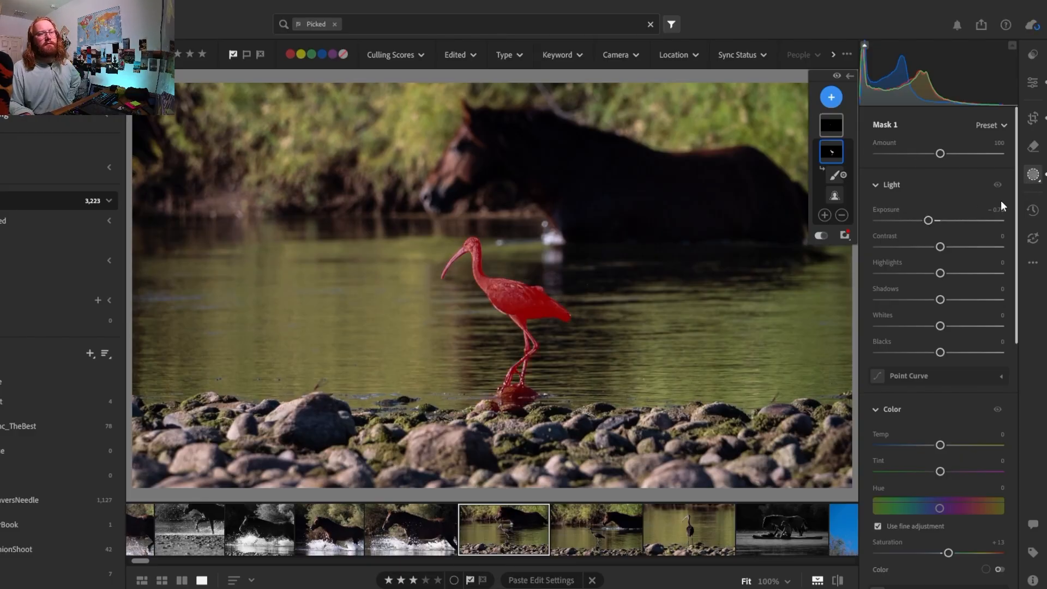
{"action": "left_click", "coordinate": [595, 531]}
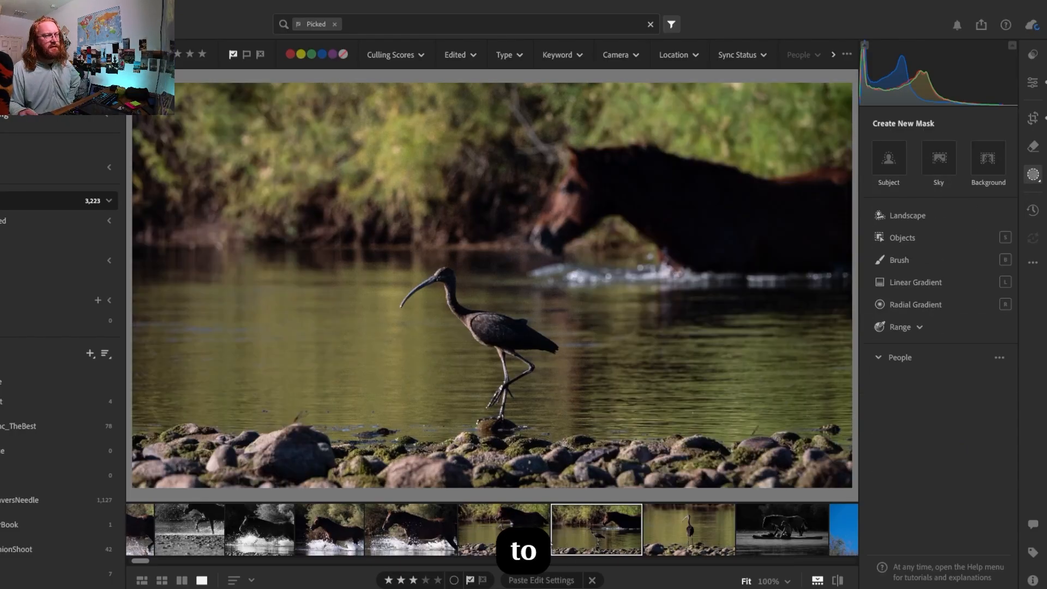
{"action": "left_click", "coordinate": [545, 538]}
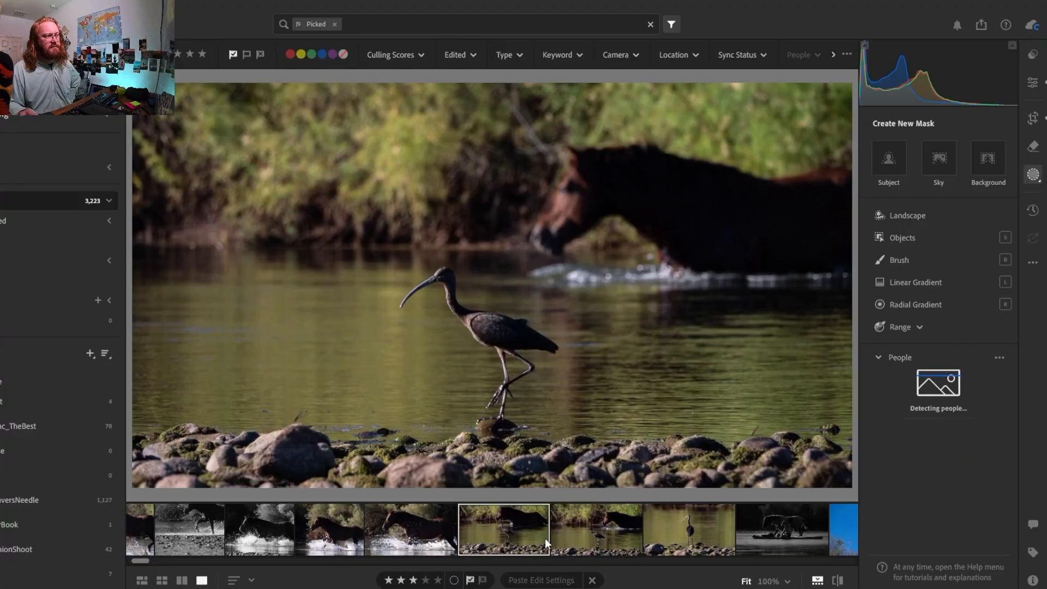
{"action": "left_click", "coordinate": [587, 535]}
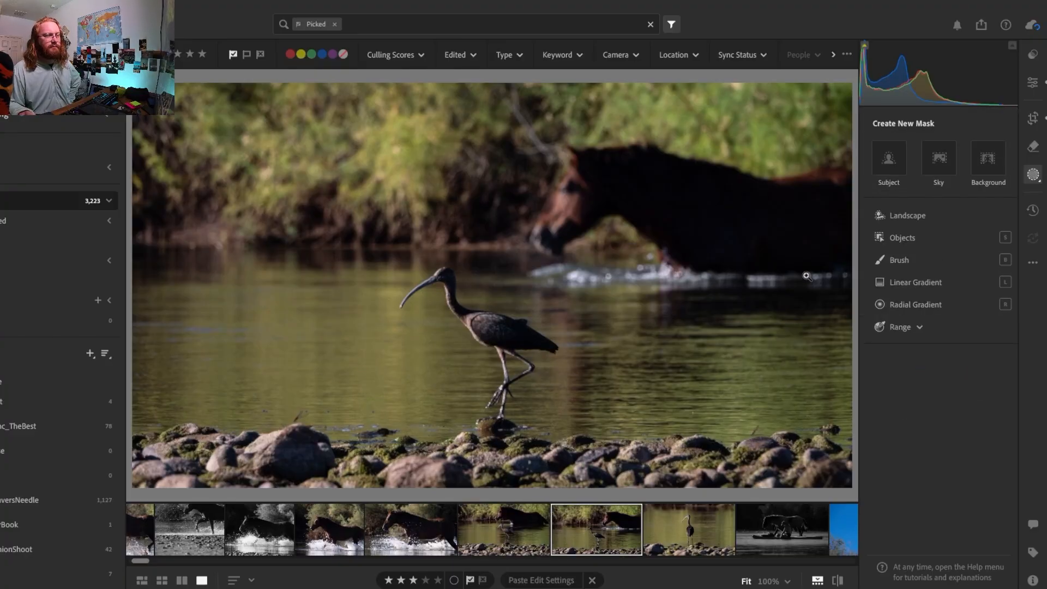
Reposition the 16 x 9 crop of the second ibis-and-horse photo lower so it takes in more of the foreground rocks
{"action": "left_click", "coordinate": [1033, 119]}
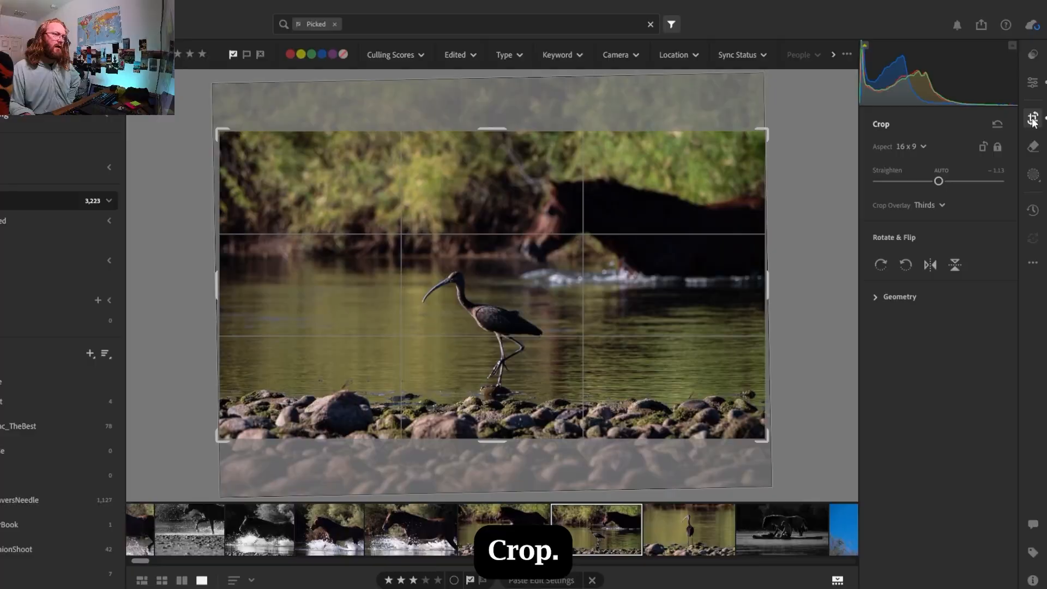
{"action": "left_click_drag", "start_coordinate": [523, 316], "coordinate": [523, 280]}
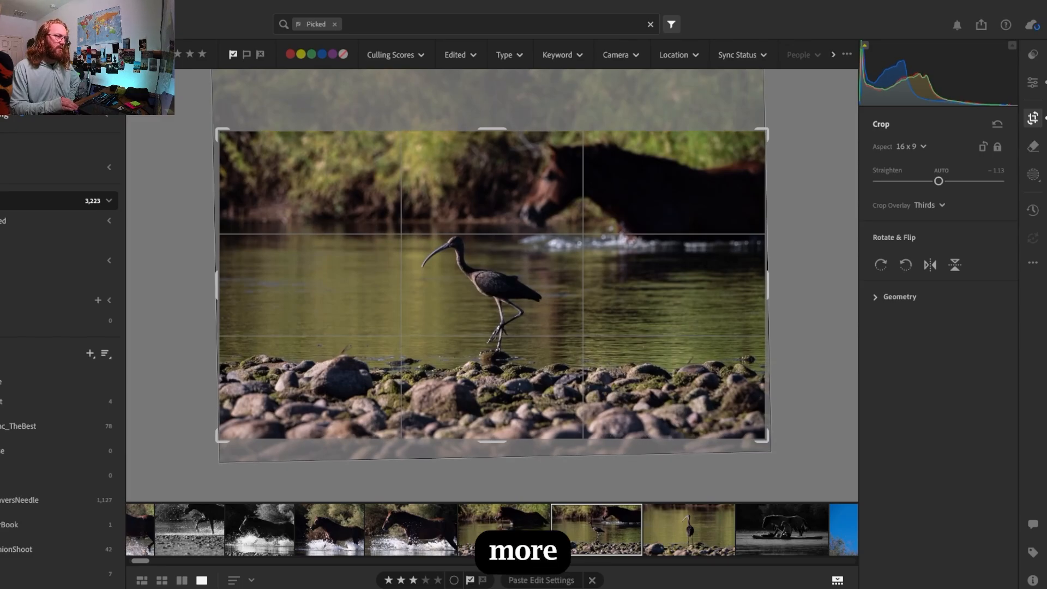
{"action": "key", "text": "e"}
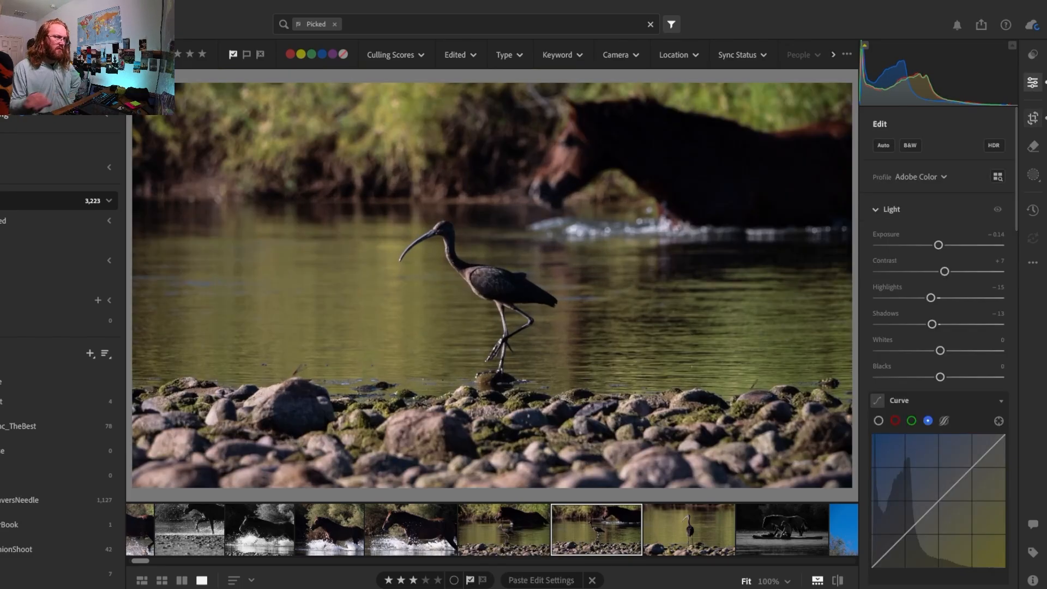
{"action": "left_click", "coordinate": [1029, 119]}
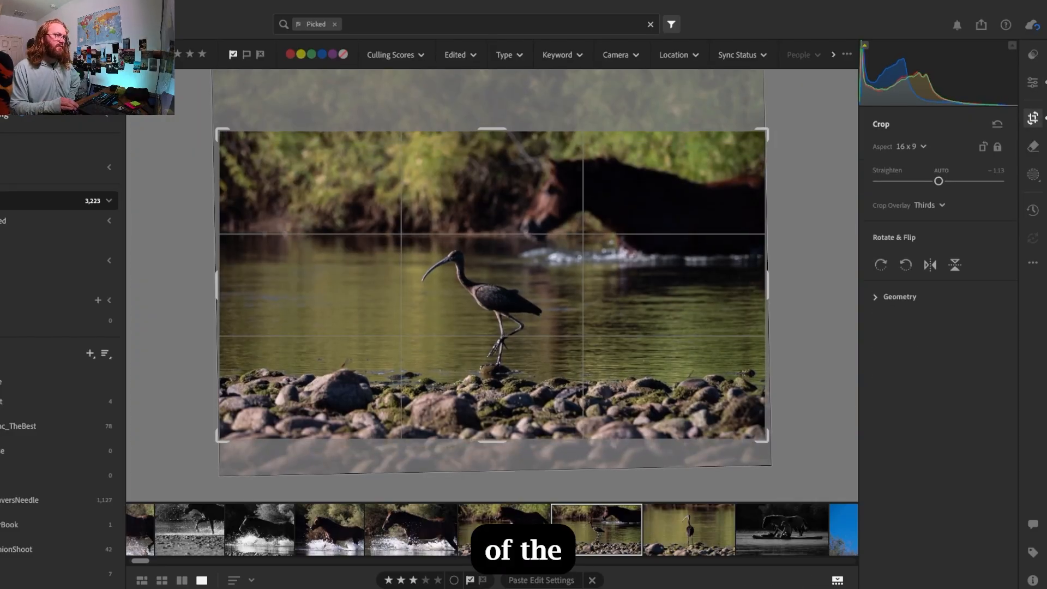
{"action": "key", "text": "e"}
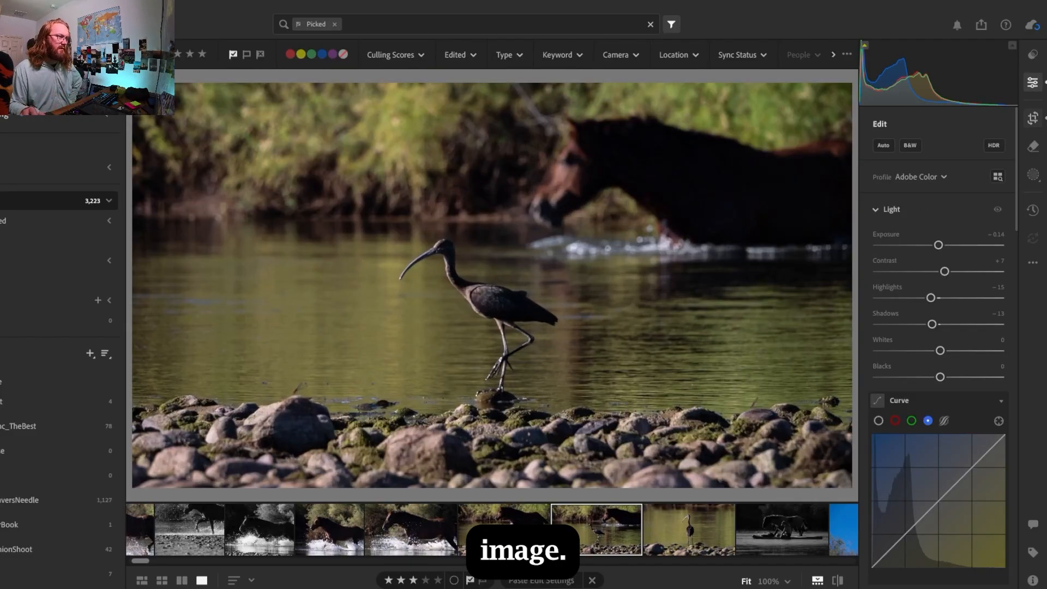
Compare the reframed second ibis-and-horse photo with the first one, switching back and forth between them
{"action": "left_click", "coordinate": [500, 542]}
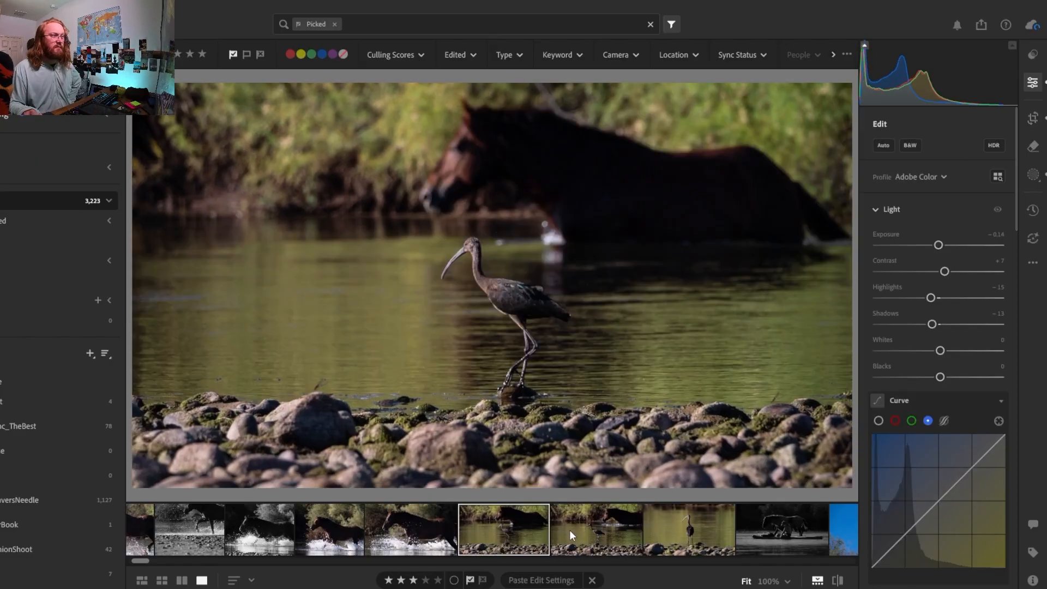
{"action": "left_click", "coordinate": [573, 534]}
{"action": "left_click", "coordinate": [526, 537]}
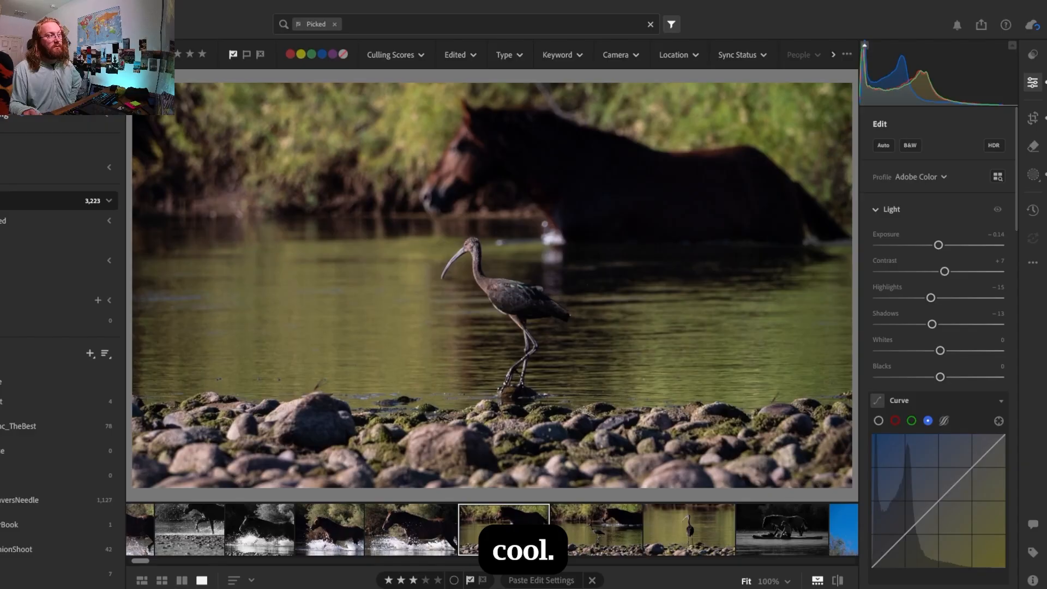
{"action": "left_click", "coordinate": [594, 534]}
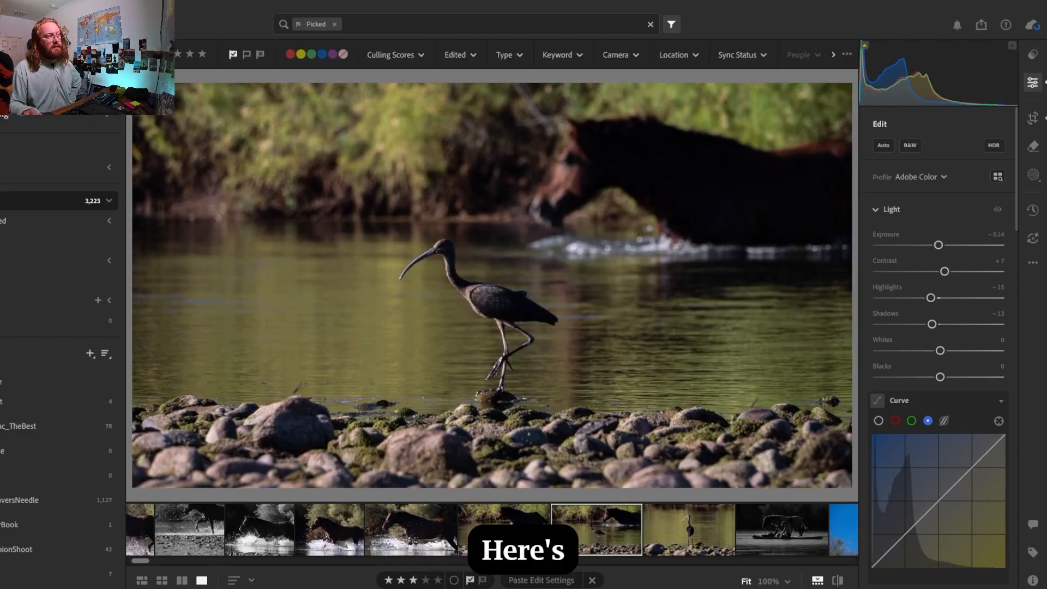
{"action": "left_click", "coordinate": [526, 536]}
{"action": "left_click", "coordinate": [600, 530]}
{"action": "left_click", "coordinate": [534, 531]}
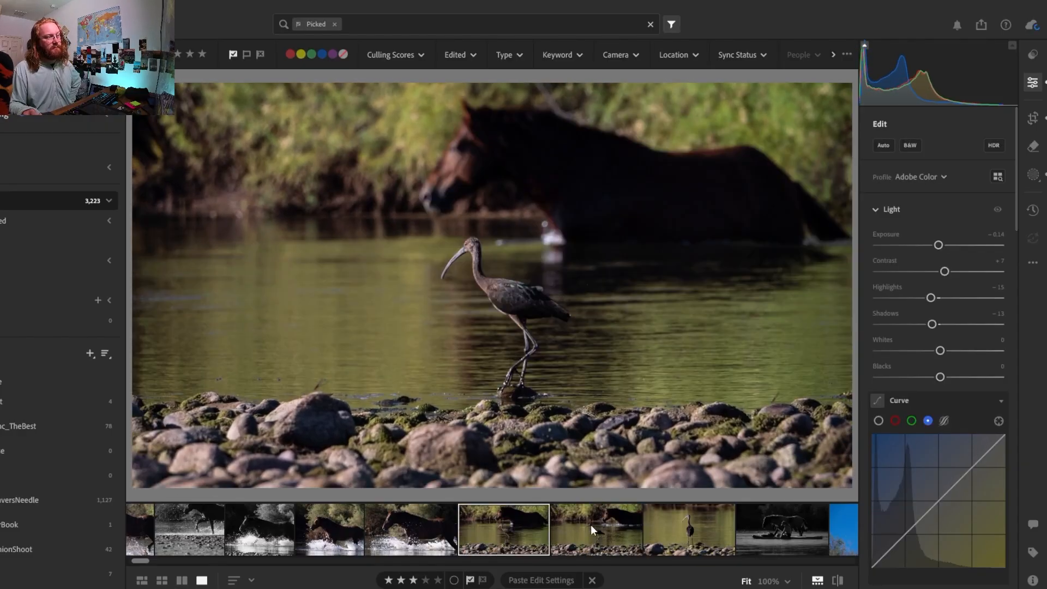
{"action": "left_click", "coordinate": [591, 527]}
{"action": "left_click", "coordinate": [538, 529]}
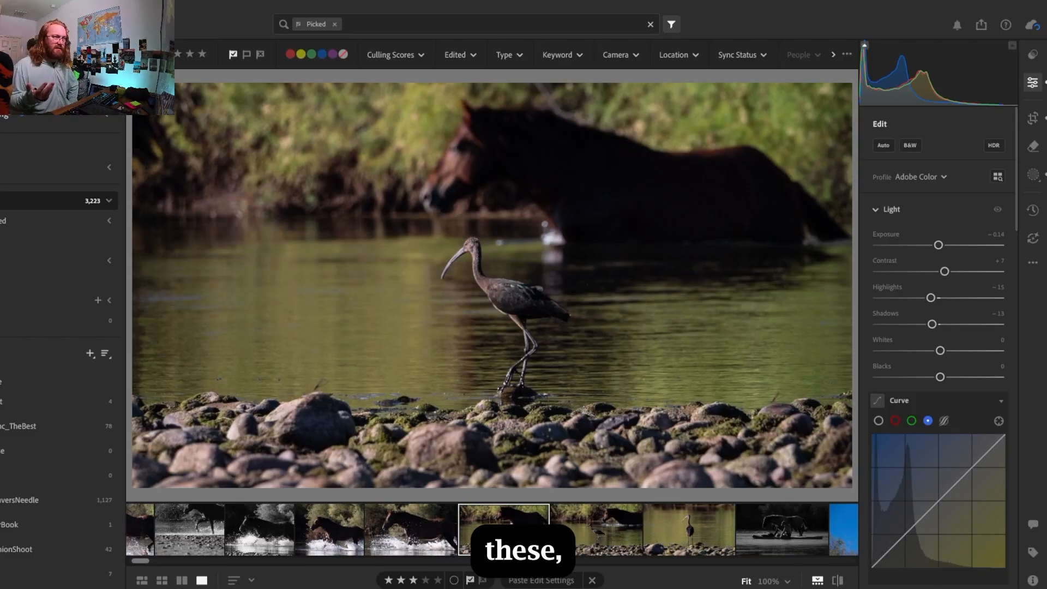
{"action": "left_click", "coordinate": [590, 528]}
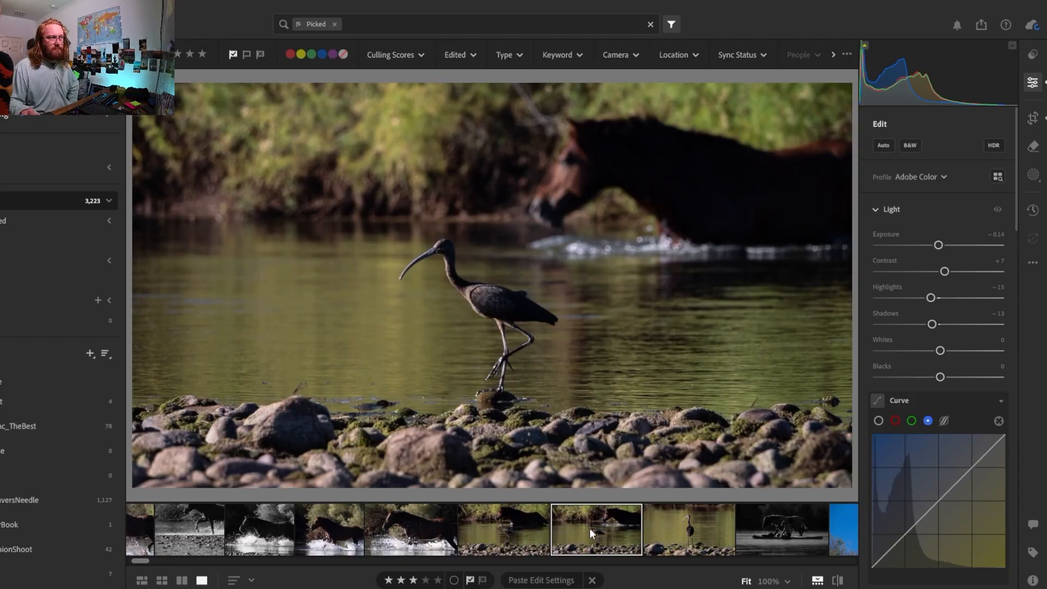
Try a black-and-white treatment on the second ibis-and-horse photo
{"action": "left_click", "coordinate": [910, 145]}
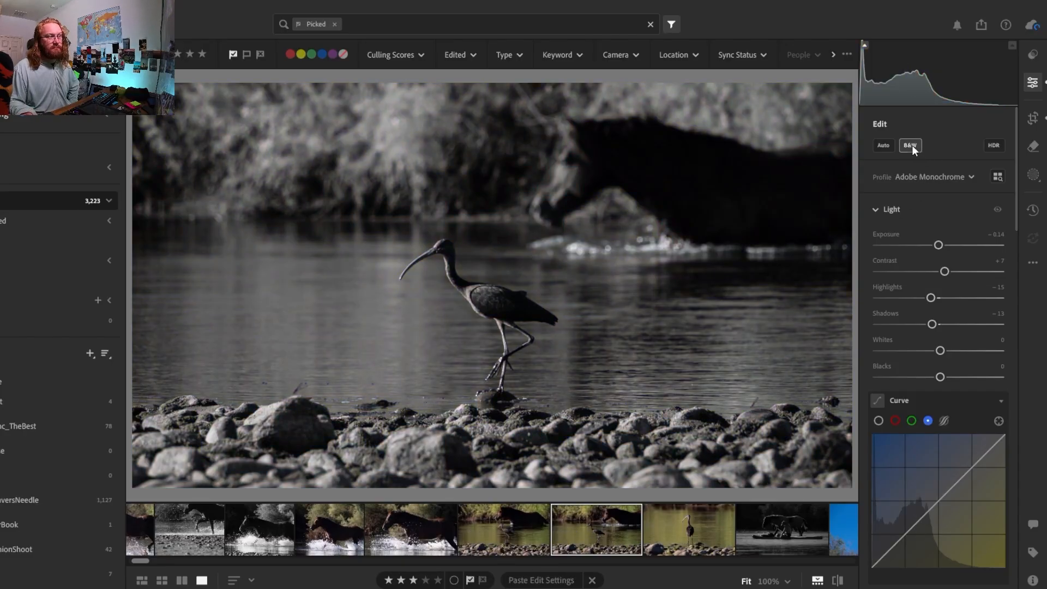
{"action": "left_click", "coordinate": [518, 527]}
{"action": "left_click", "coordinate": [551, 528]}
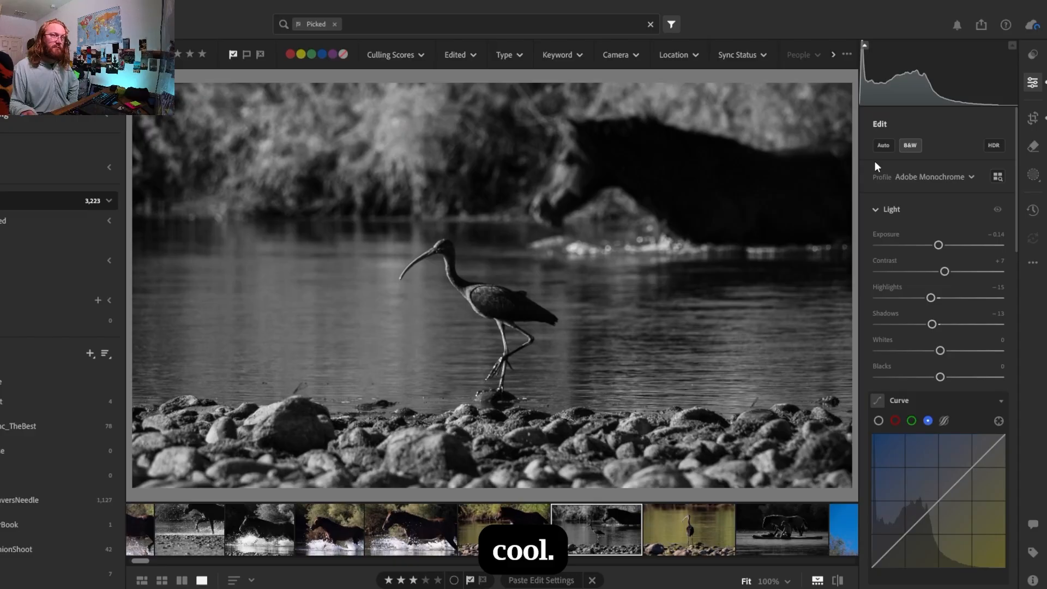
{"action": "left_click", "coordinate": [910, 146]}
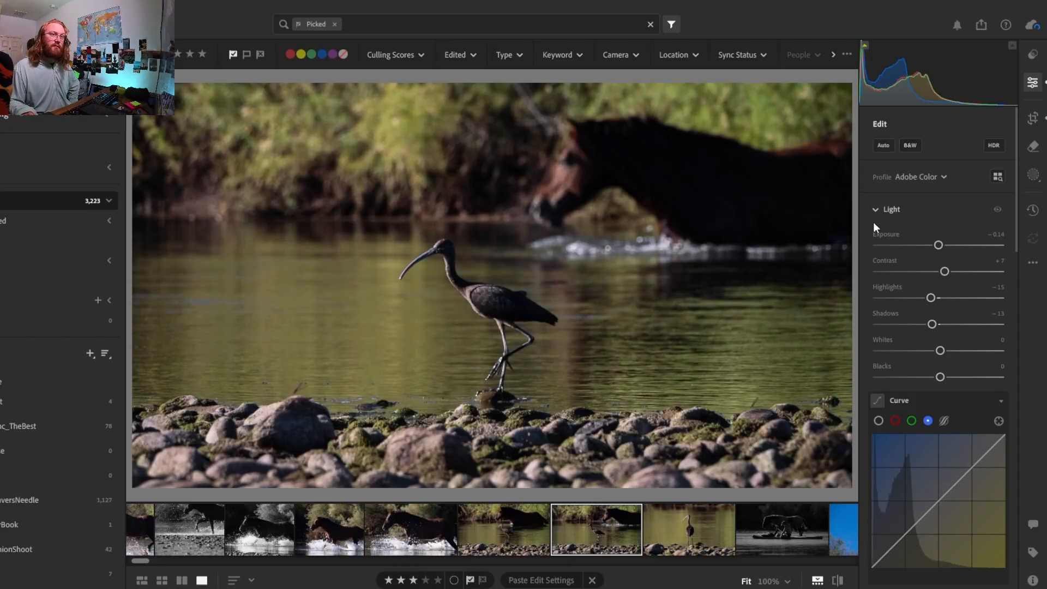
Compare the two color ibis-and-horse photos with each other and with the photo of the ibis standing alone
{"action": "left_click", "coordinate": [476, 536]}
{"action": "left_click", "coordinate": [694, 527]}
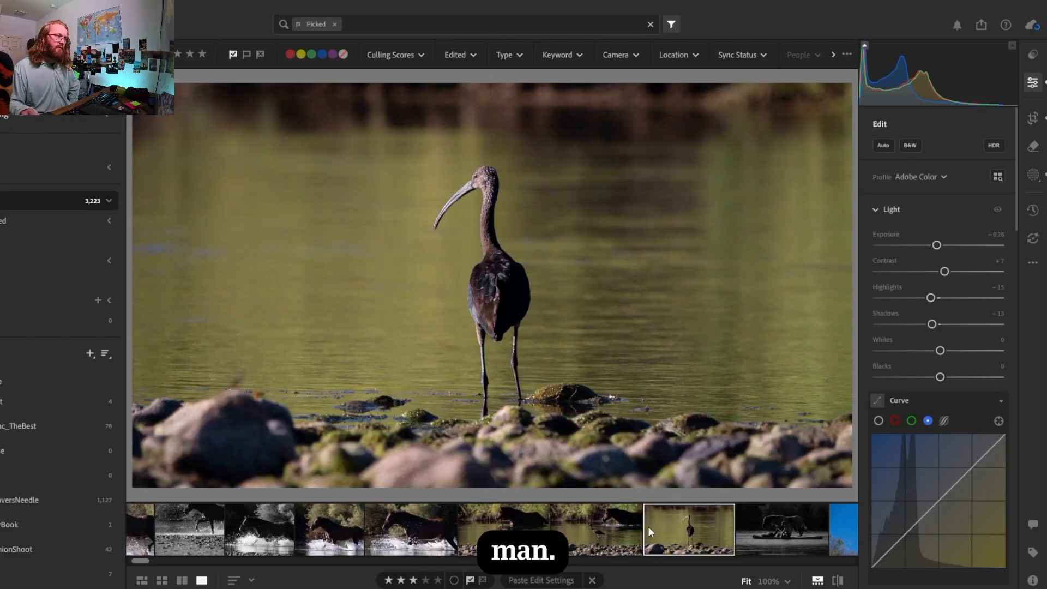
{"action": "left_click", "coordinate": [576, 529]}
{"action": "left_click", "coordinate": [536, 531]}
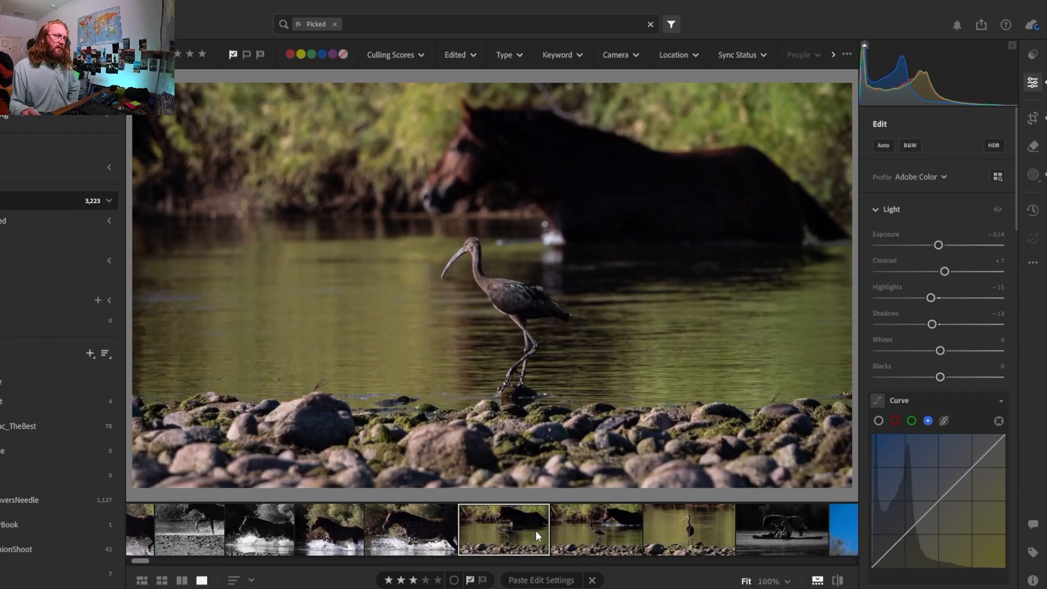
{"action": "left_click", "coordinate": [617, 524]}
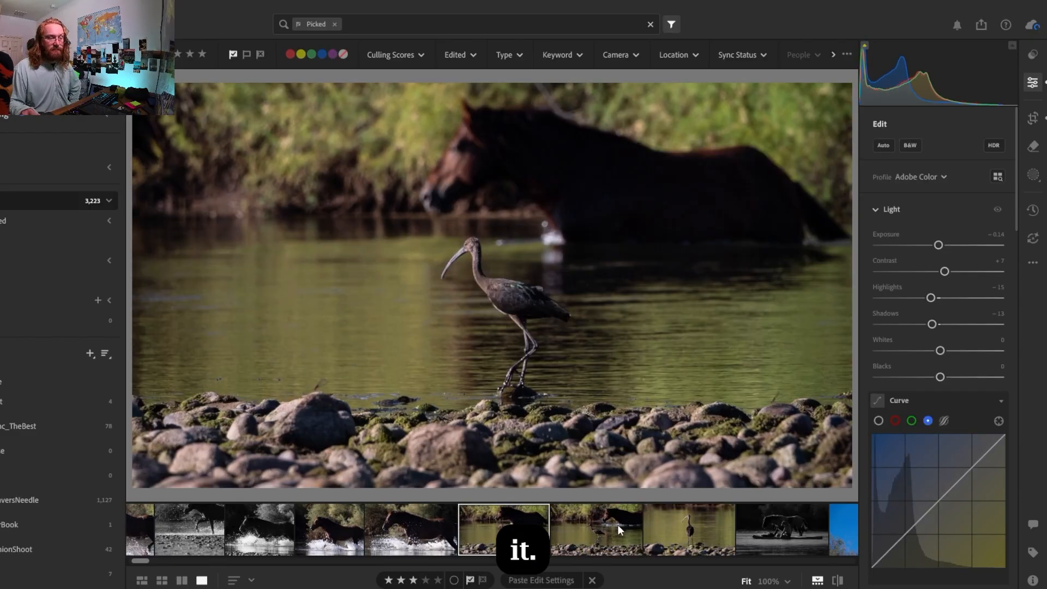
{"action": "left_click", "coordinate": [531, 532]}
{"action": "left_click", "coordinate": [599, 536]}
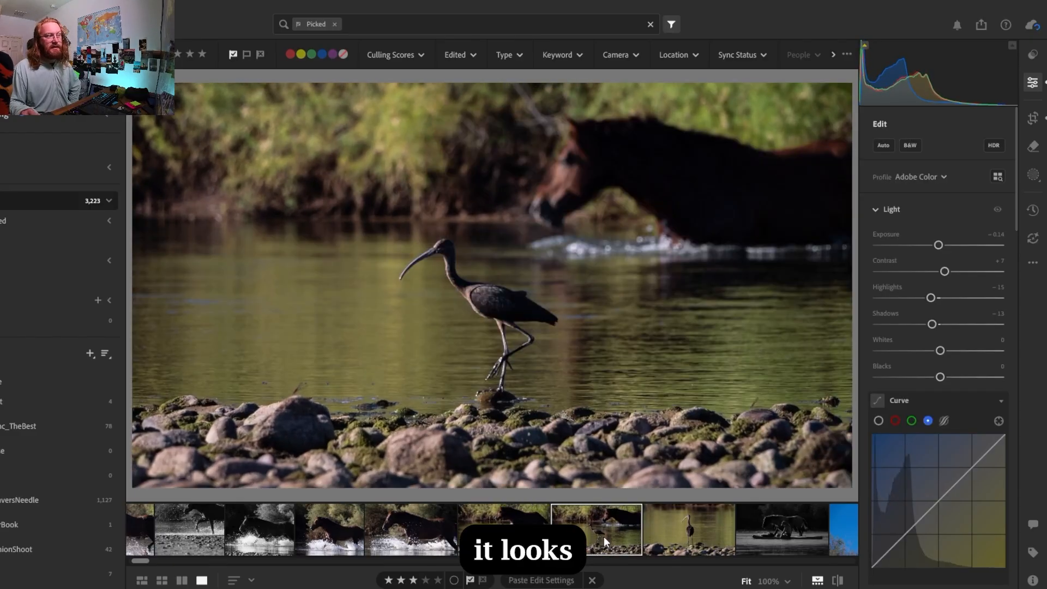
Examine the ibis's head and beak up close in the first ibis-and-horse photo
{"action": "left_click", "coordinate": [532, 533]}
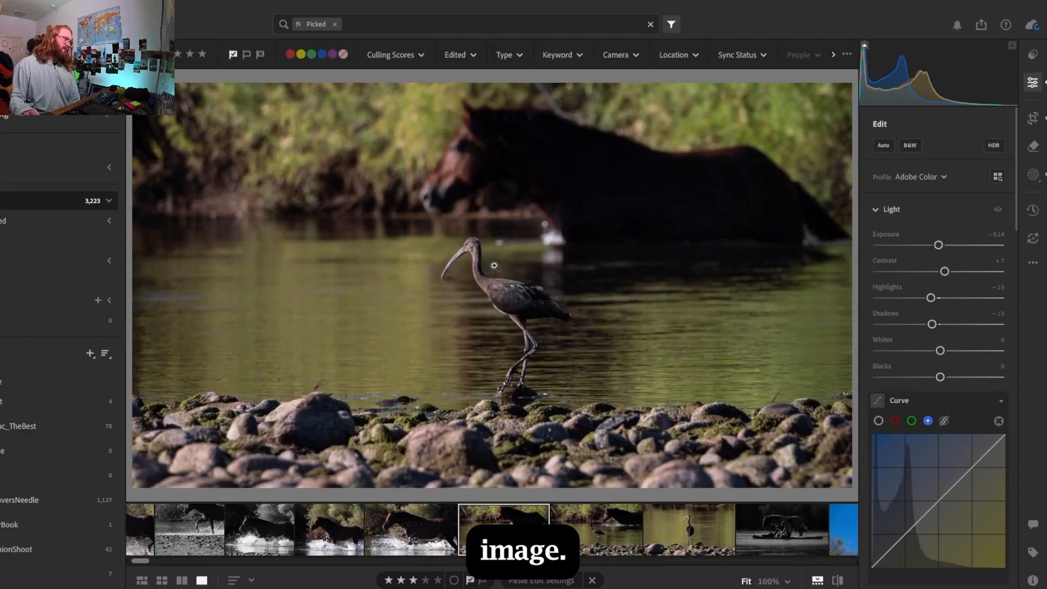
{"action": "left_click", "coordinate": [472, 246]}
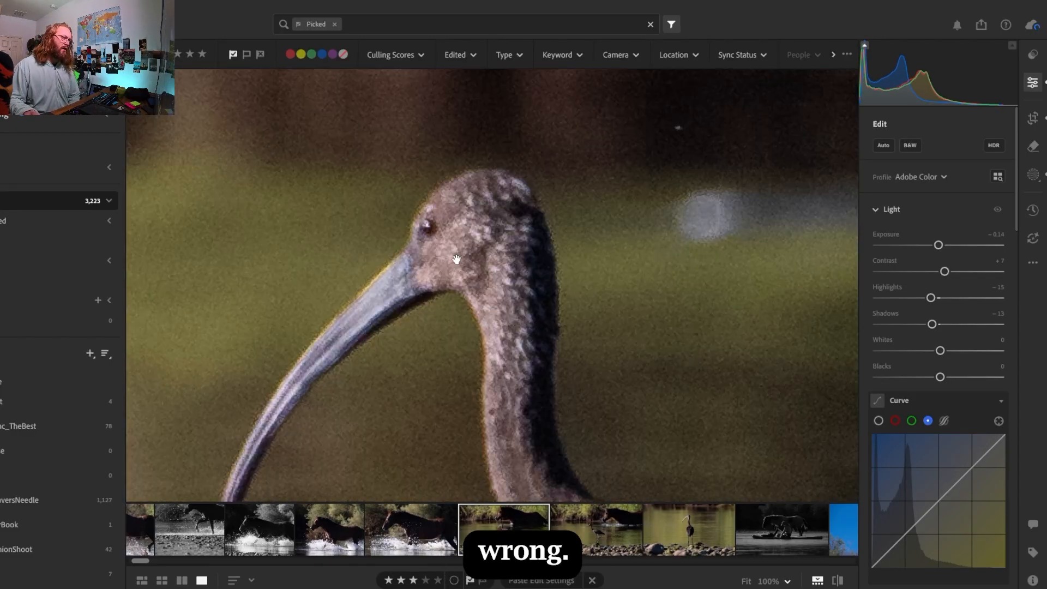
{"action": "left_click", "coordinate": [456, 259]}
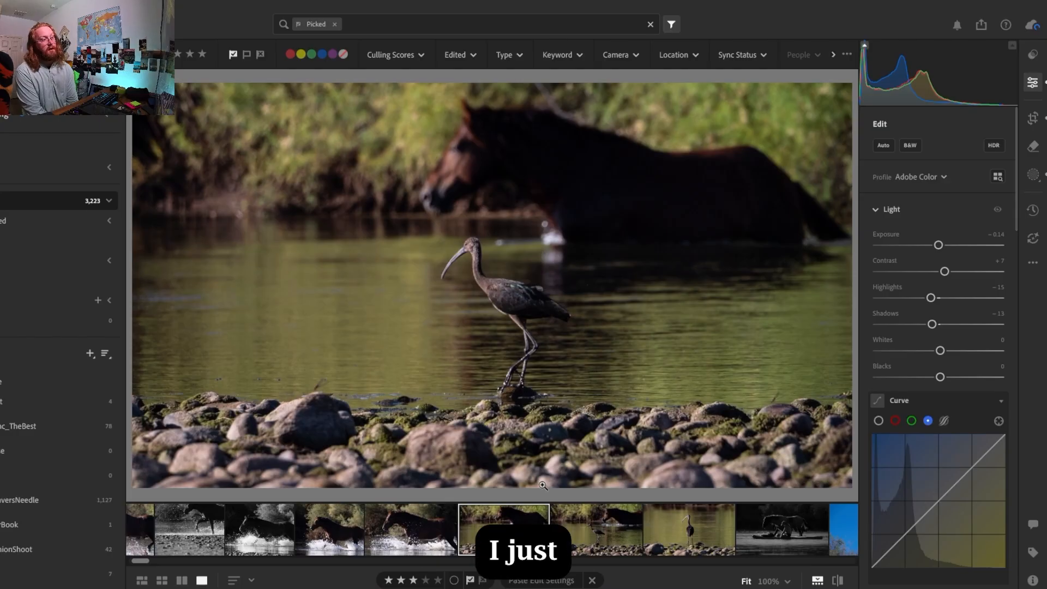
Review both ibis-and-horse photos and the lone ibis photo in sequence to judge how they work together as a story
{"action": "key", "text": "Right"}
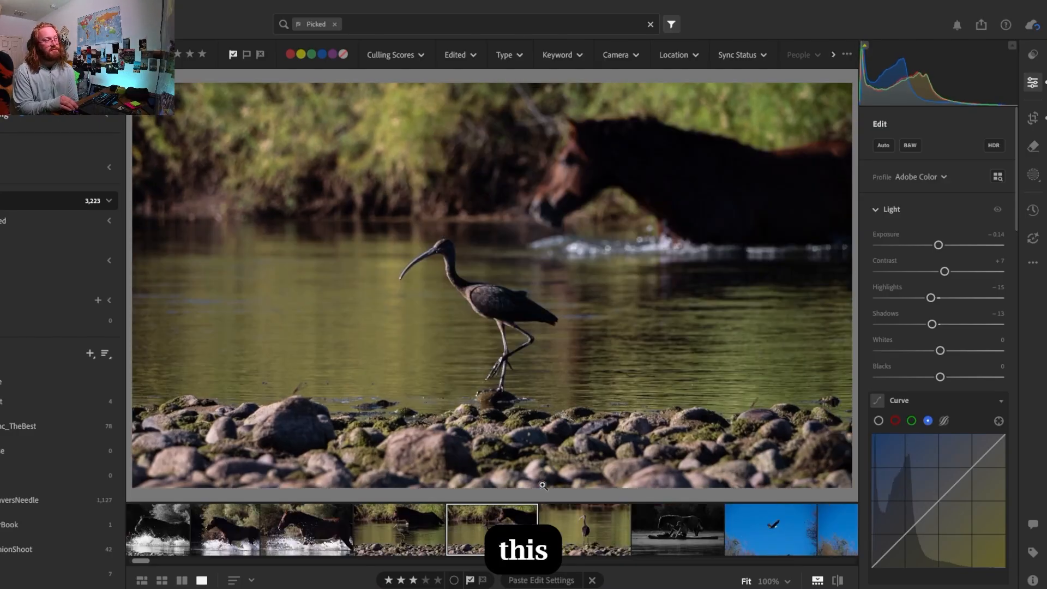
{"action": "key", "text": "Right"}
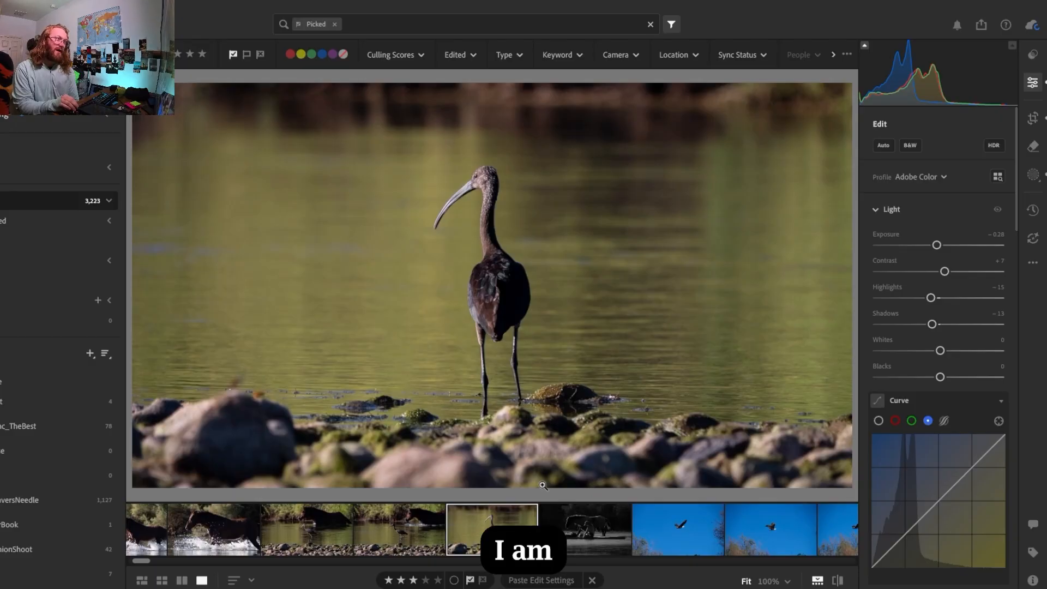
{"action": "key", "text": "Left"}
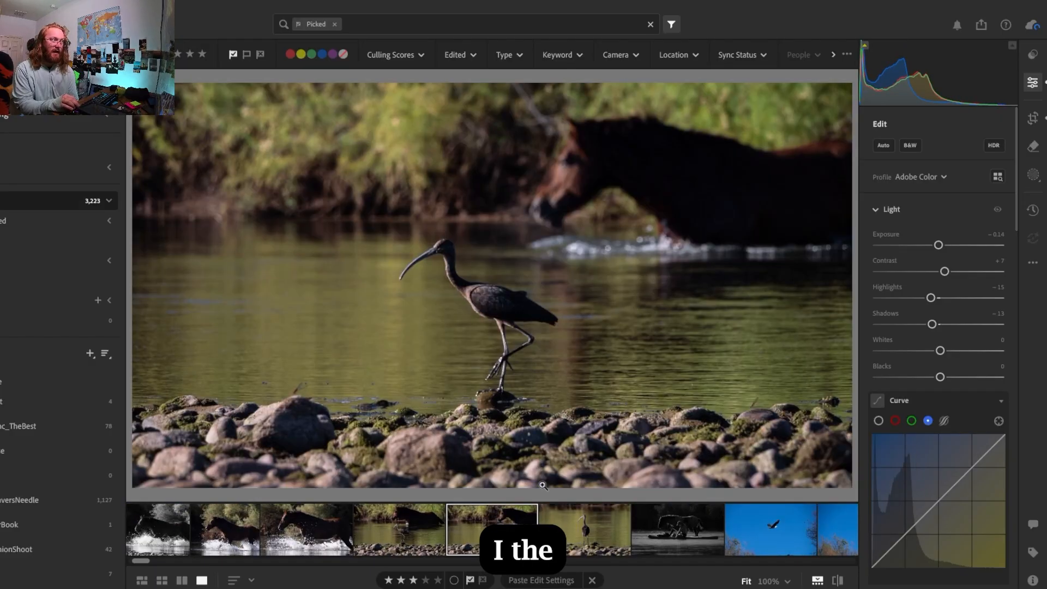
{"action": "key", "text": "Left"}
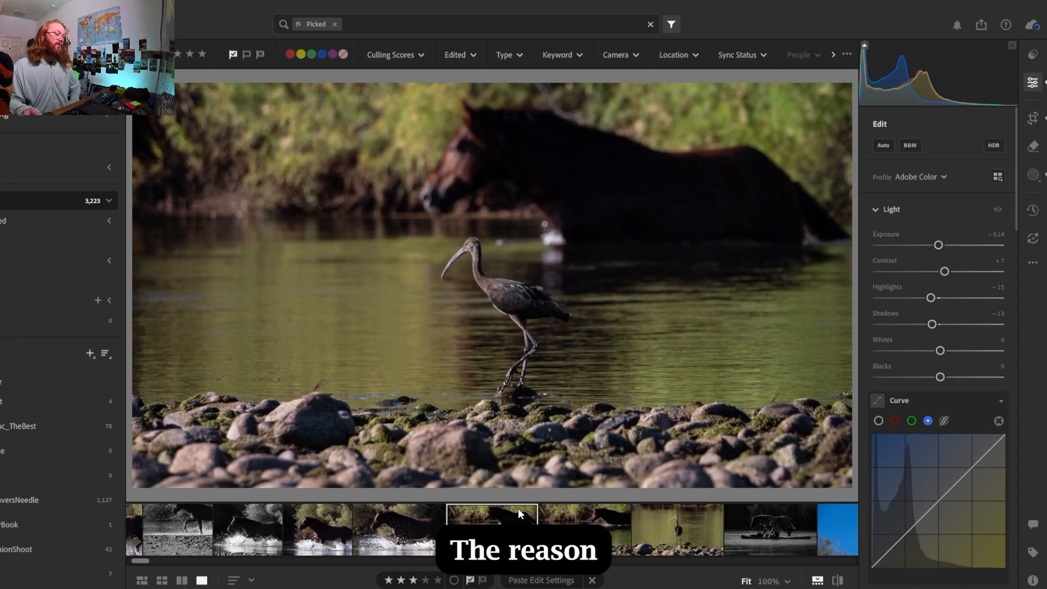
{"action": "left_click", "coordinate": [473, 246]}
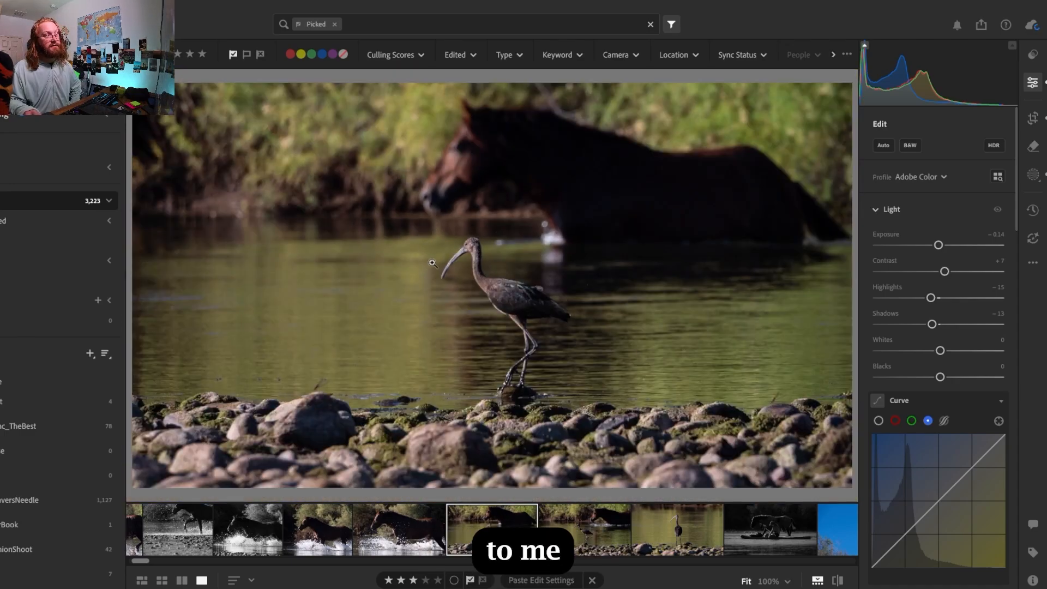
{"action": "left_click", "coordinate": [472, 319]}
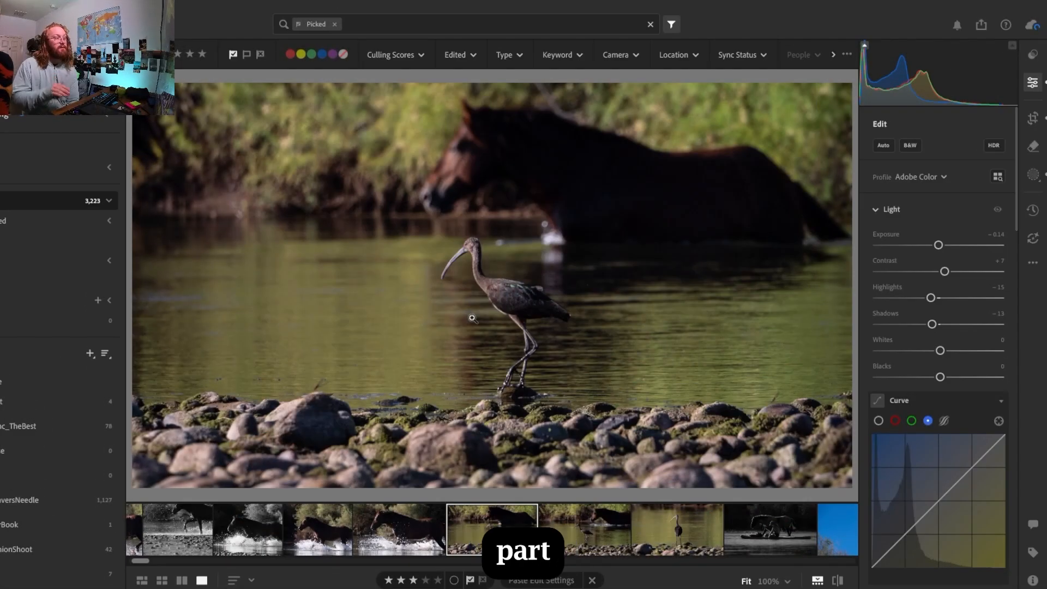
{"action": "key", "text": "Right"}
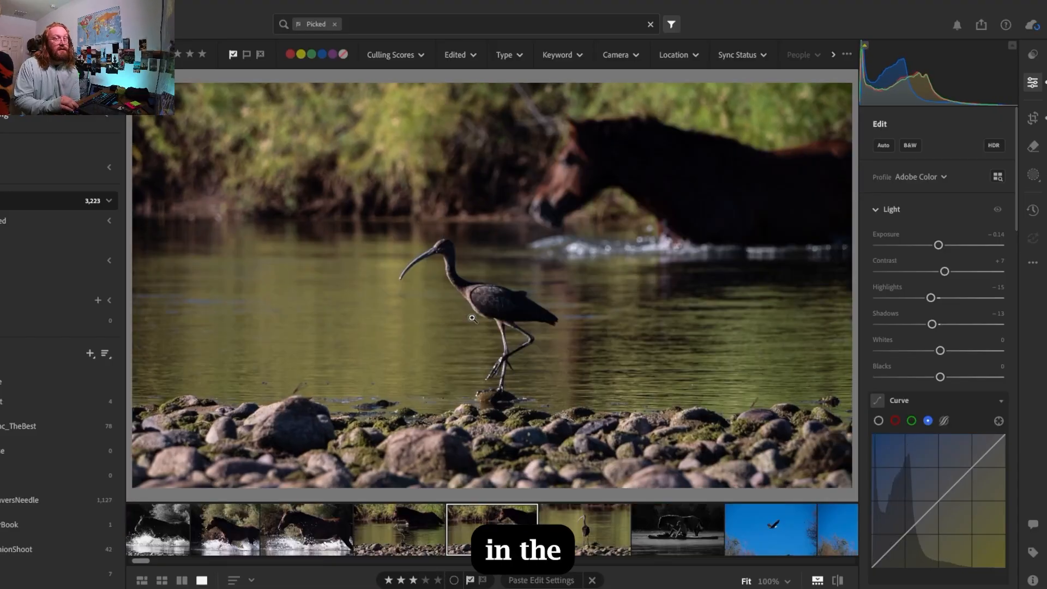
{"action": "key", "text": "Right"}
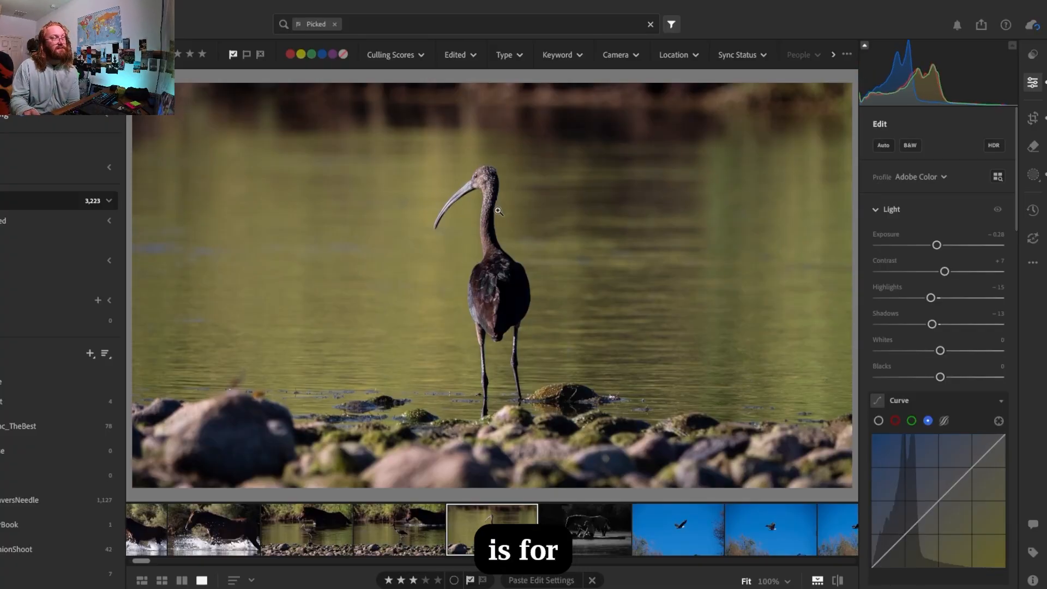
Return to the first ibis-and-horse photo and look further along the series of picked photos
{"action": "left_click", "coordinate": [294, 544]}
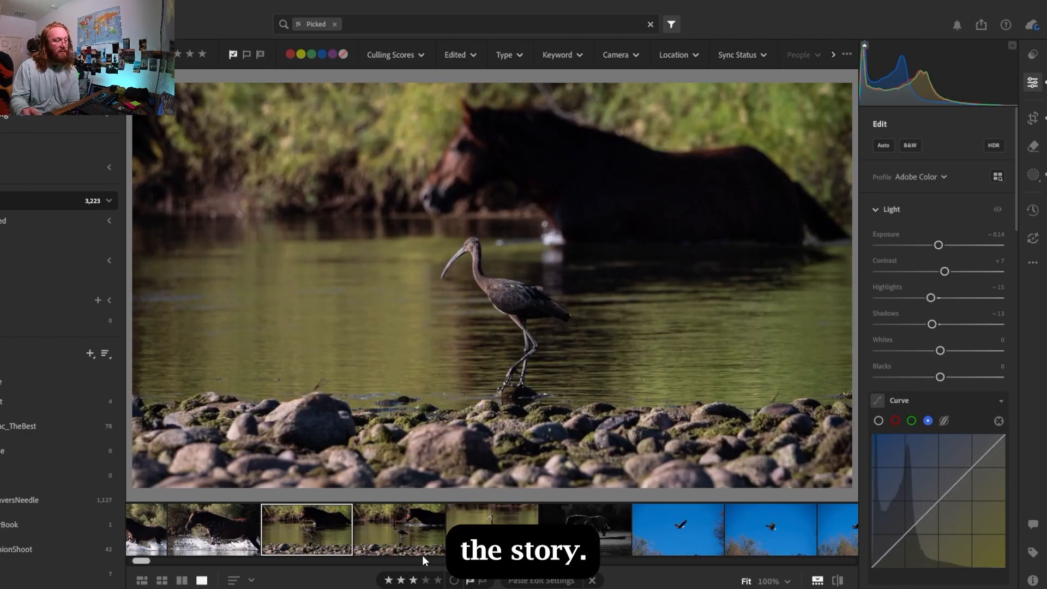
{"action": "scroll", "coordinate": [422, 545], "scroll_direction": "down", "scroll_amount": 5}
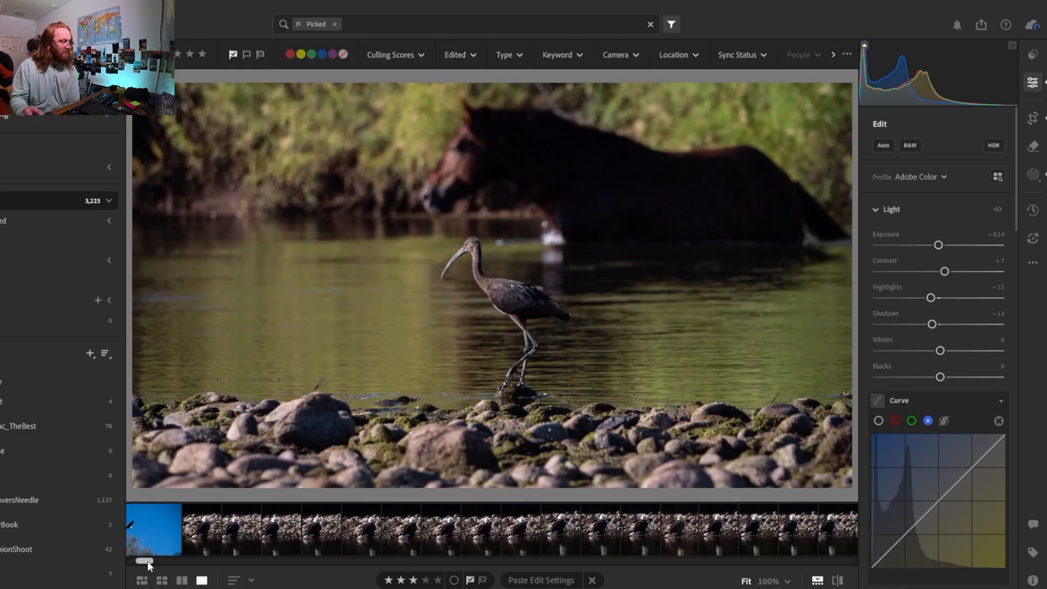
{"action": "left_click_drag", "start_coordinate": [147, 562], "coordinate": [143, 564]}
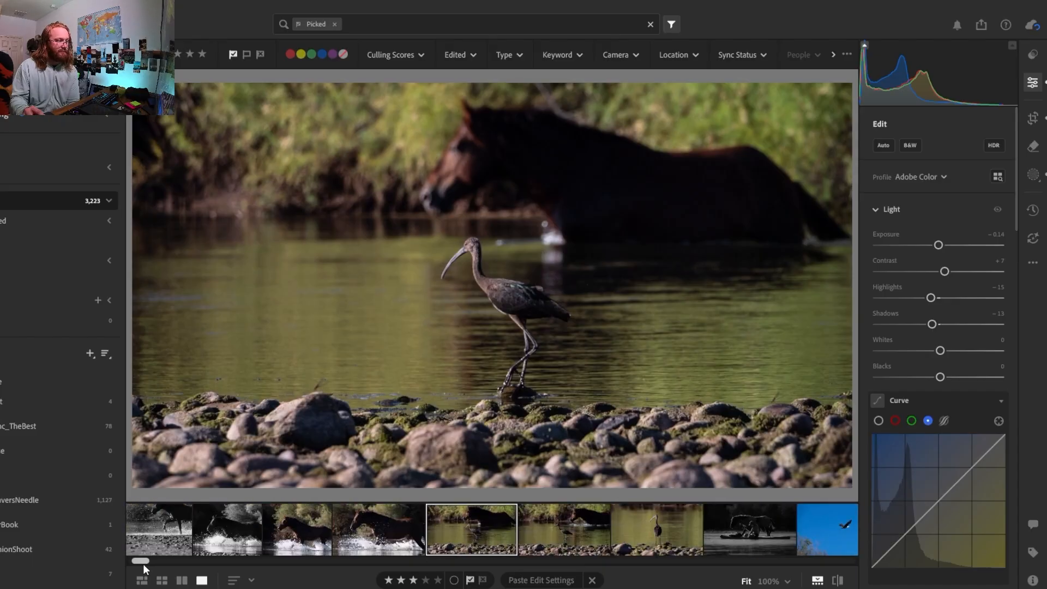
Compare the three ibis photos once more, finishing on the first ibis-and-horse shot
{"action": "left_click", "coordinate": [564, 535]}
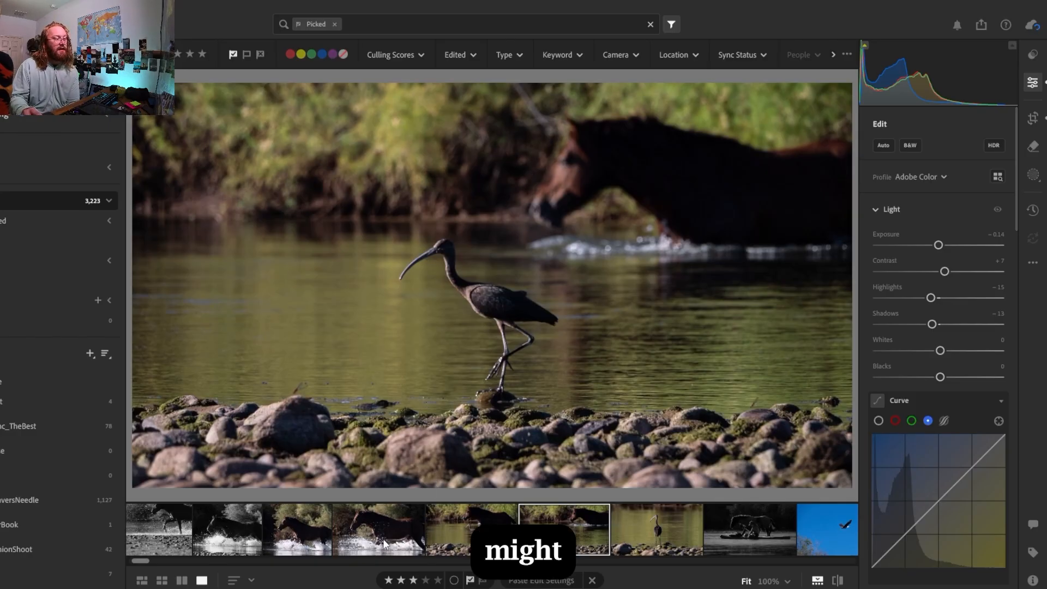
{"action": "left_click", "coordinate": [497, 541]}
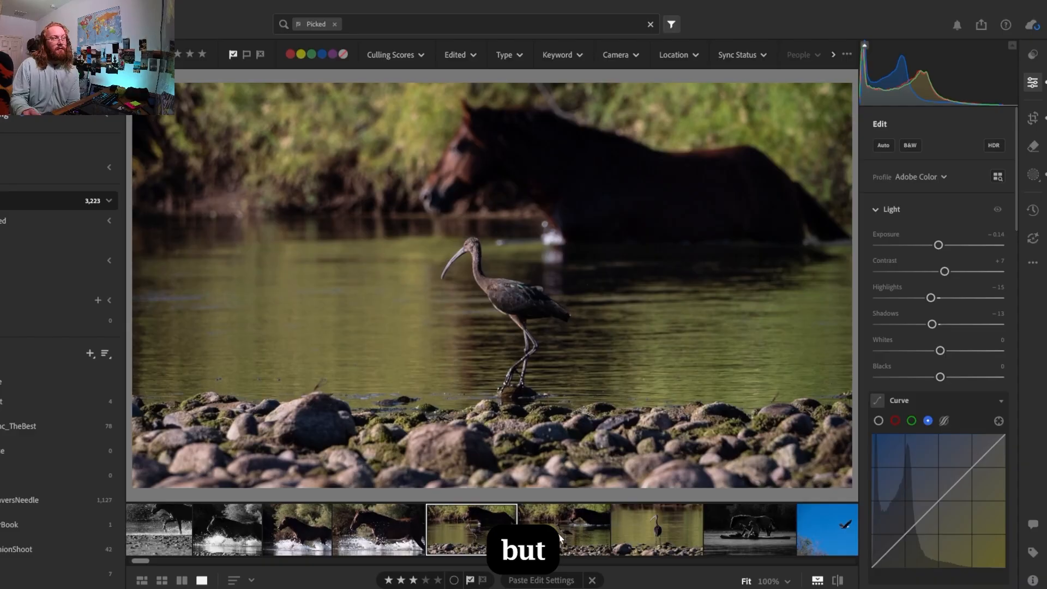
{"action": "left_click", "coordinate": [659, 528]}
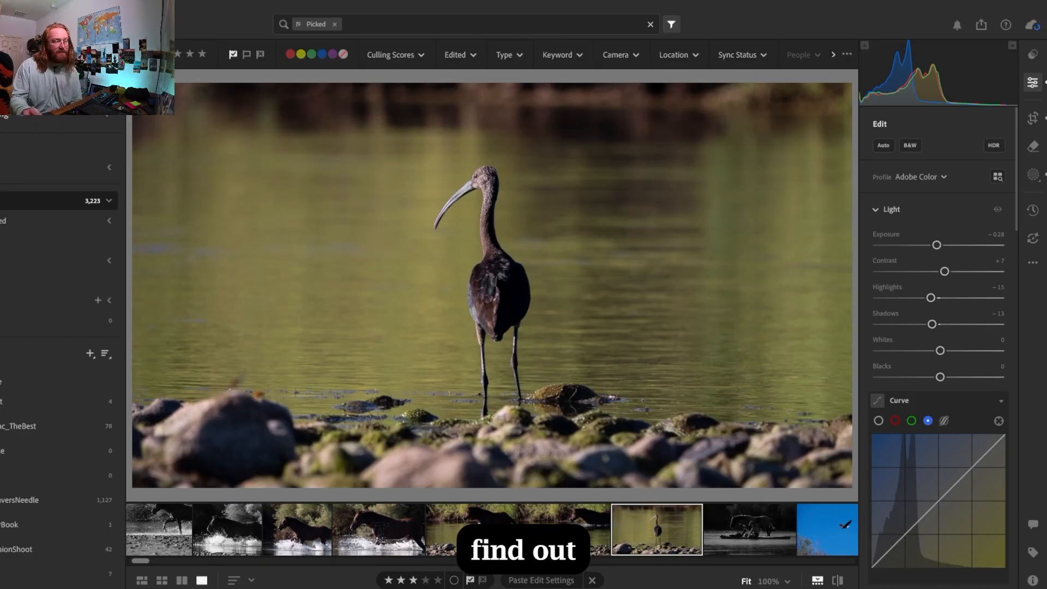
{"action": "left_click", "coordinate": [480, 522]}
{"action": "left_click", "coordinate": [568, 533]}
{"action": "left_click", "coordinate": [630, 536]}
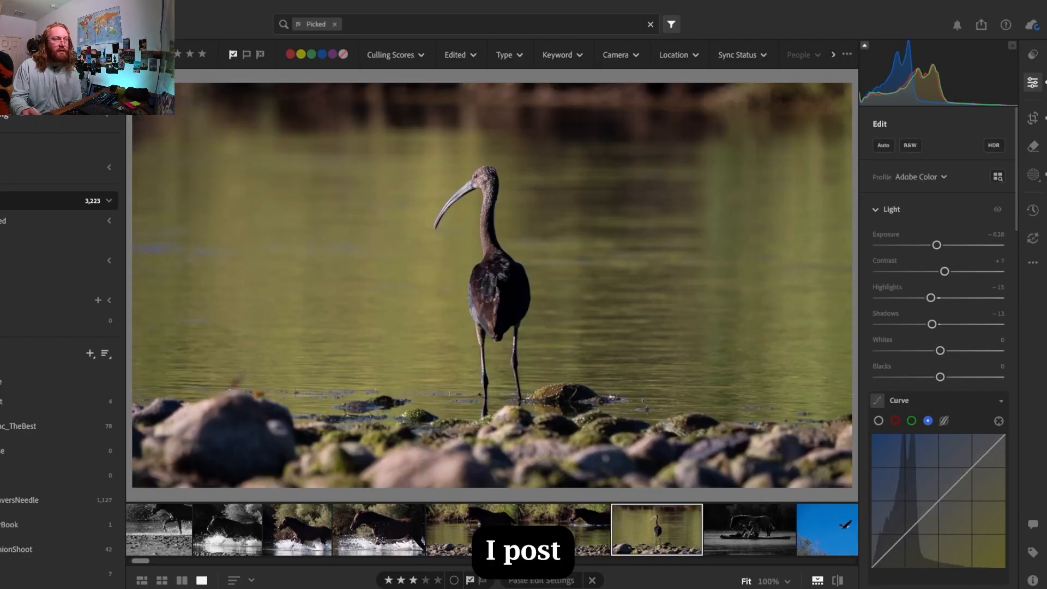
{"action": "left_click", "coordinate": [568, 535]}
{"action": "key", "text": "Left"}
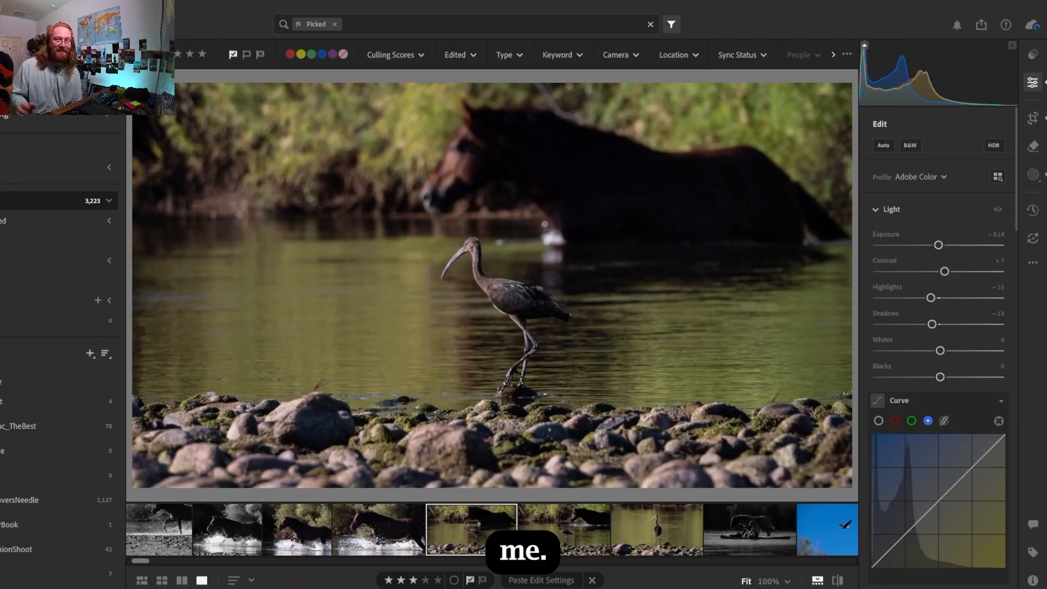